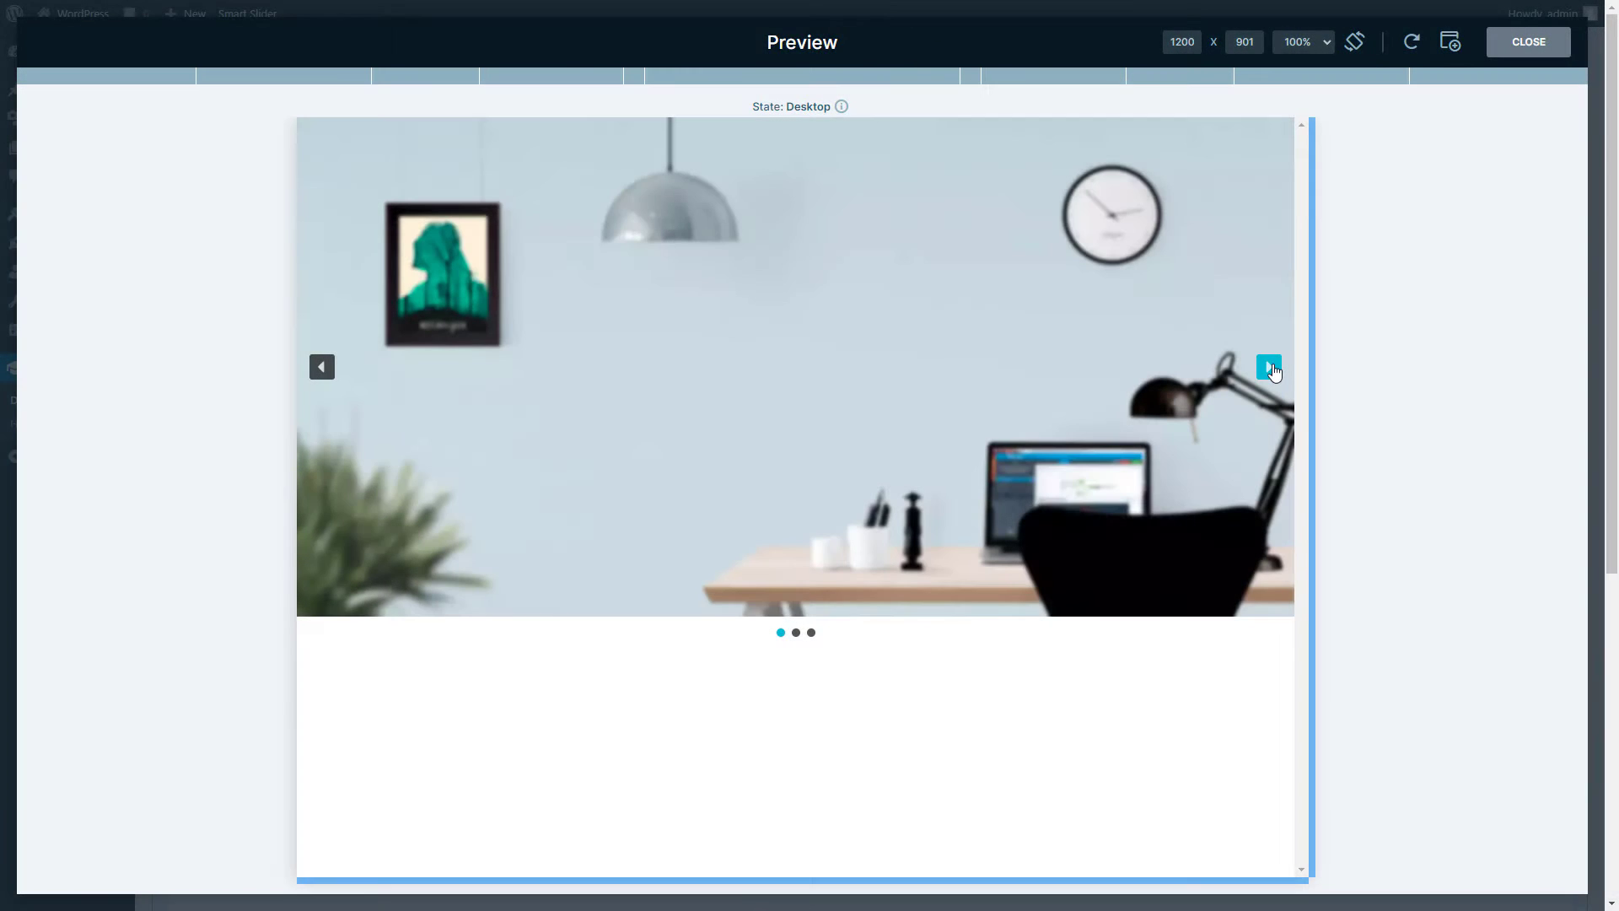
Step through the current preview's slides, then close it
{"action": "left_click", "coordinate": [1270, 366]}
{"action": "left_click", "coordinate": [1270, 368]}
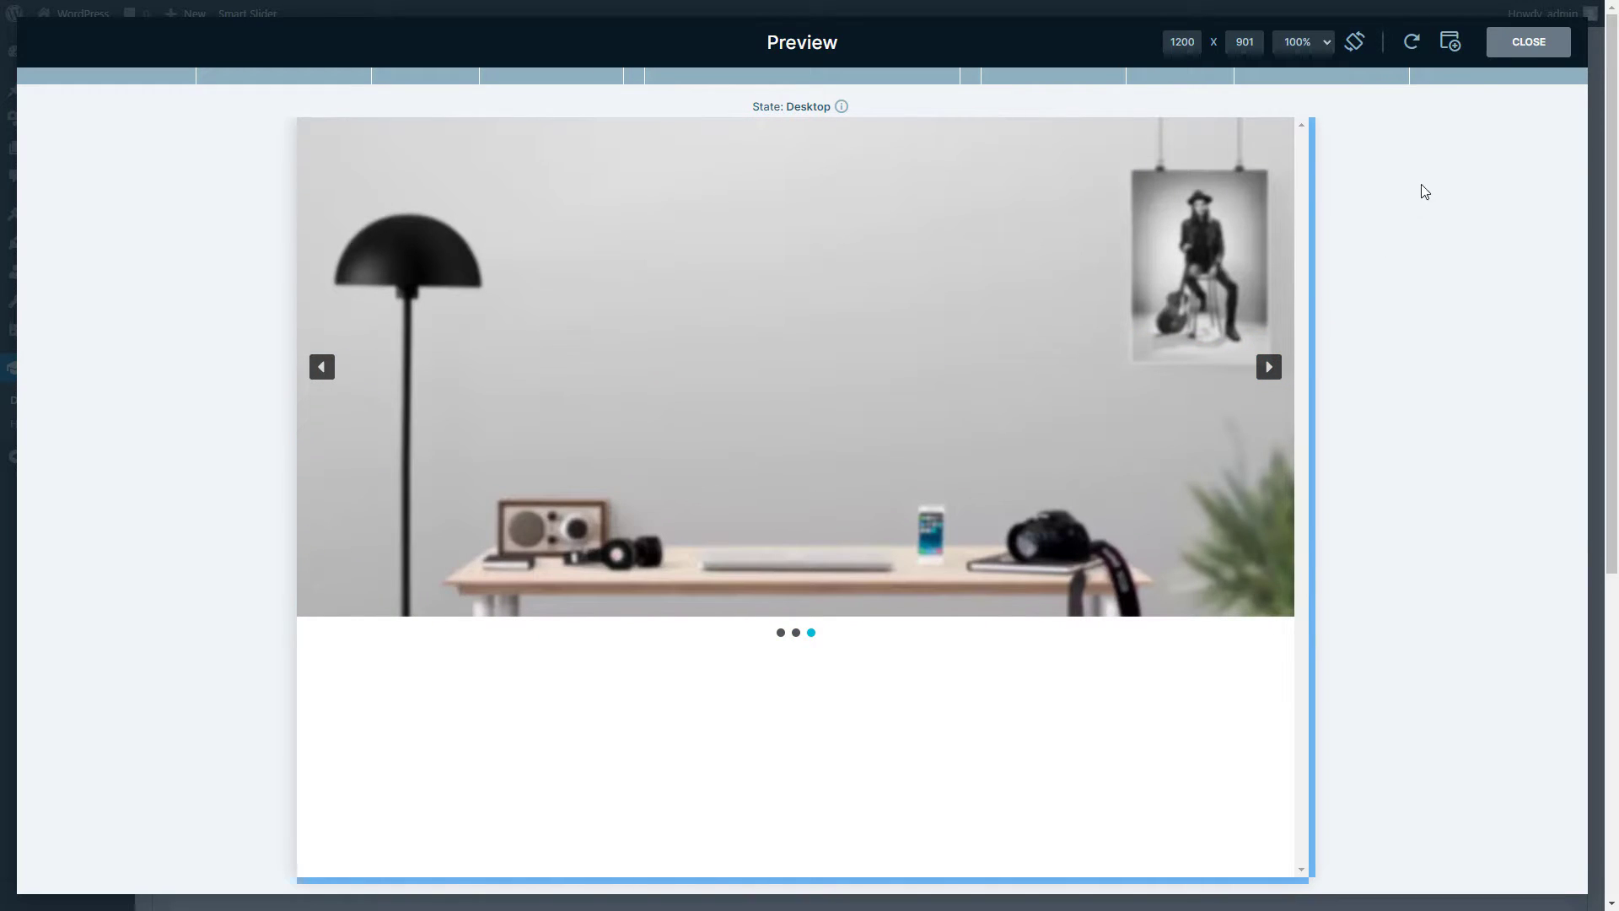
{"action": "left_click", "coordinate": [1499, 47]}
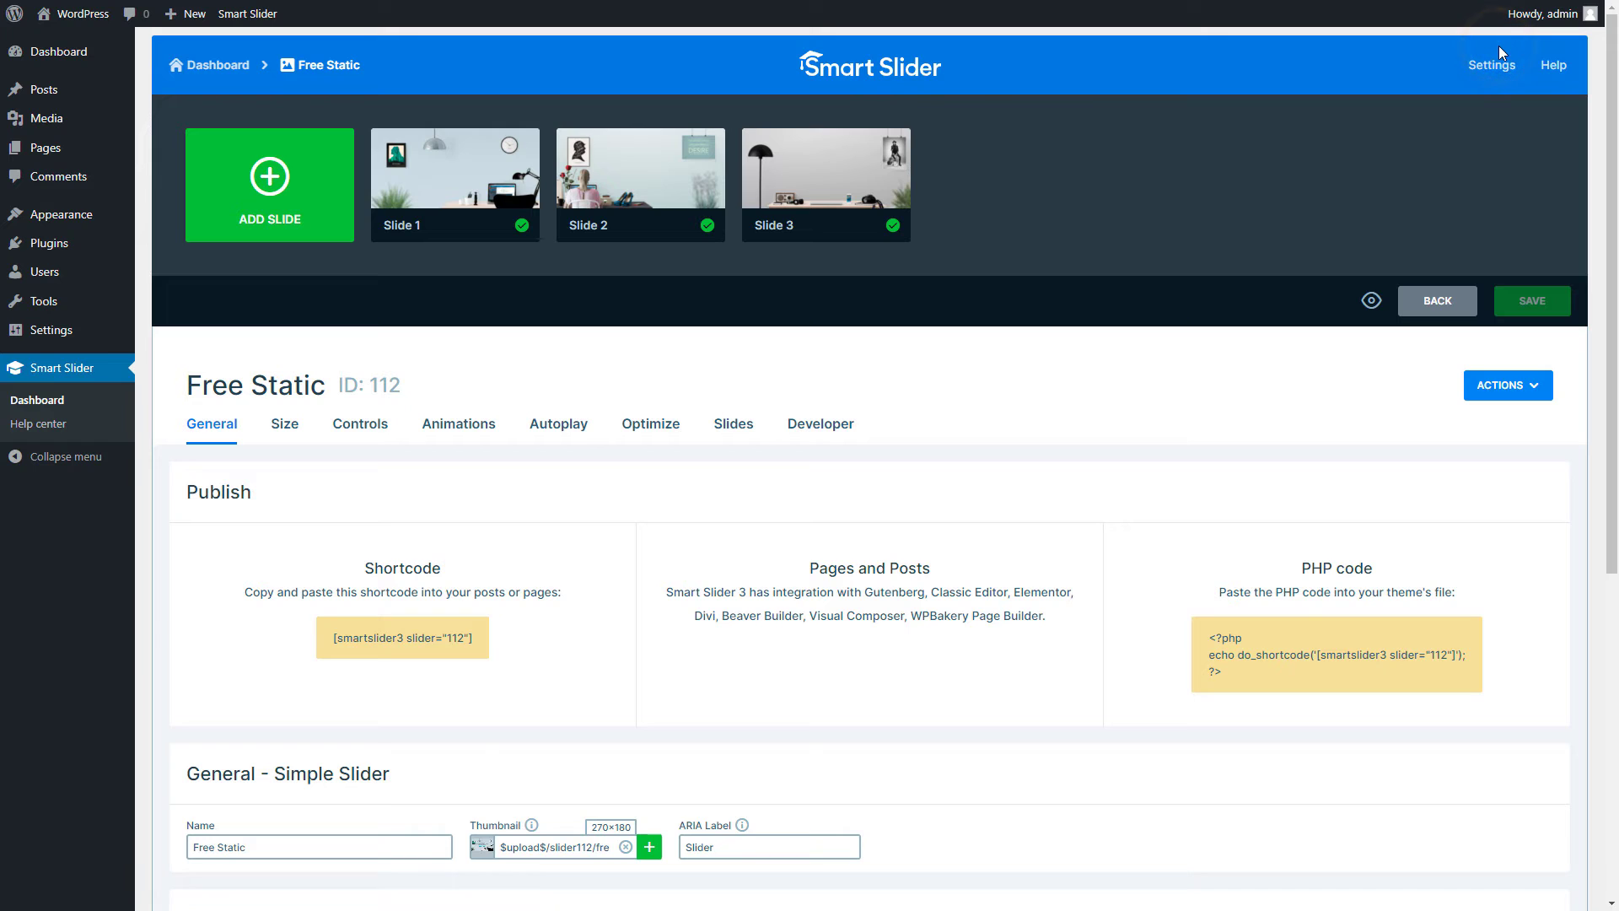
Add a static overlay slide to the slider and open it in the editor
{"action": "left_click", "coordinate": [329, 206]}
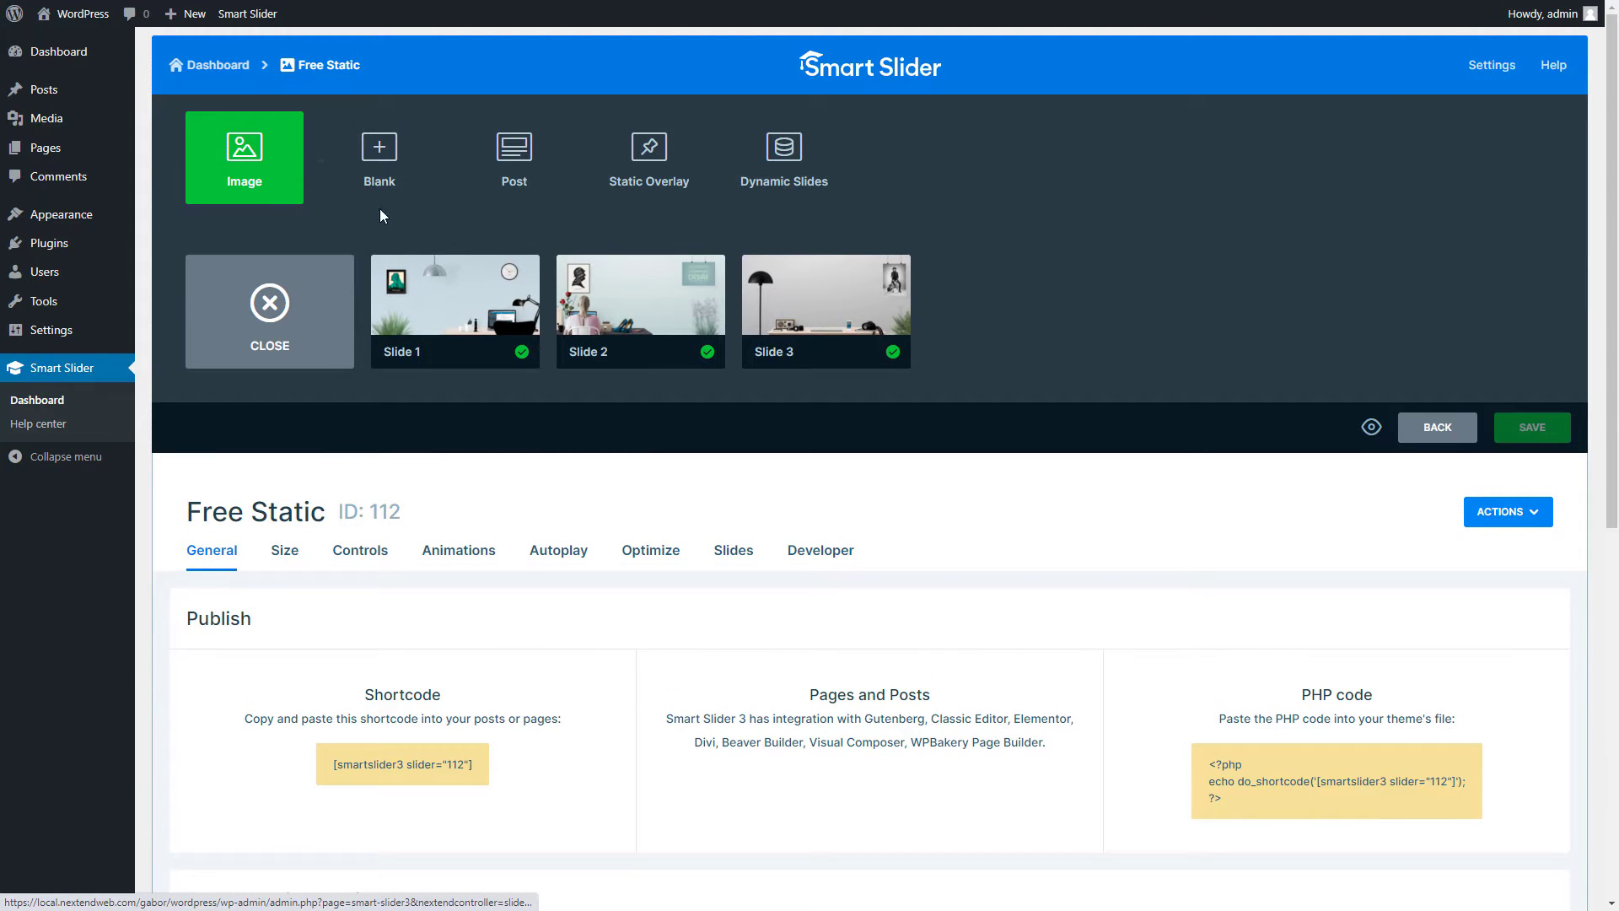
{"action": "left_click", "coordinate": [646, 192]}
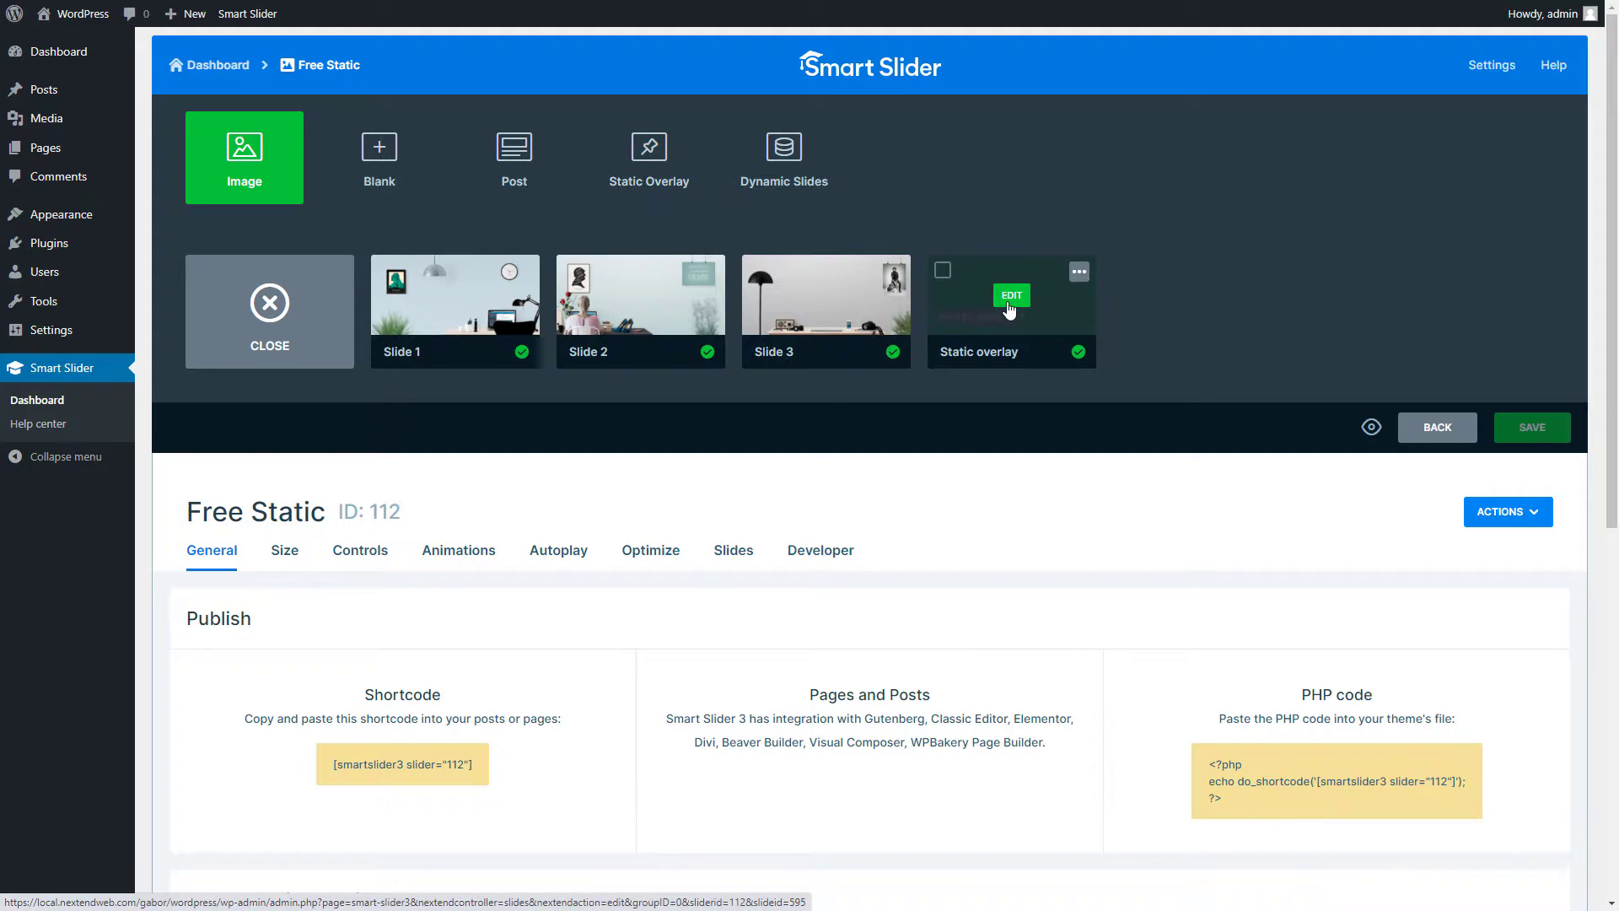
{"action": "left_click", "coordinate": [1010, 306]}
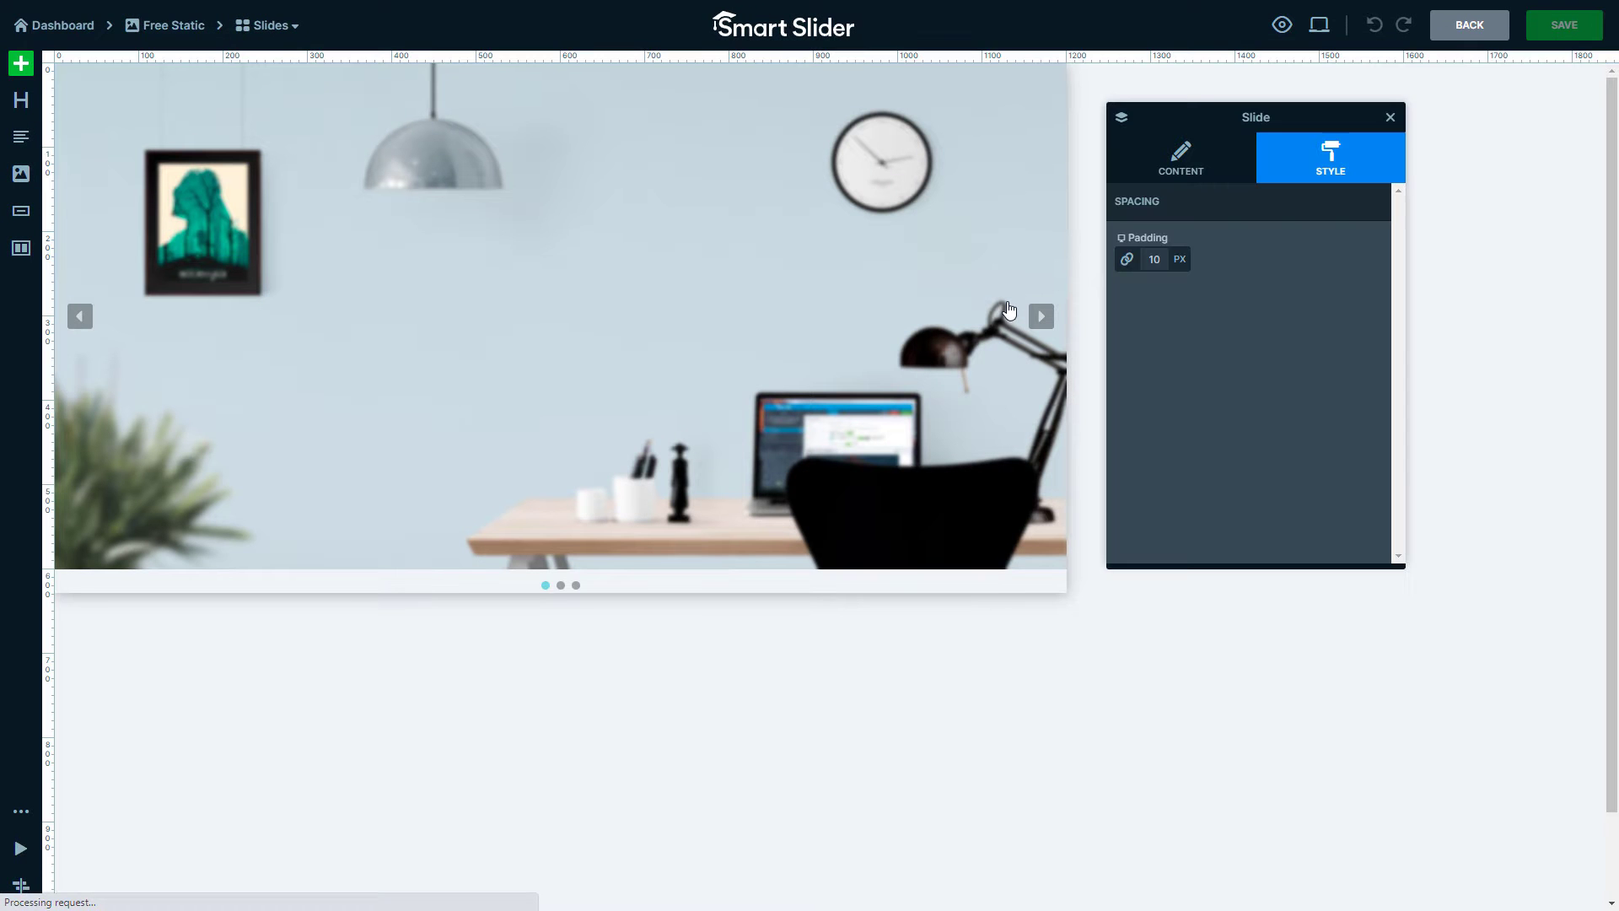
Add tagline and headline headings with a new font, small grey uppercase text, adjusted line height, plus a button below
{"action": "left_click", "coordinate": [1185, 206]}
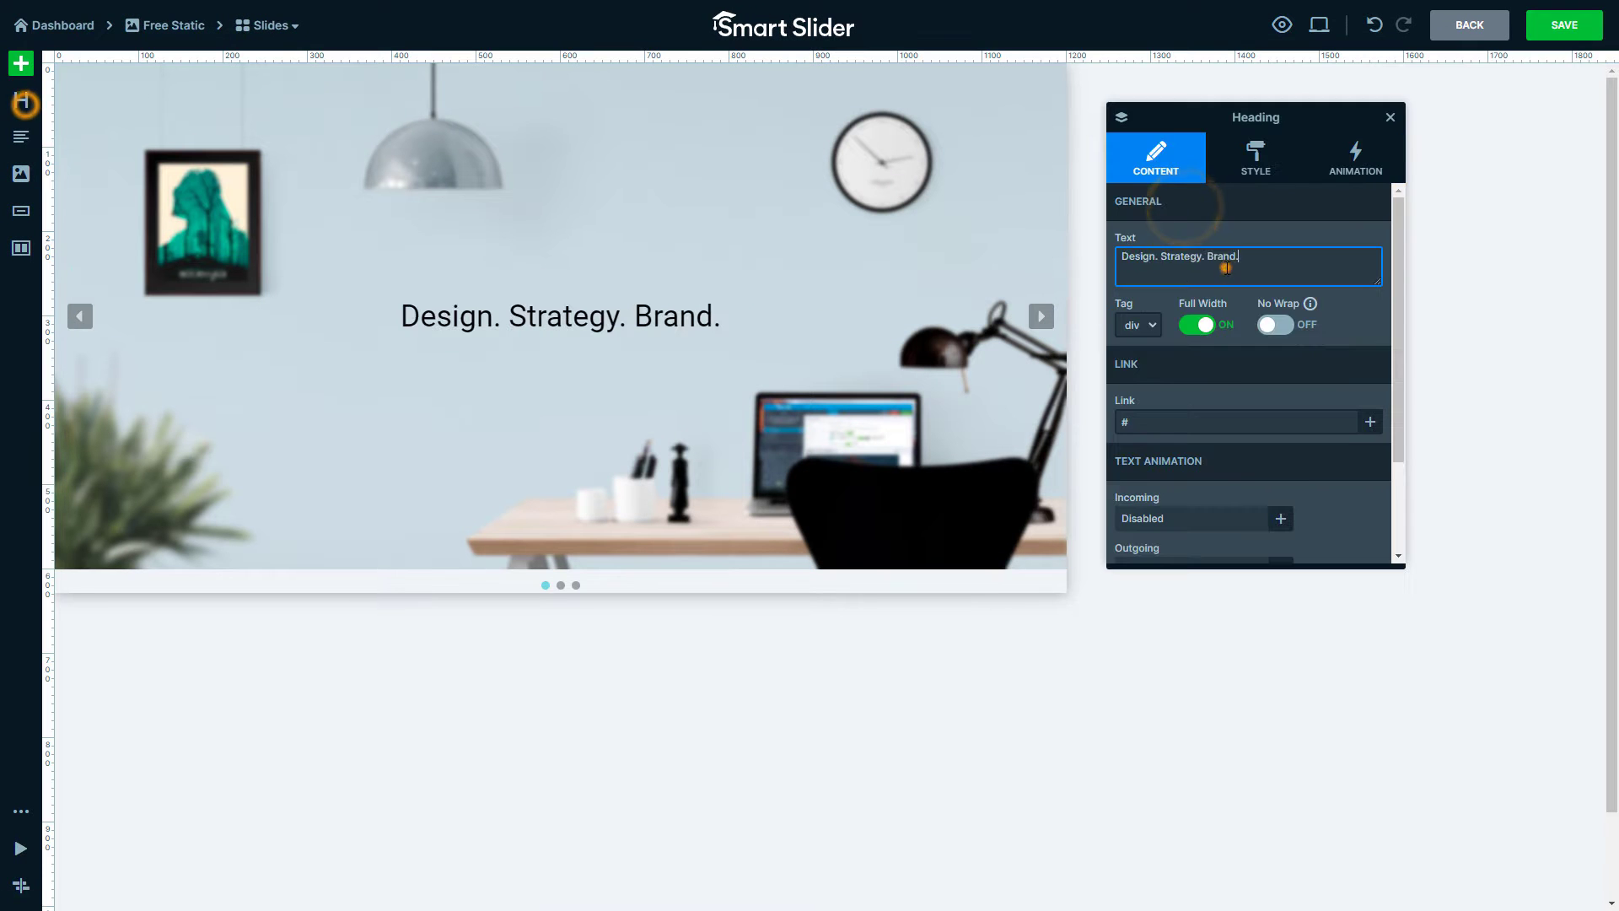
{"action": "left_click", "coordinate": [1256, 156]}
{"action": "left_click", "coordinate": [1223, 291]}
{"action": "left_click", "coordinate": [1338, 296]}
{"action": "left_click", "coordinate": [1340, 347]}
{"action": "left_click", "coordinate": [1340, 453]}
{"action": "left_click", "coordinate": [1333, 500]}
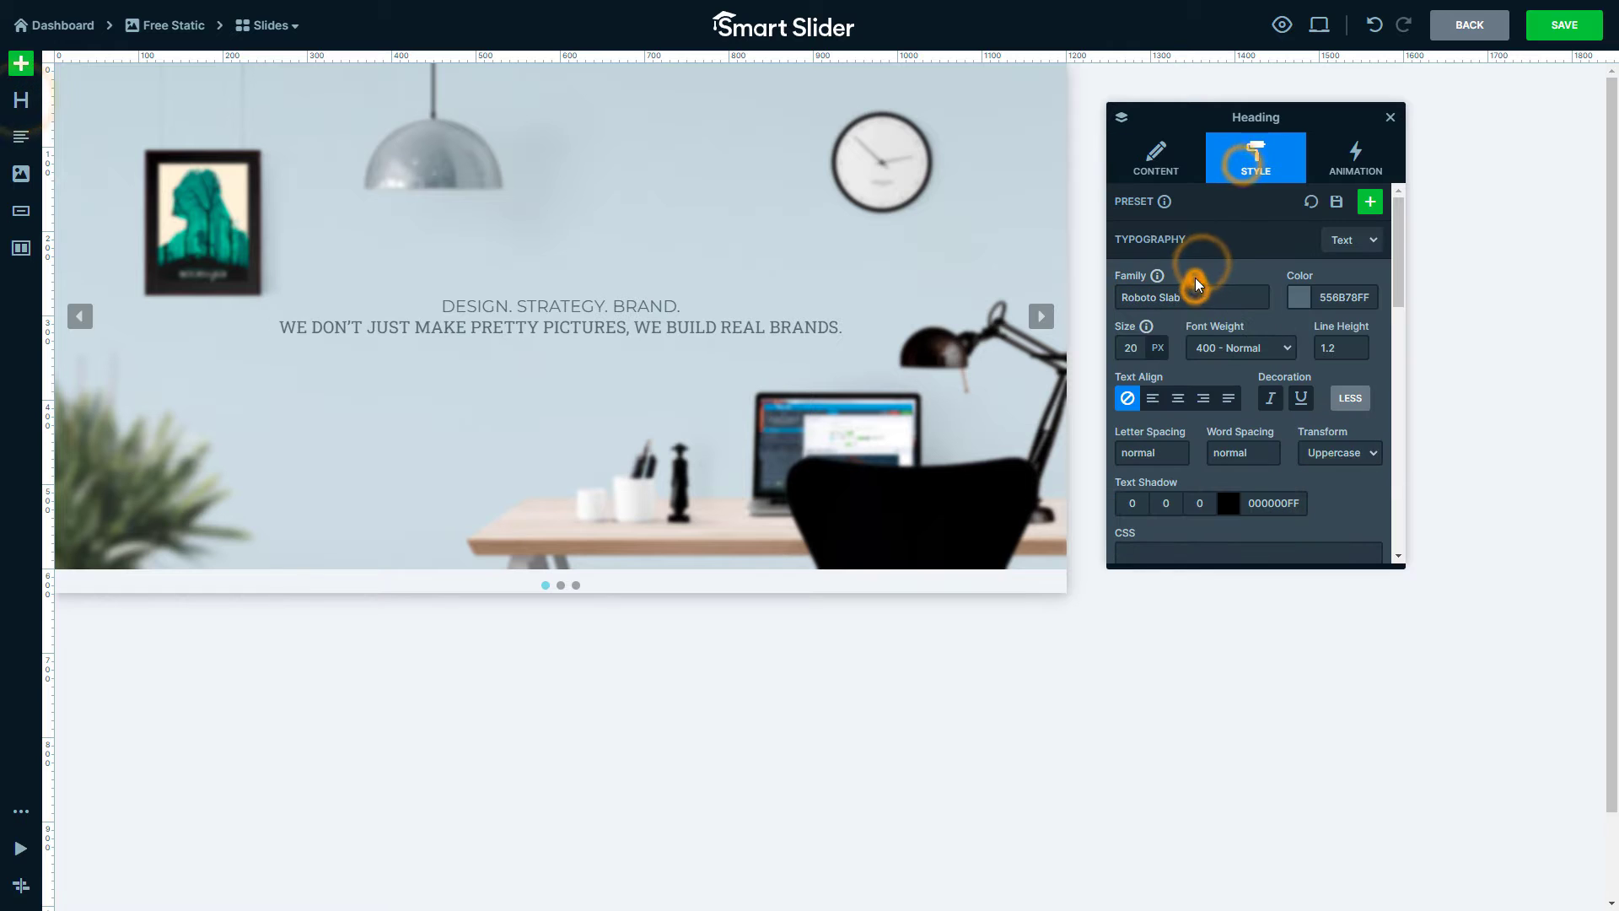
{"action": "left_click", "coordinate": [1341, 347]}
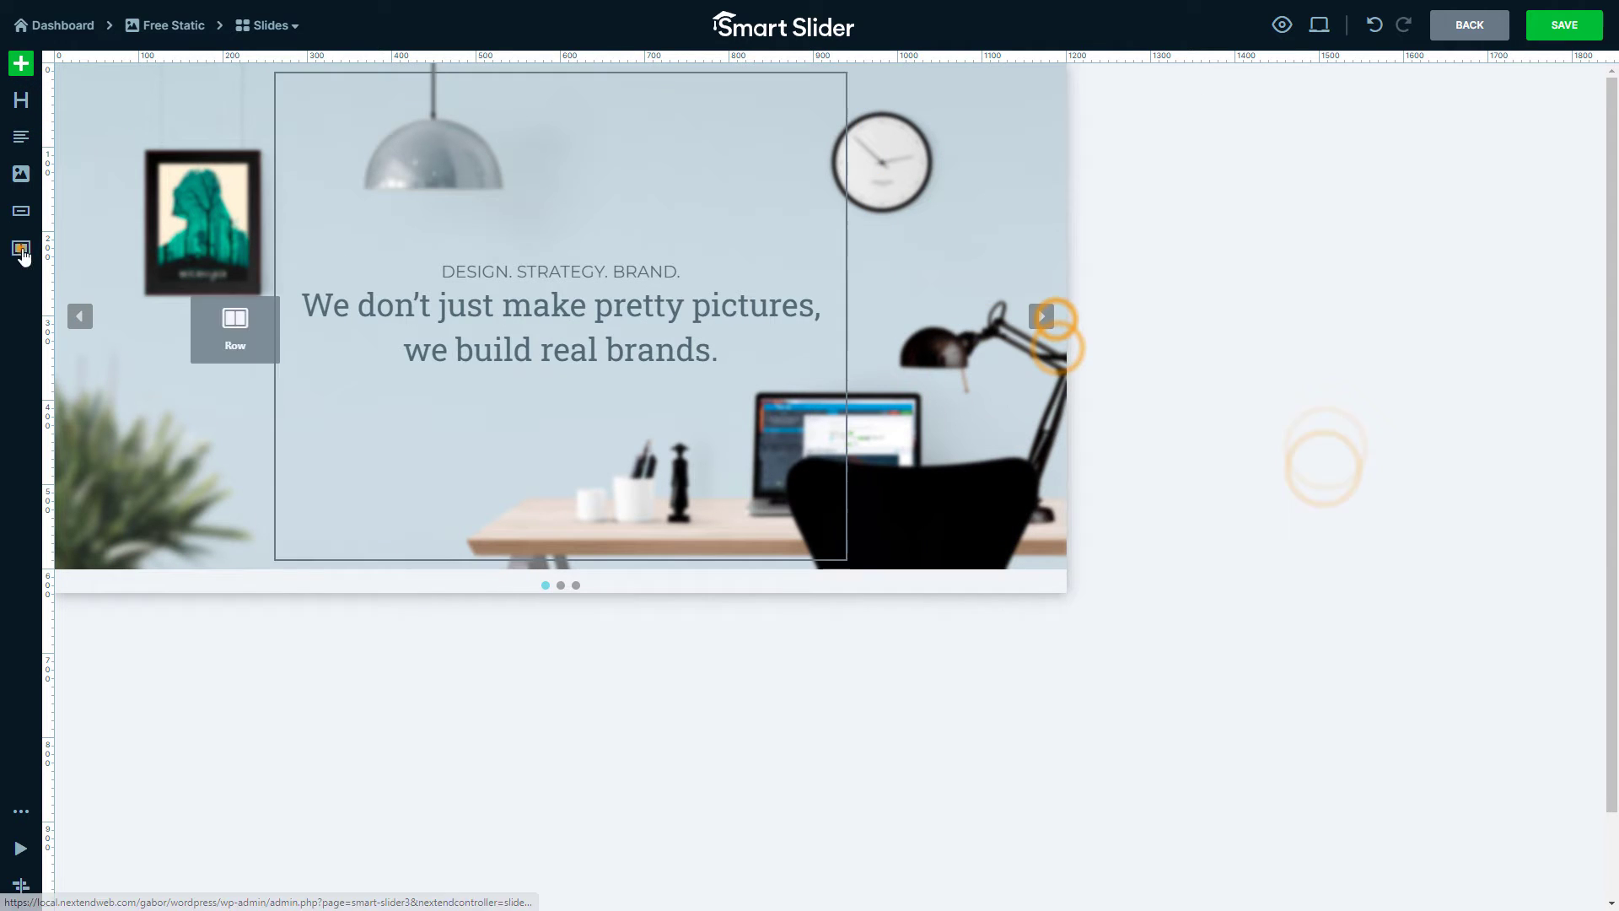
{"action": "left_click_drag", "start_coordinate": [22, 248], "coordinate": [216, 293]}
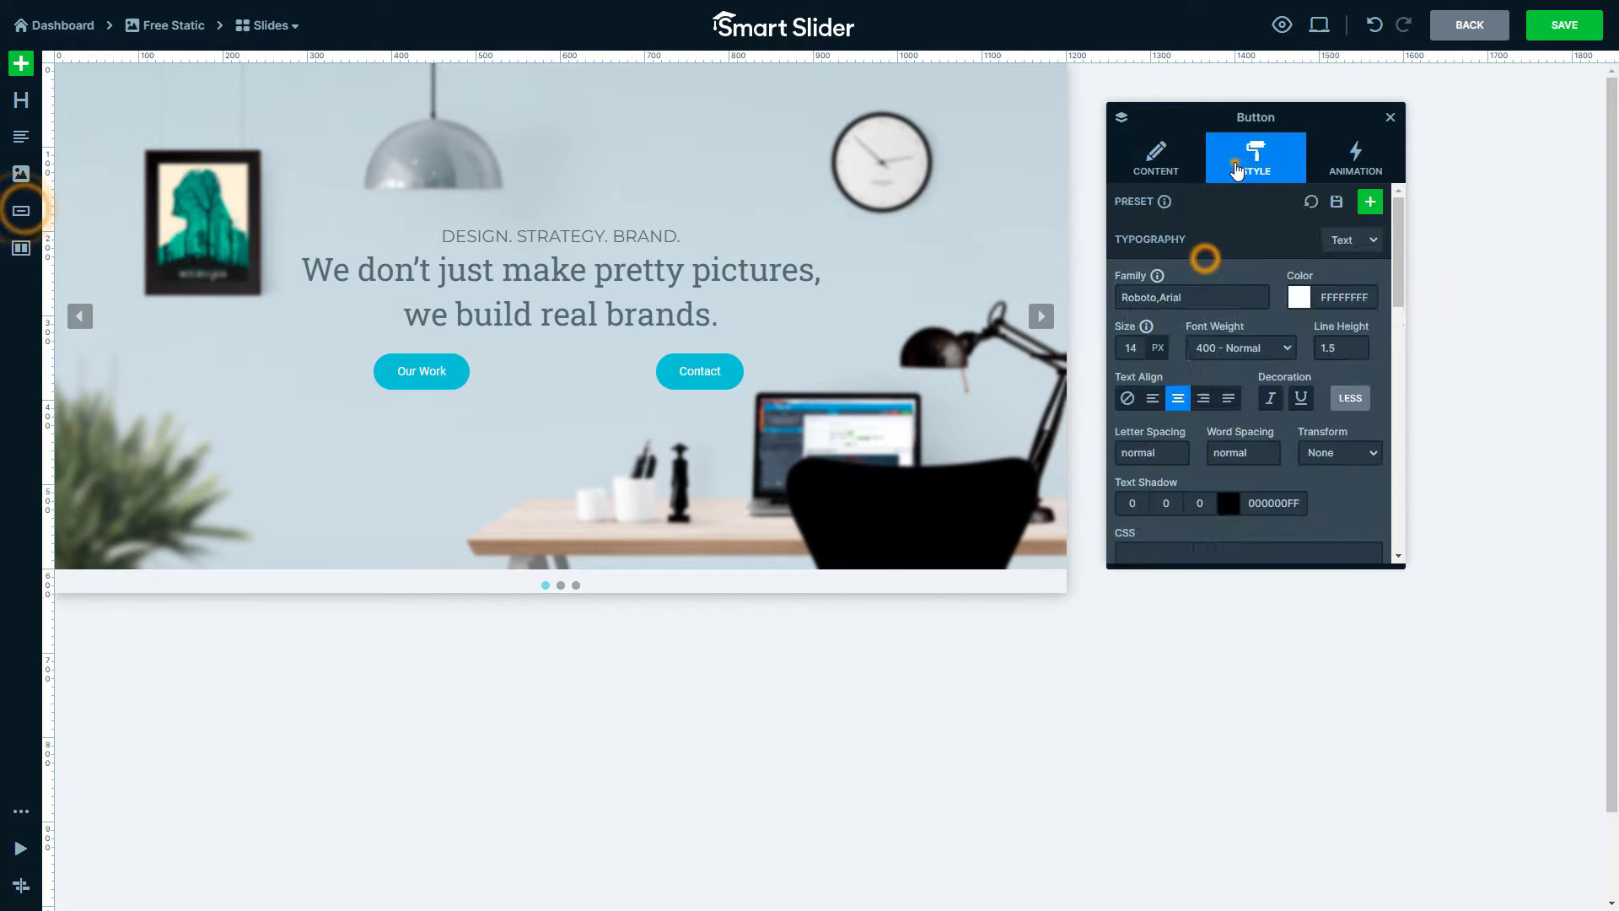
{"action": "scroll", "coordinate": [1180, 338], "scroll_direction": "down", "scroll_amount": 5}
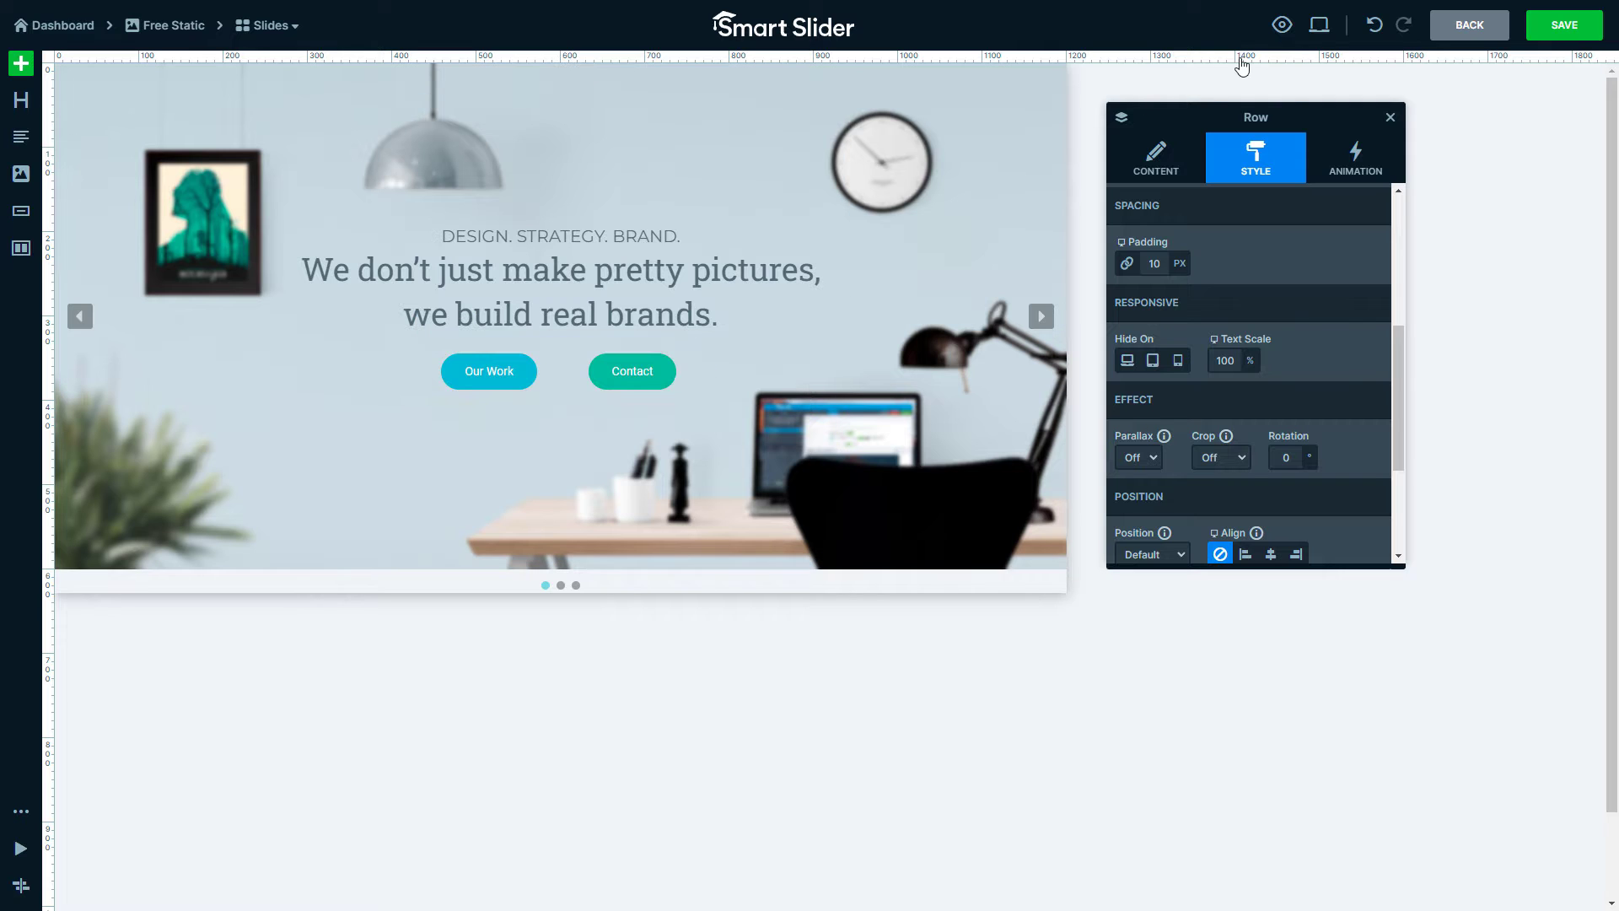
Preview the slider, cycling through all three slides with the overlay
{"action": "left_click", "coordinate": [1282, 27]}
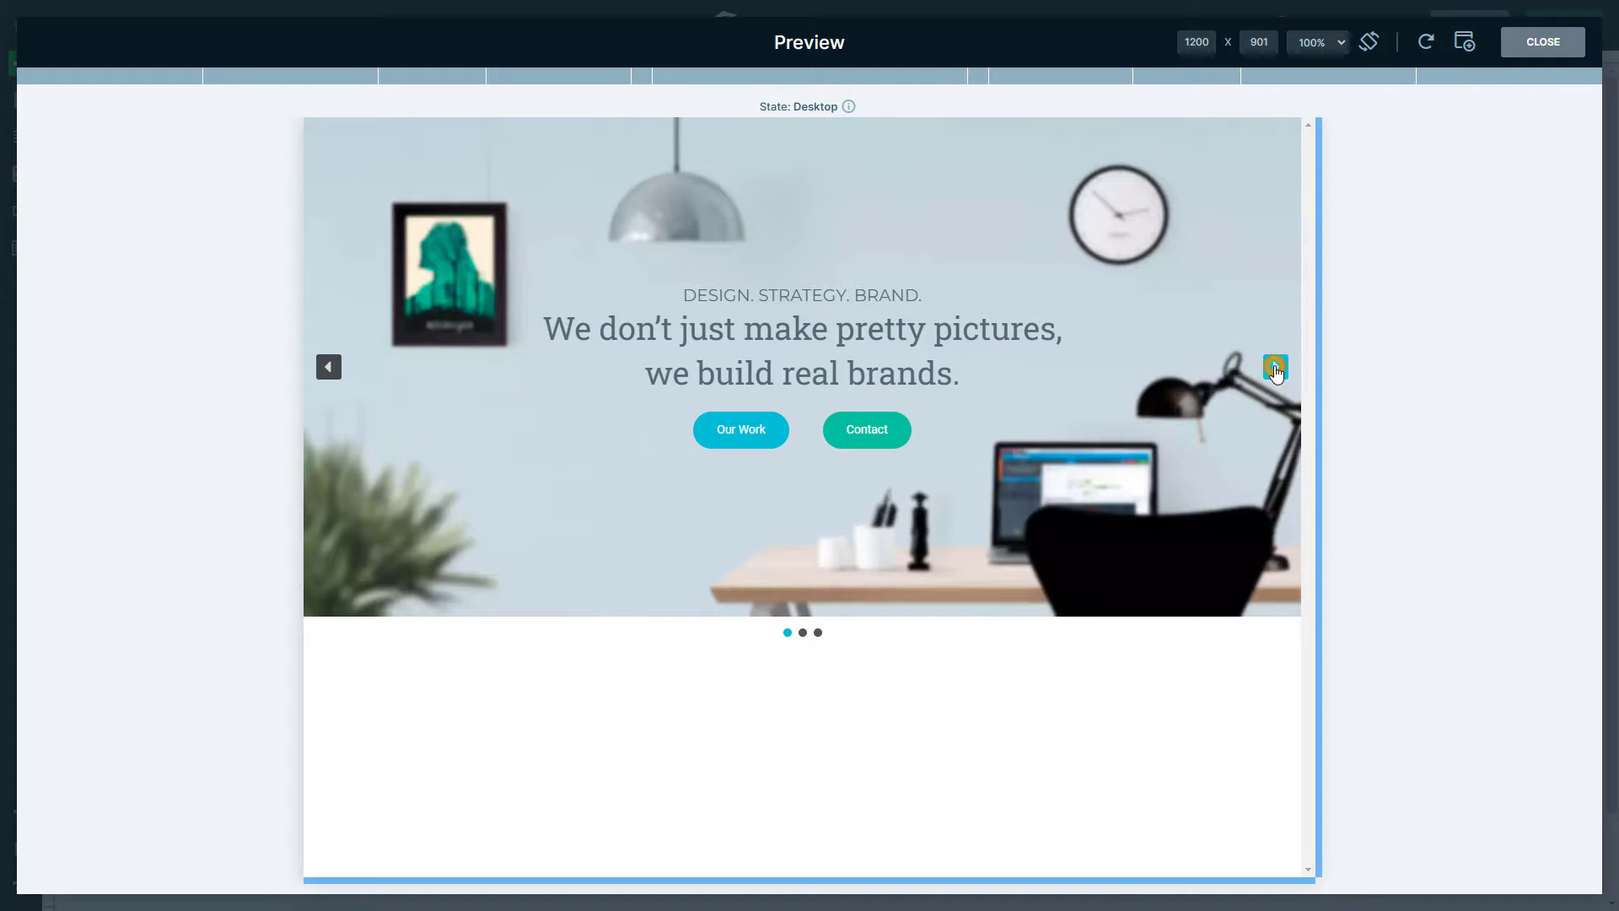
{"action": "left_click", "coordinate": [1275, 368]}
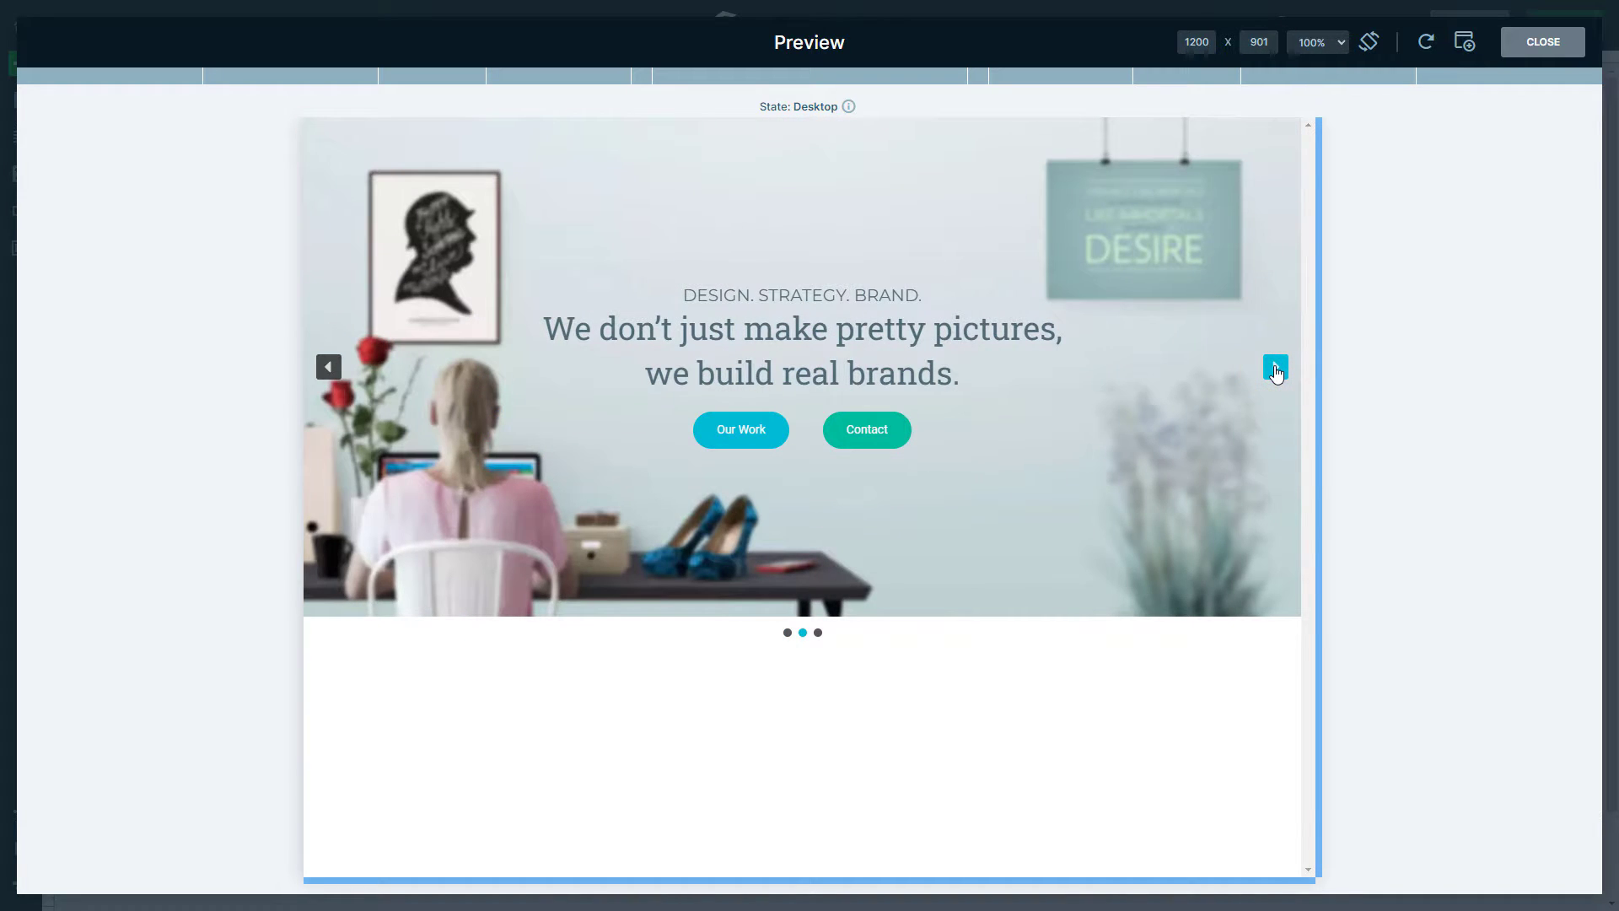
{"action": "left_click", "coordinate": [1275, 368]}
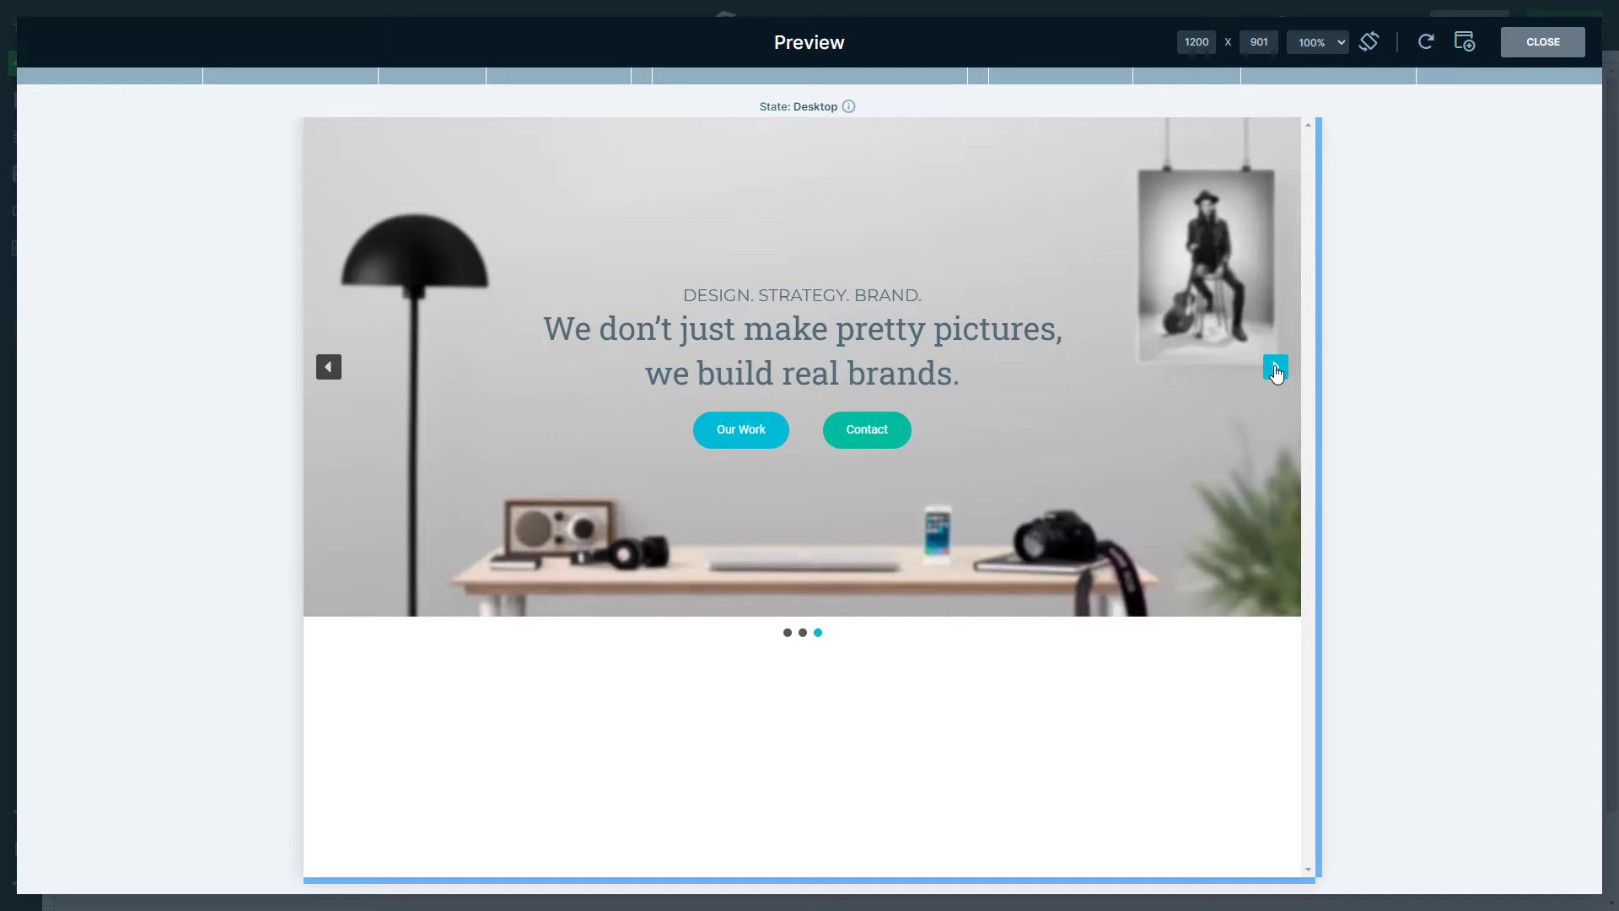
{"action": "left_click", "coordinate": [1275, 368]}
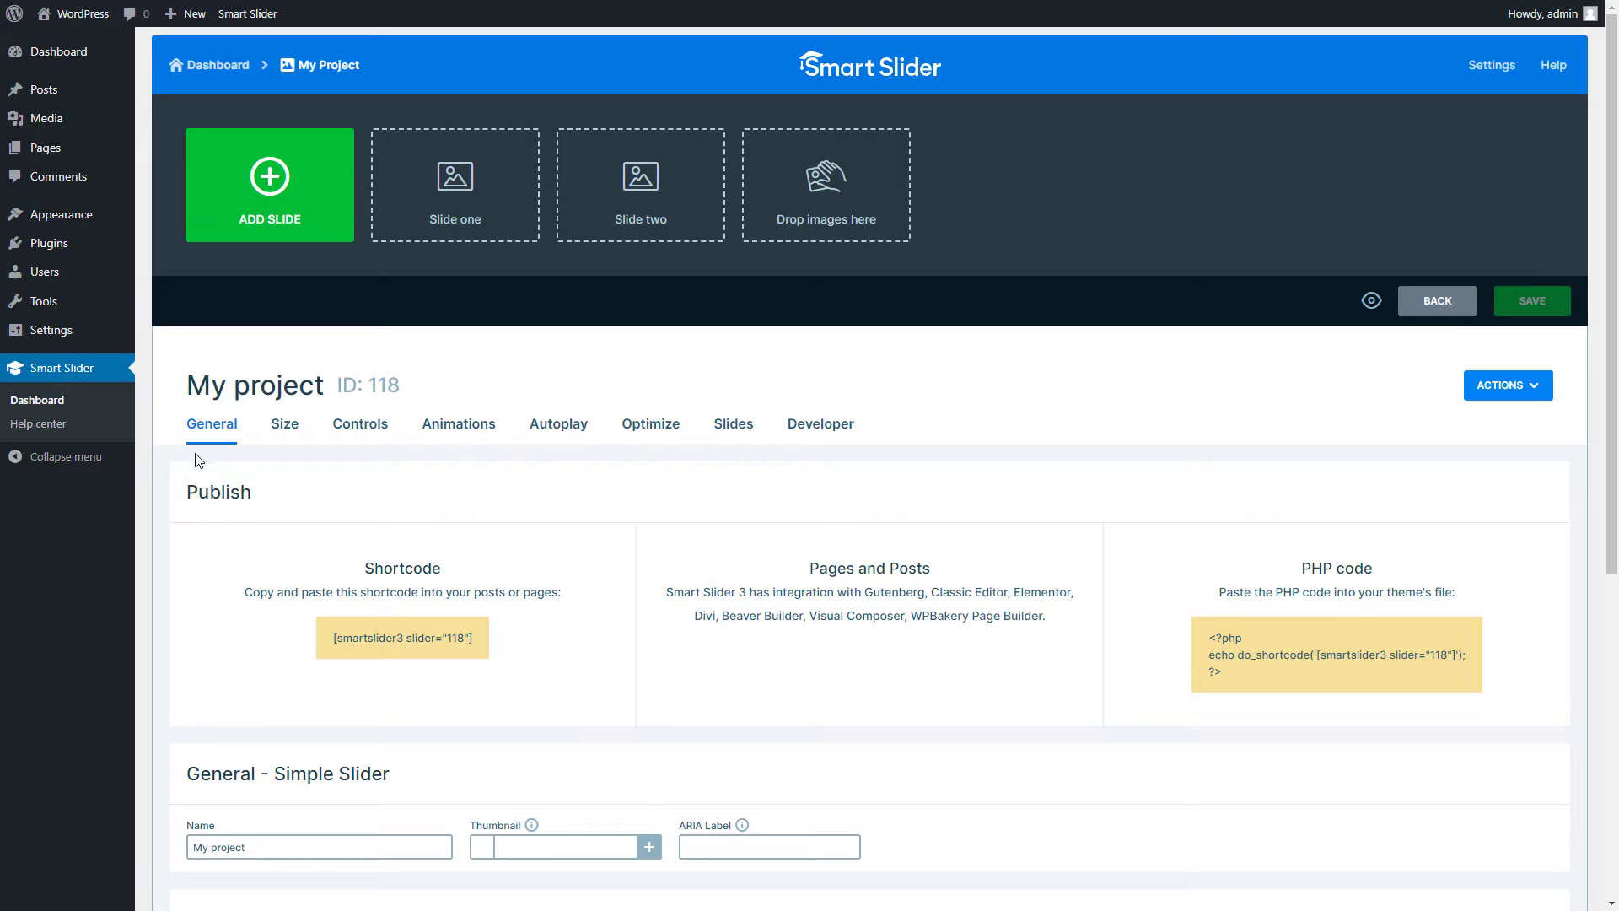
Set background.jpg as My project's slider background image and save
{"action": "scroll", "coordinate": [222, 465], "scroll_direction": "down", "scroll_amount": 6}
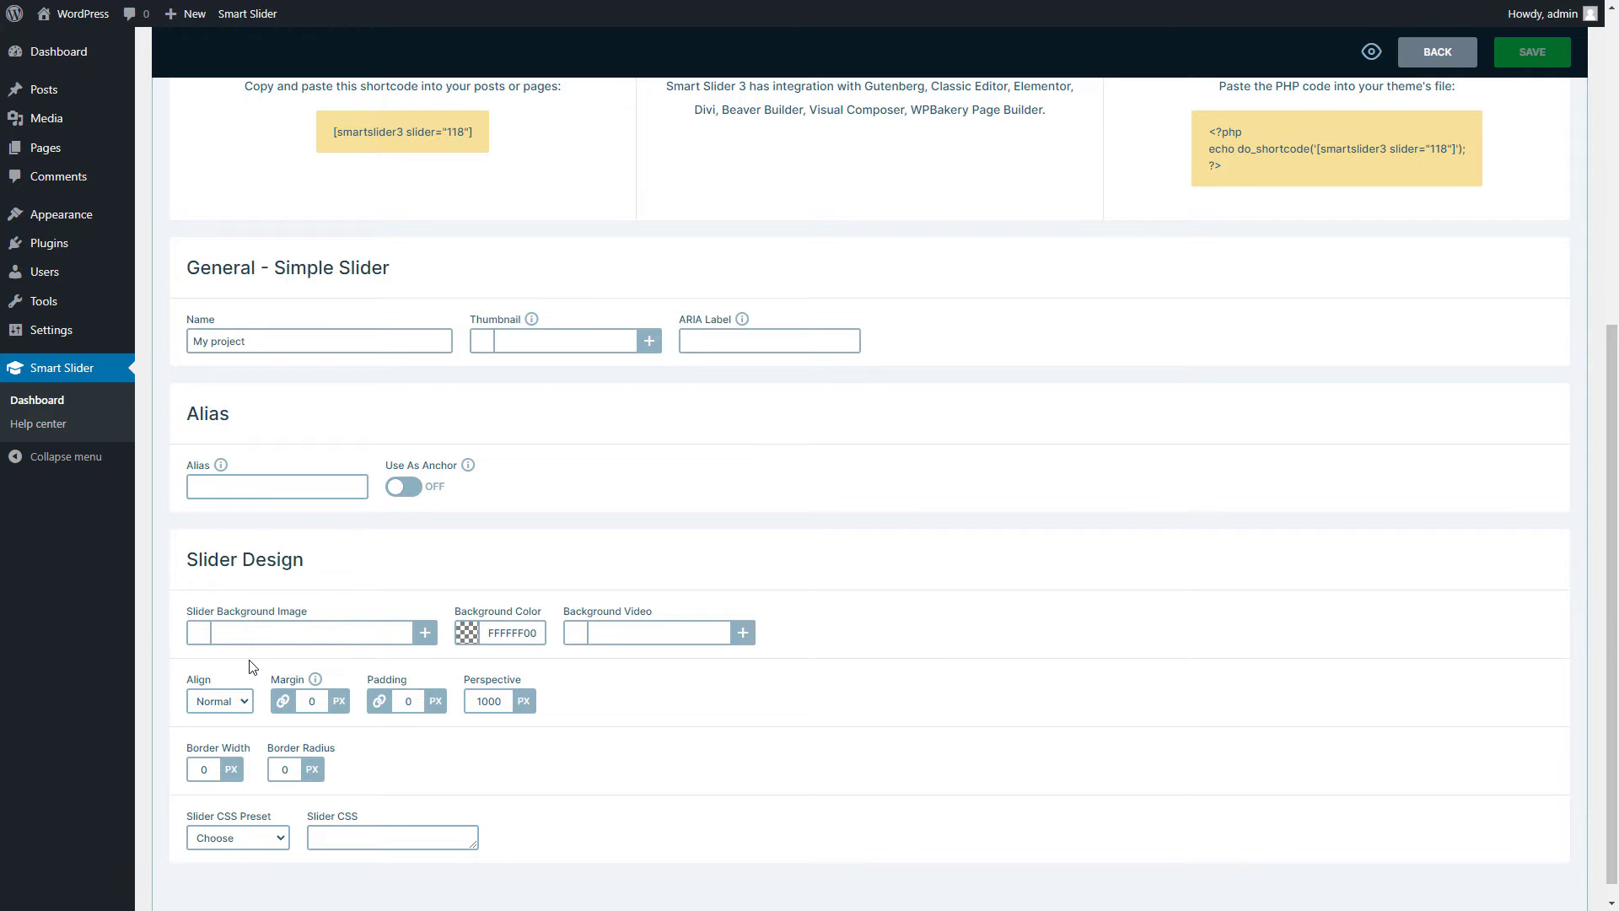
{"action": "left_click", "coordinate": [421, 641]}
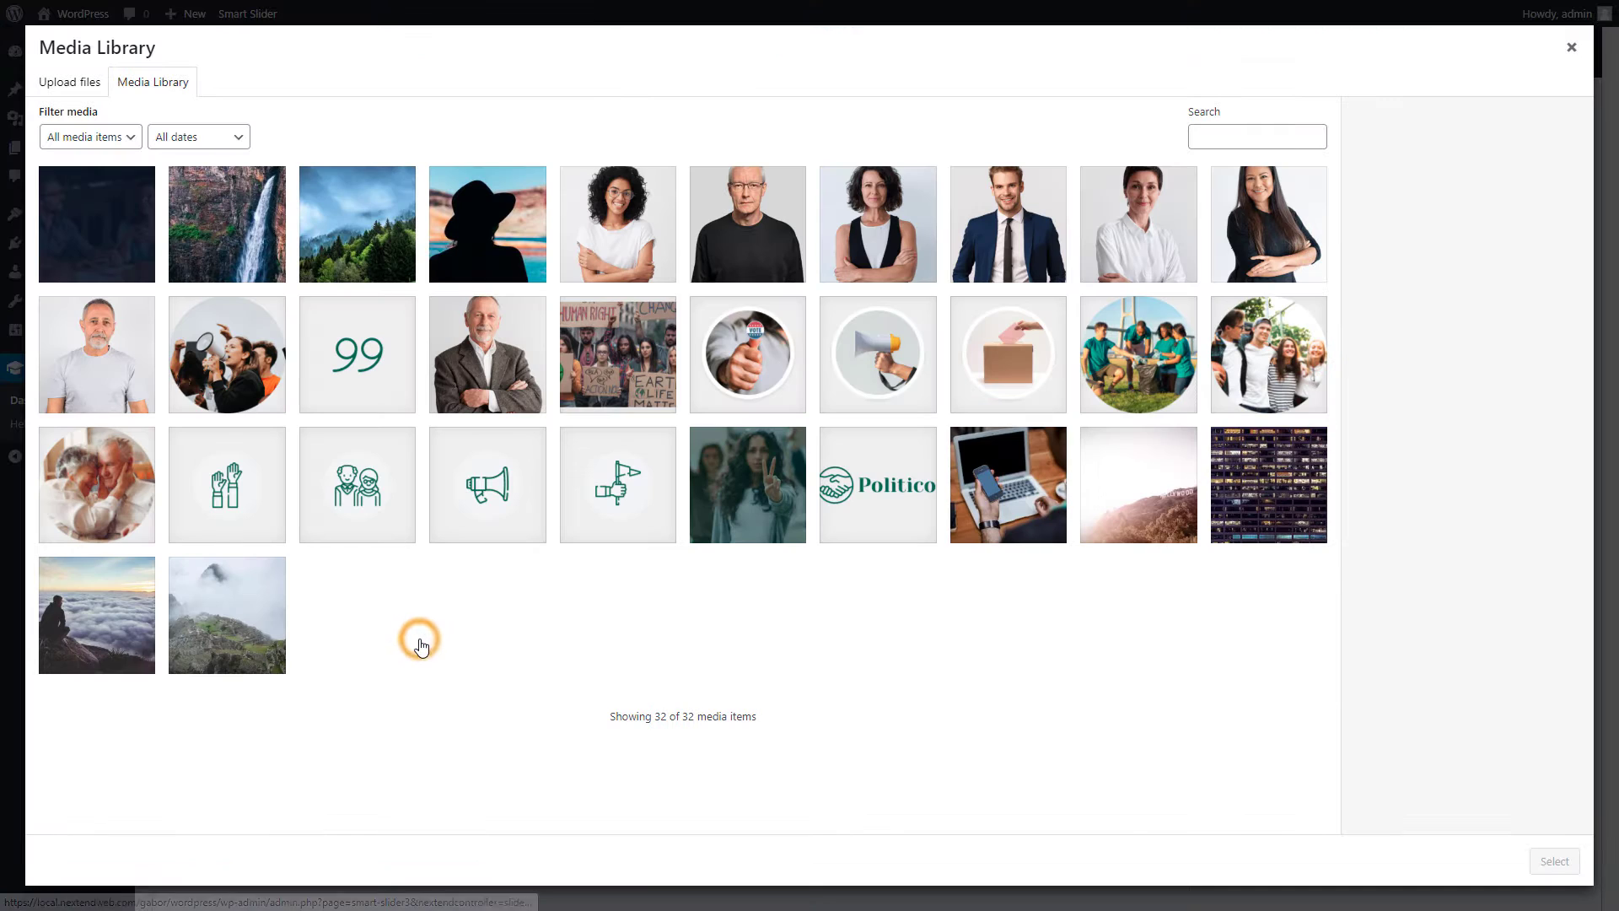
{"action": "left_click", "coordinate": [137, 268]}
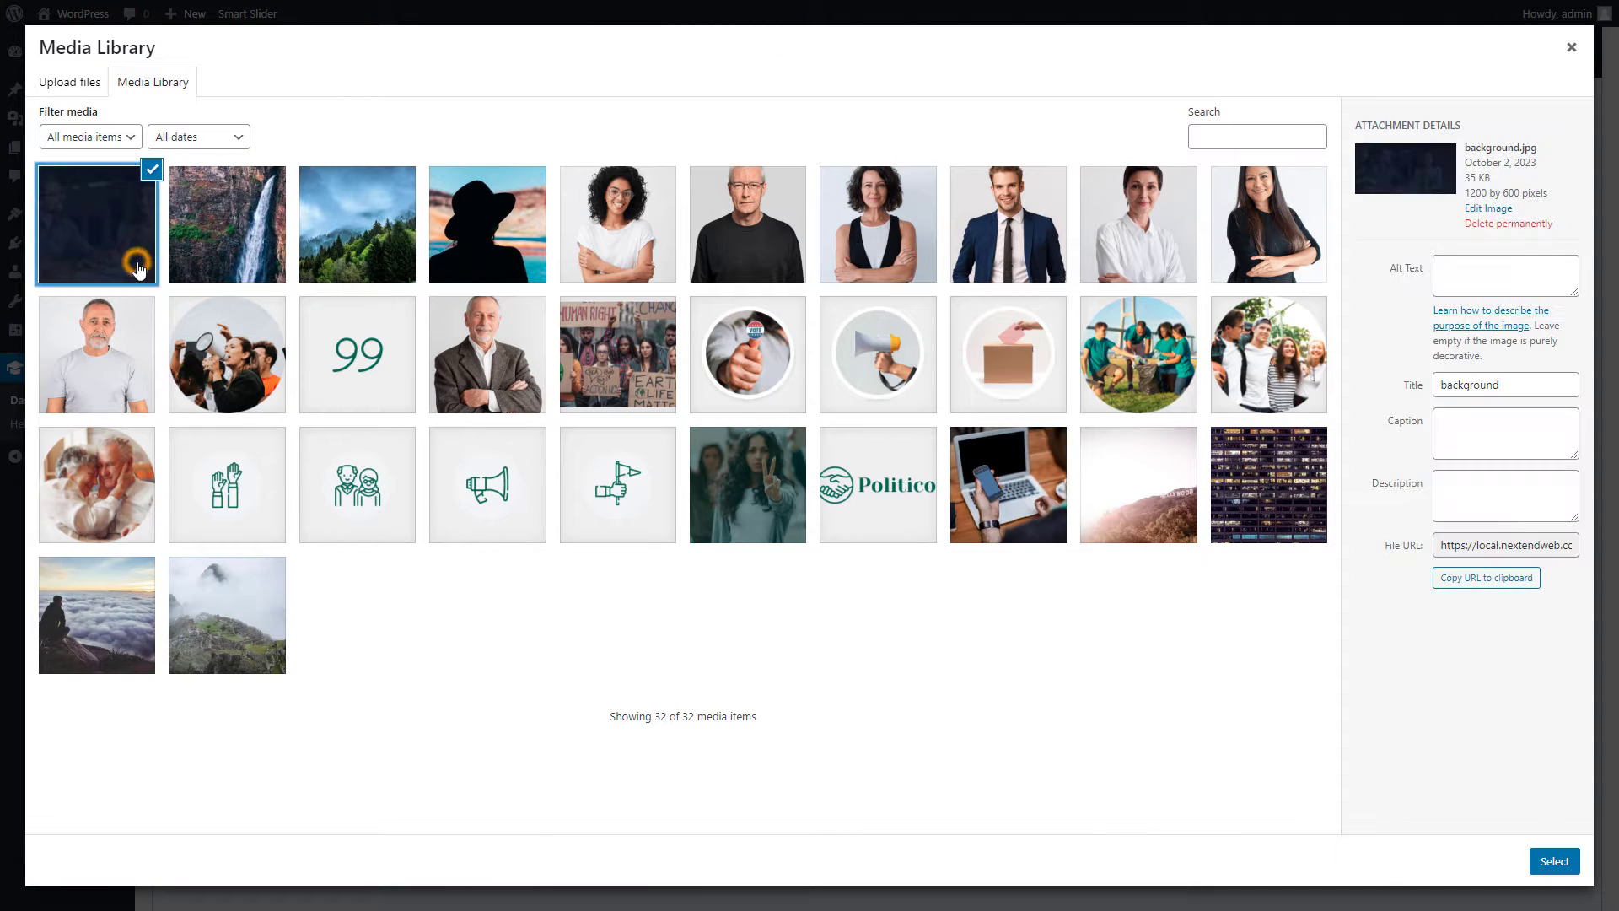
{"action": "left_click", "coordinate": [1550, 861]}
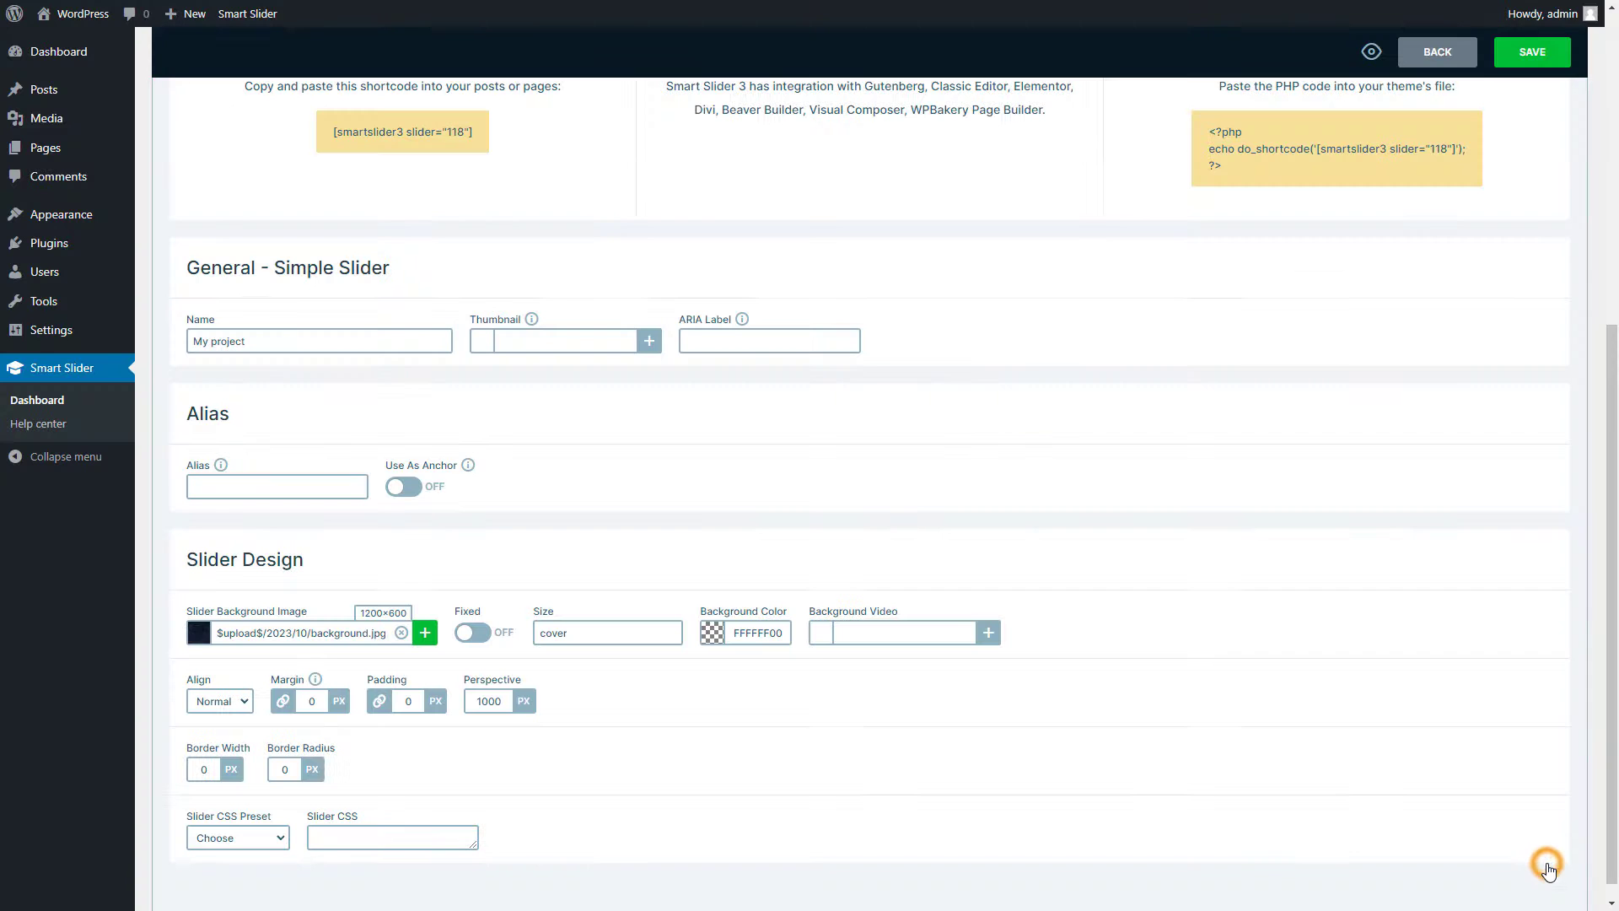
{"action": "left_click", "coordinate": [1515, 67]}
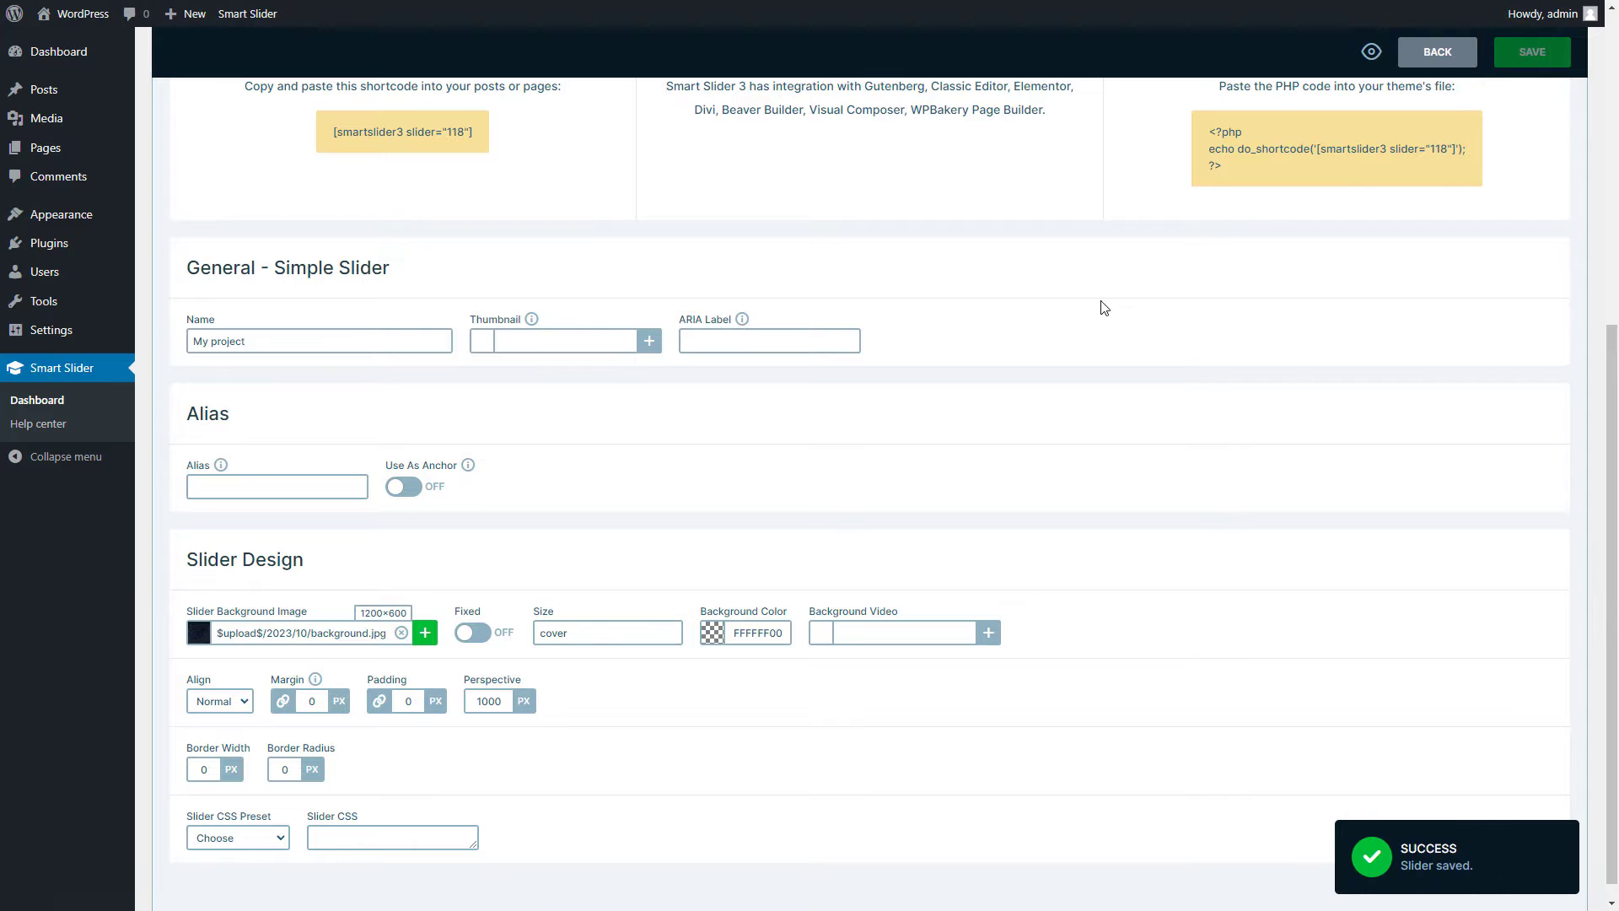
Add two blank slides to My project, opening each in the editor
{"action": "scroll", "coordinate": [888, 566], "scroll_direction": "up", "scroll_amount": 6}
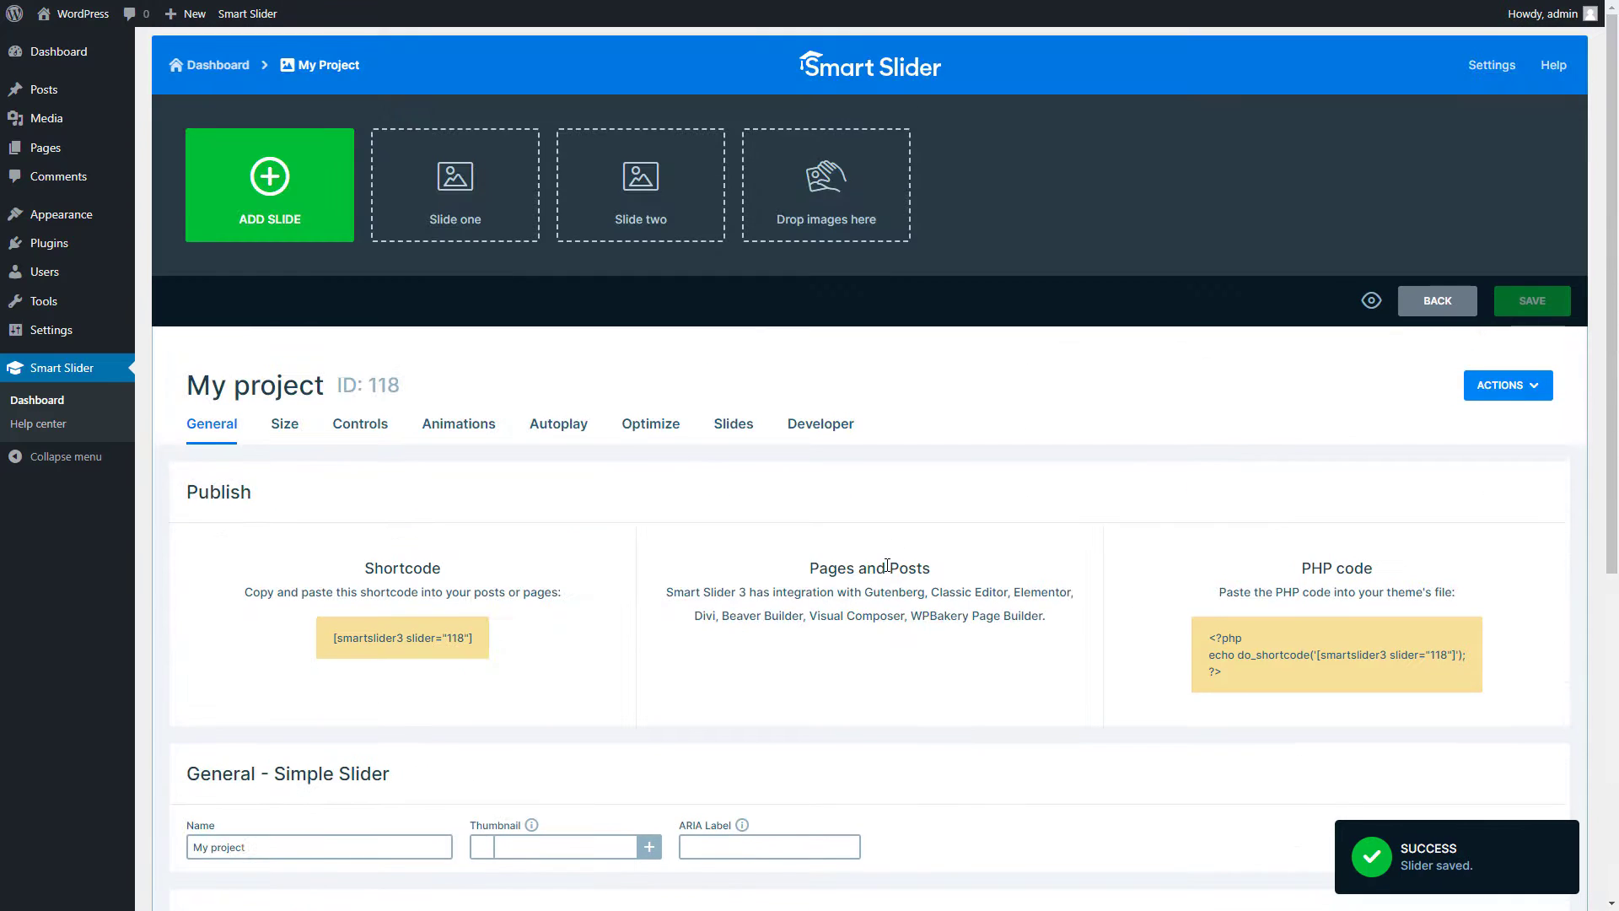
{"action": "left_click", "coordinate": [311, 240]}
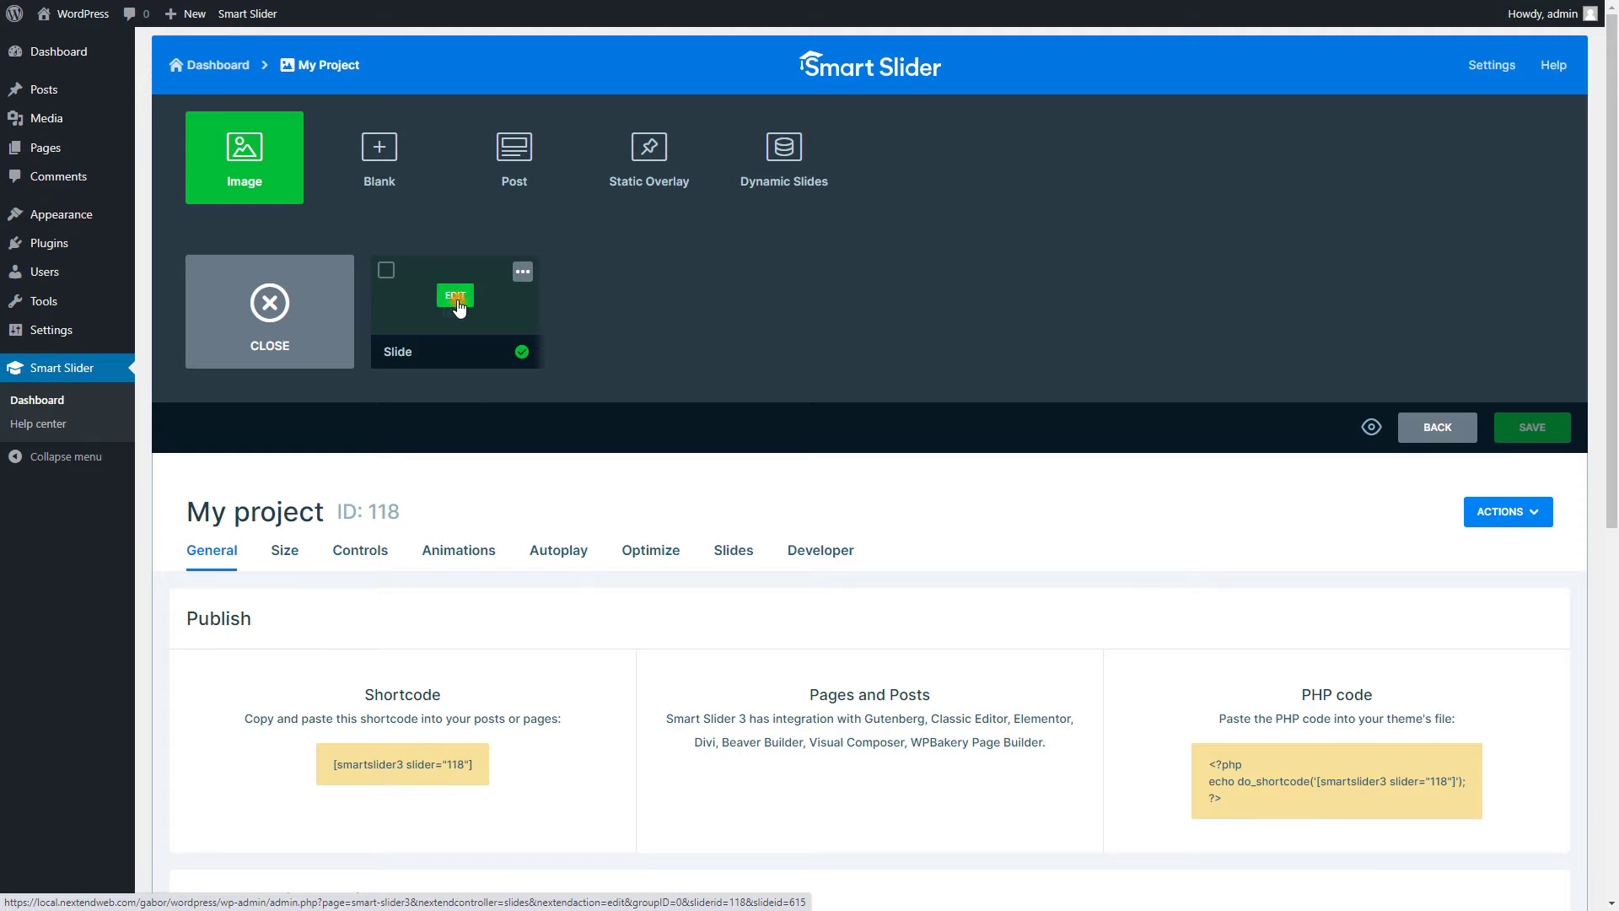
{"action": "left_click", "coordinate": [456, 296]}
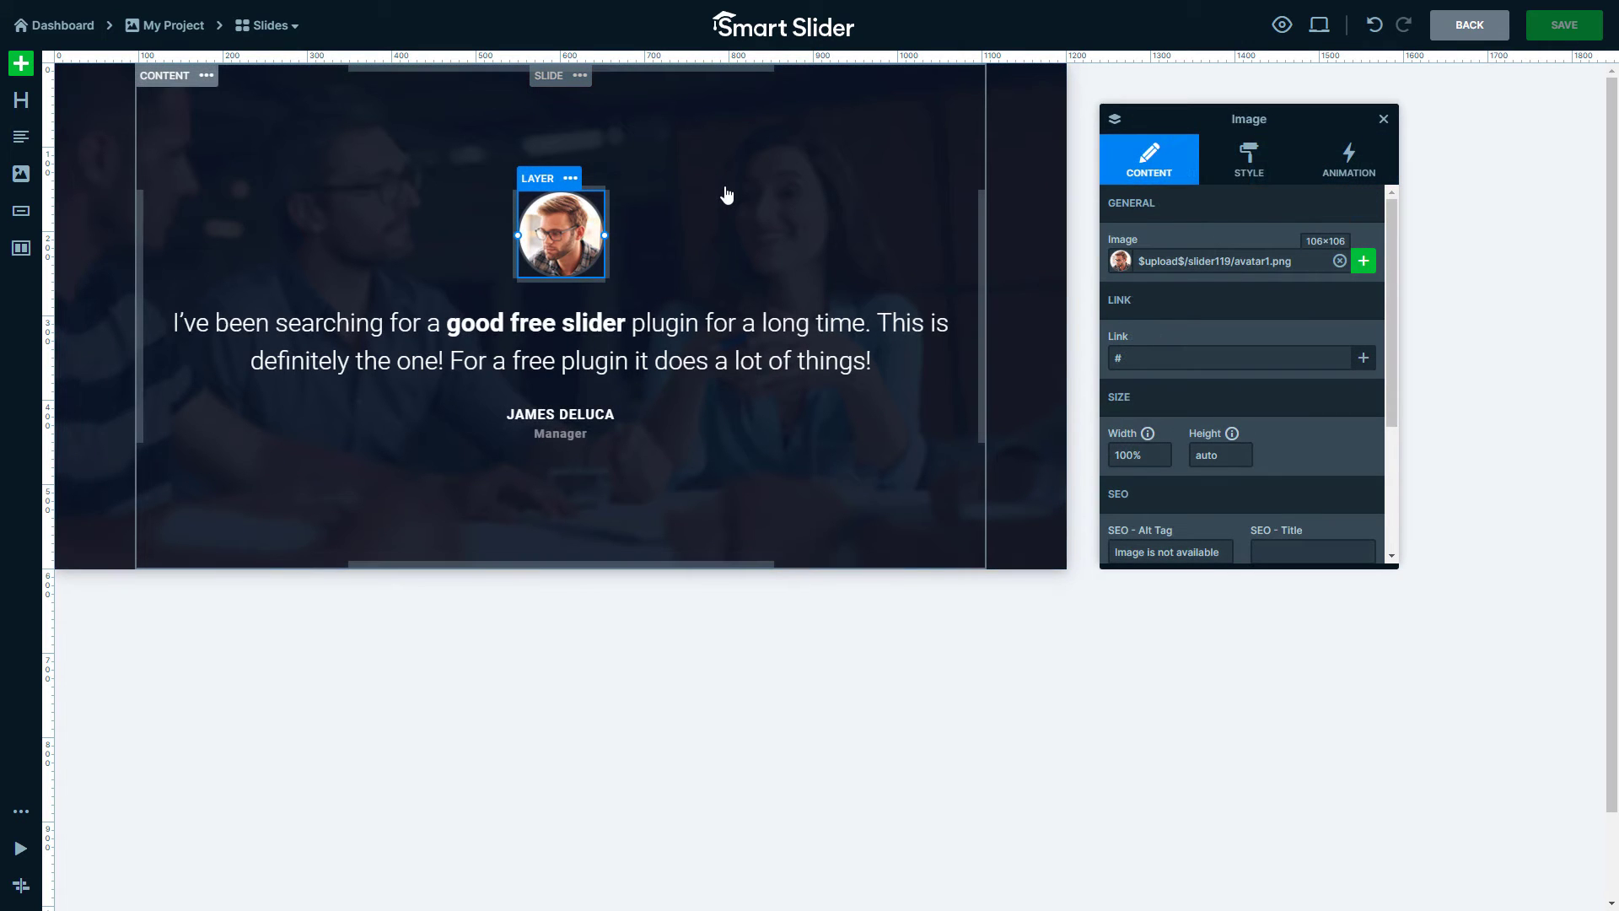
{"action": "left_click", "coordinate": [269, 26]}
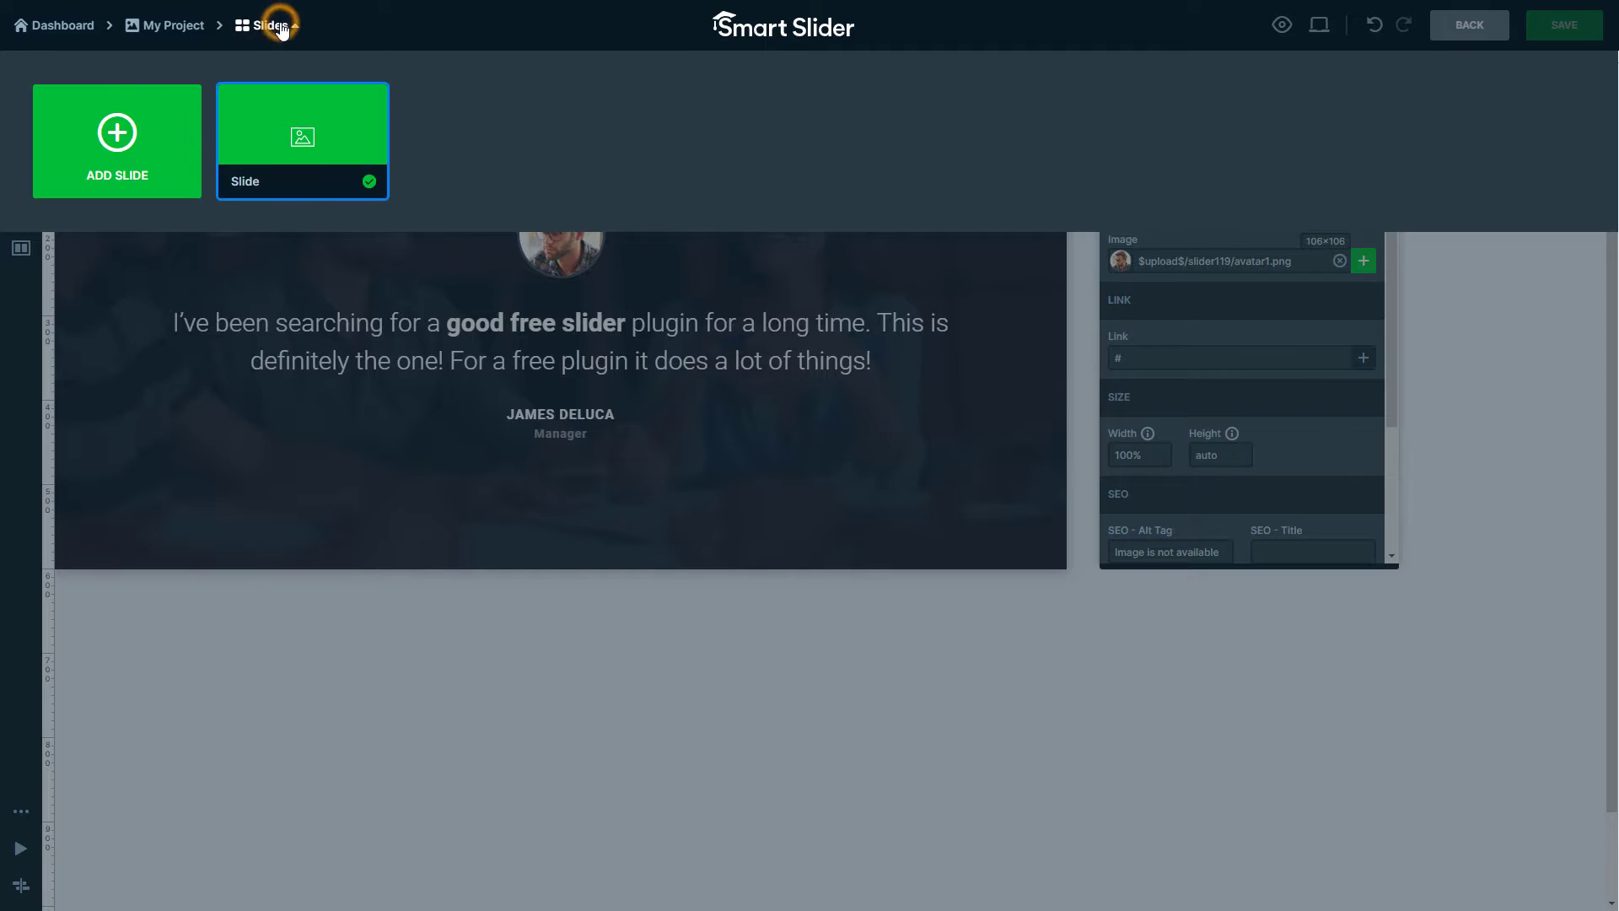
{"action": "left_click", "coordinate": [152, 139]}
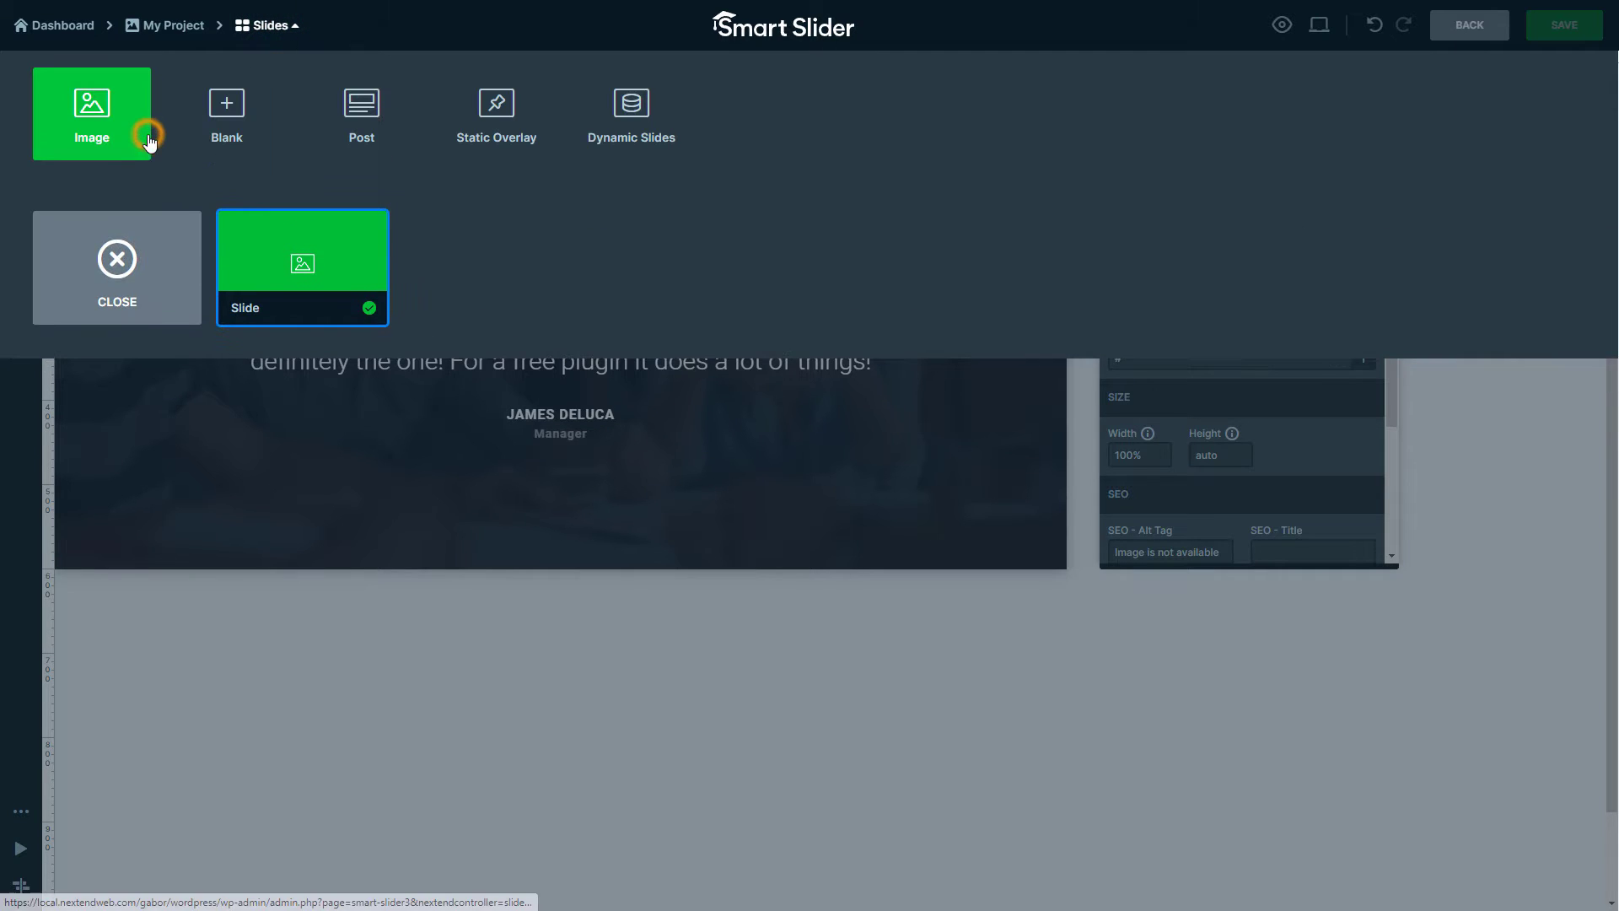
{"action": "left_click", "coordinate": [233, 110]}
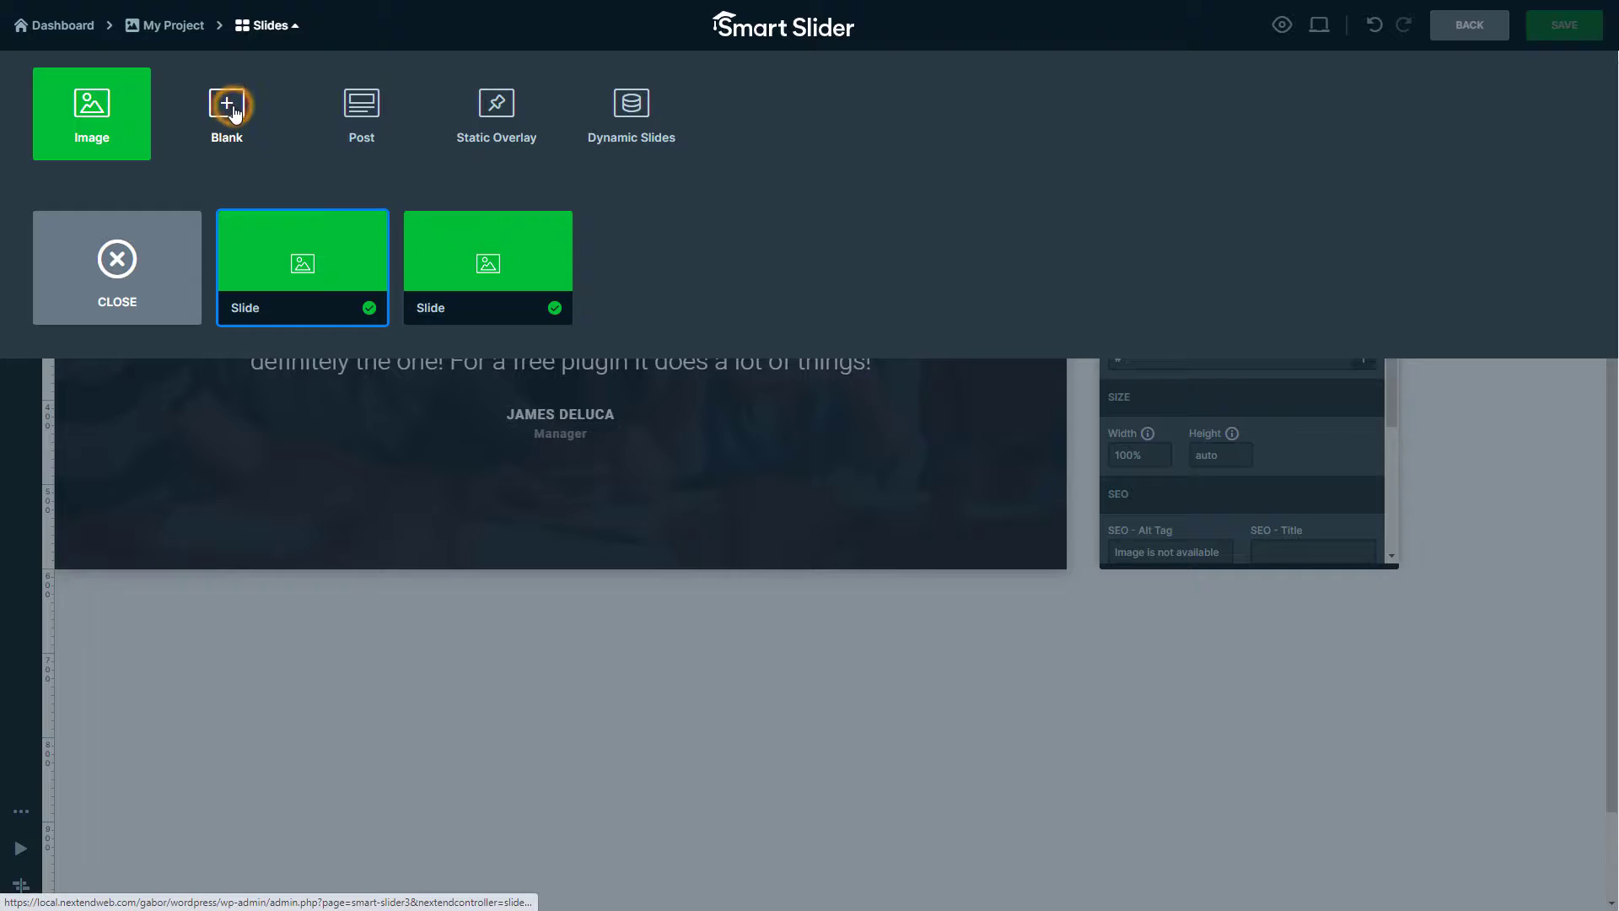
{"action": "left_click", "coordinate": [518, 264]}
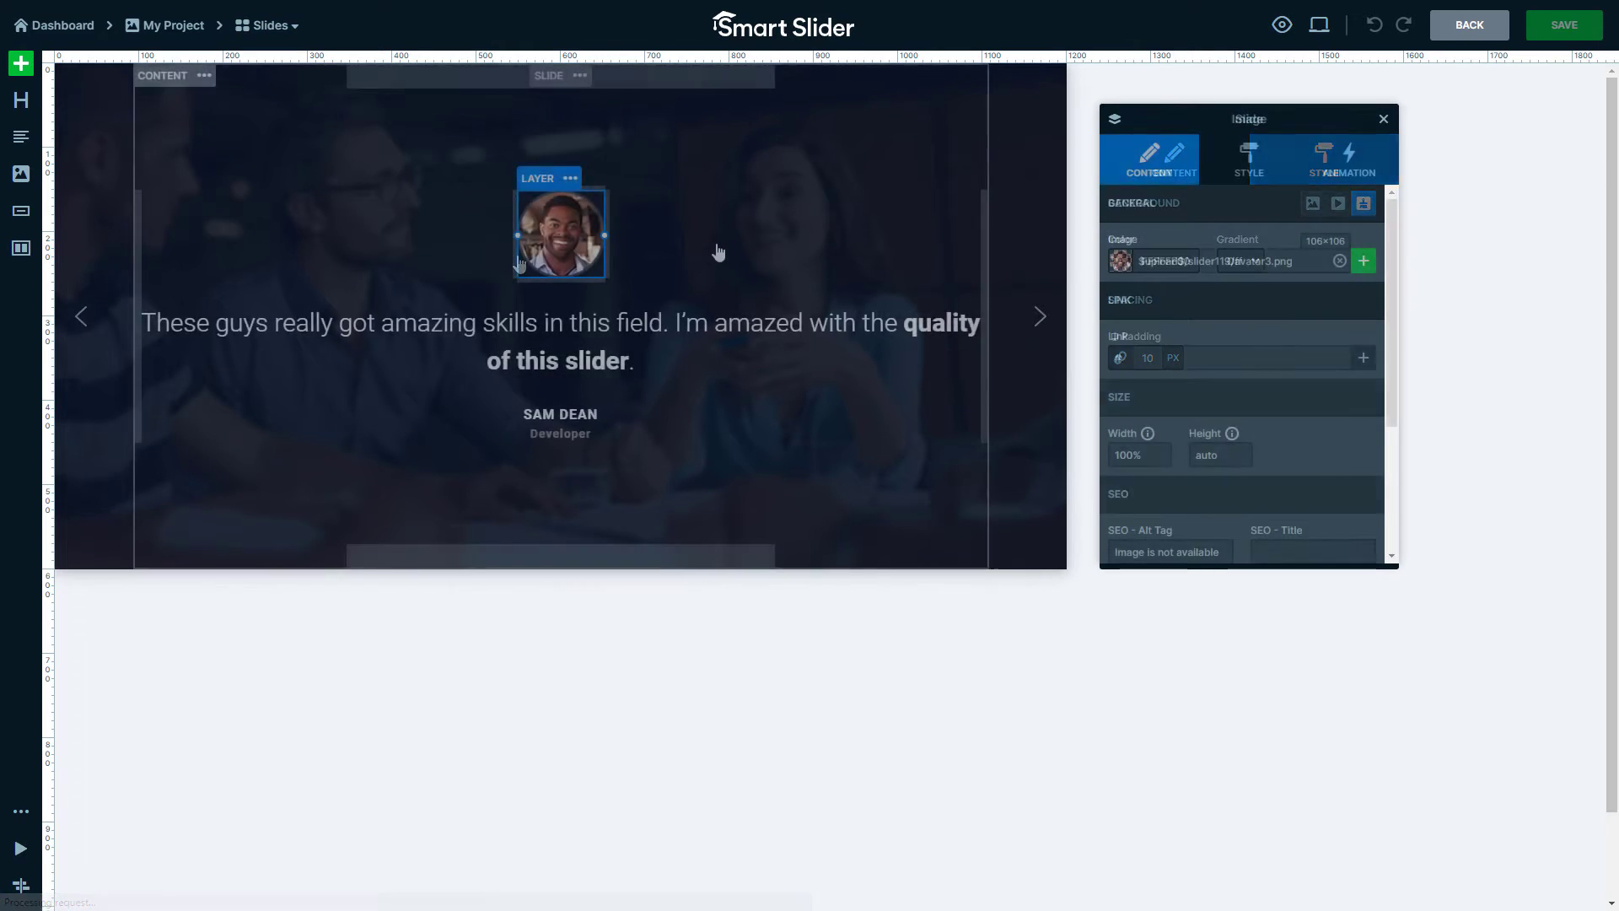
Preview the slider and advance through the testimonial slides
{"action": "left_click", "coordinate": [1284, 24]}
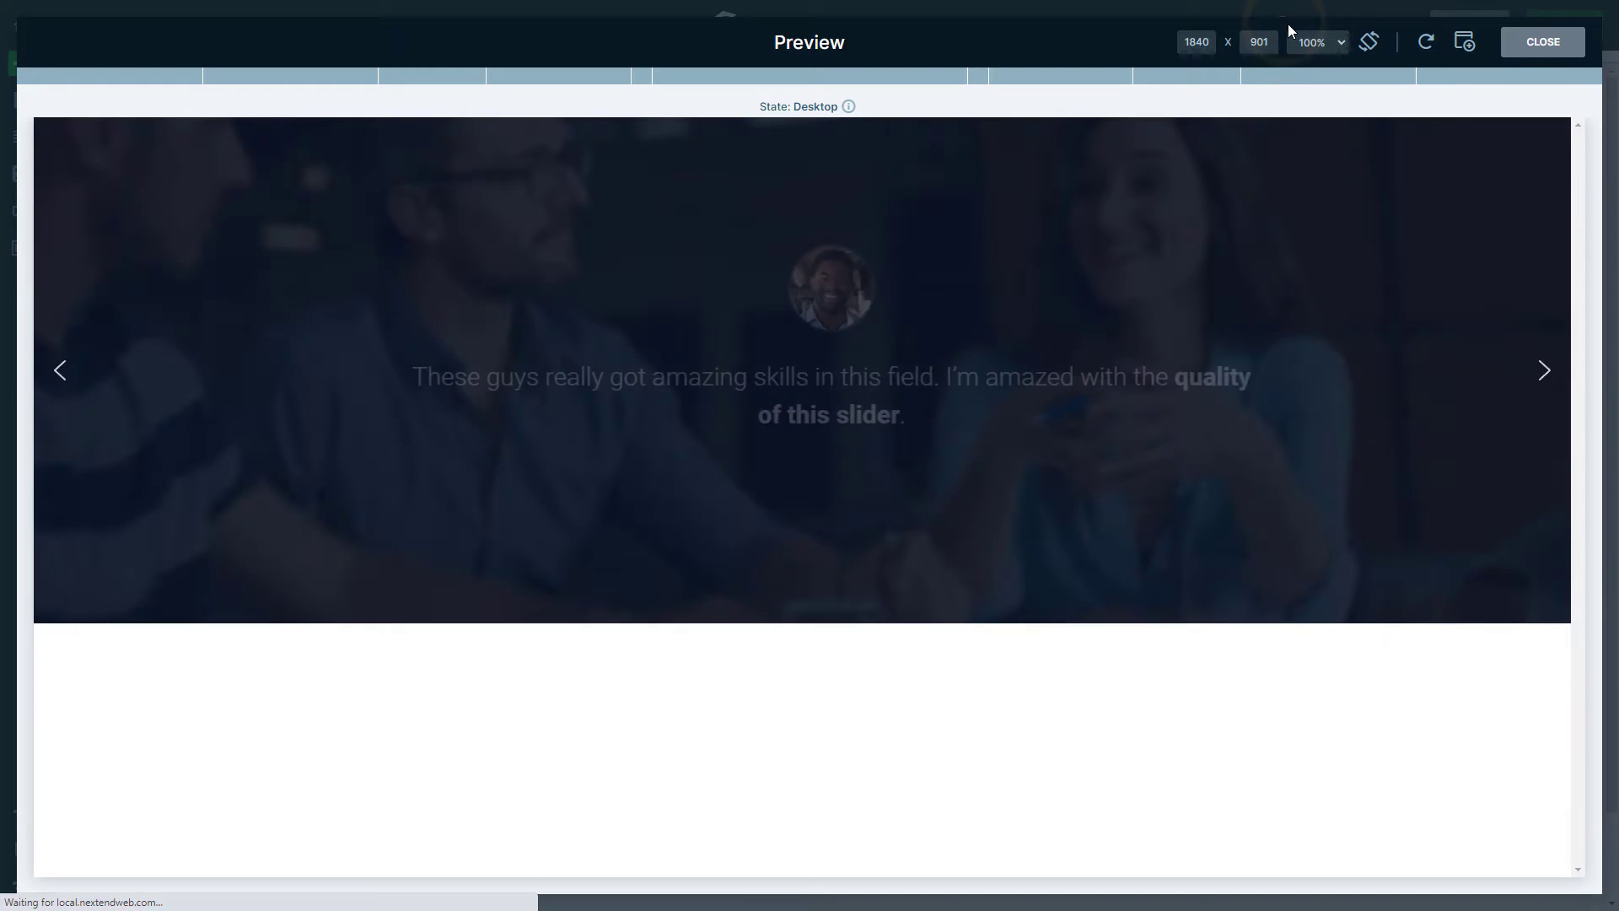
{"action": "left_click", "coordinate": [1549, 376]}
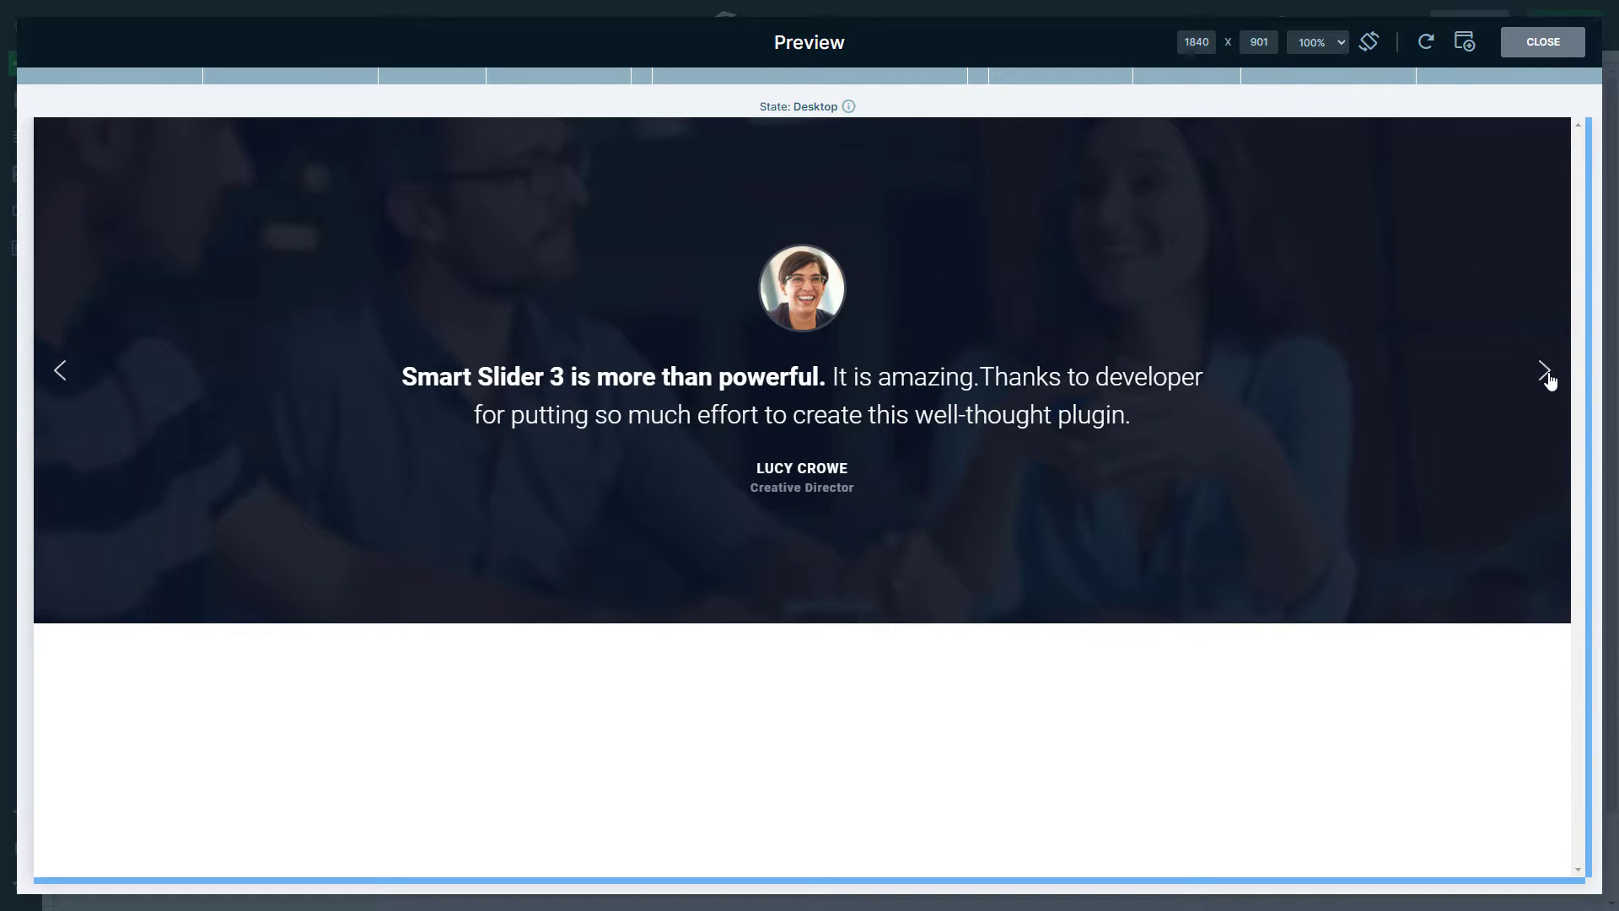
{"action": "left_click", "coordinate": [1548, 376]}
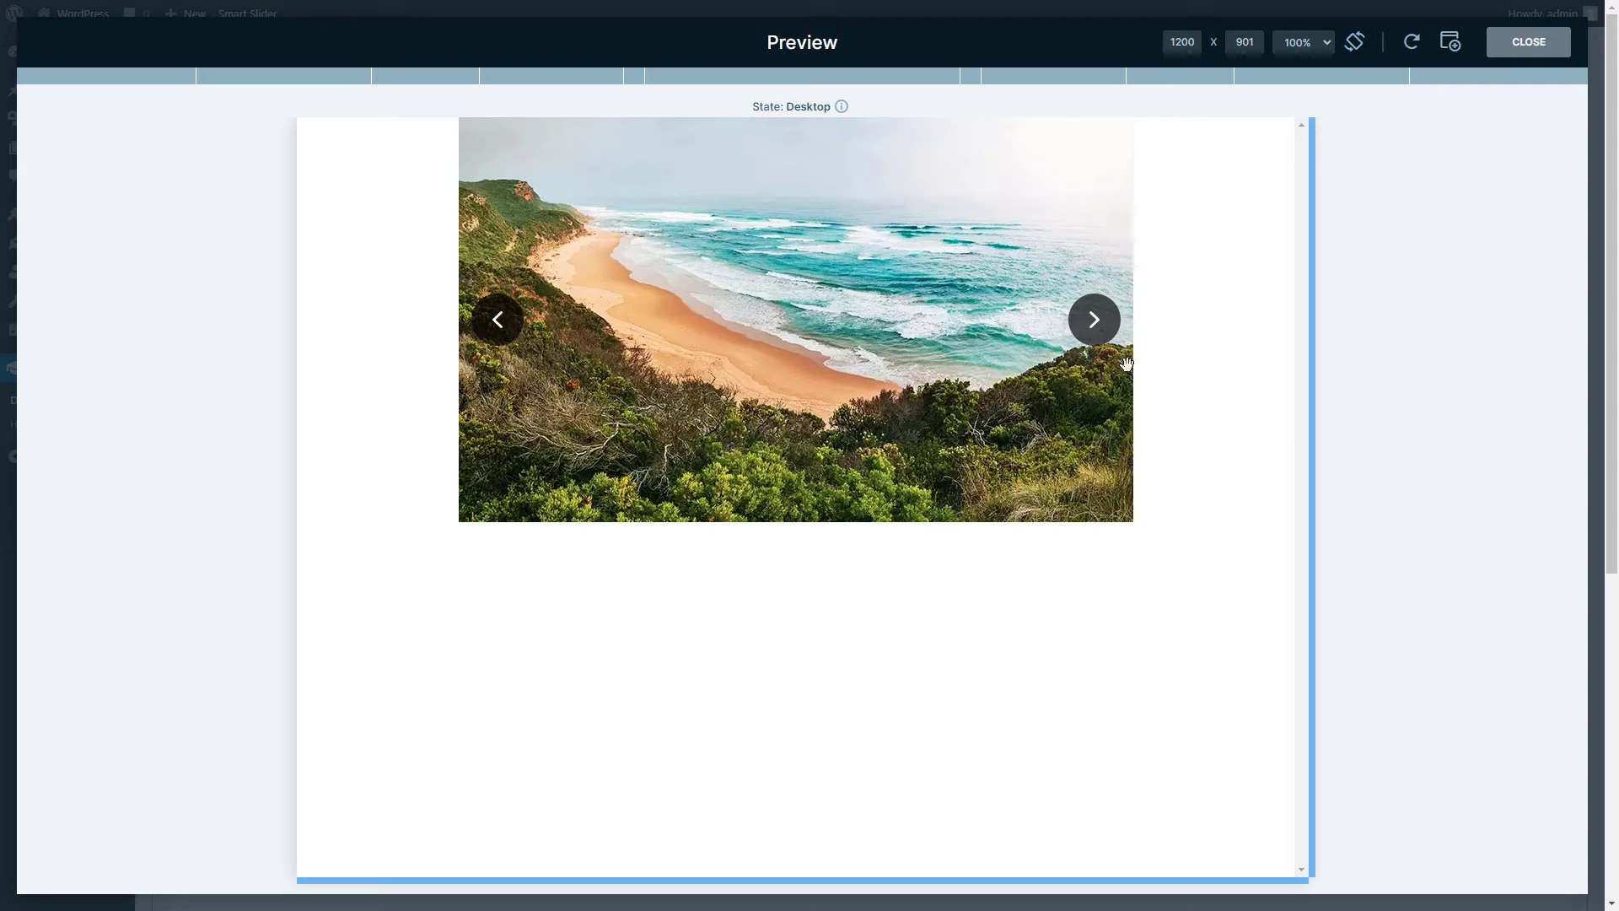
Step through the coastal slides in the preview, then close it
{"action": "left_click", "coordinate": [1102, 338]}
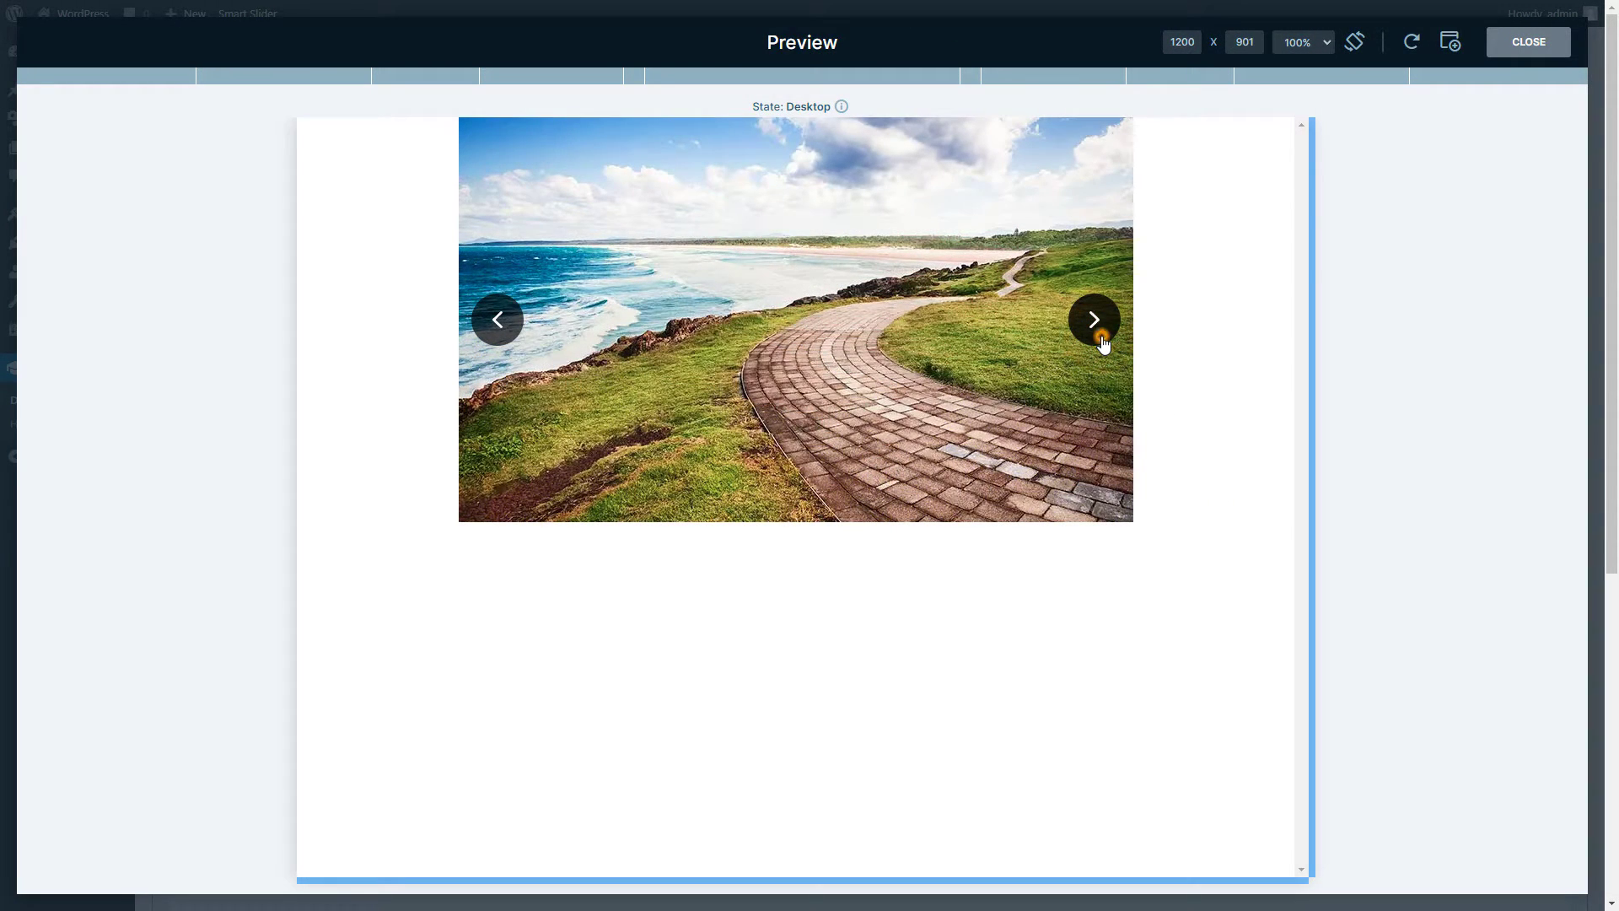
{"action": "left_click", "coordinate": [1102, 338]}
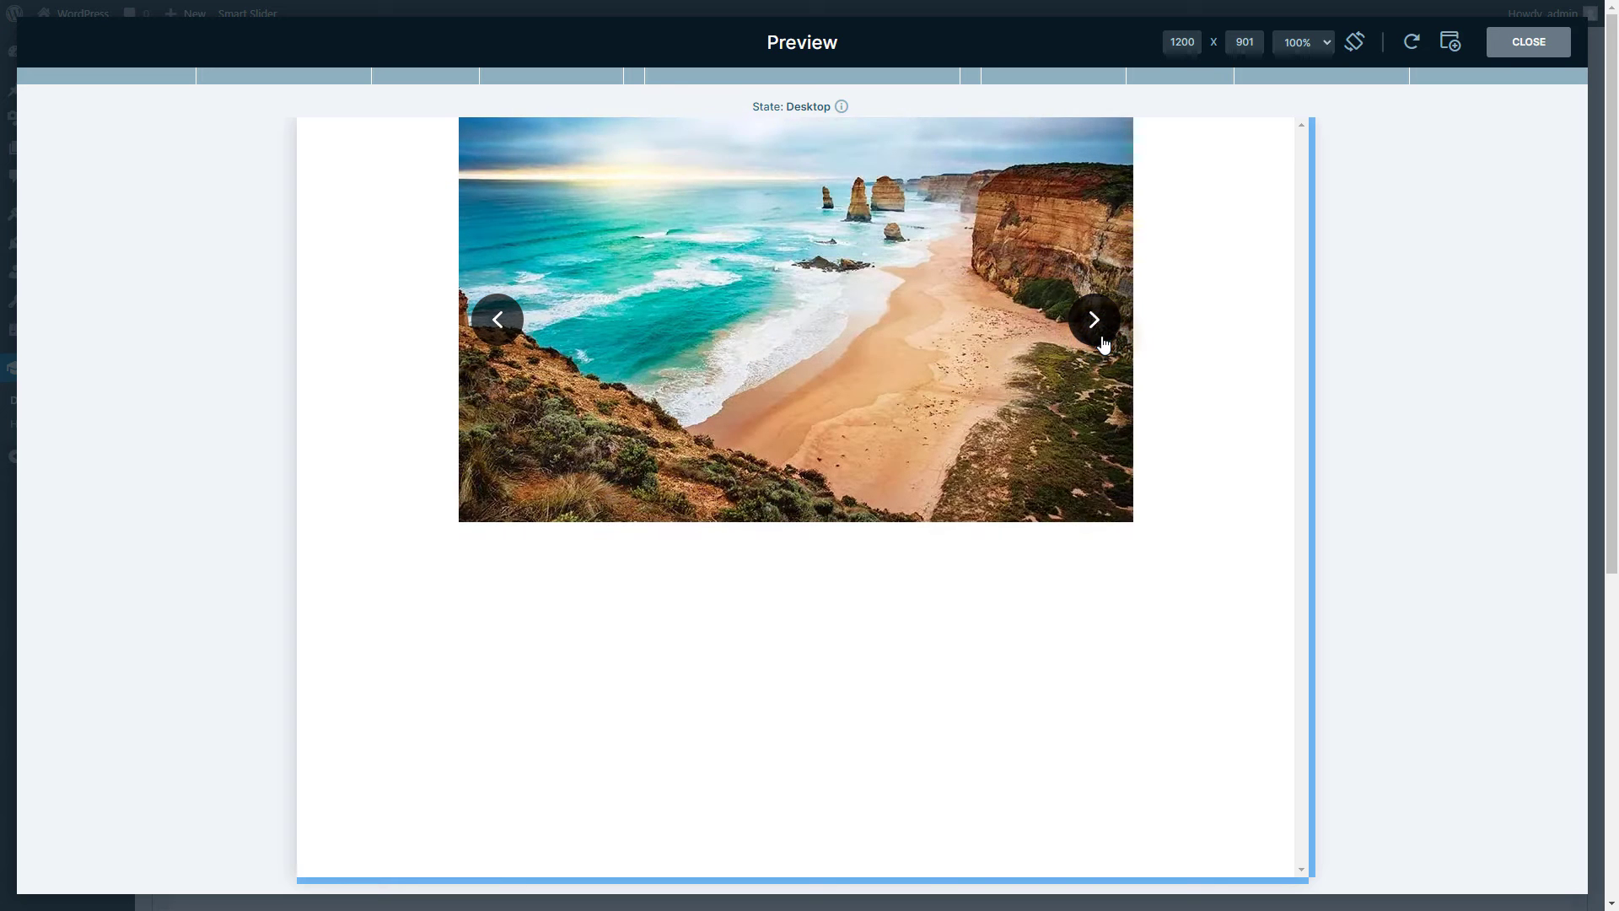
{"action": "left_click", "coordinate": [1102, 338]}
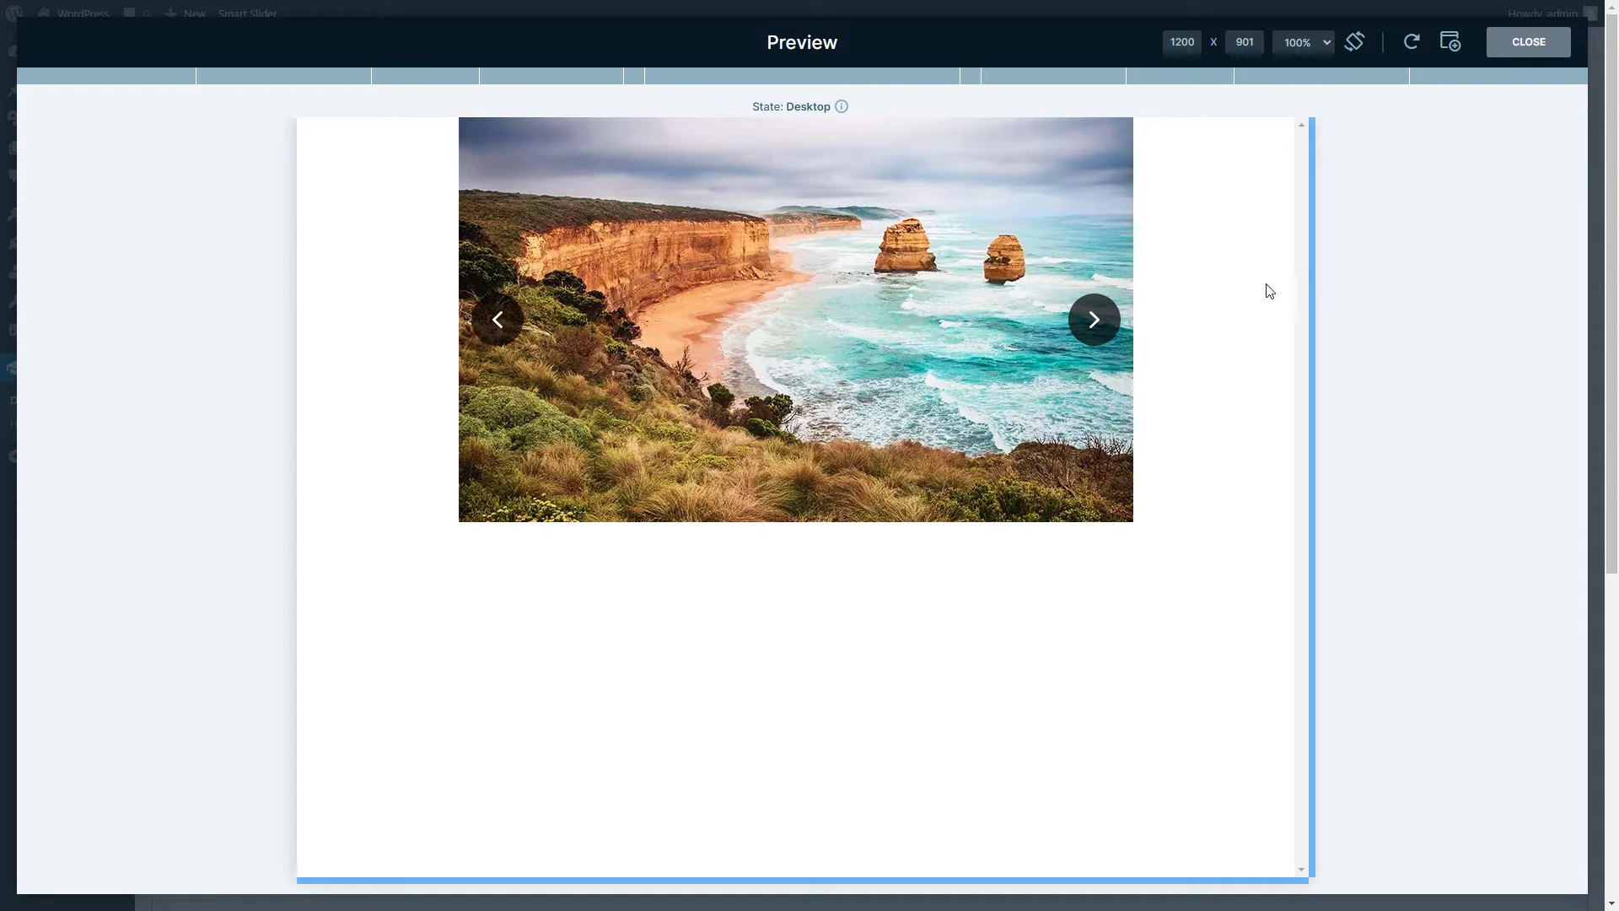
{"action": "left_click", "coordinate": [1535, 44]}
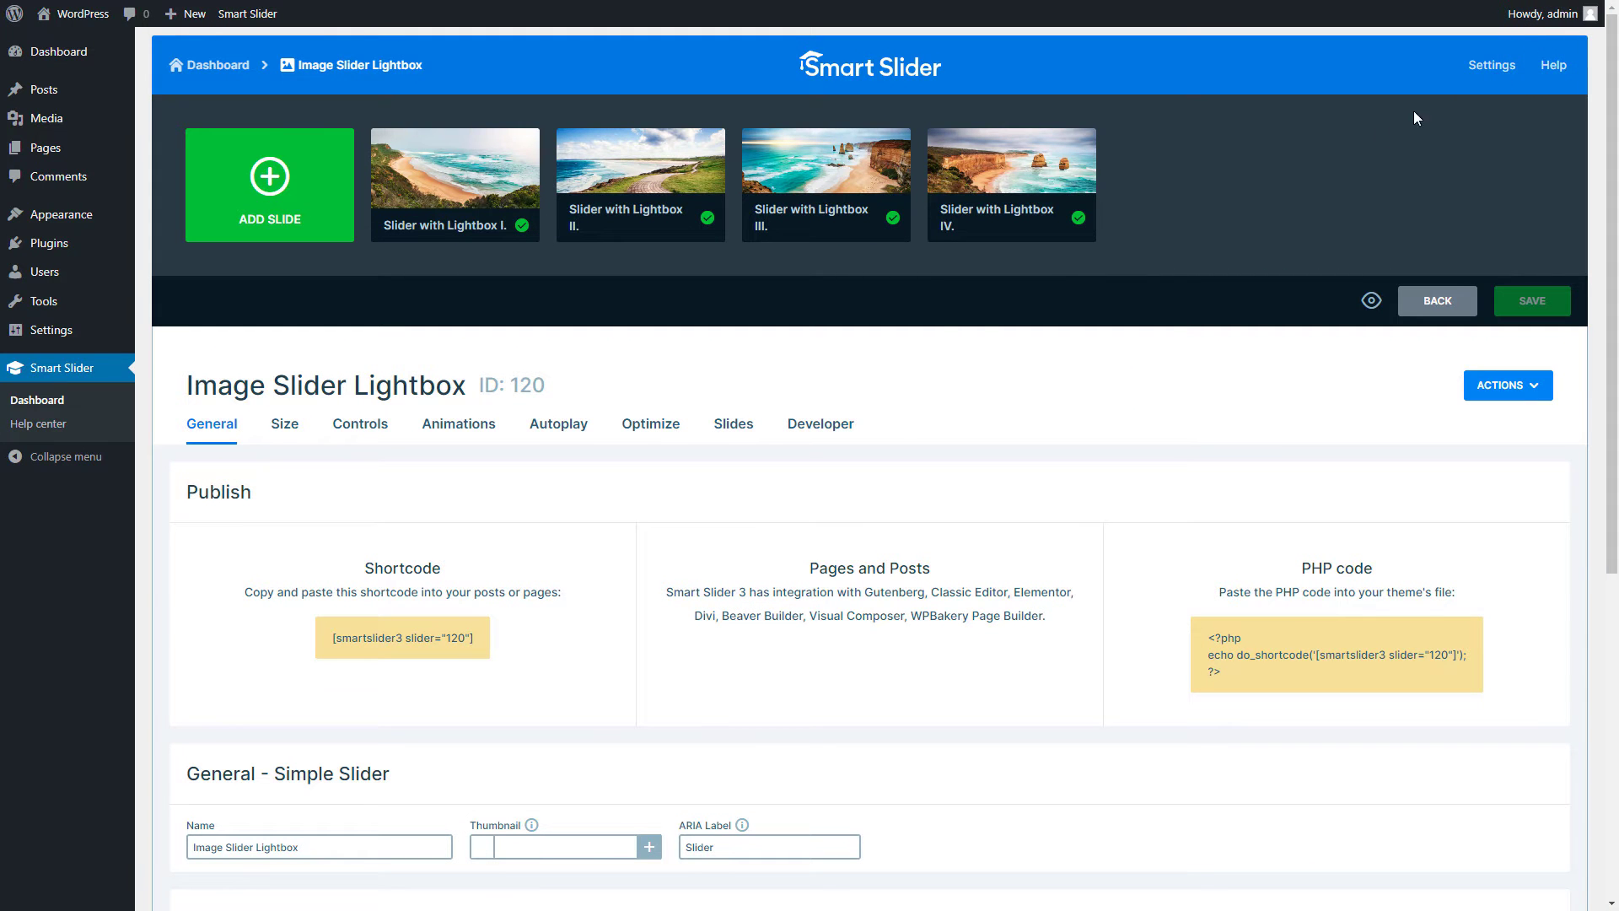
Turn Backgrounds In Lightbox on with Show Label set to 'Slide name and description'
{"action": "left_click", "coordinate": [734, 426]}
{"action": "scroll", "coordinate": [739, 440], "scroll_direction": "down", "scroll_amount": 3}
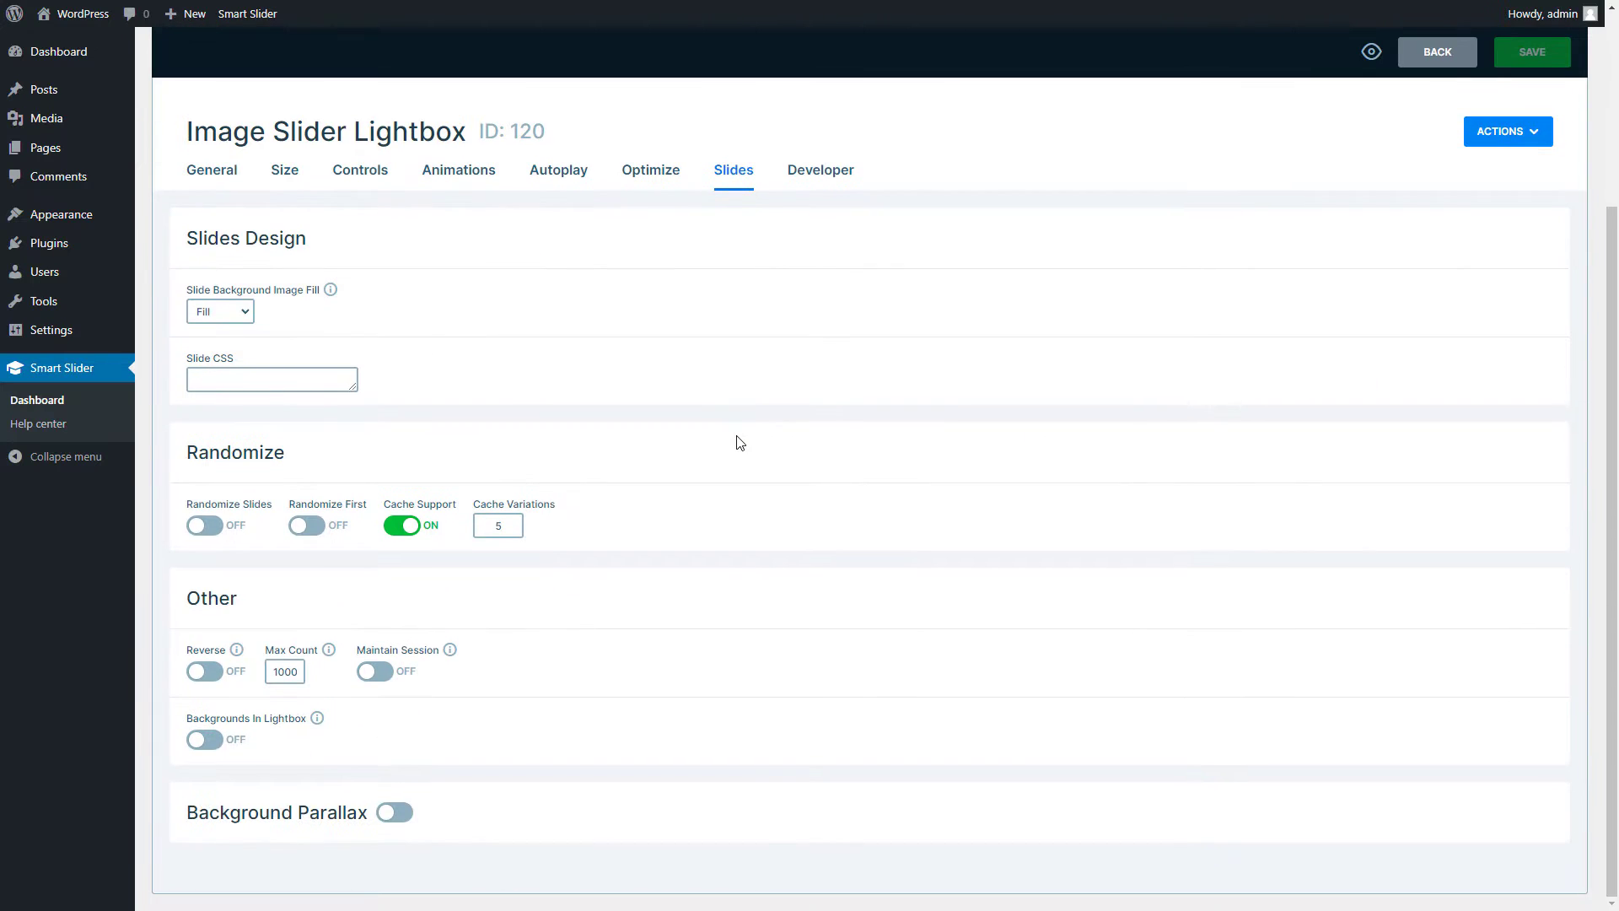
{"action": "left_click", "coordinate": [204, 740]}
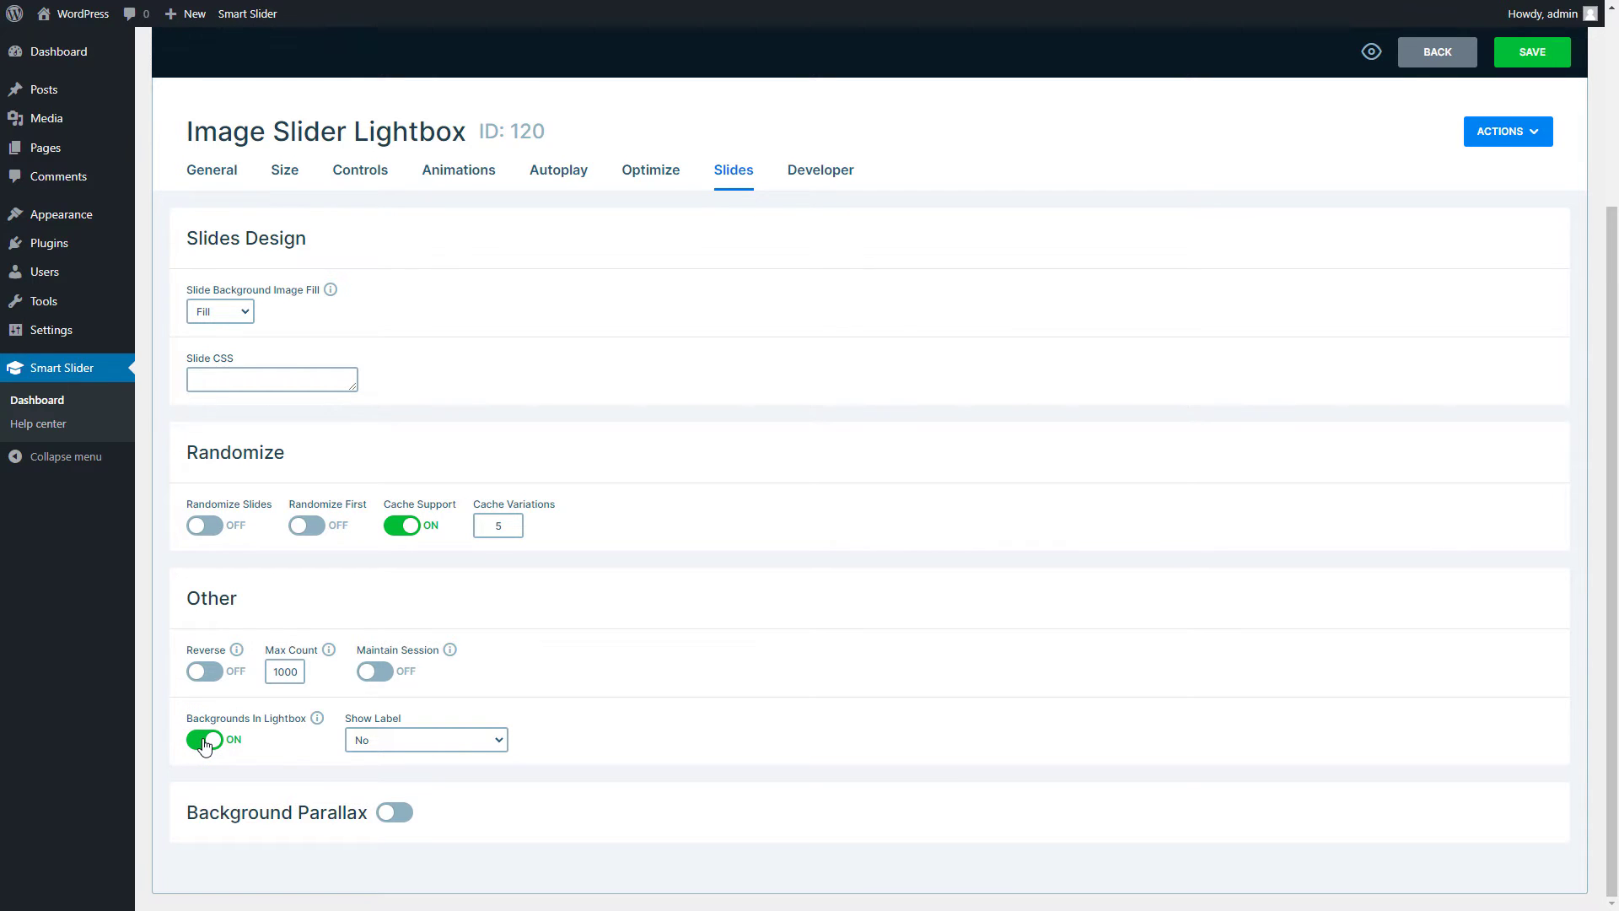
{"action": "left_click", "coordinate": [406, 742]}
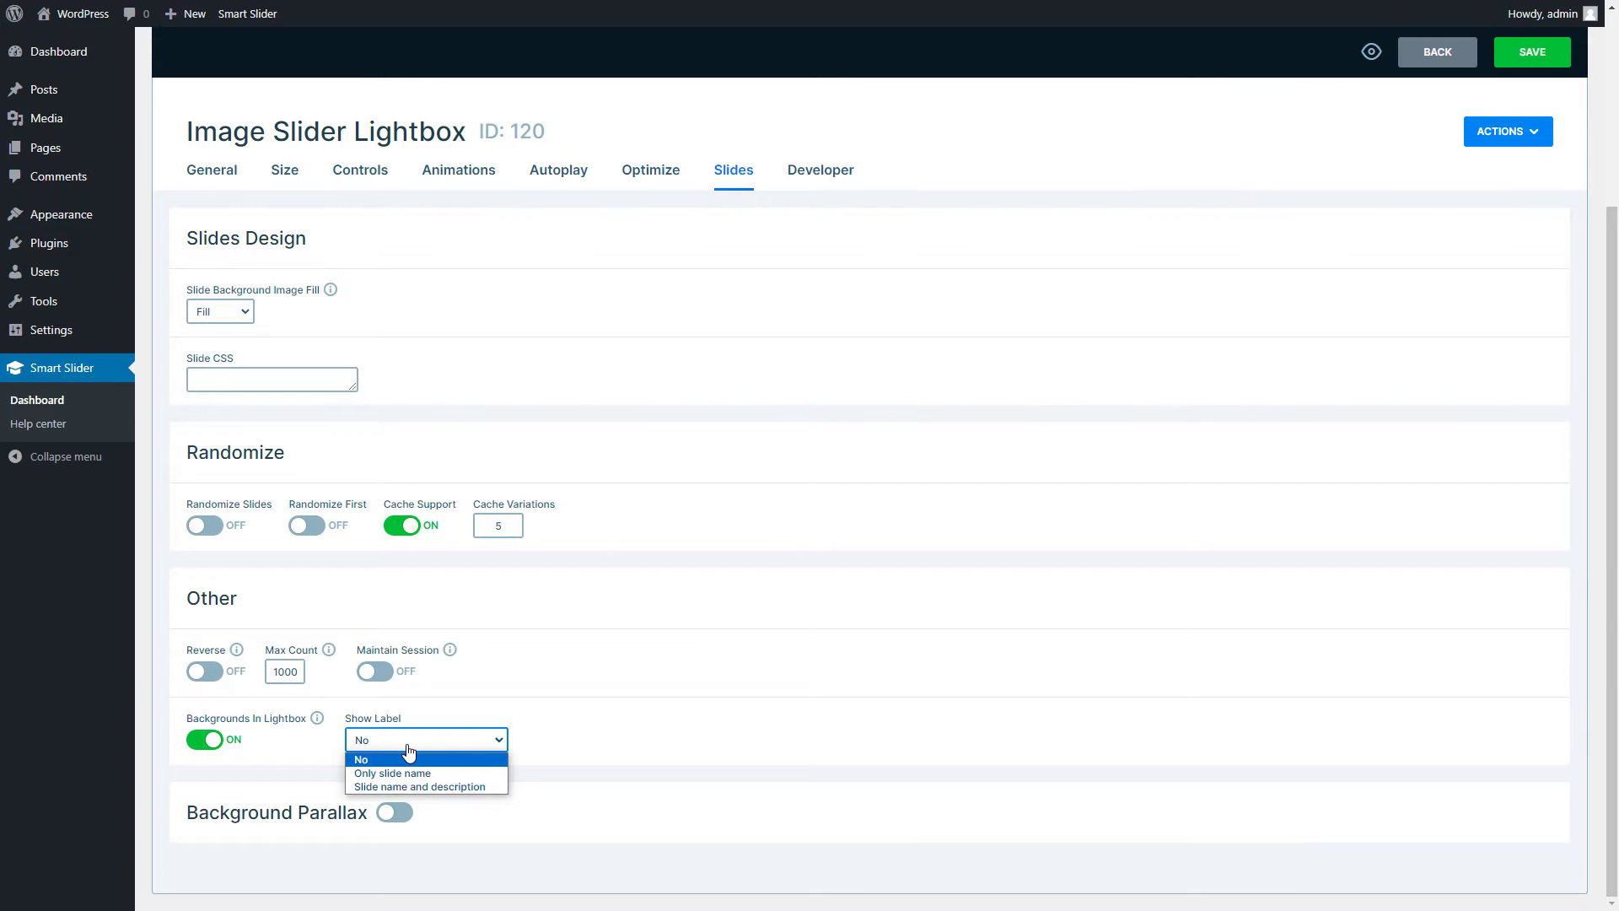
{"action": "left_click", "coordinate": [418, 788]}
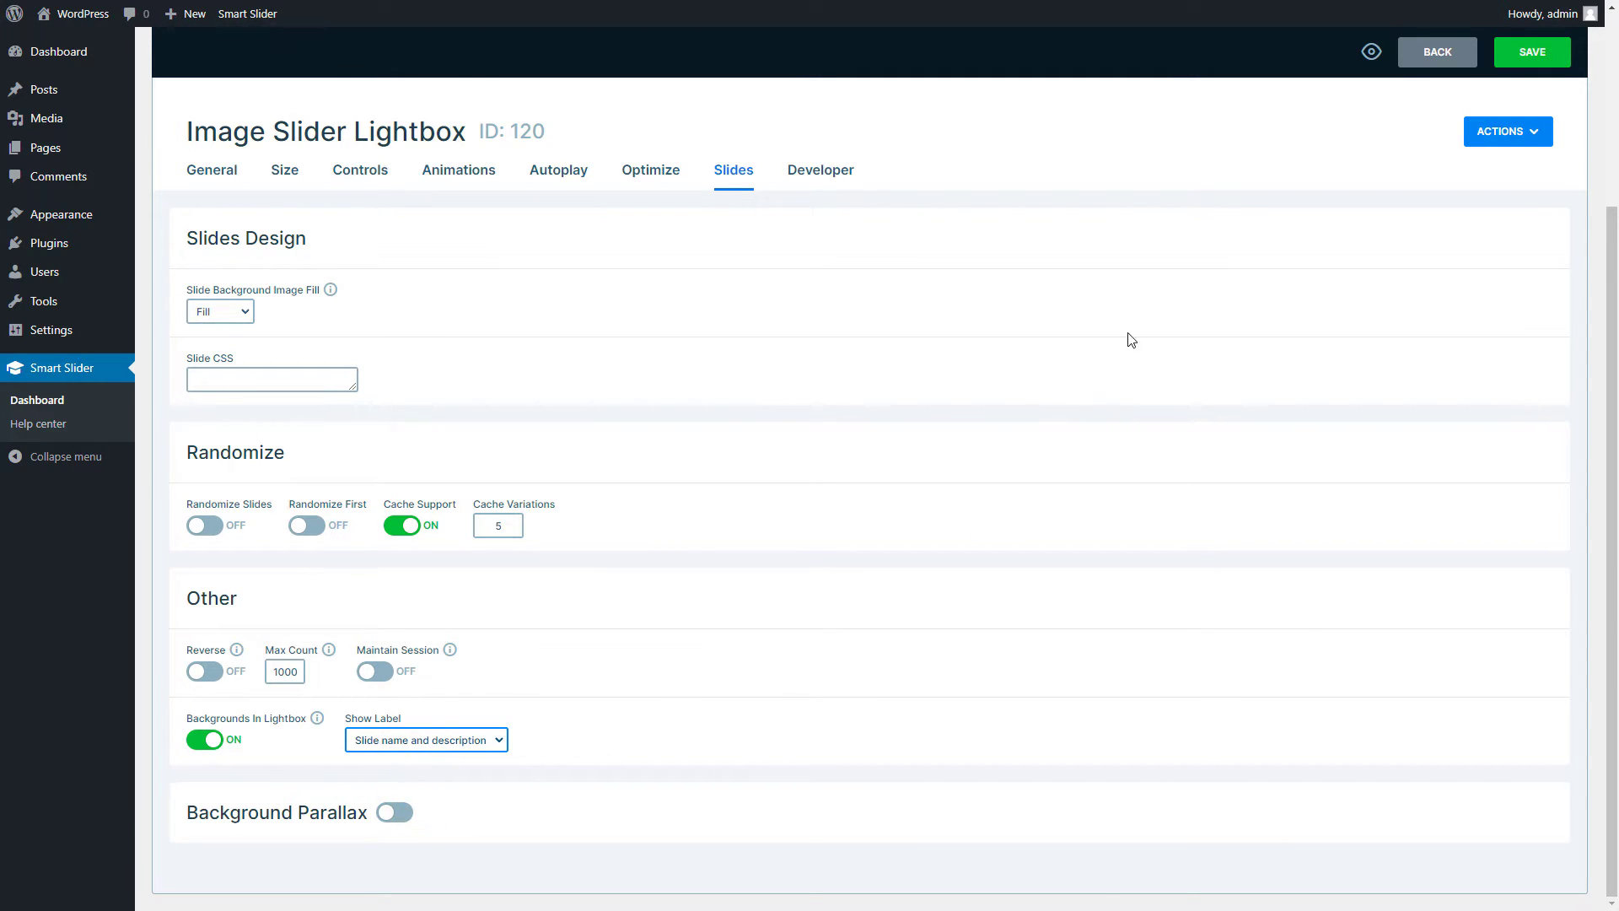
Preview the slider, open a slide's image in the lightbox and browse three images
{"action": "left_click", "coordinate": [1372, 54]}
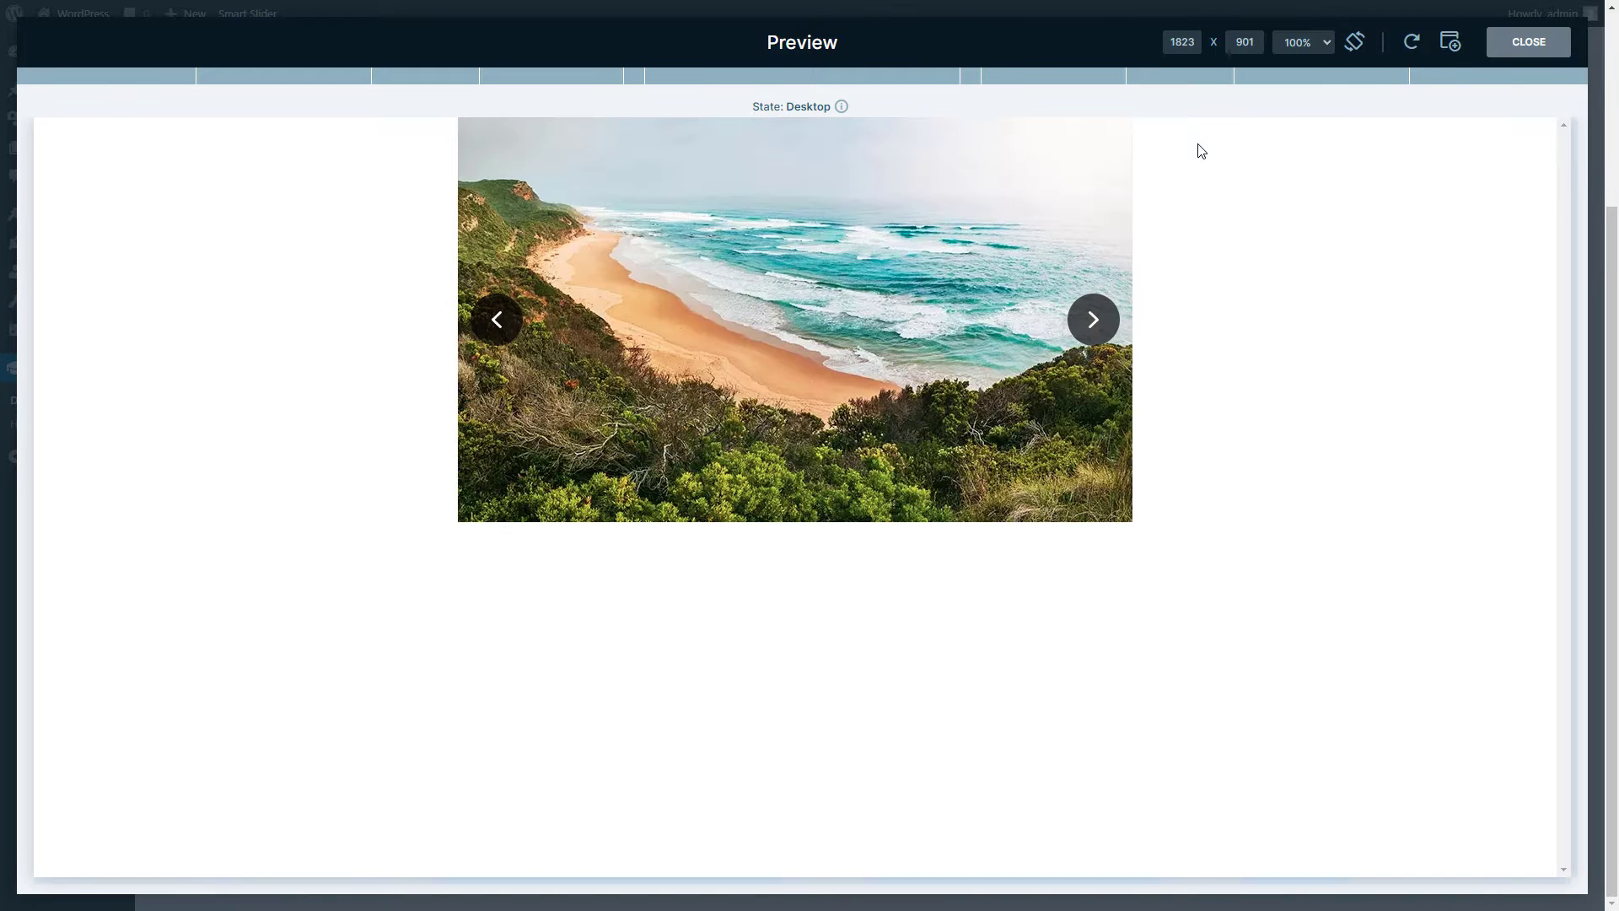
{"action": "left_click", "coordinate": [931, 292]}
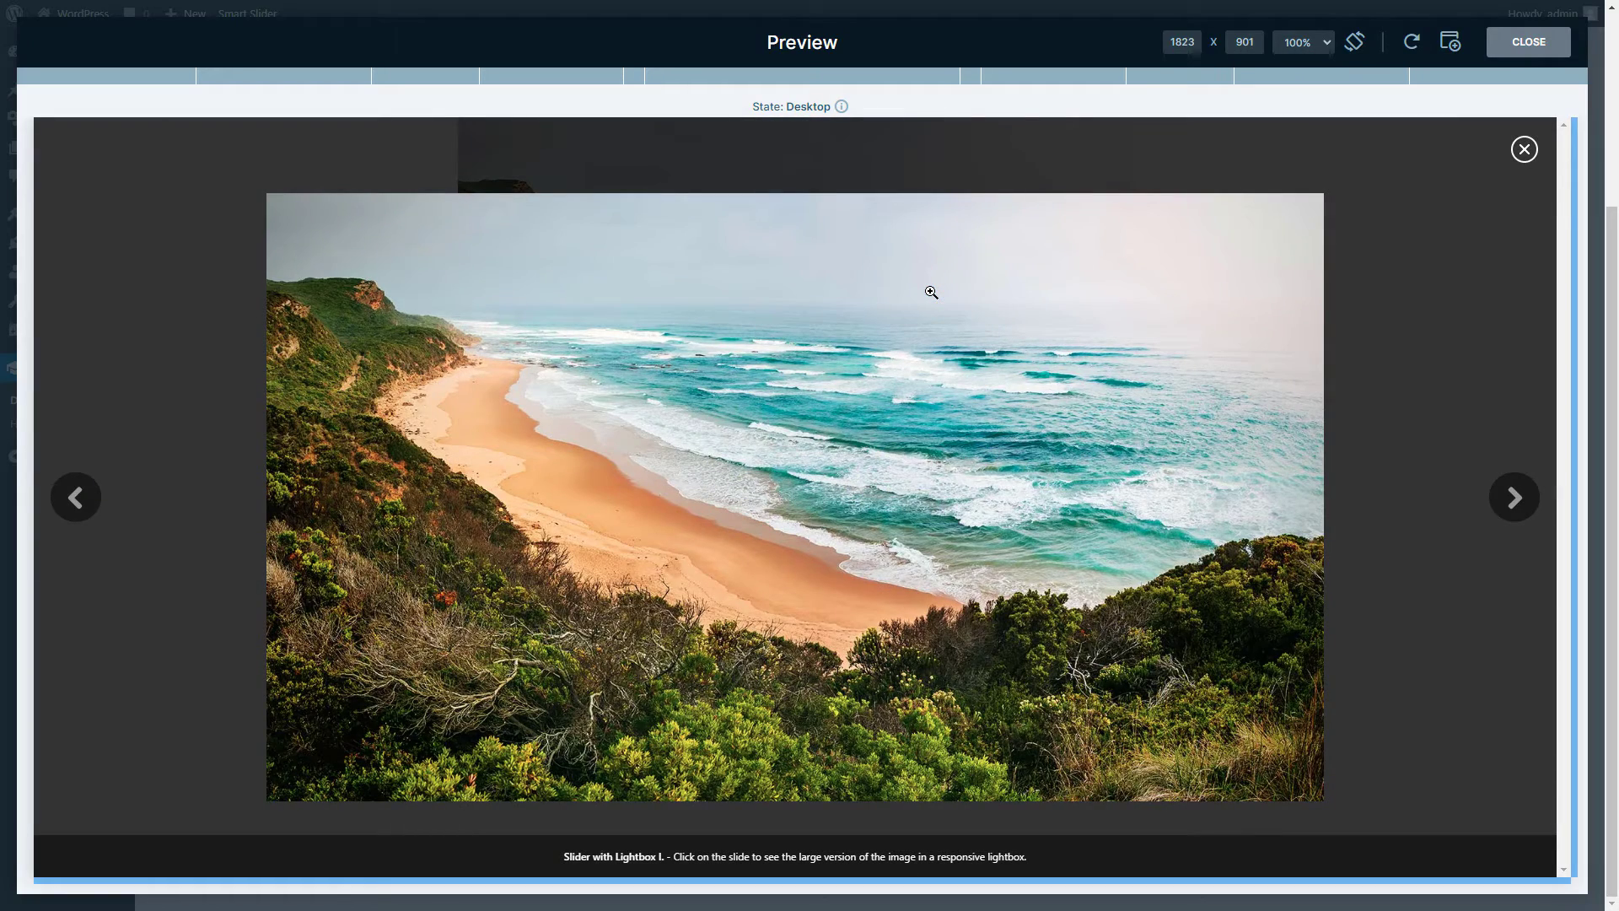
{"action": "left_click", "coordinate": [1508, 496]}
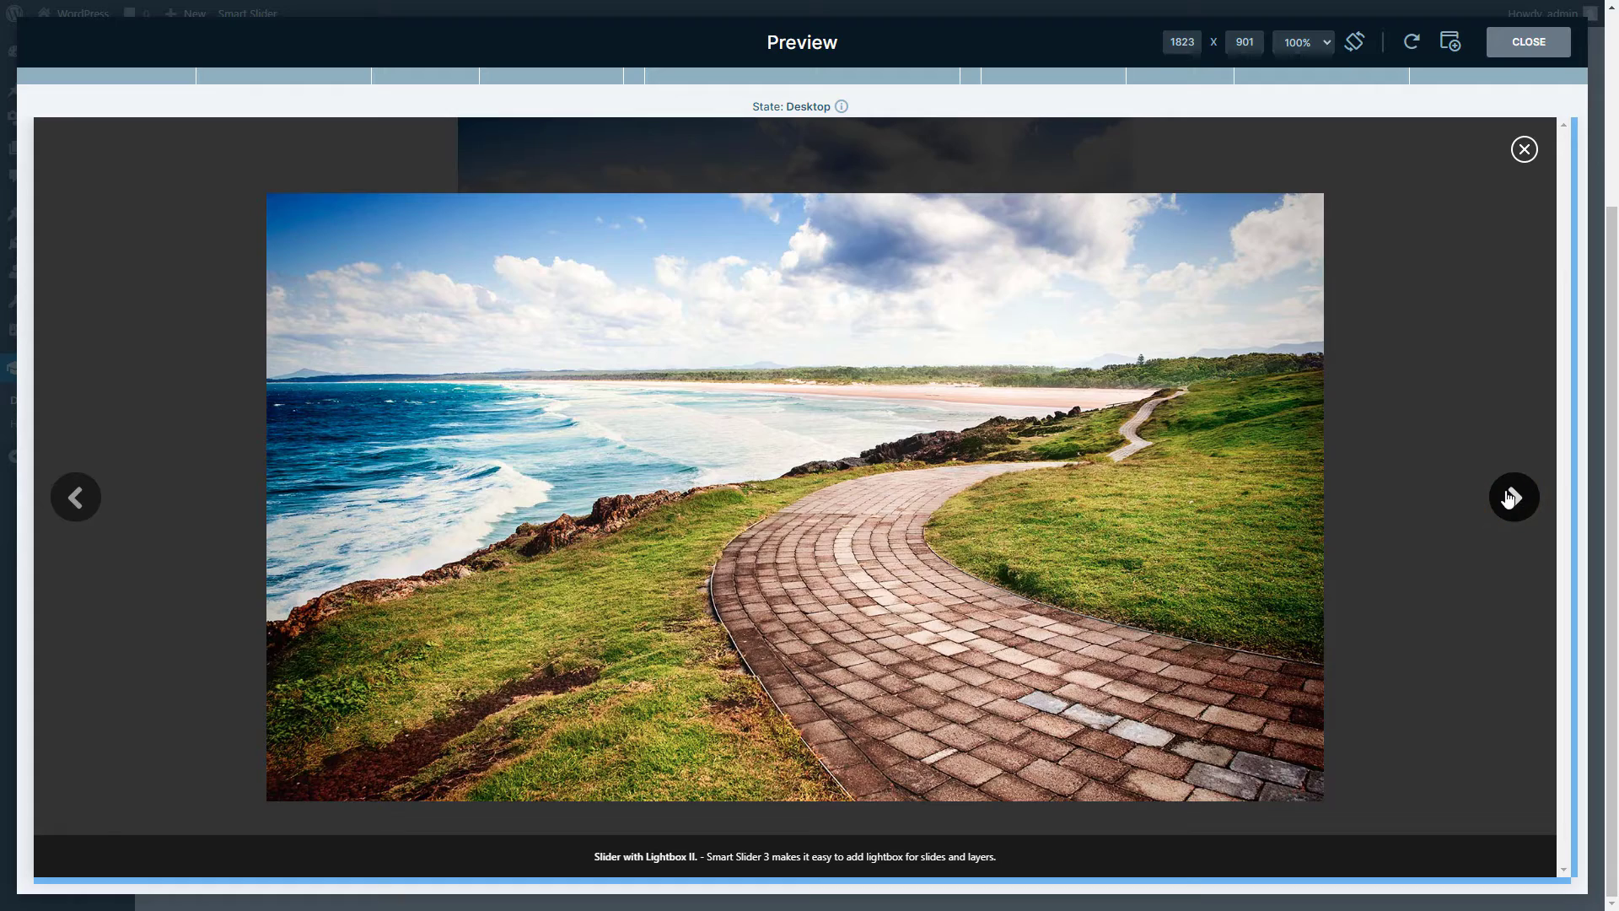
{"action": "left_click", "coordinate": [1509, 498]}
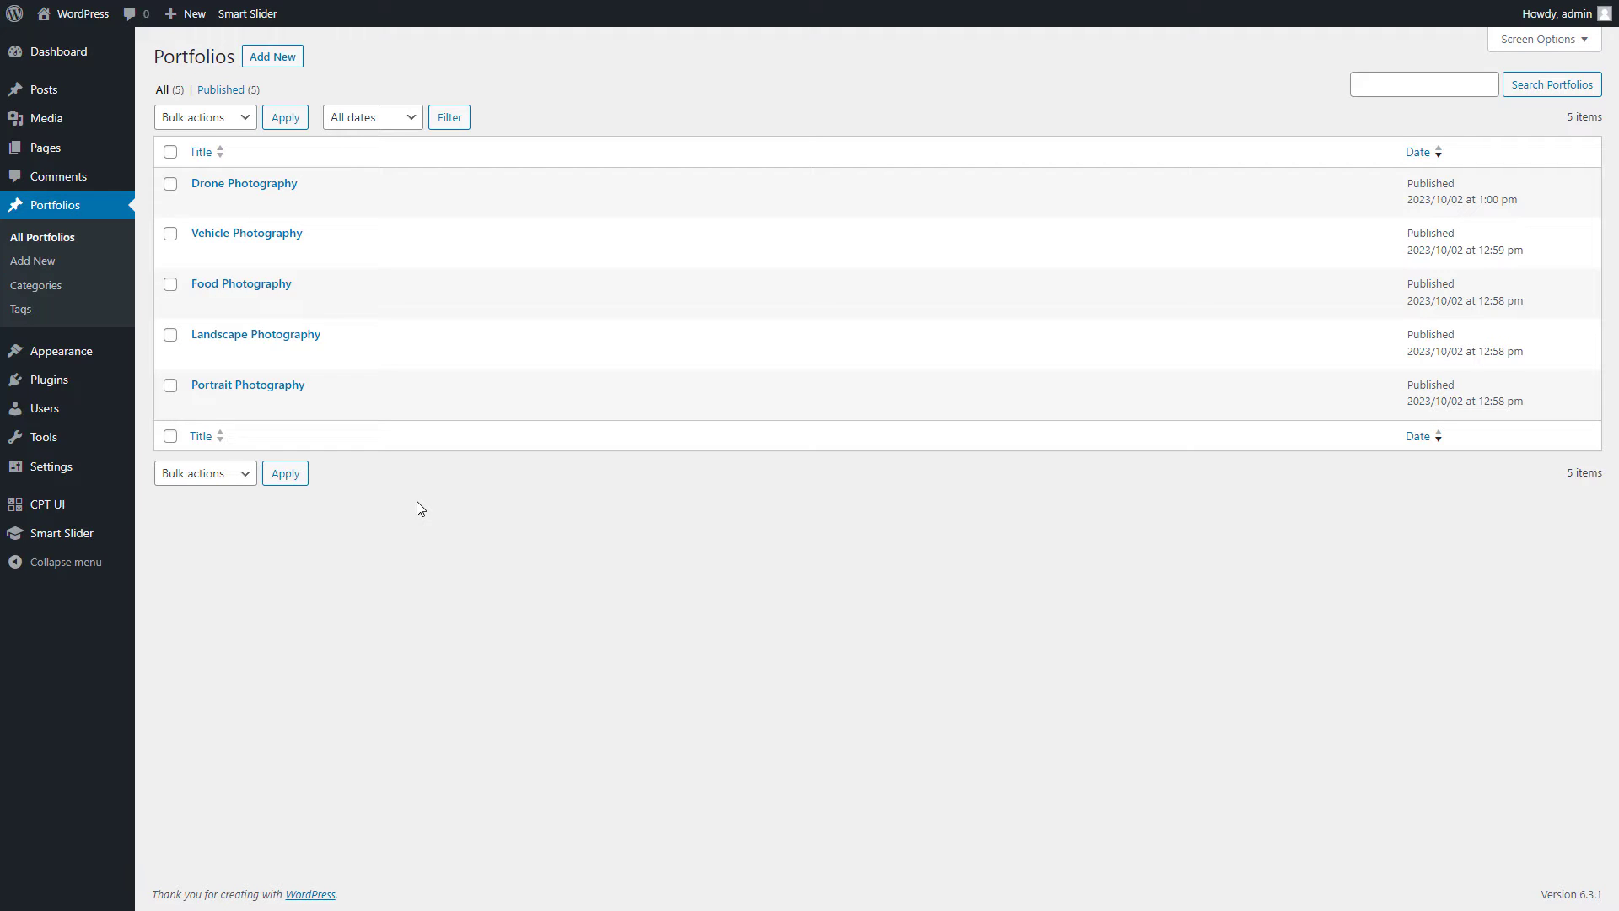
Create a new simple slider project, My project, from scratch
{"action": "left_click", "coordinate": [92, 533]}
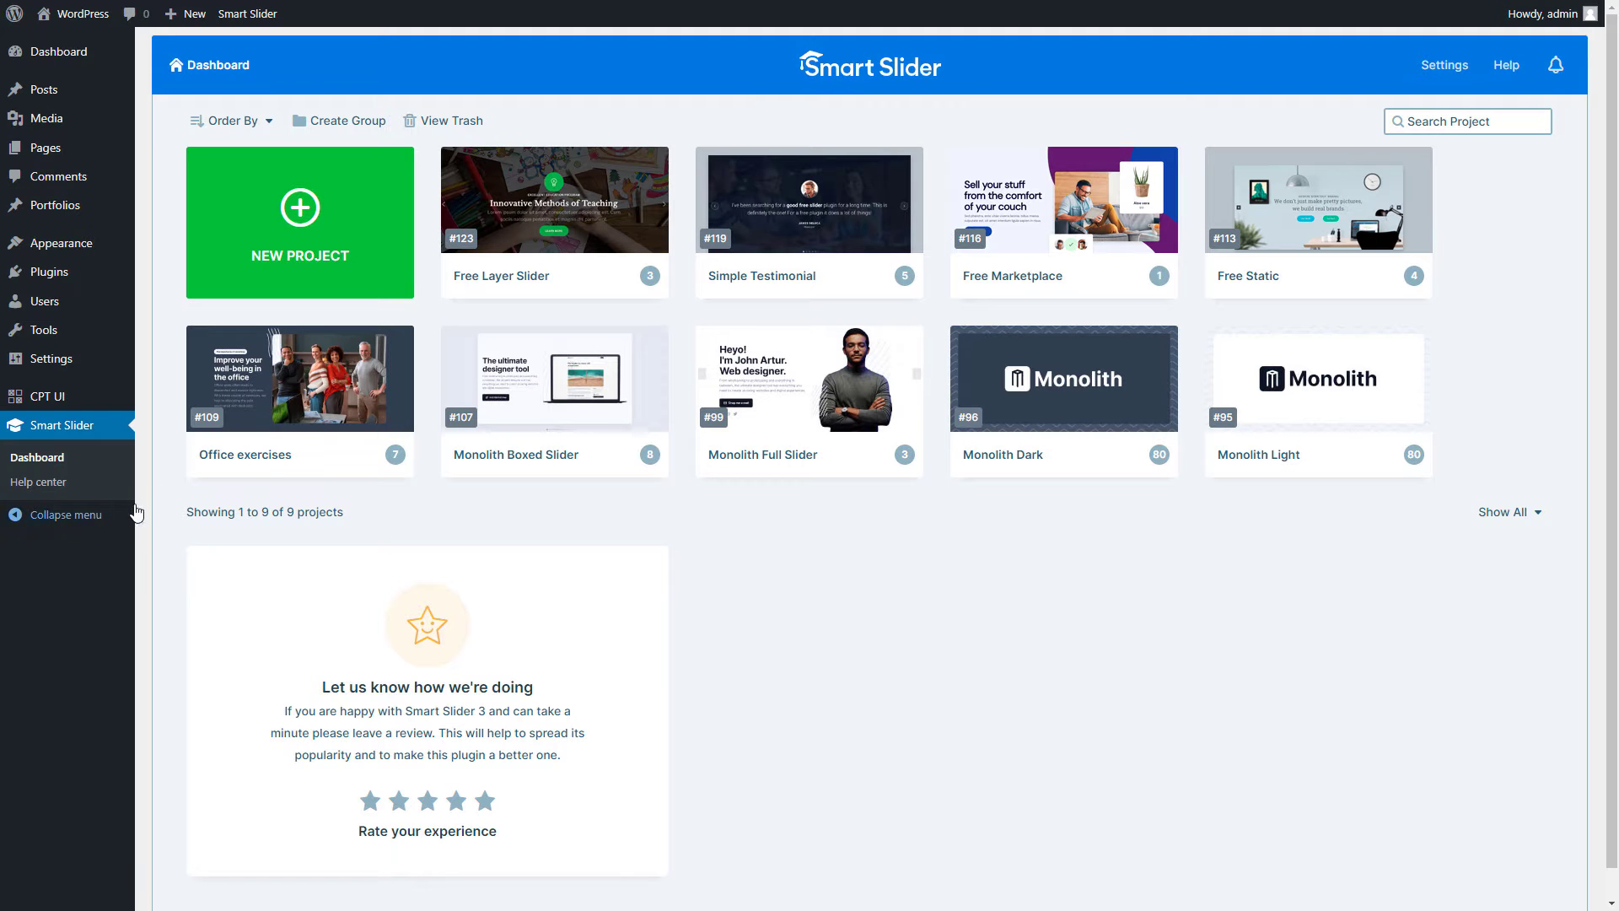
{"action": "left_click", "coordinate": [294, 285]}
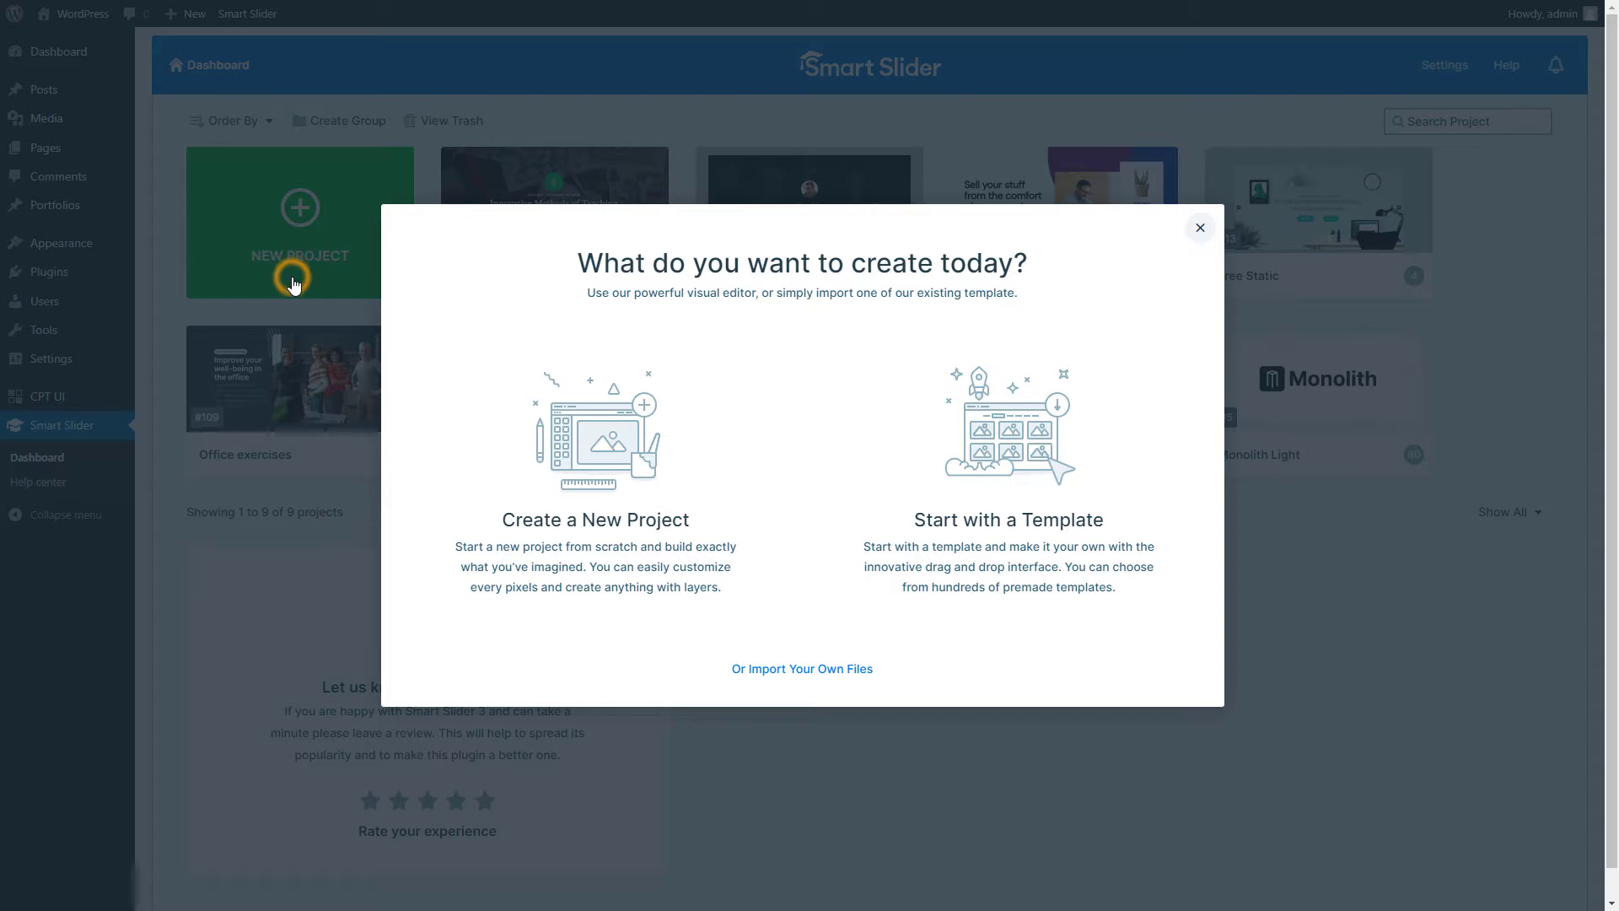
{"action": "left_click", "coordinate": [560, 554]}
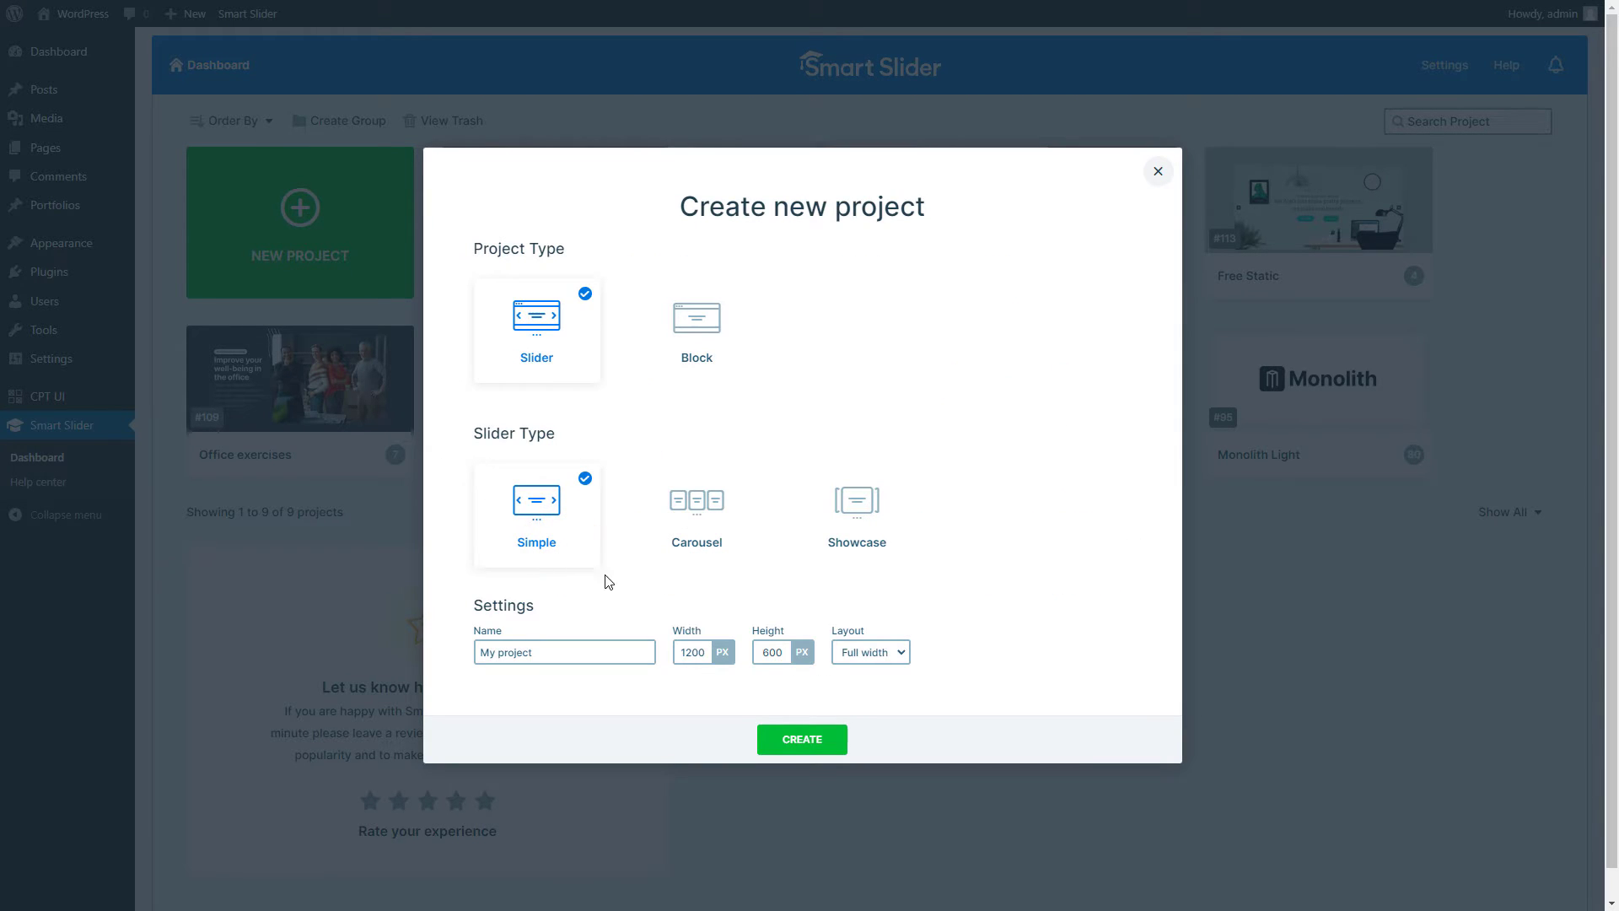
{"action": "left_click", "coordinate": [800, 741]}
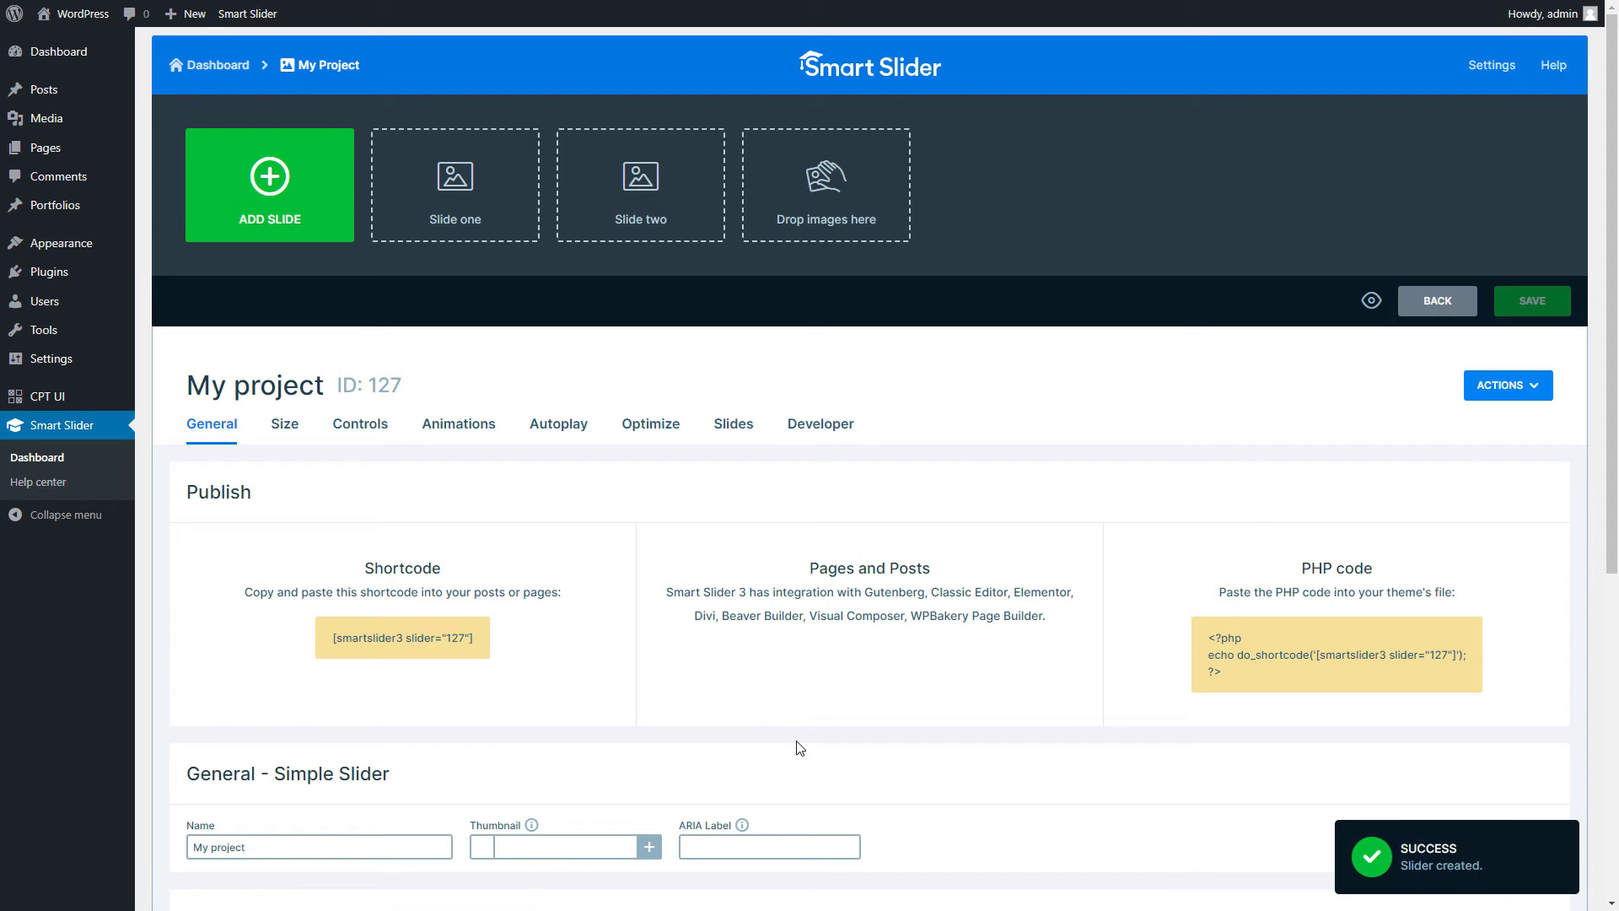
Add dynamic slides sourced from Posts, Custom - Portfolios
{"action": "left_click", "coordinate": [320, 240]}
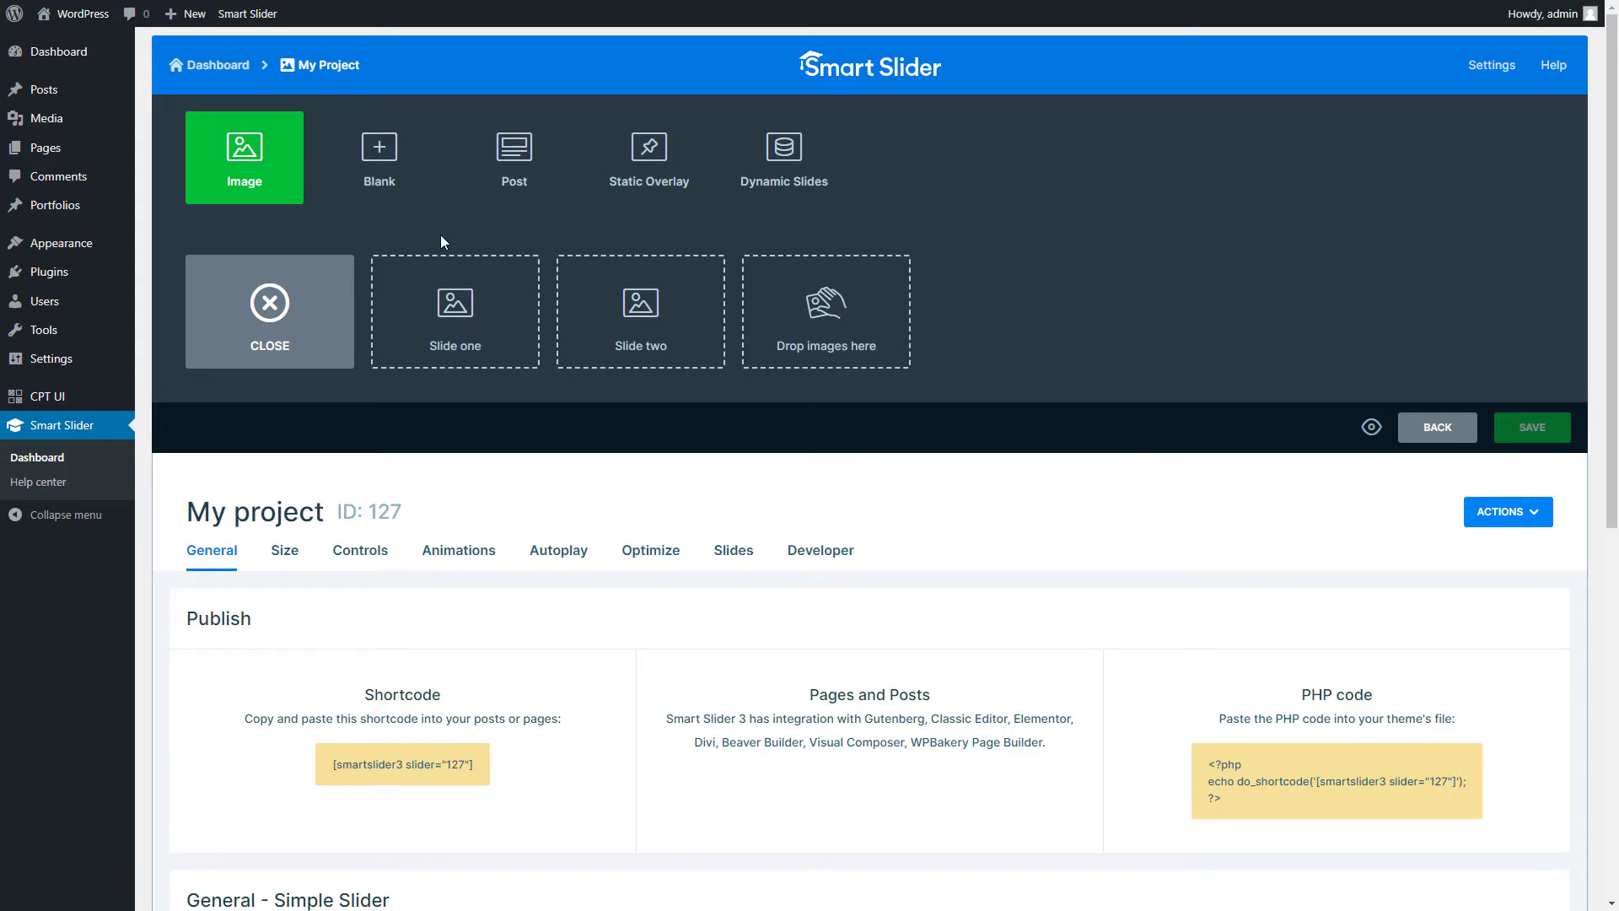
{"action": "left_click", "coordinate": [782, 193]}
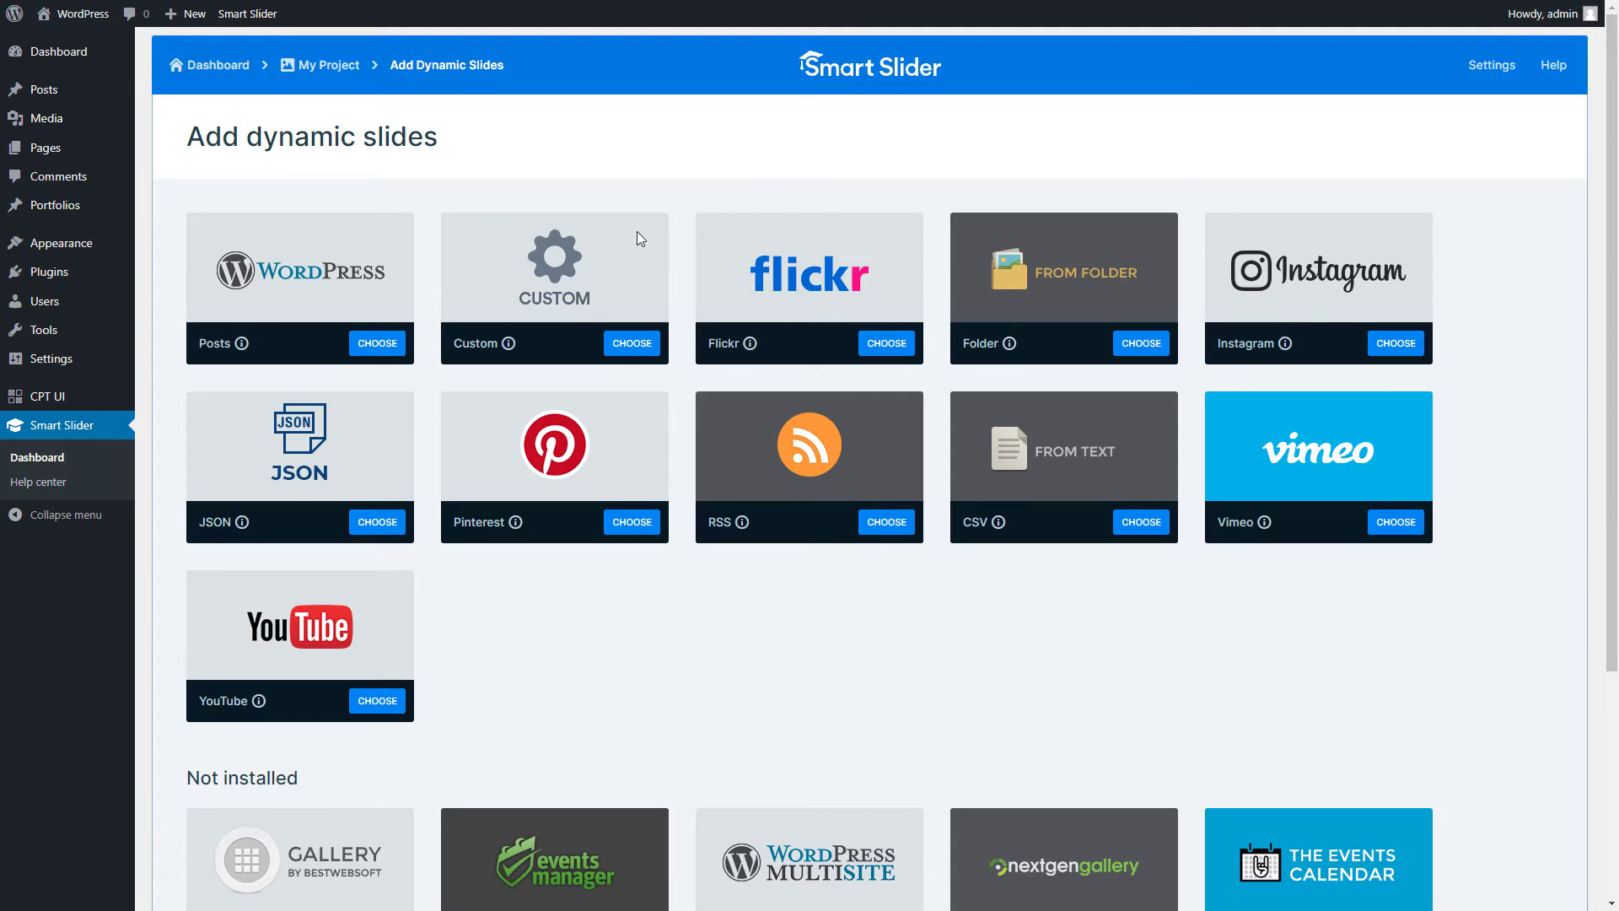
{"action": "left_click", "coordinate": [377, 343]}
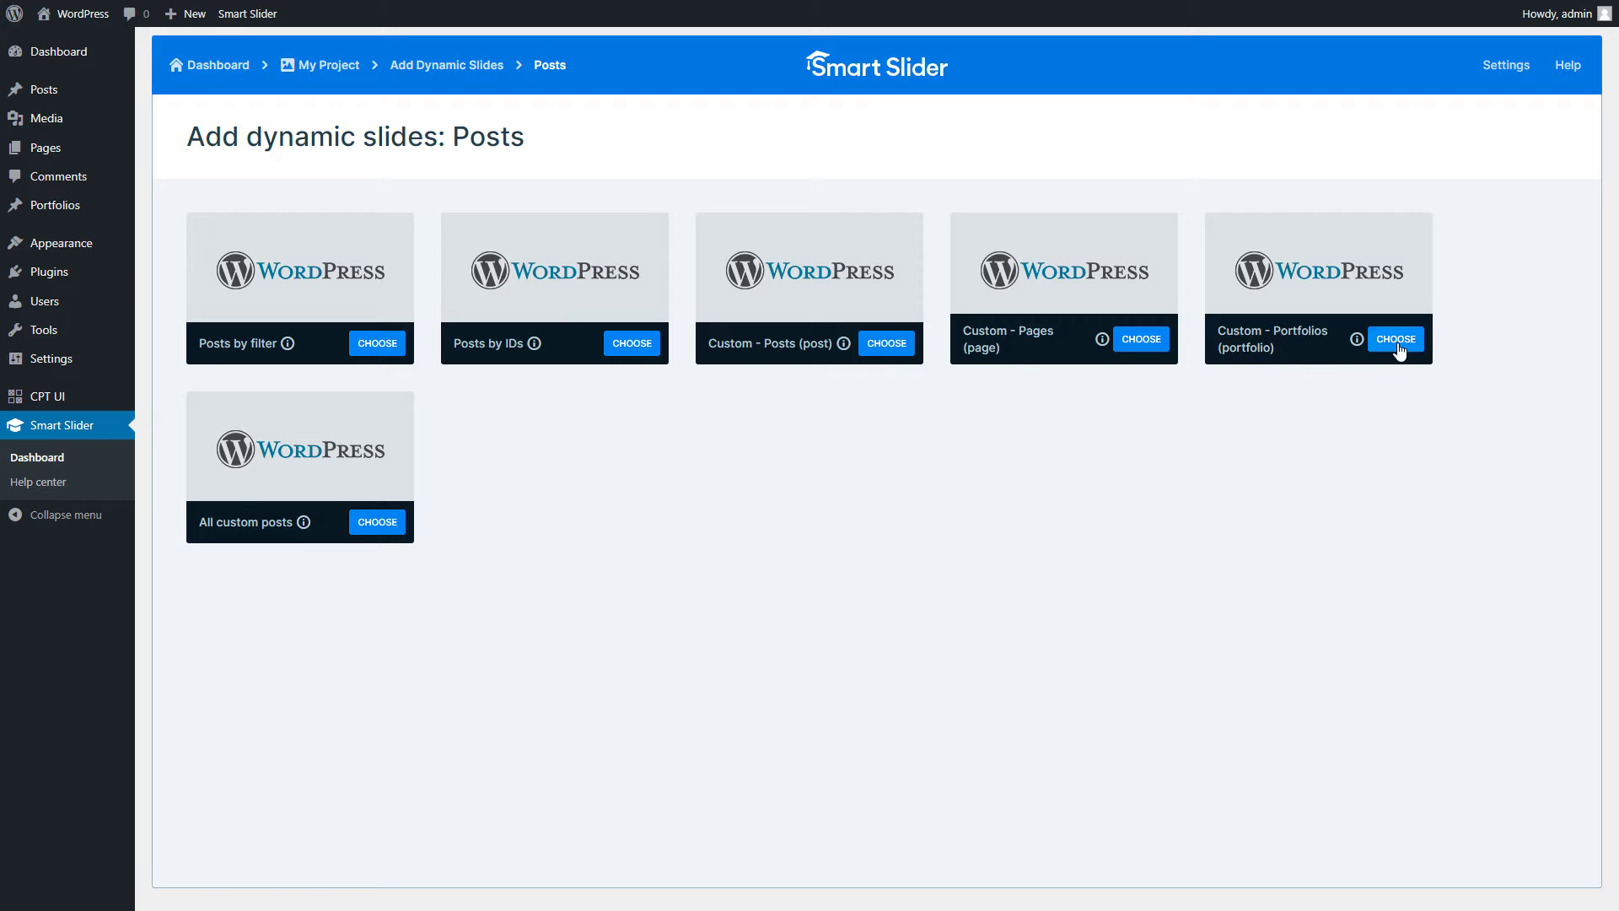
{"action": "left_click", "coordinate": [1397, 341]}
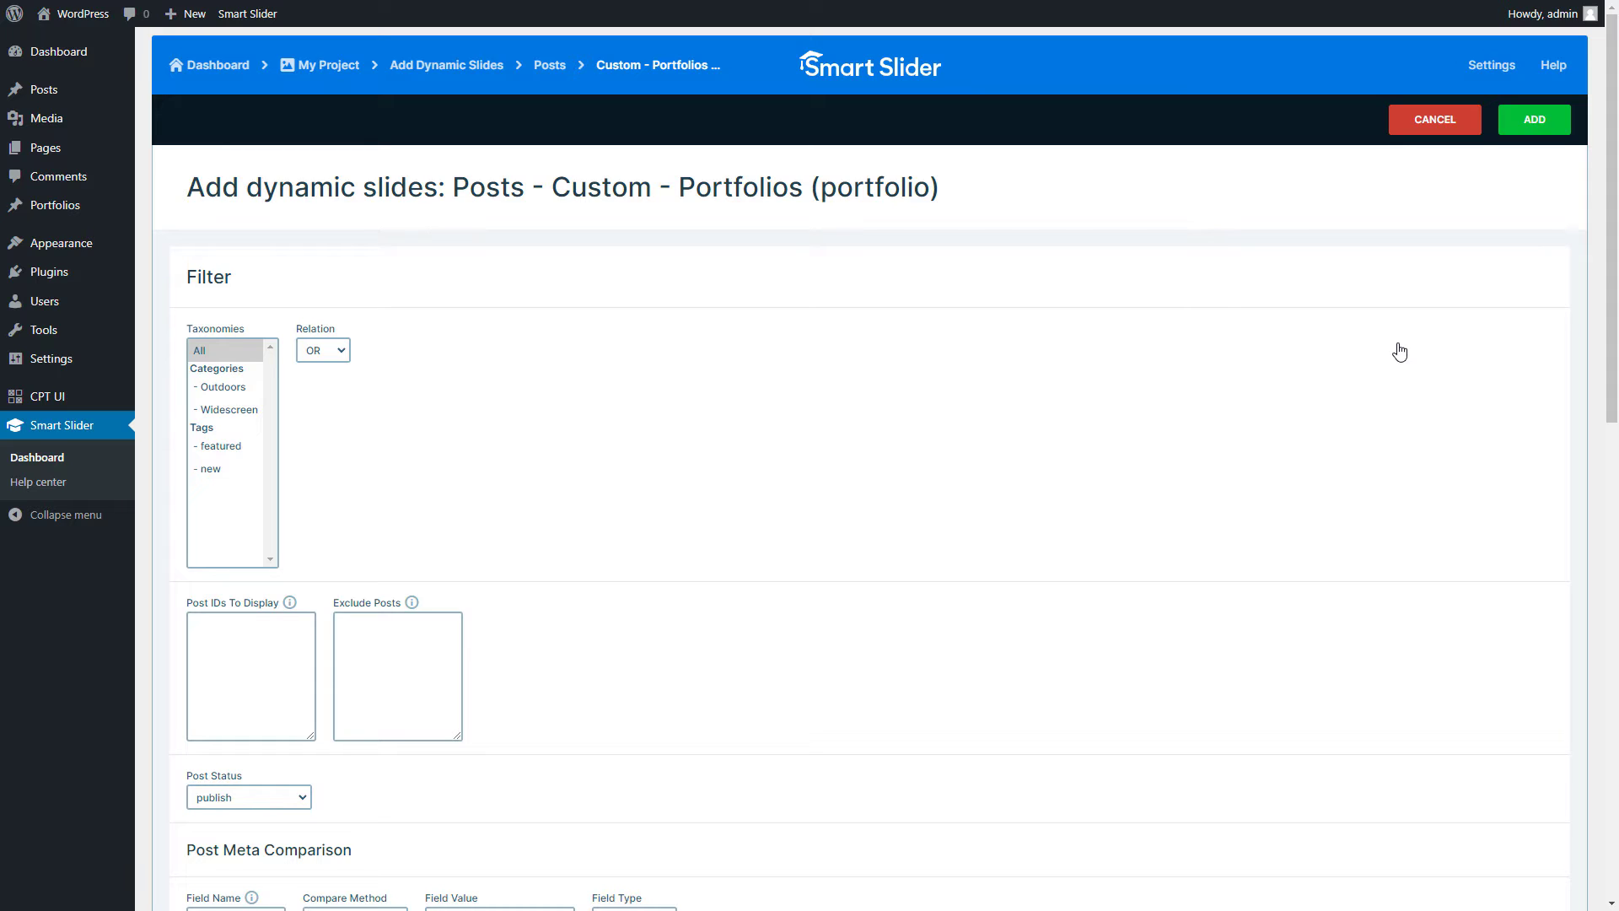
Add the portfolio-generated slides and preview Drone, Vehicle, Food, Landscape and Portrait Photography
{"action": "left_click", "coordinate": [1533, 120]}
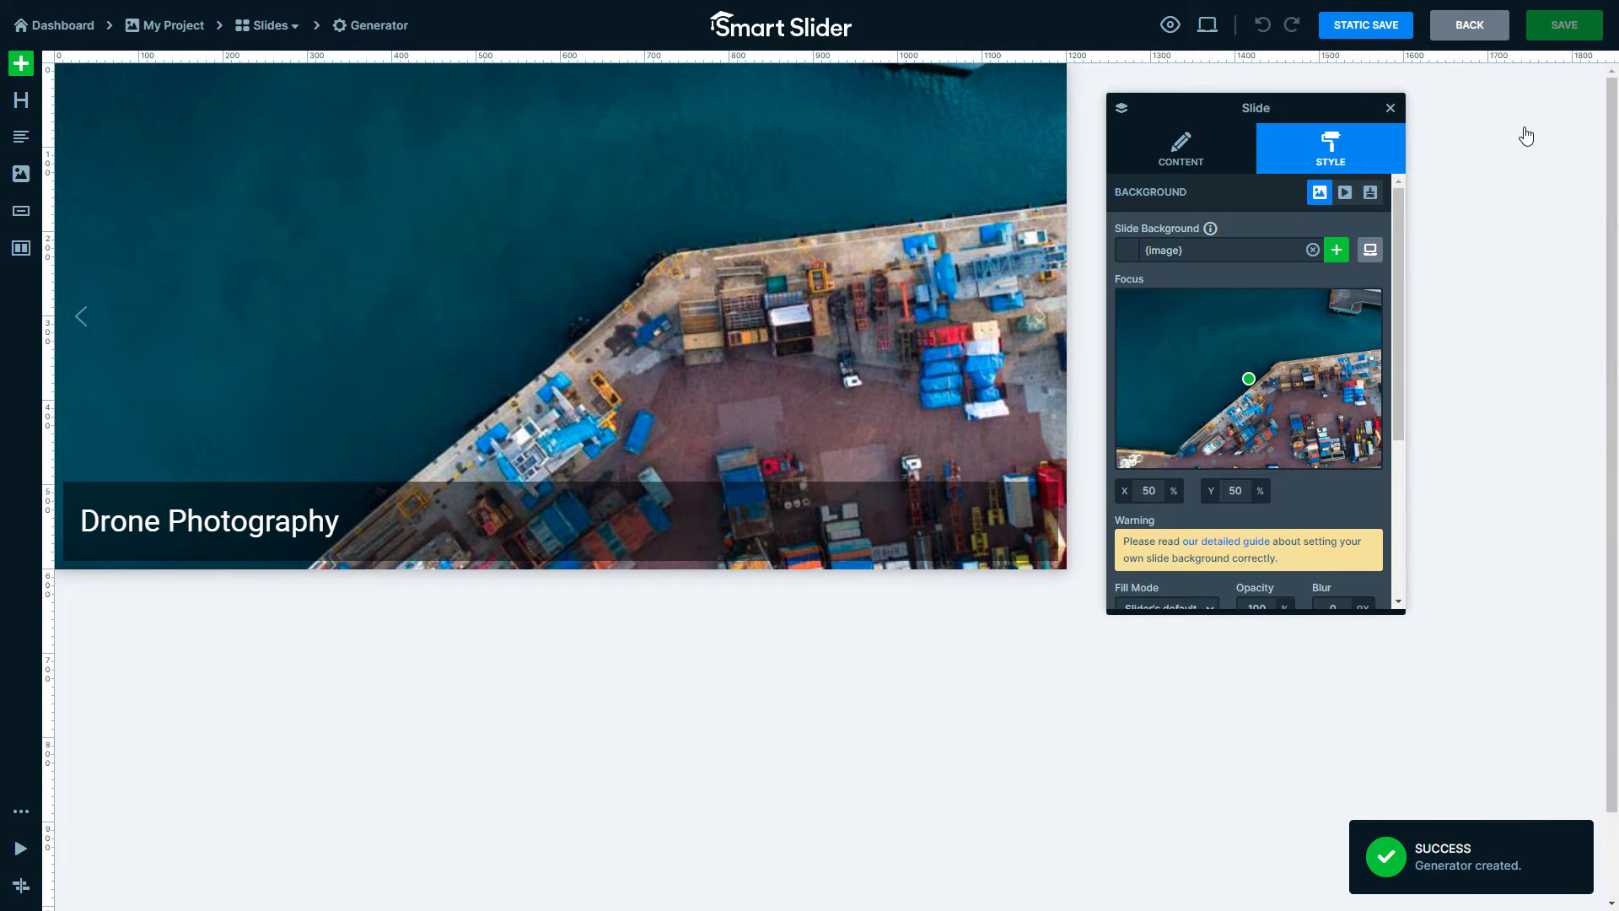
{"action": "left_click", "coordinate": [1168, 28]}
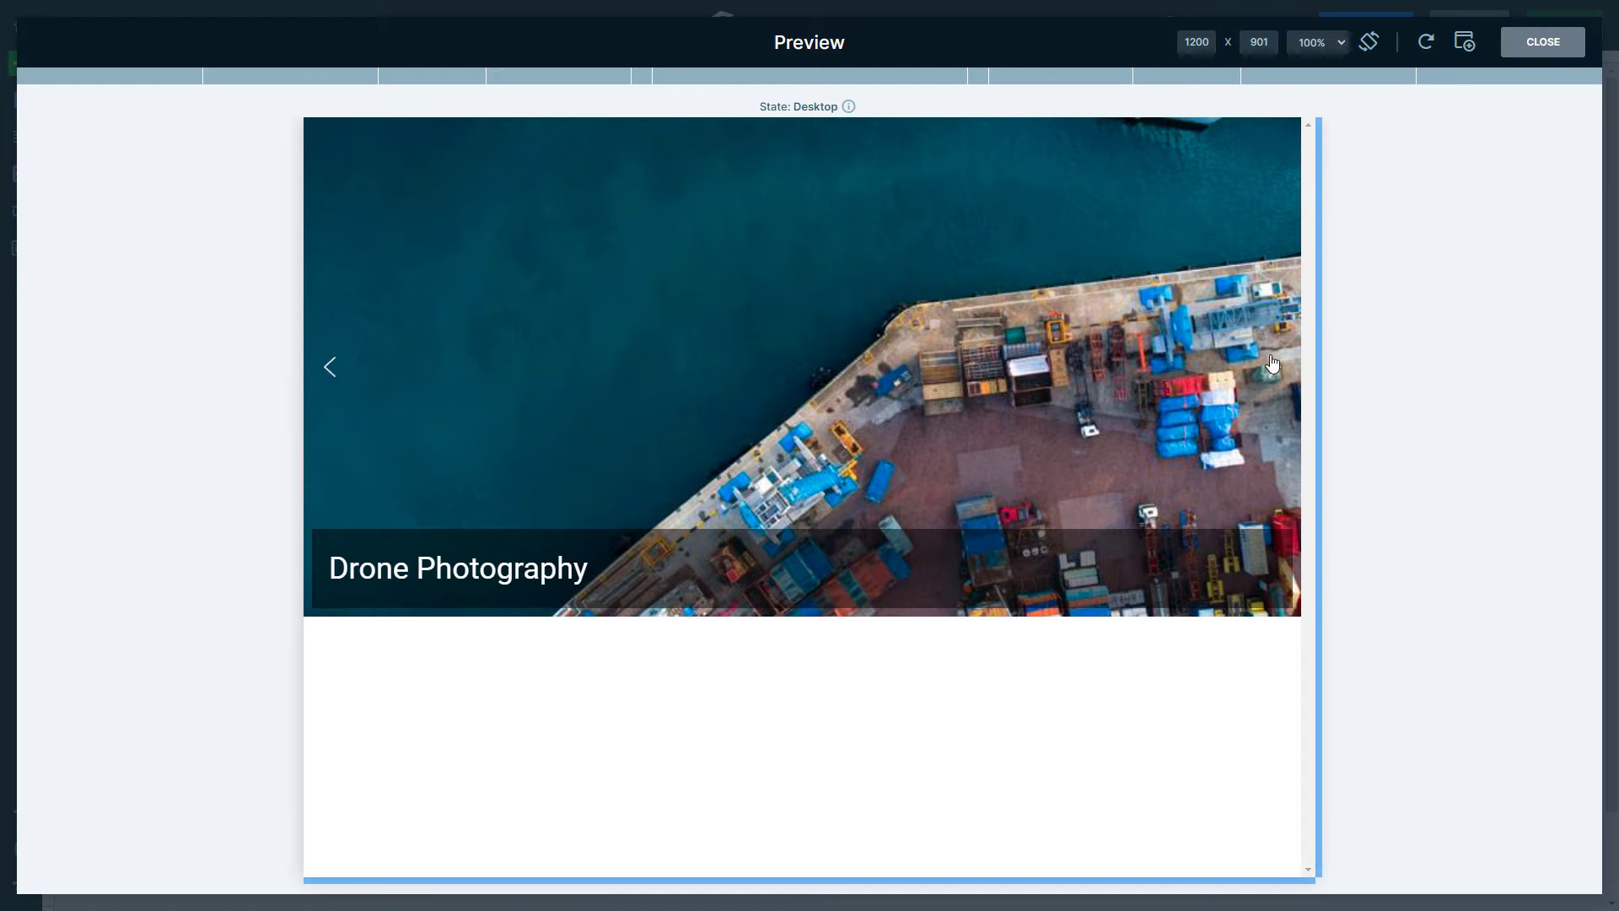
{"action": "left_click", "coordinate": [1275, 369]}
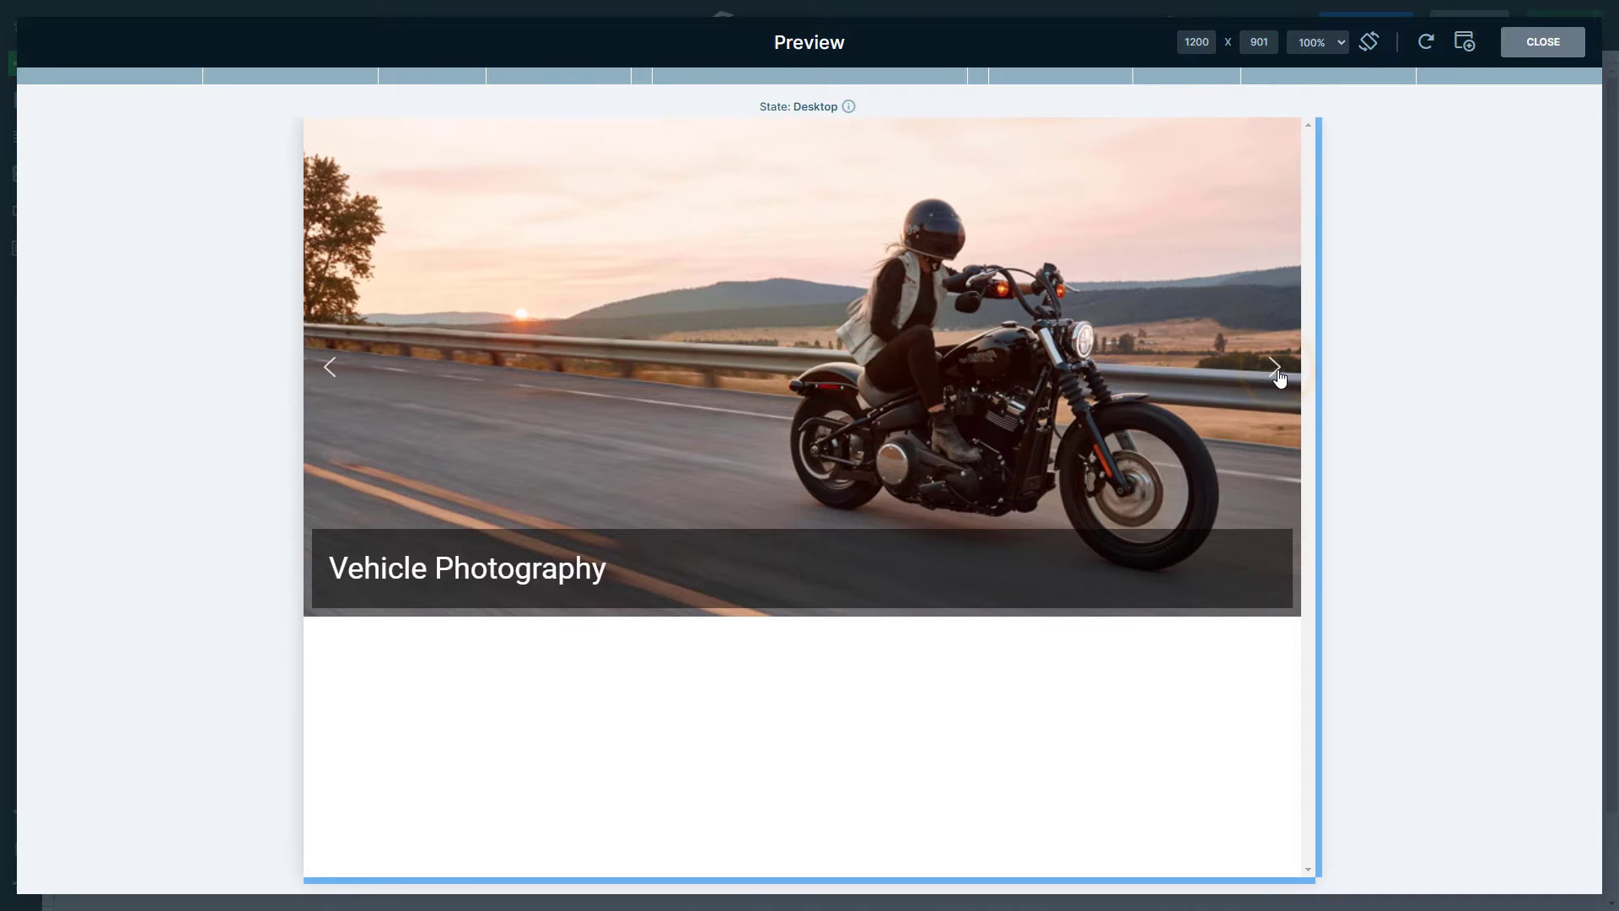
{"action": "left_click", "coordinate": [1275, 369]}
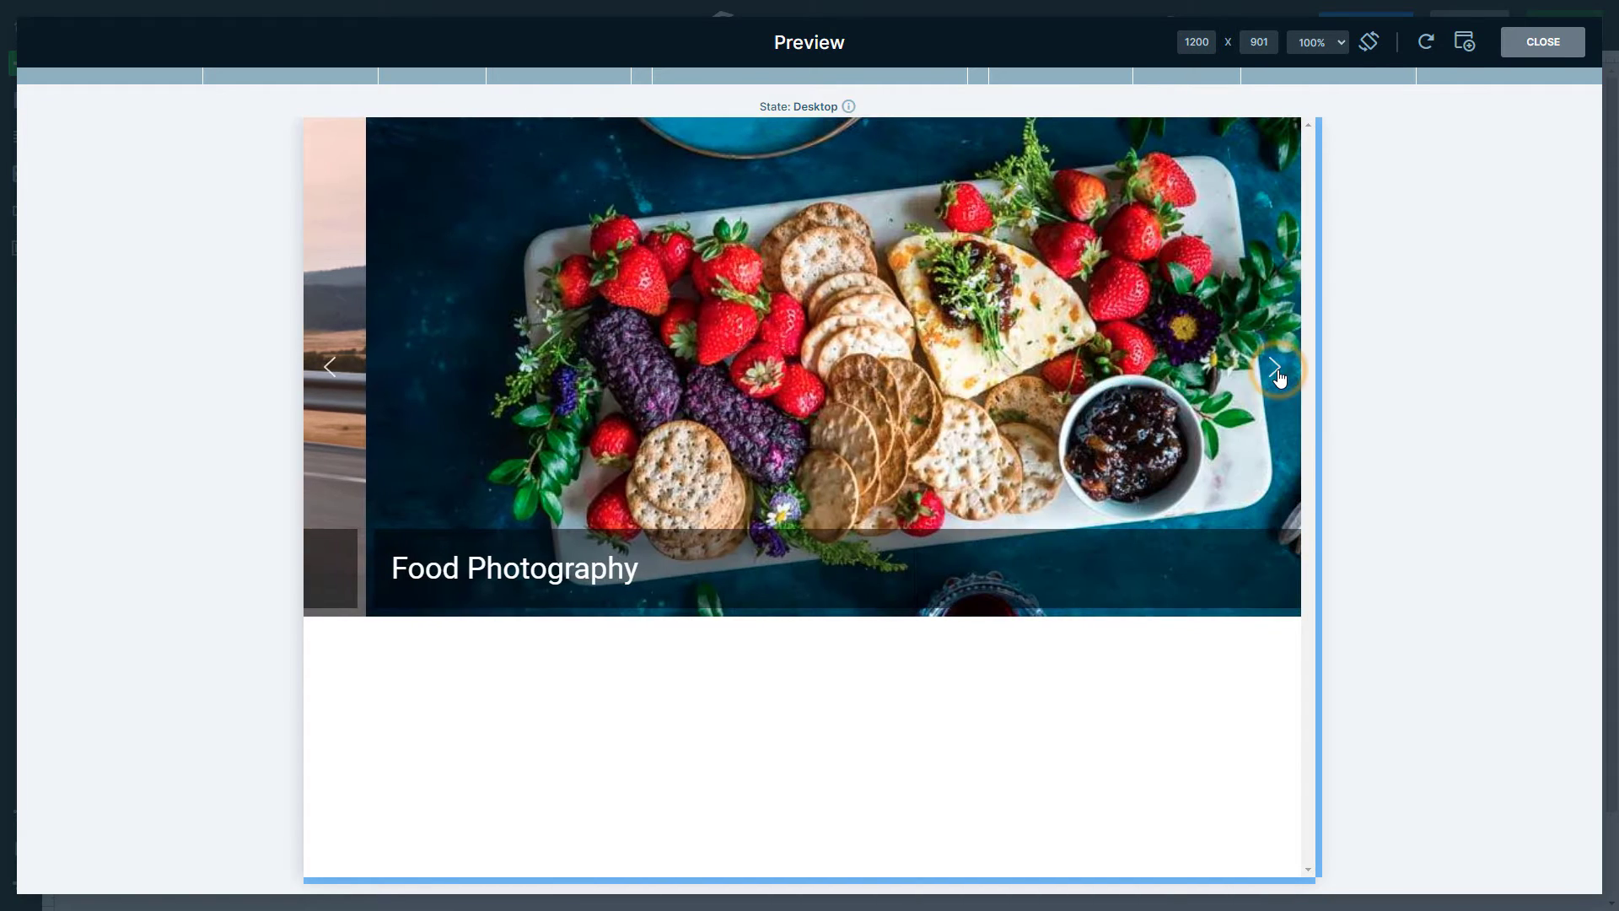
{"action": "left_click", "coordinate": [1275, 369]}
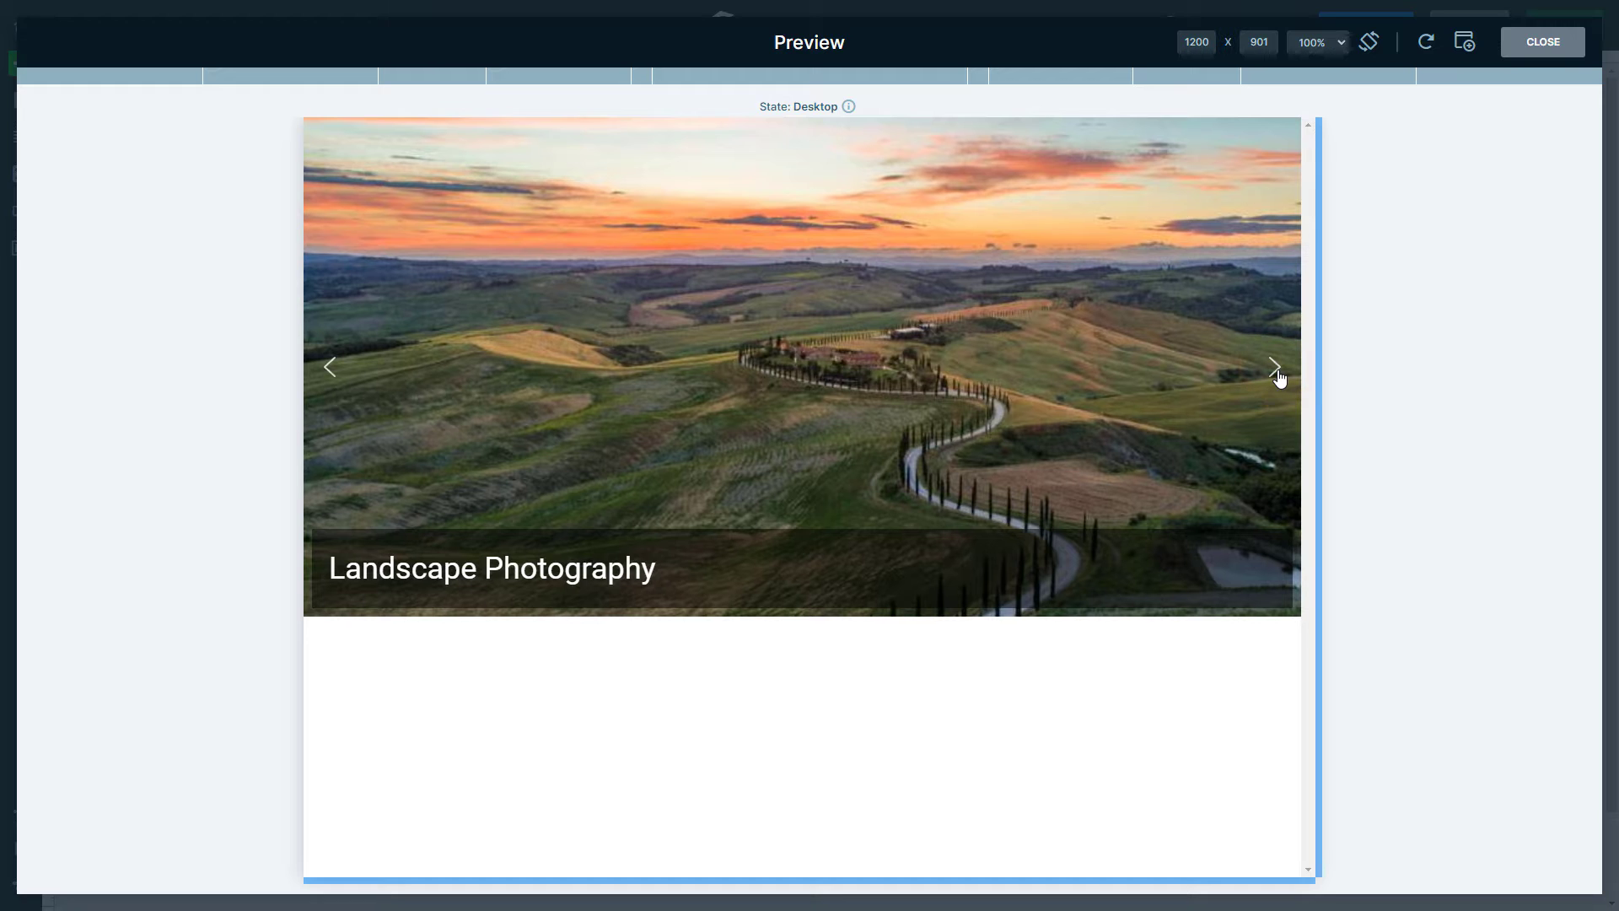
{"action": "left_click", "coordinate": [1275, 368]}
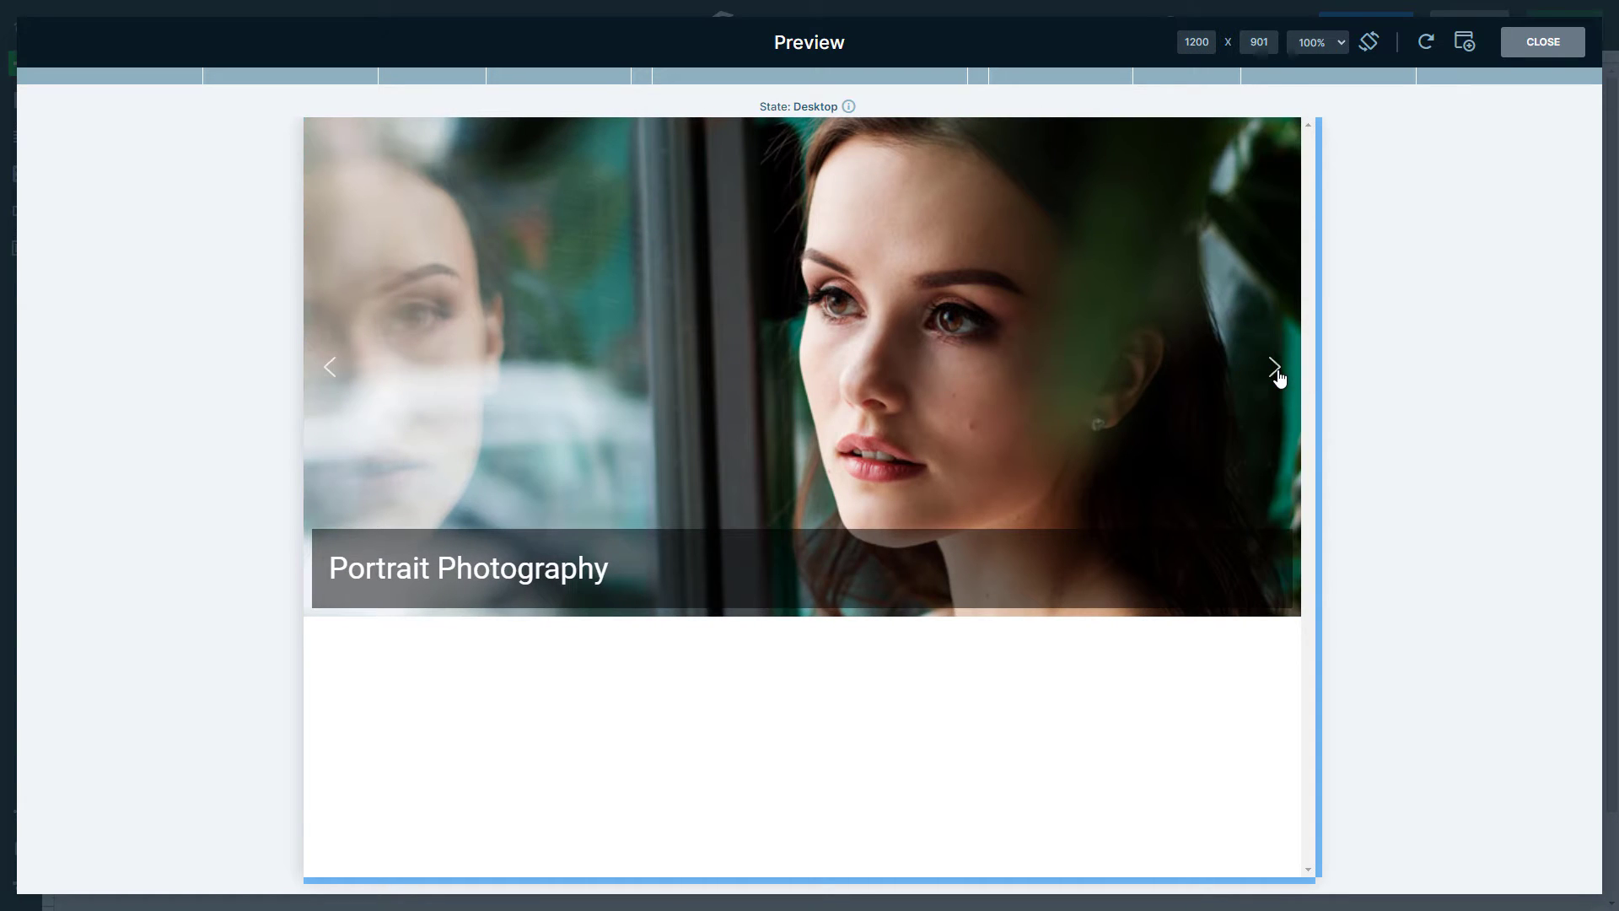
{"action": "left_click", "coordinate": [1275, 369]}
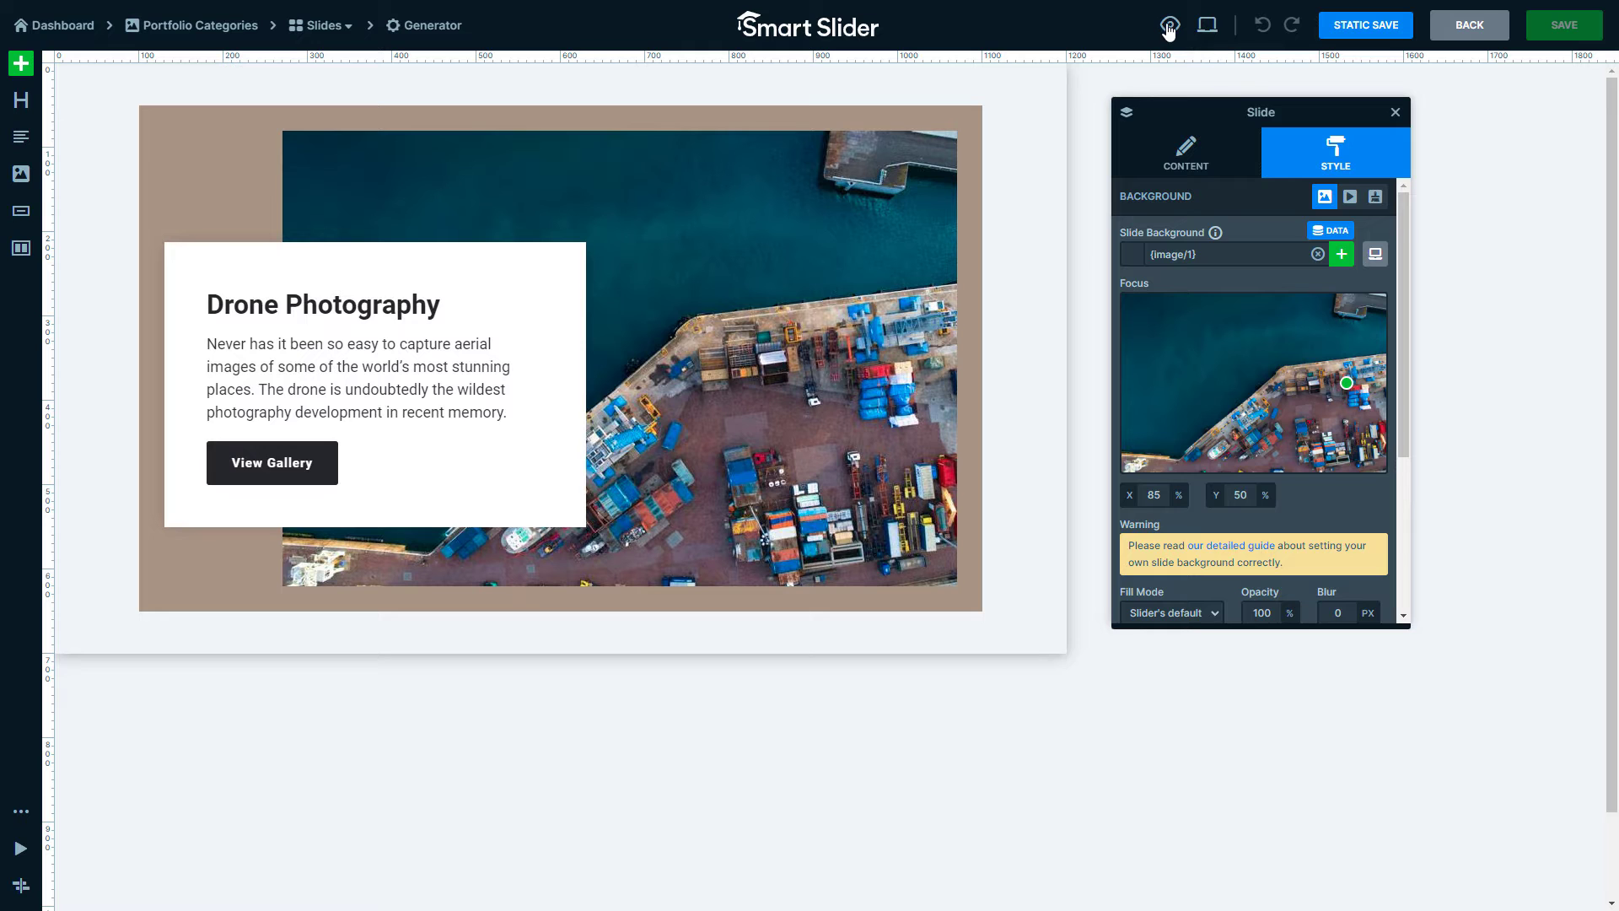
Preview the carousel through the motorcycle, food and Landscape Photography slides, then close it
{"action": "left_click", "coordinate": [1168, 25]}
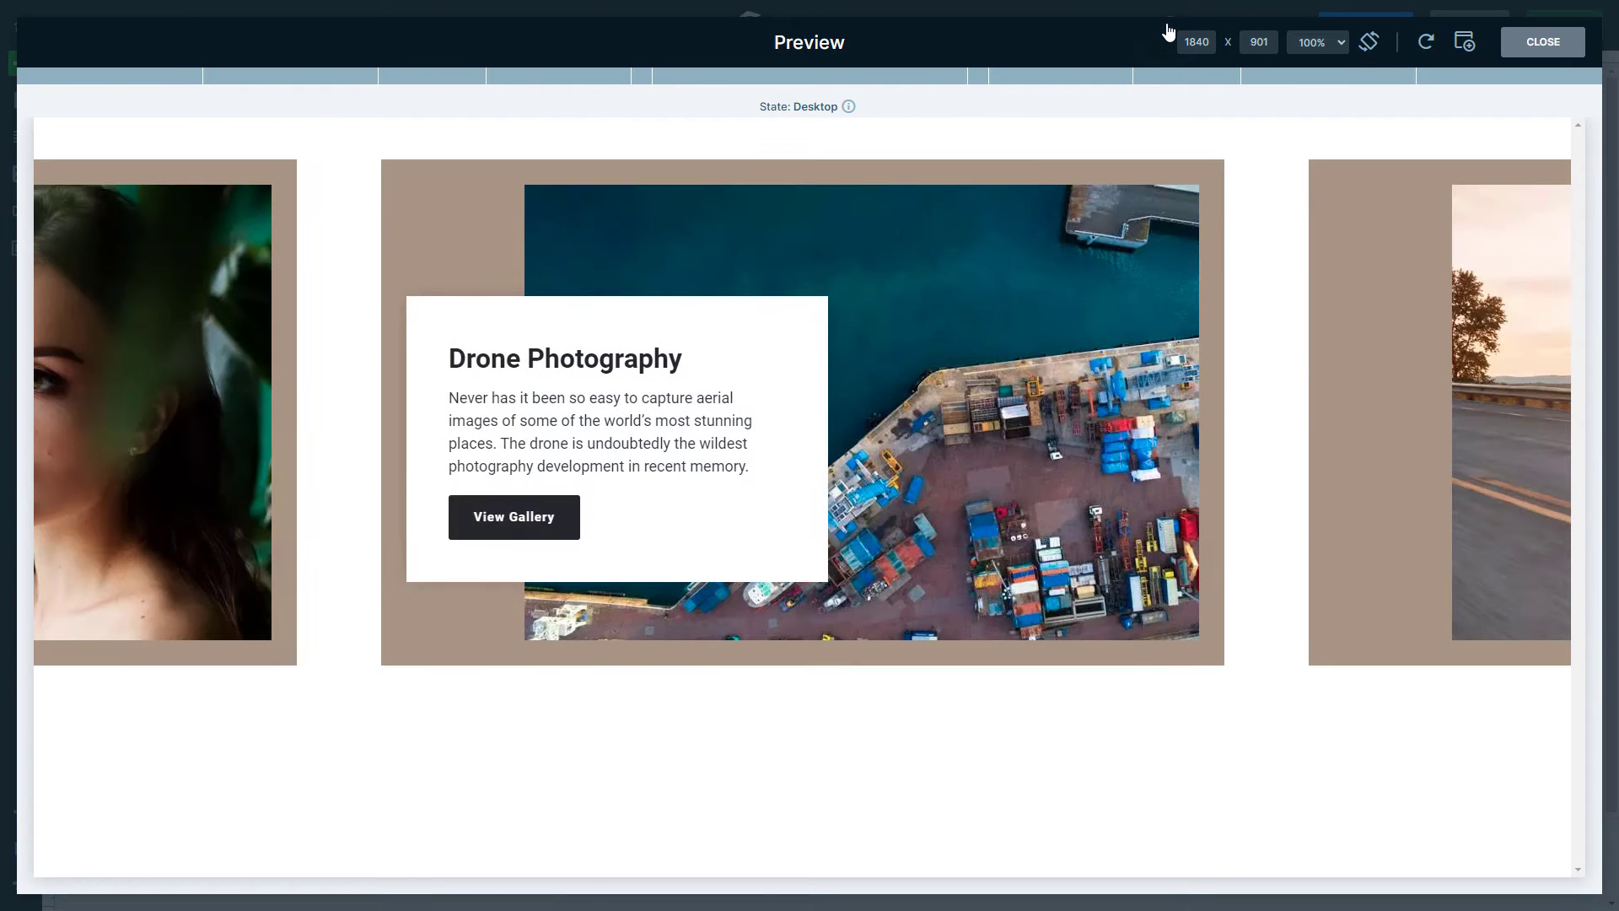
{"action": "left_click", "coordinate": [1355, 384]}
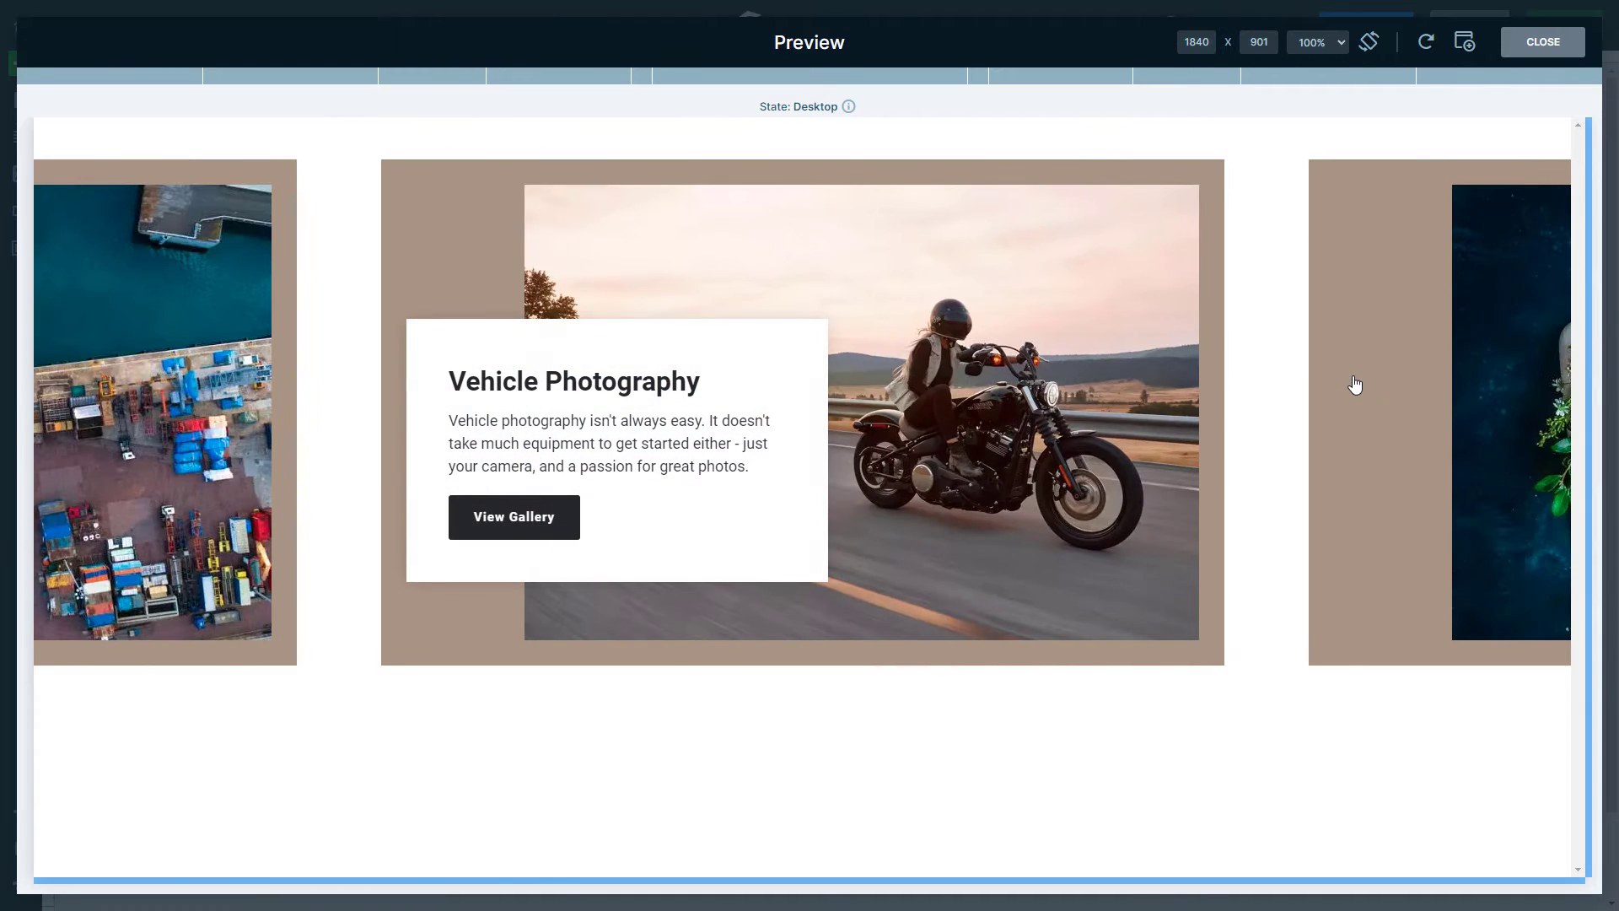
{"action": "left_click", "coordinate": [1353, 375]}
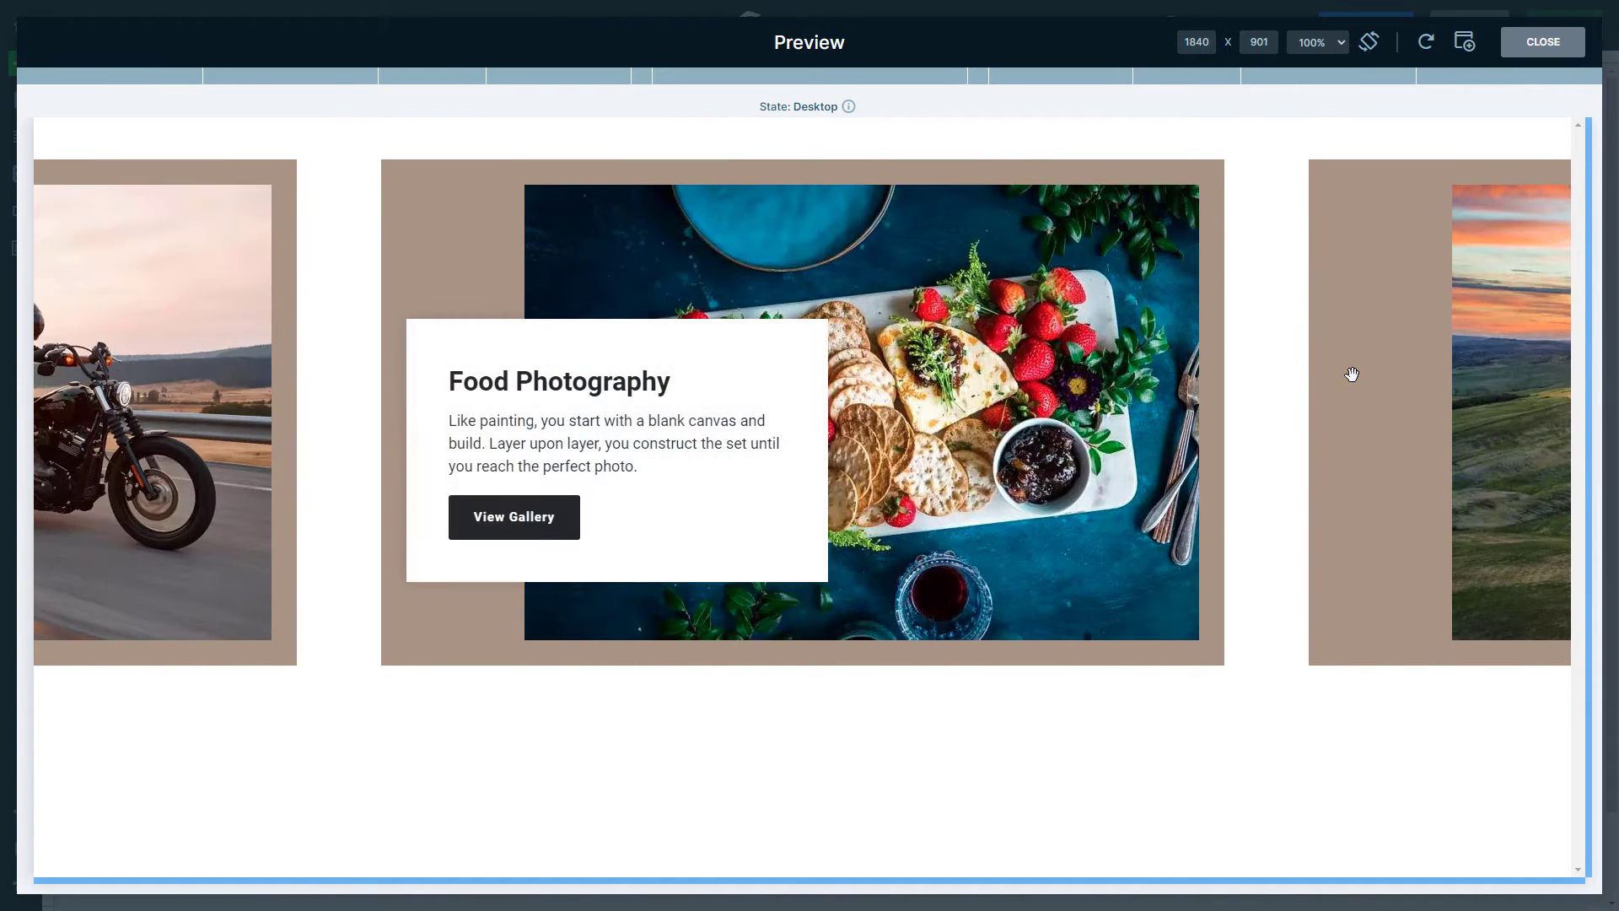
{"action": "left_click", "coordinate": [1352, 373]}
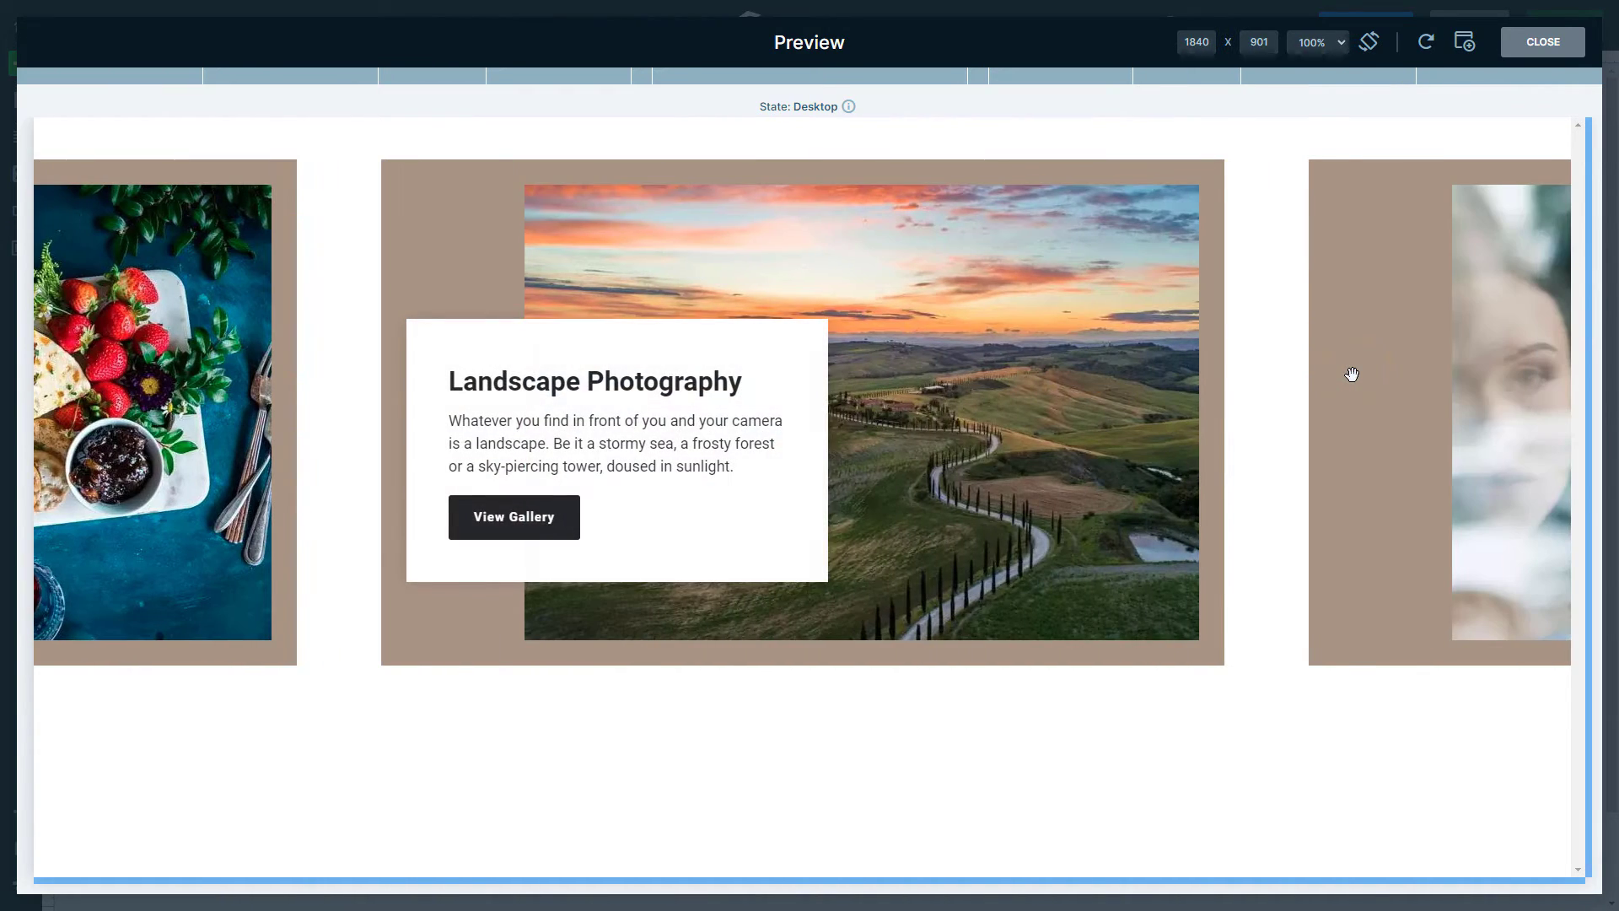
{"action": "left_click", "coordinate": [1529, 50]}
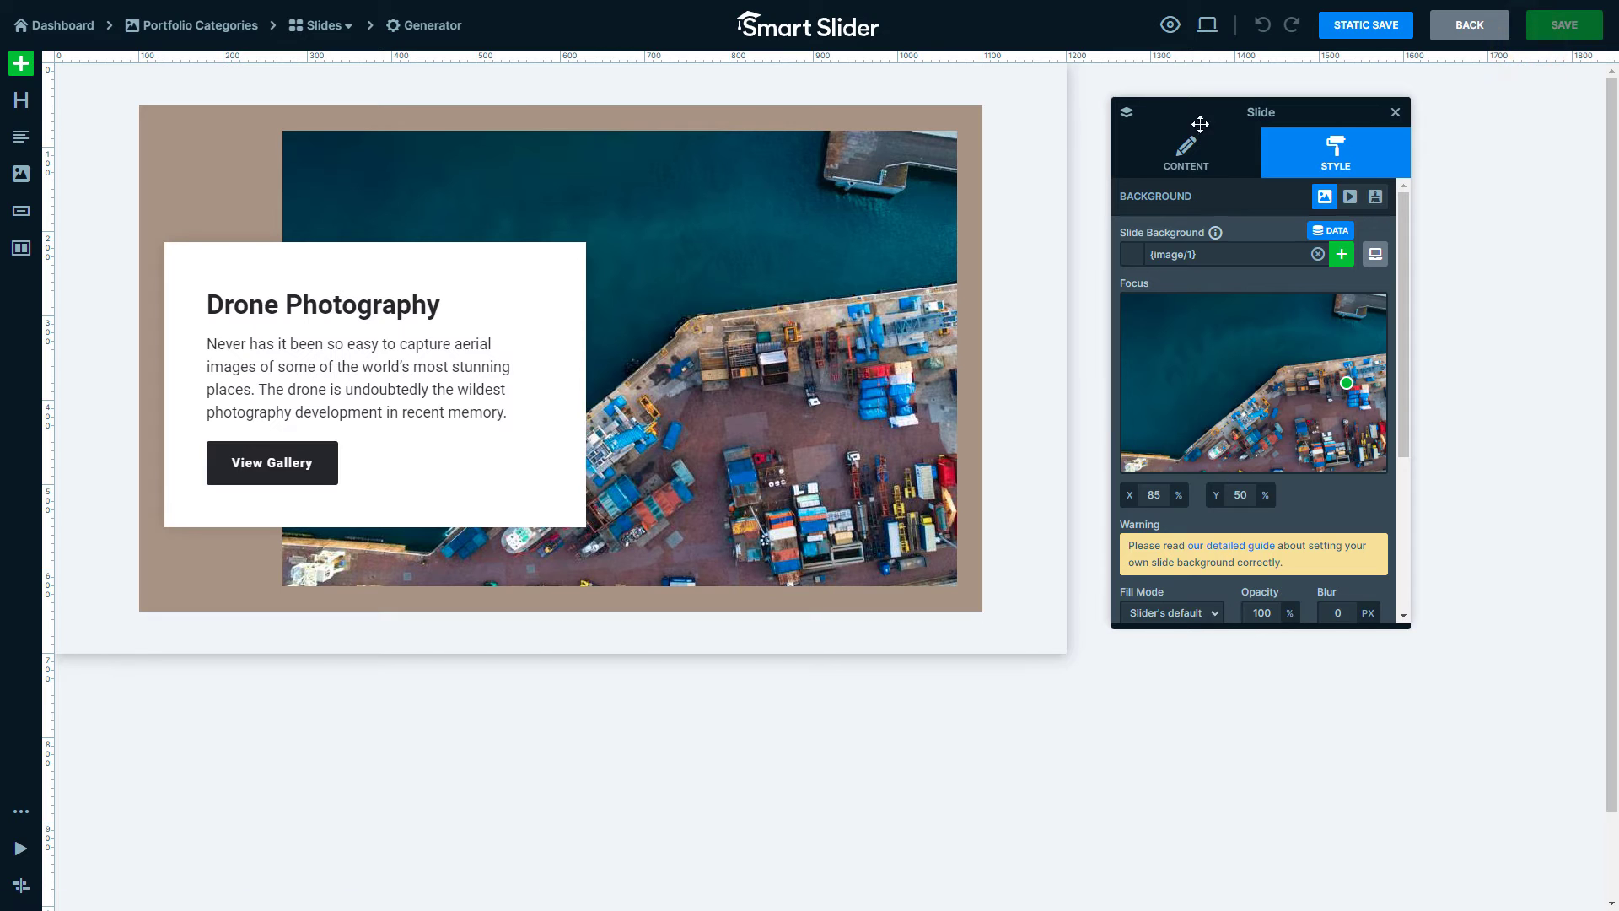
{"action": "left_click", "coordinate": [437, 29]}
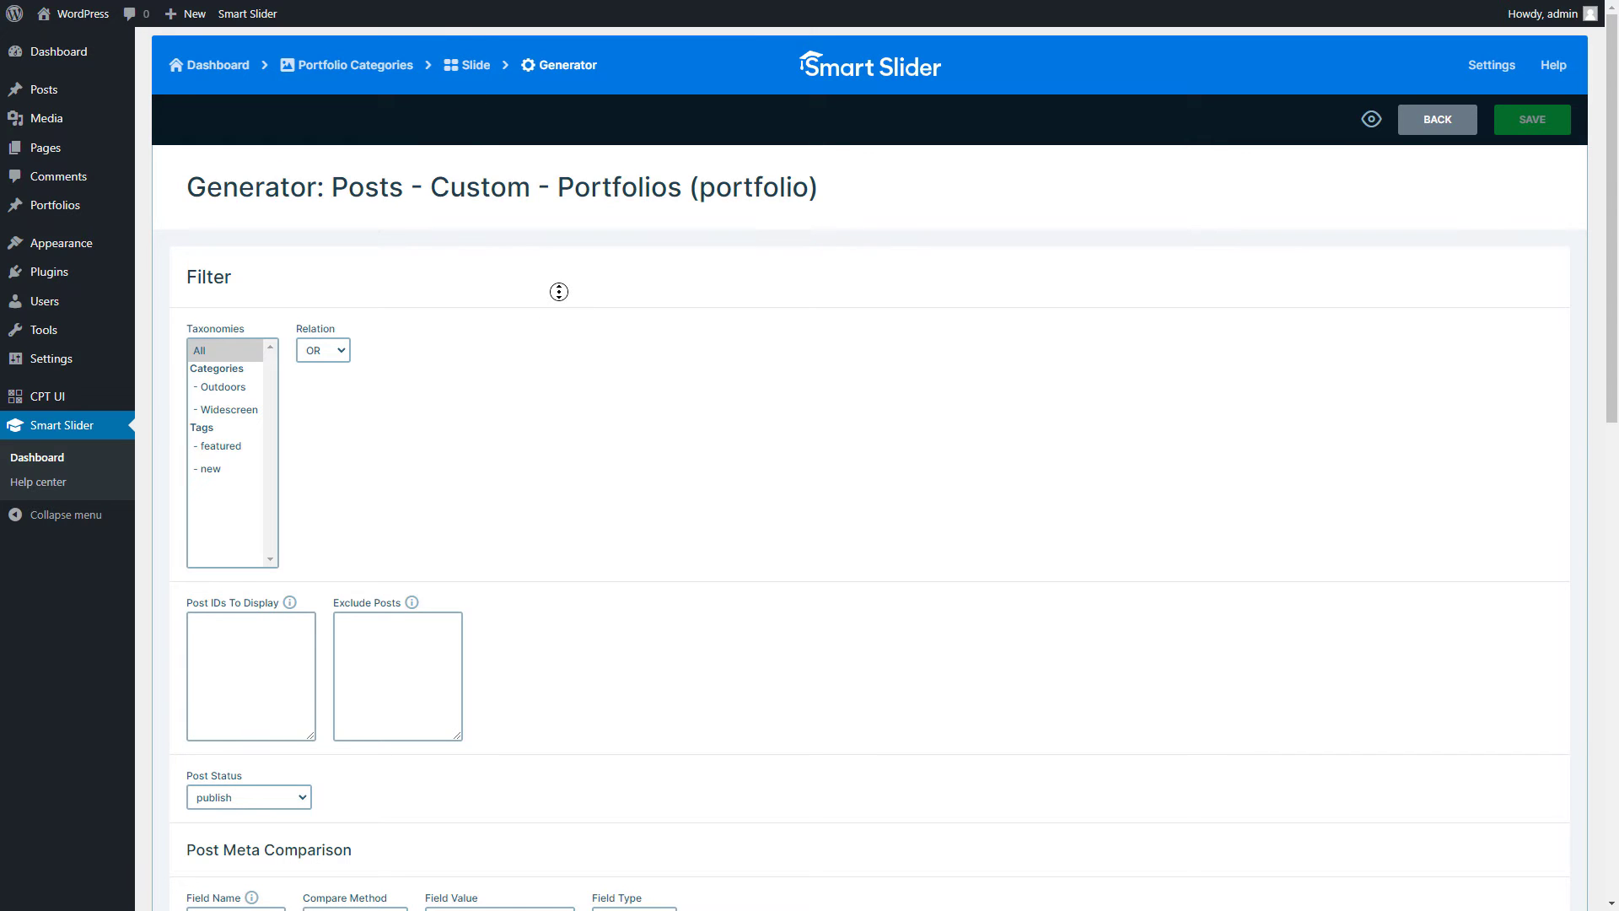
Change the portfolio generator's Slides count from 5 to 1 and save it
{"action": "scroll", "coordinate": [548, 320], "scroll_direction": "down", "scroll_amount": 10}
{"action": "scroll", "coordinate": [538, 381], "scroll_direction": "down", "scroll_amount": 2}
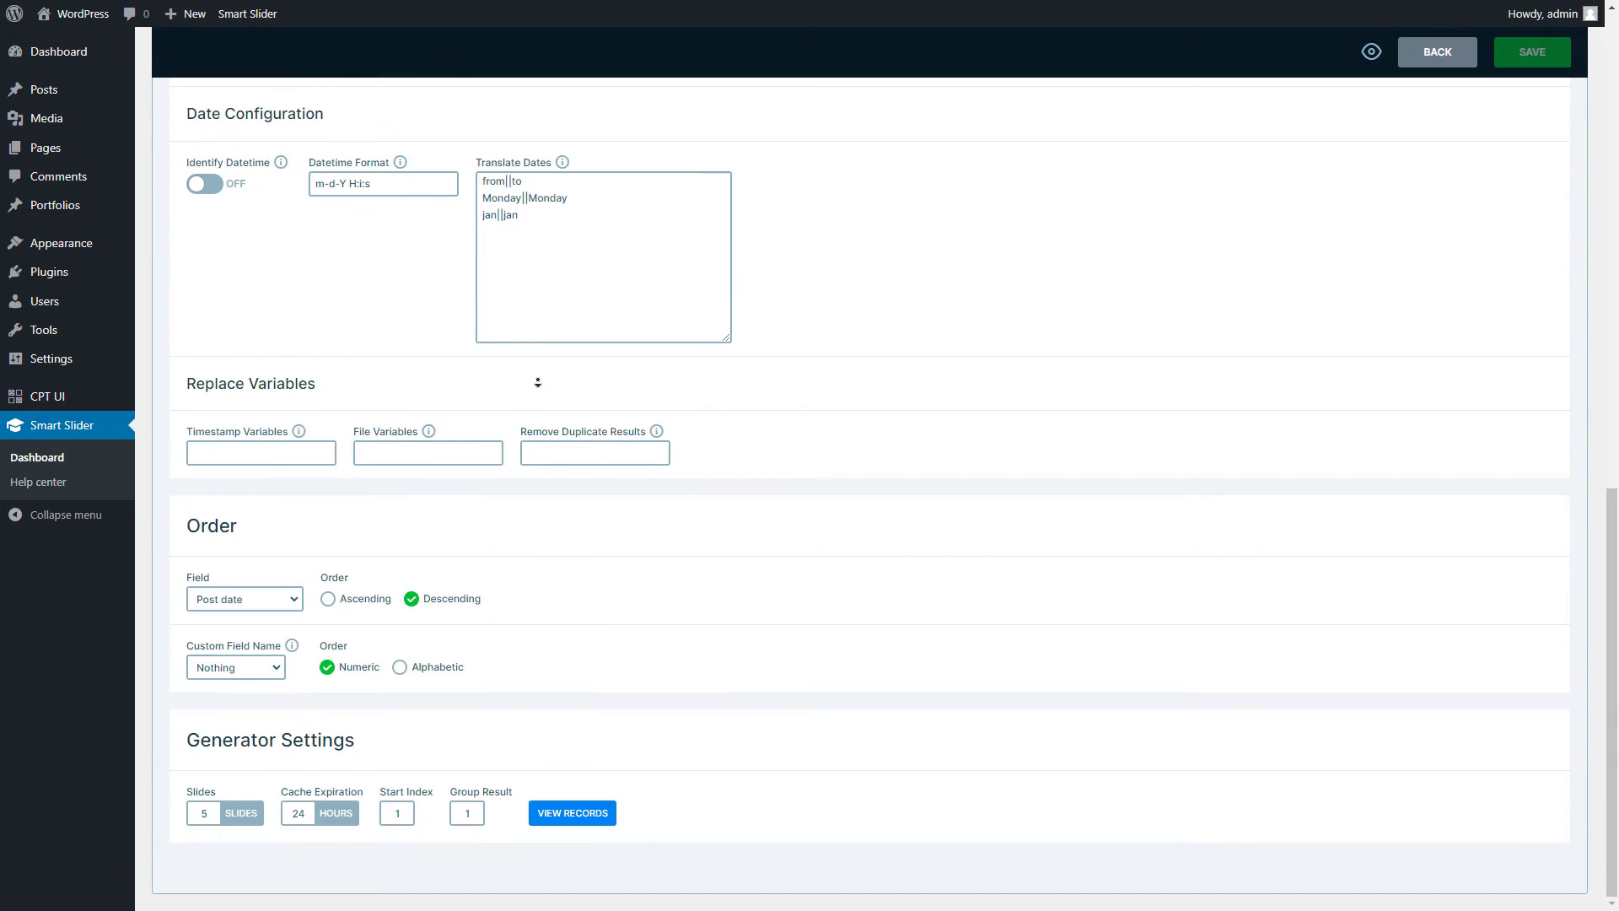
{"action": "left_click", "coordinate": [536, 377]}
{"action": "double_click", "coordinate": [214, 819]}
{"action": "type", "text": "1"}
{"action": "left_click", "coordinate": [169, 817]}
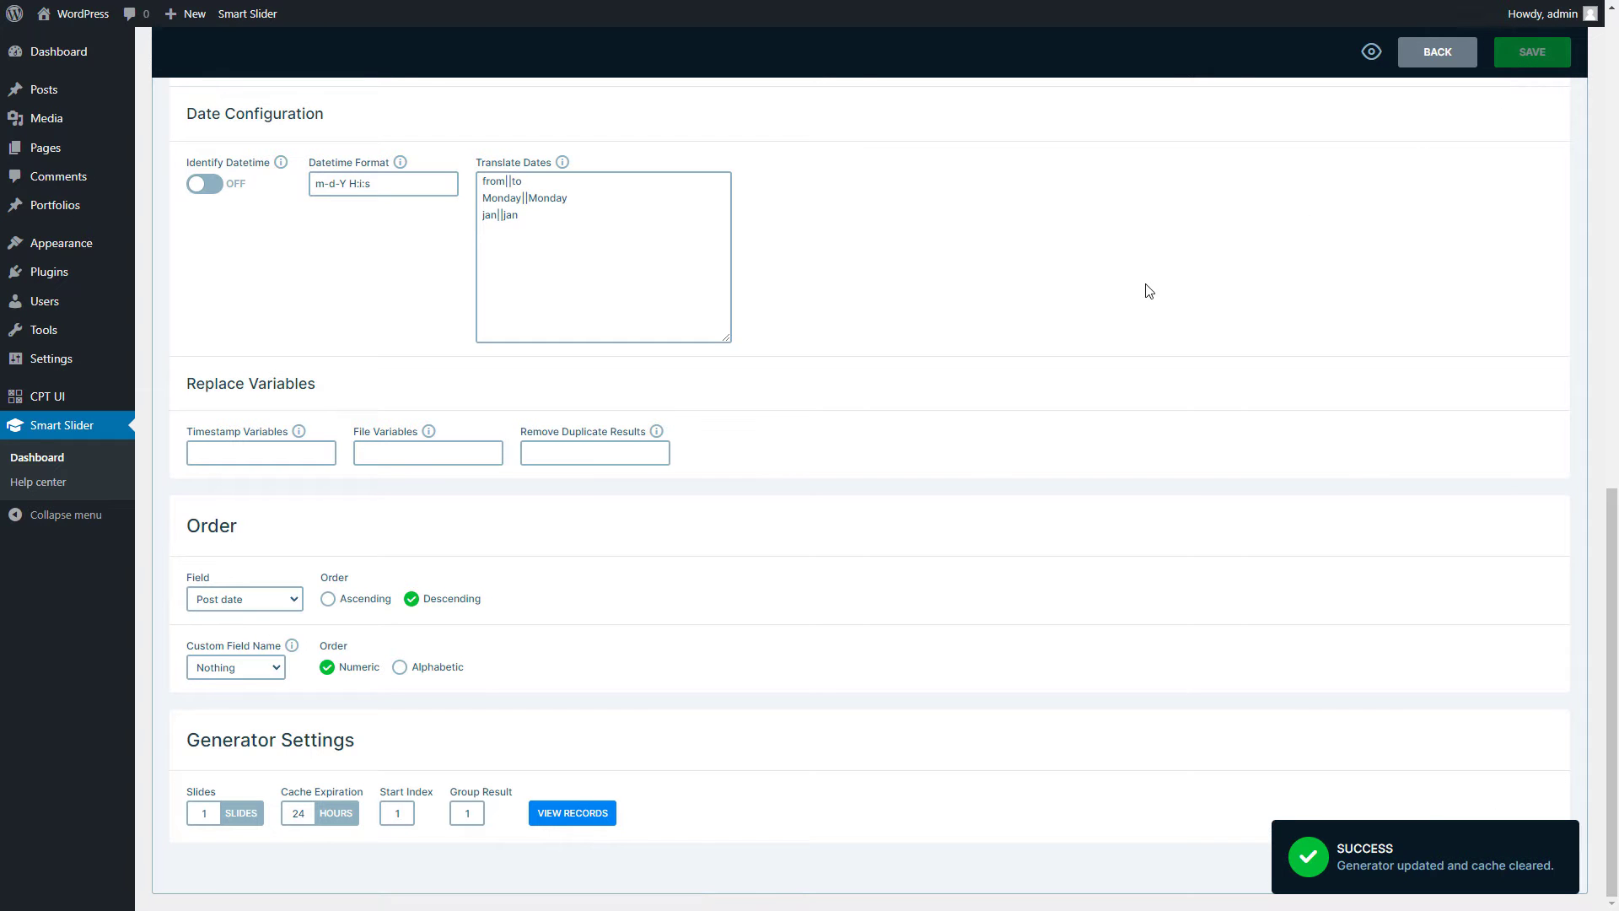
{"action": "middle_click", "coordinate": [1121, 311]}
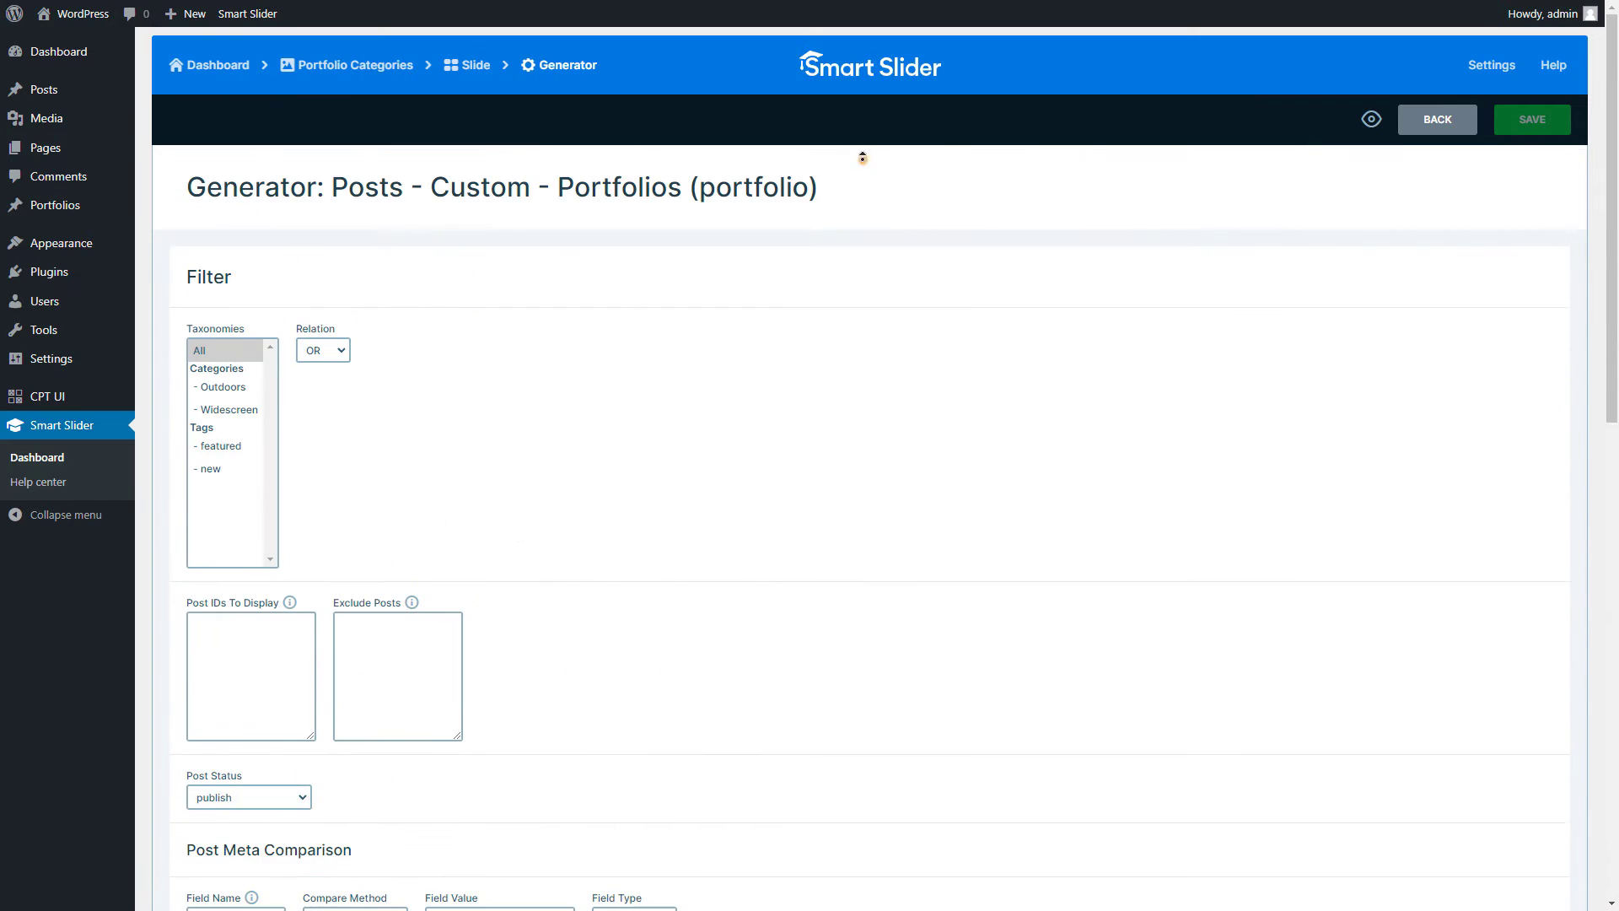
Duplicate the Drone Photography dynamic slide in Portfolio Categories to add more copies
{"action": "left_click", "coordinate": [862, 160]}
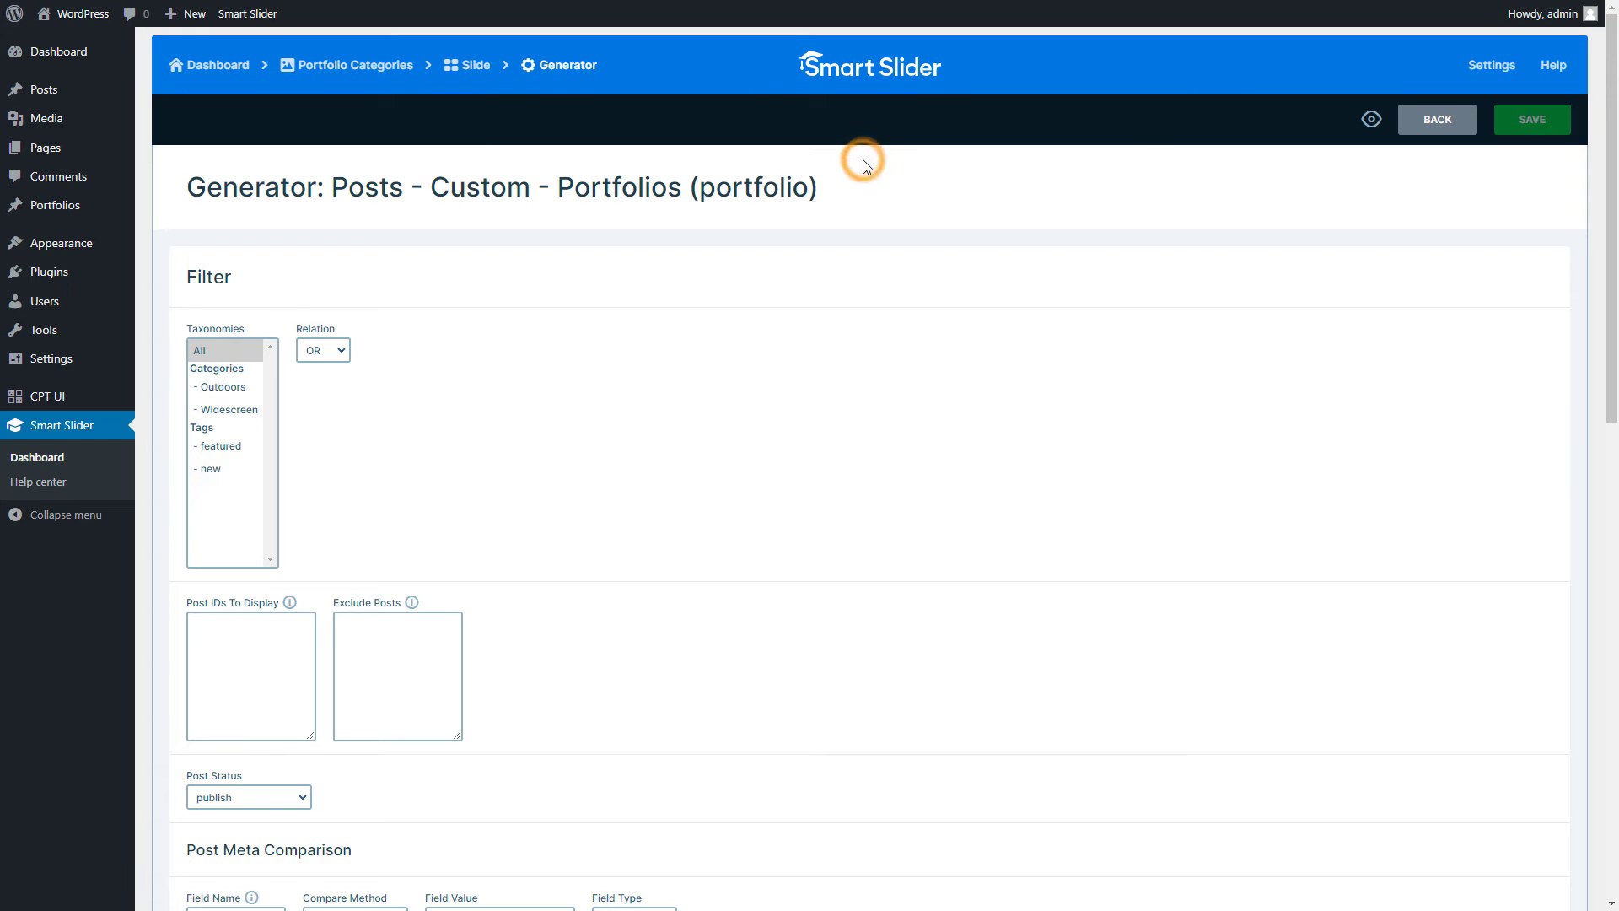
{"action": "left_click", "coordinate": [367, 77]}
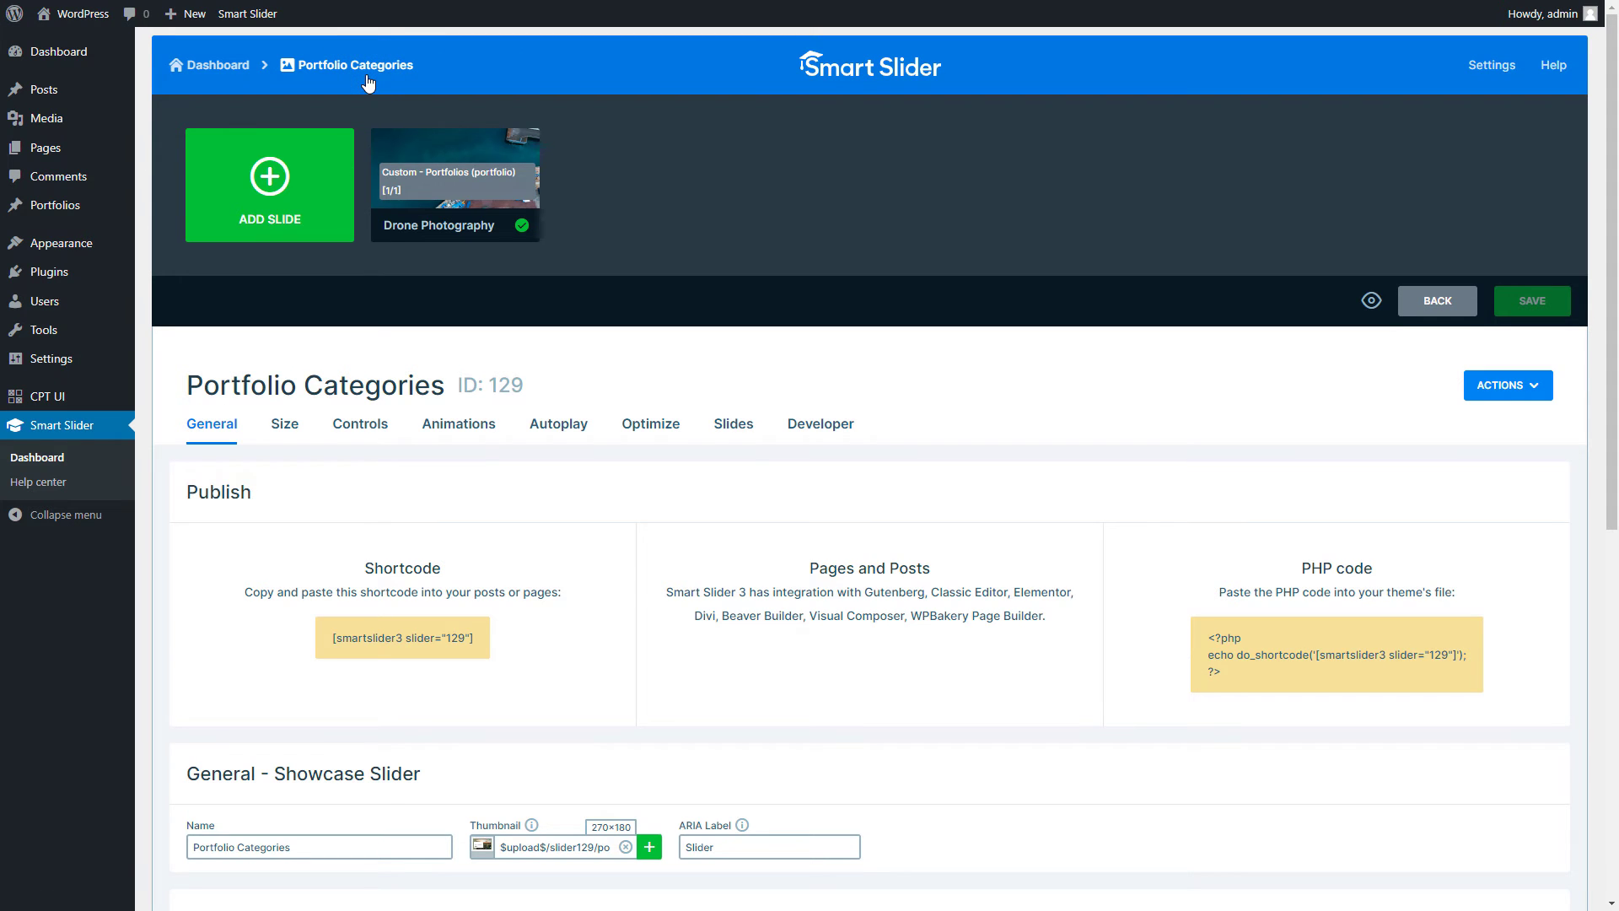
{"action": "left_click", "coordinate": [523, 146]}
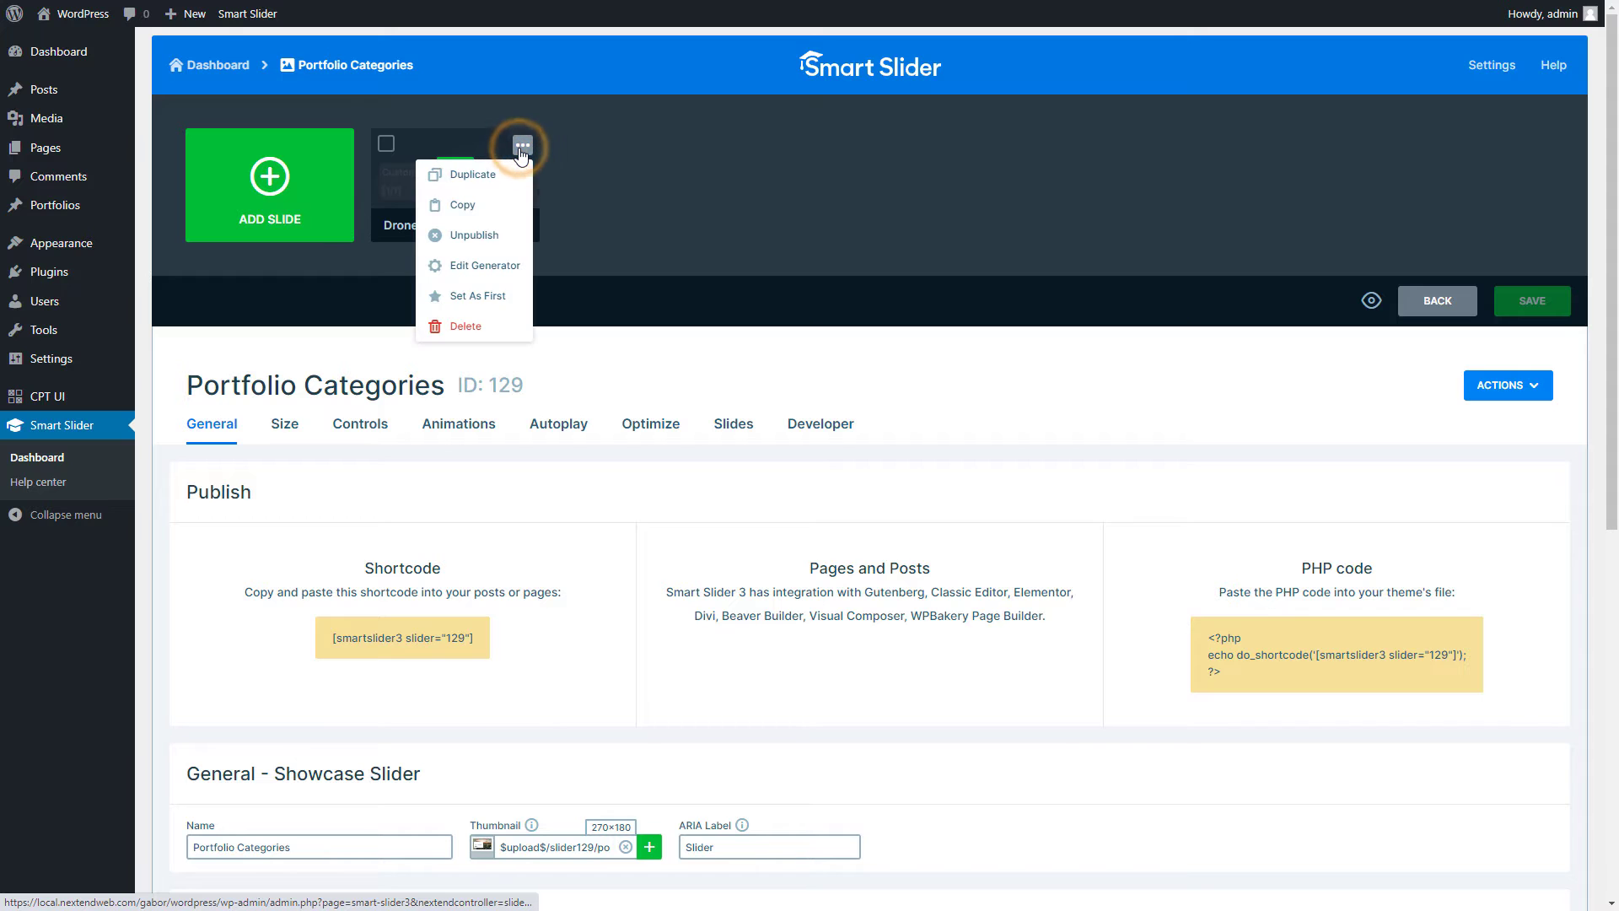
{"action": "left_click", "coordinate": [513, 174]}
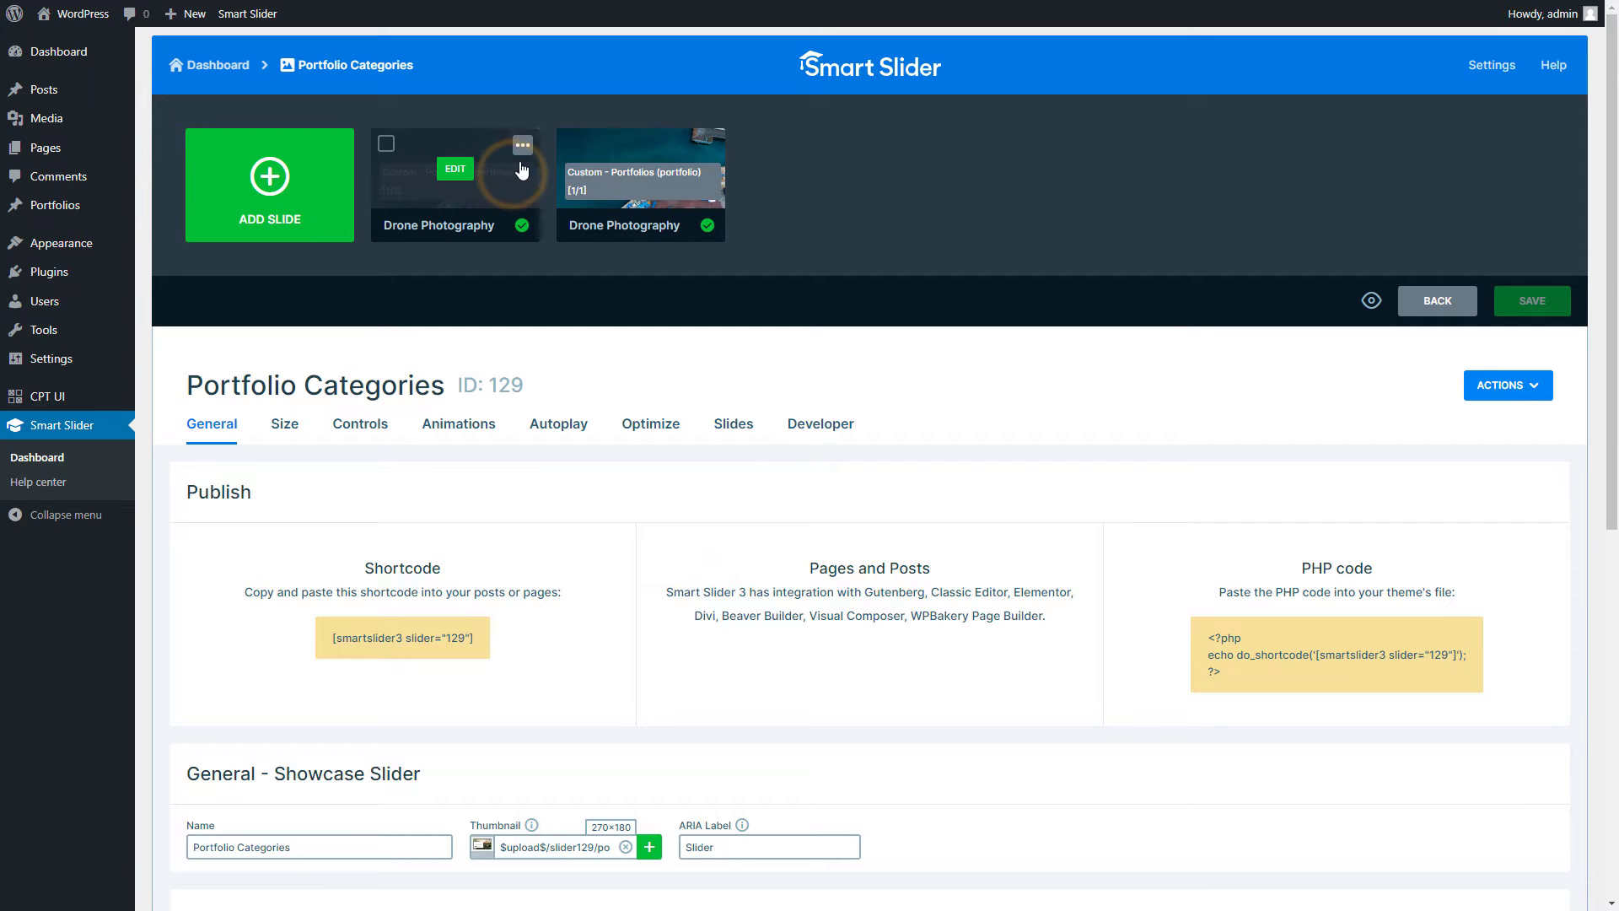
{"action": "left_click", "coordinate": [522, 145]}
{"action": "left_click", "coordinate": [511, 173]}
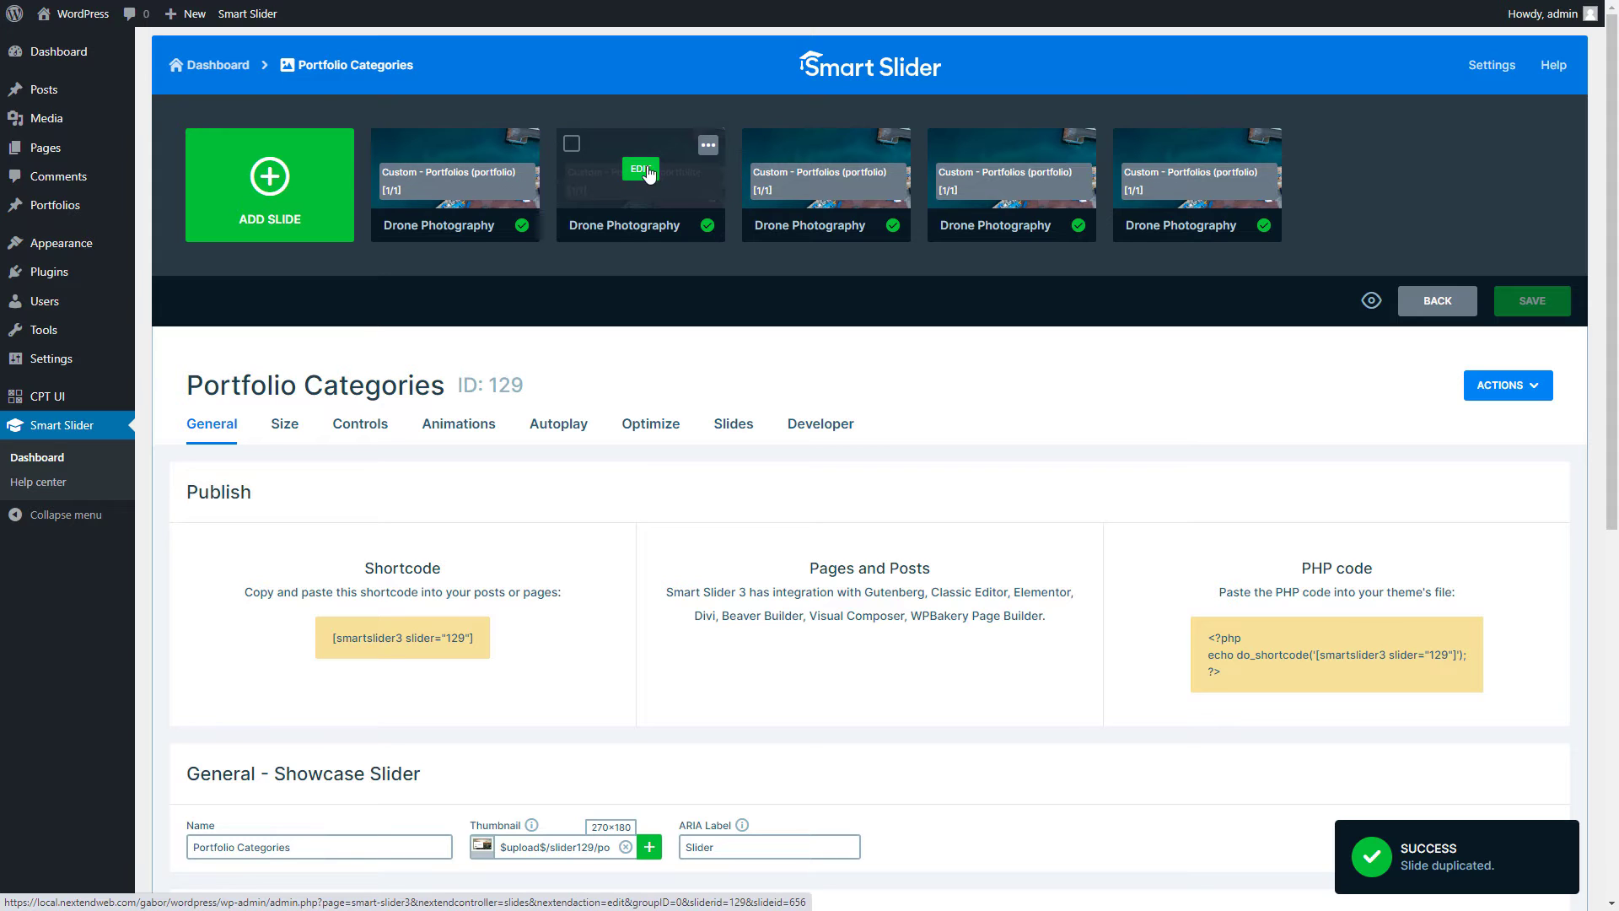
{"action": "left_click", "coordinate": [707, 148]}
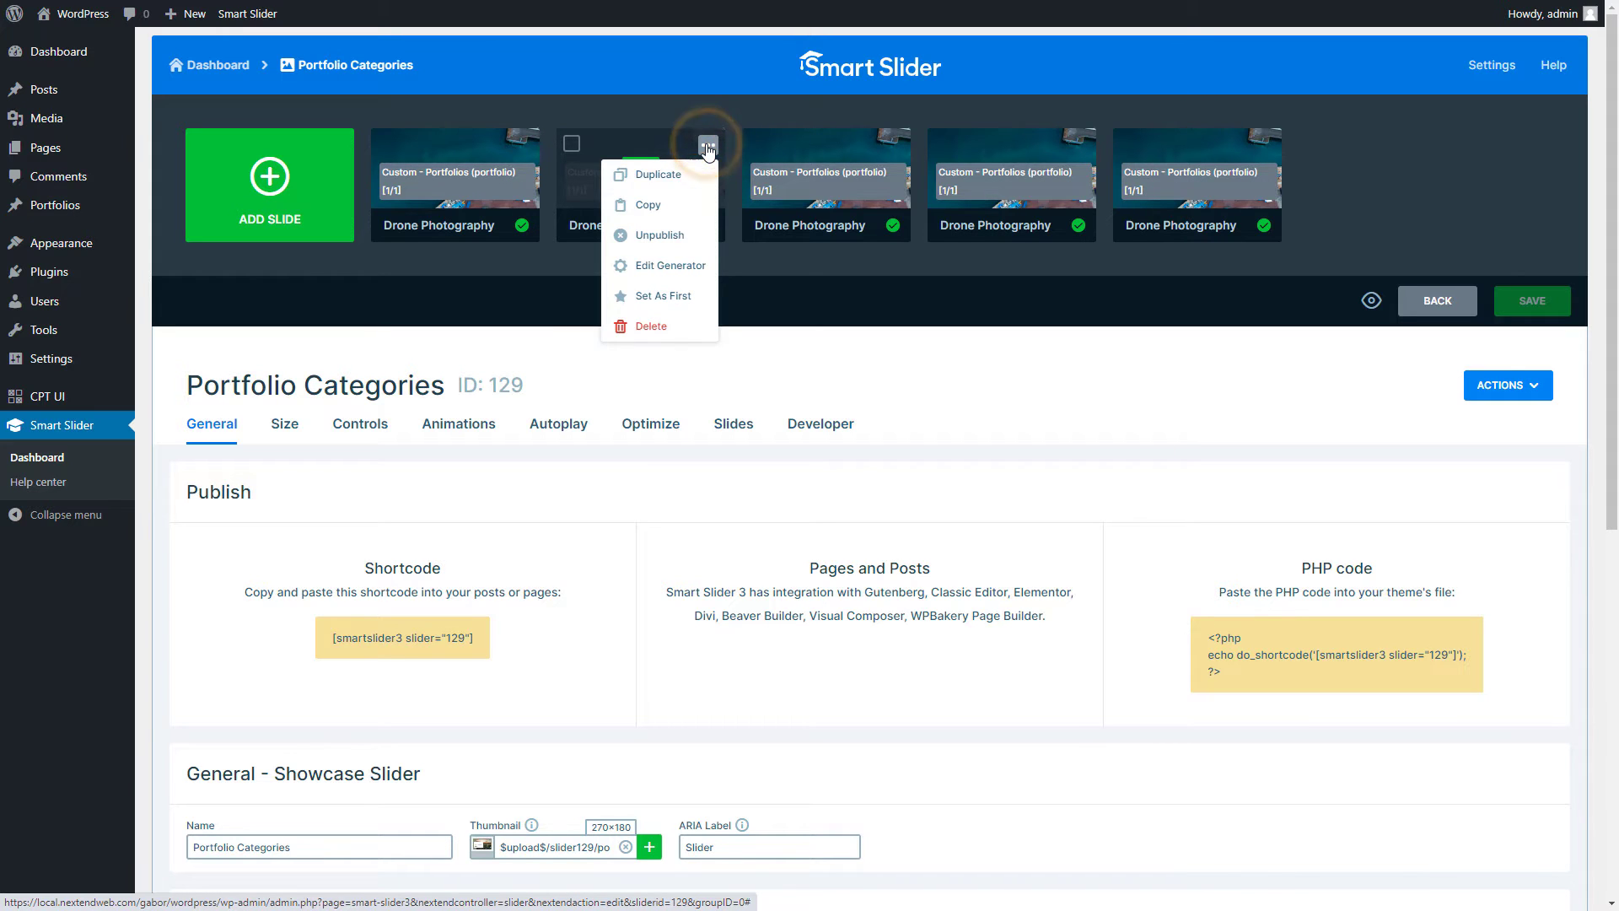
Set the second slide's generator Start Index to 2 and save the generator
{"action": "left_click", "coordinate": [670, 267]}
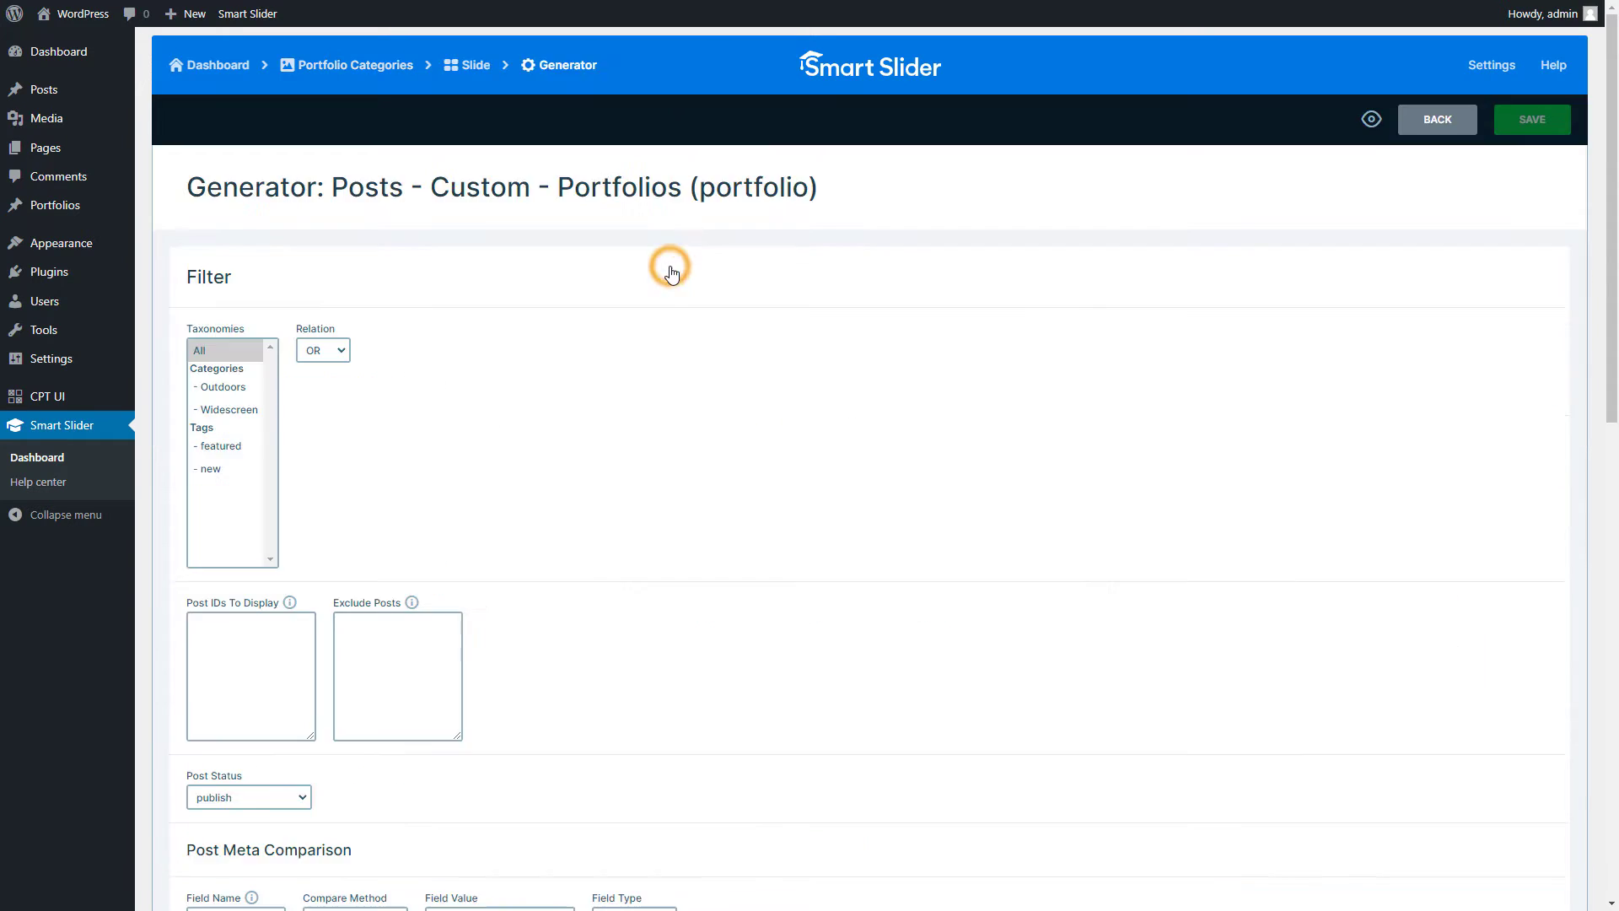
{"action": "scroll", "coordinate": [654, 318], "scroll_direction": "down", "scroll_amount": 4}
{"action": "scroll", "coordinate": [647, 360], "scroll_direction": "down", "scroll_amount": 9}
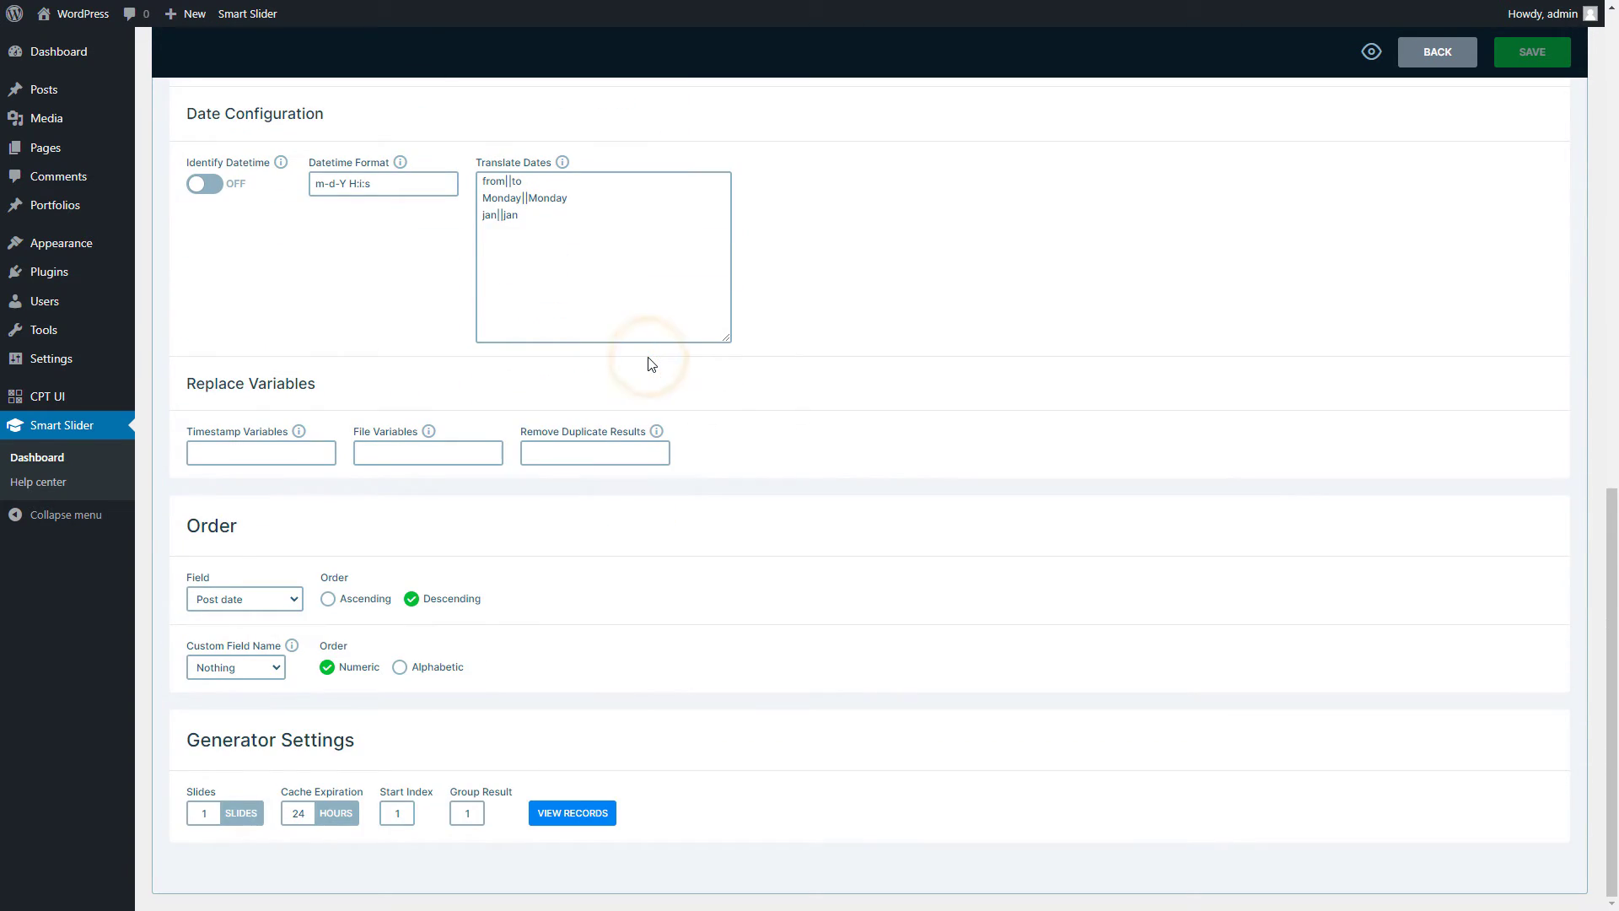
{"action": "double_click", "coordinate": [408, 812]}
{"action": "type", "text": "2"}
{"action": "left_click", "coordinate": [372, 818]}
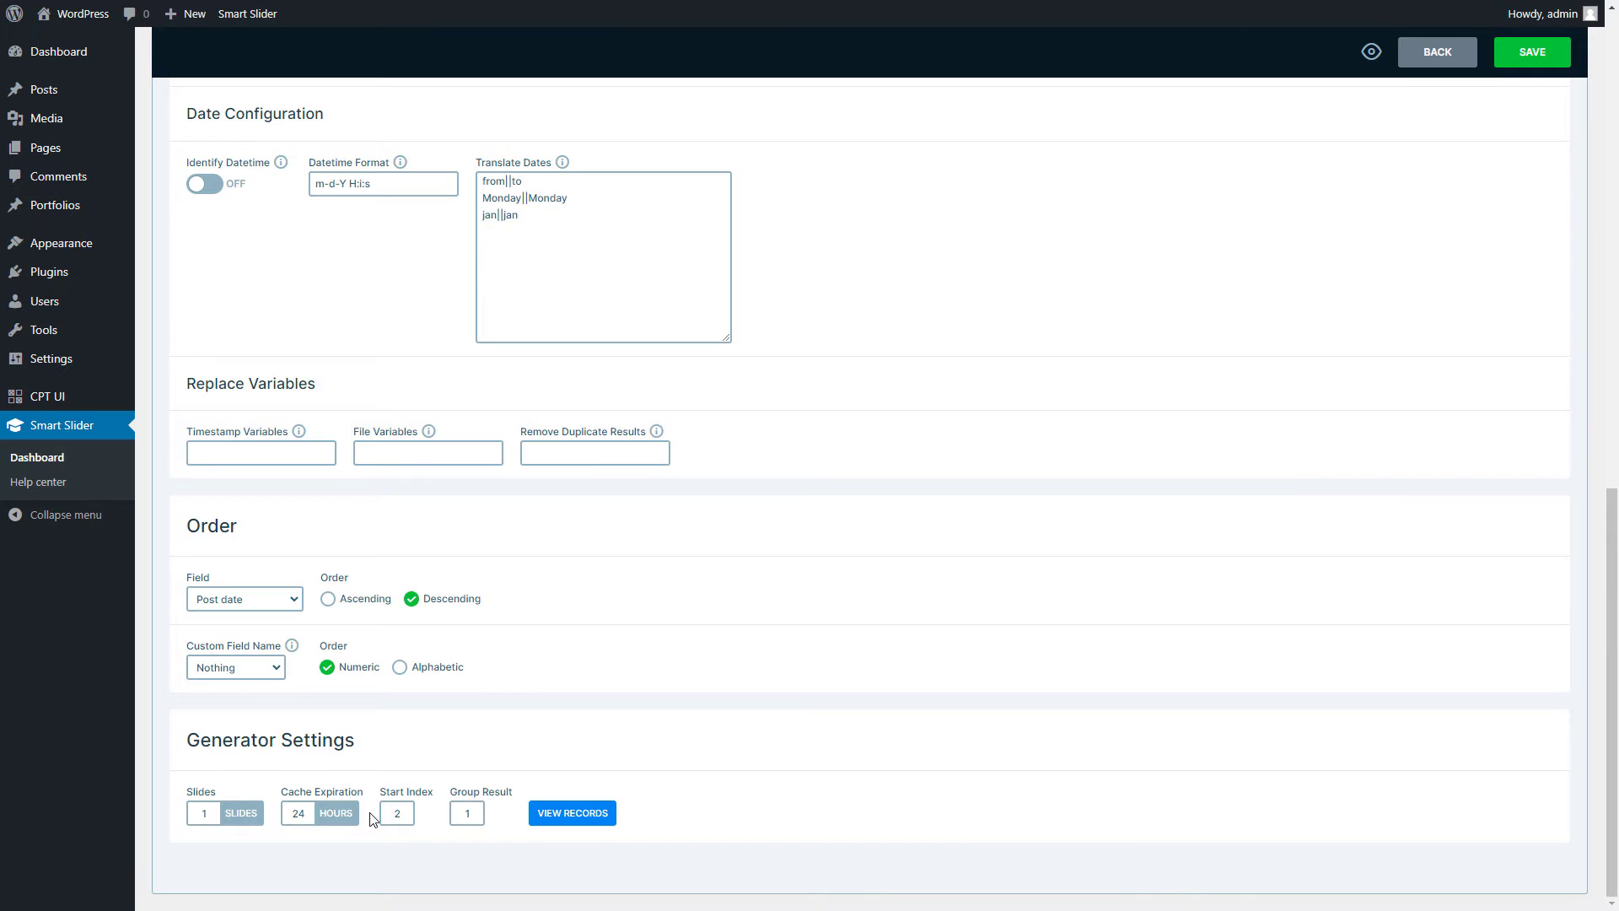
{"action": "left_click", "coordinate": [1529, 65]}
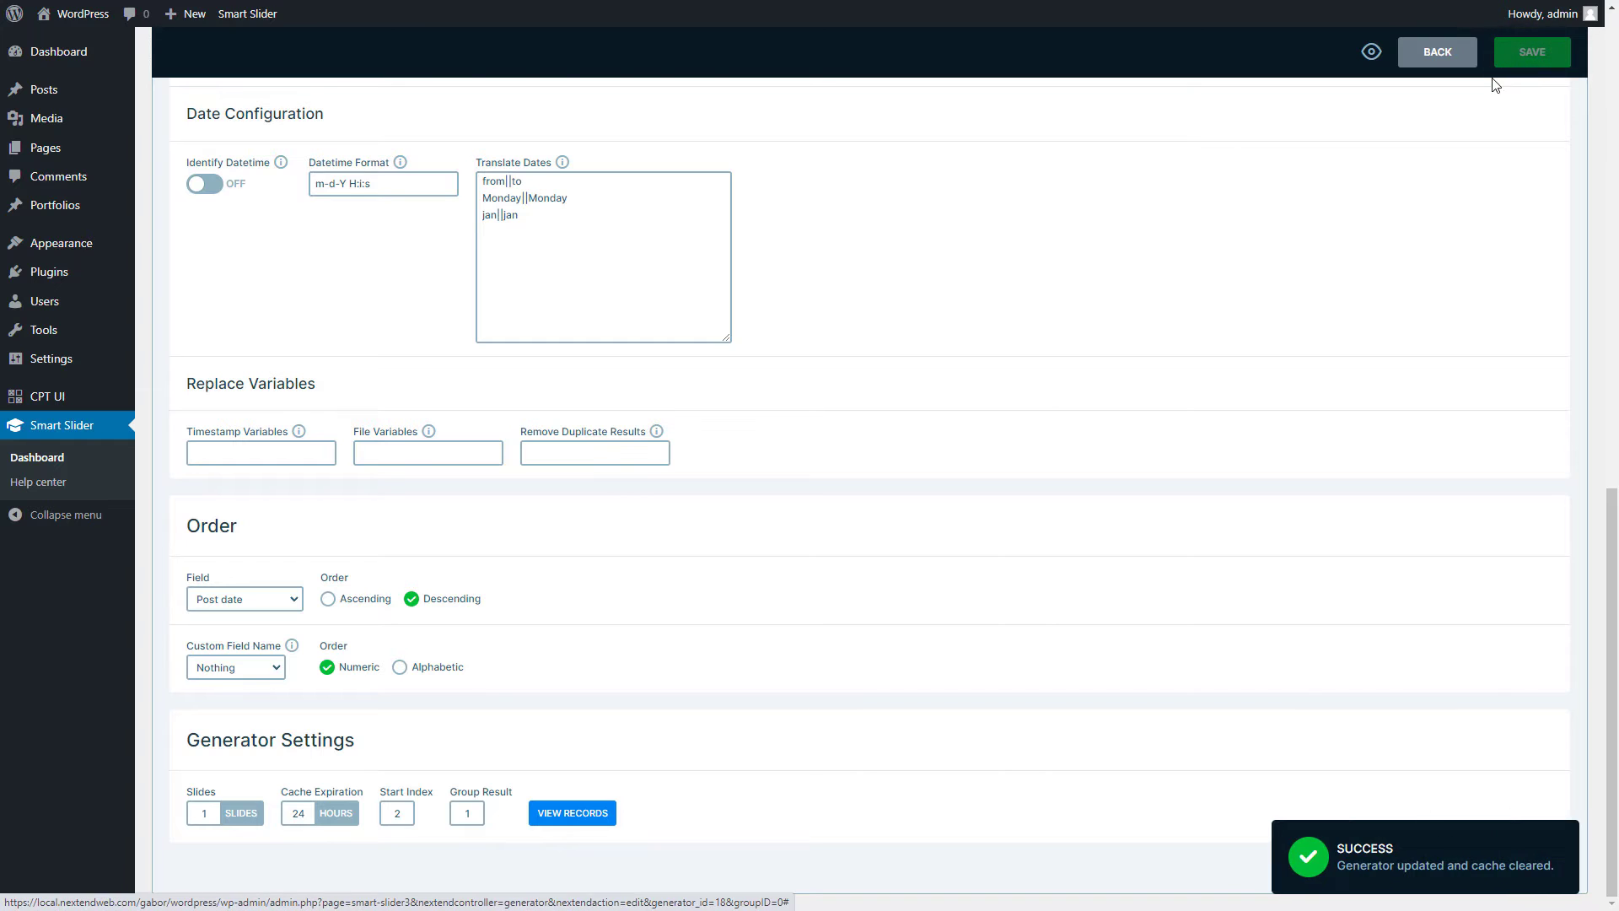
{"action": "scroll", "coordinate": [1080, 278], "scroll_direction": "up", "scroll_amount": 10}
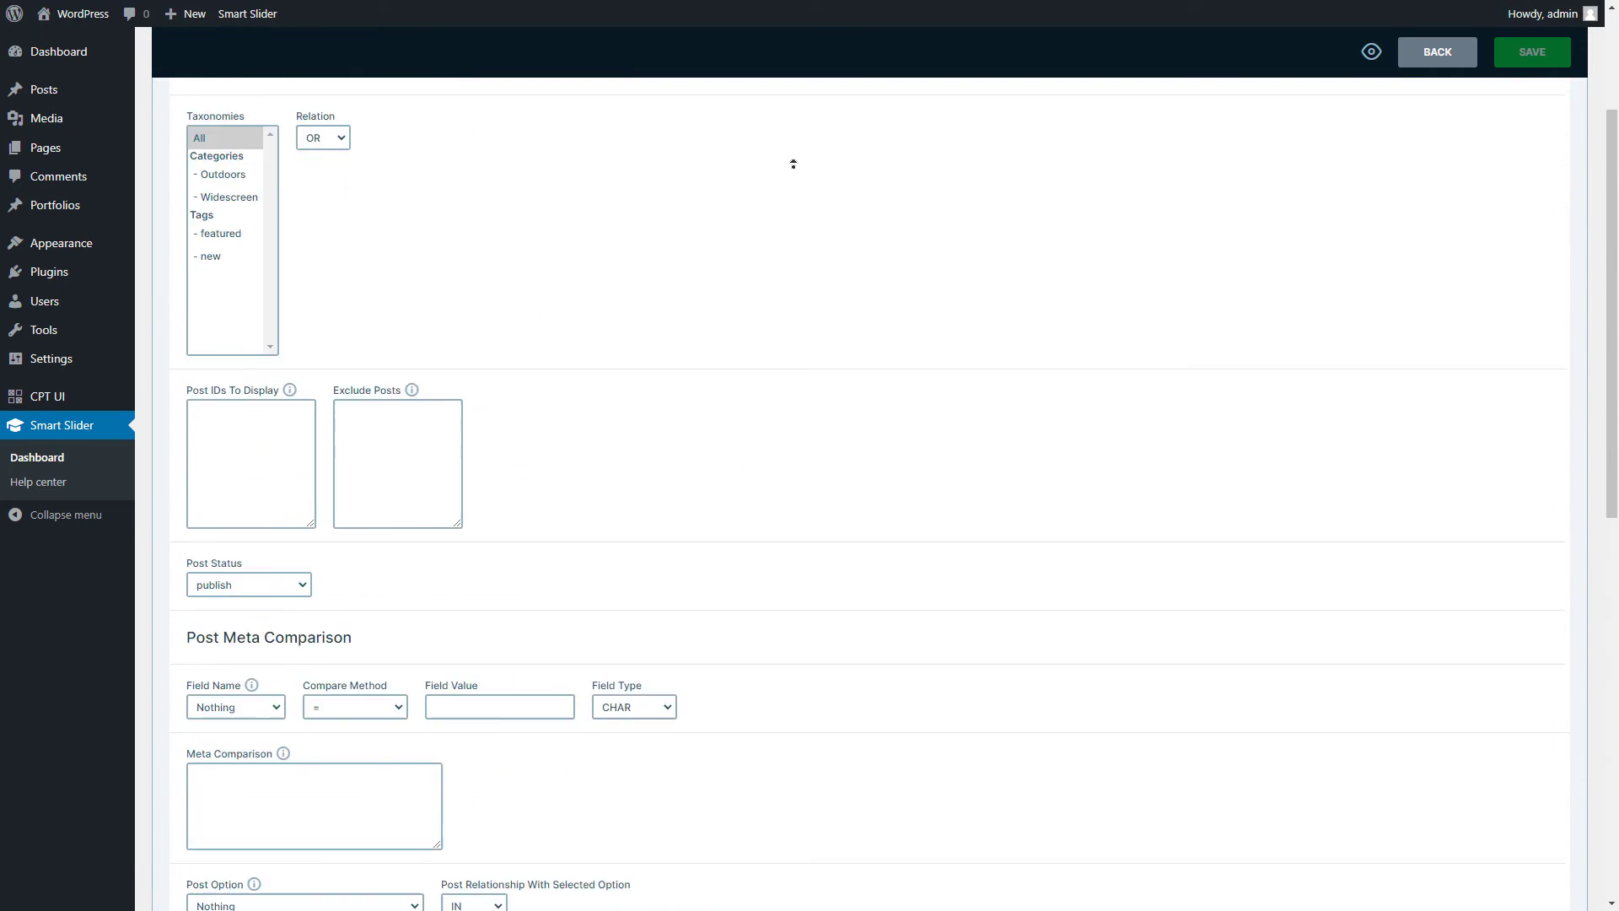
{"action": "left_click", "coordinate": [770, 165]}
Give the Vehicle Photography slide a dark grey 4E4E4E background colour
{"action": "left_click", "coordinate": [466, 72]}
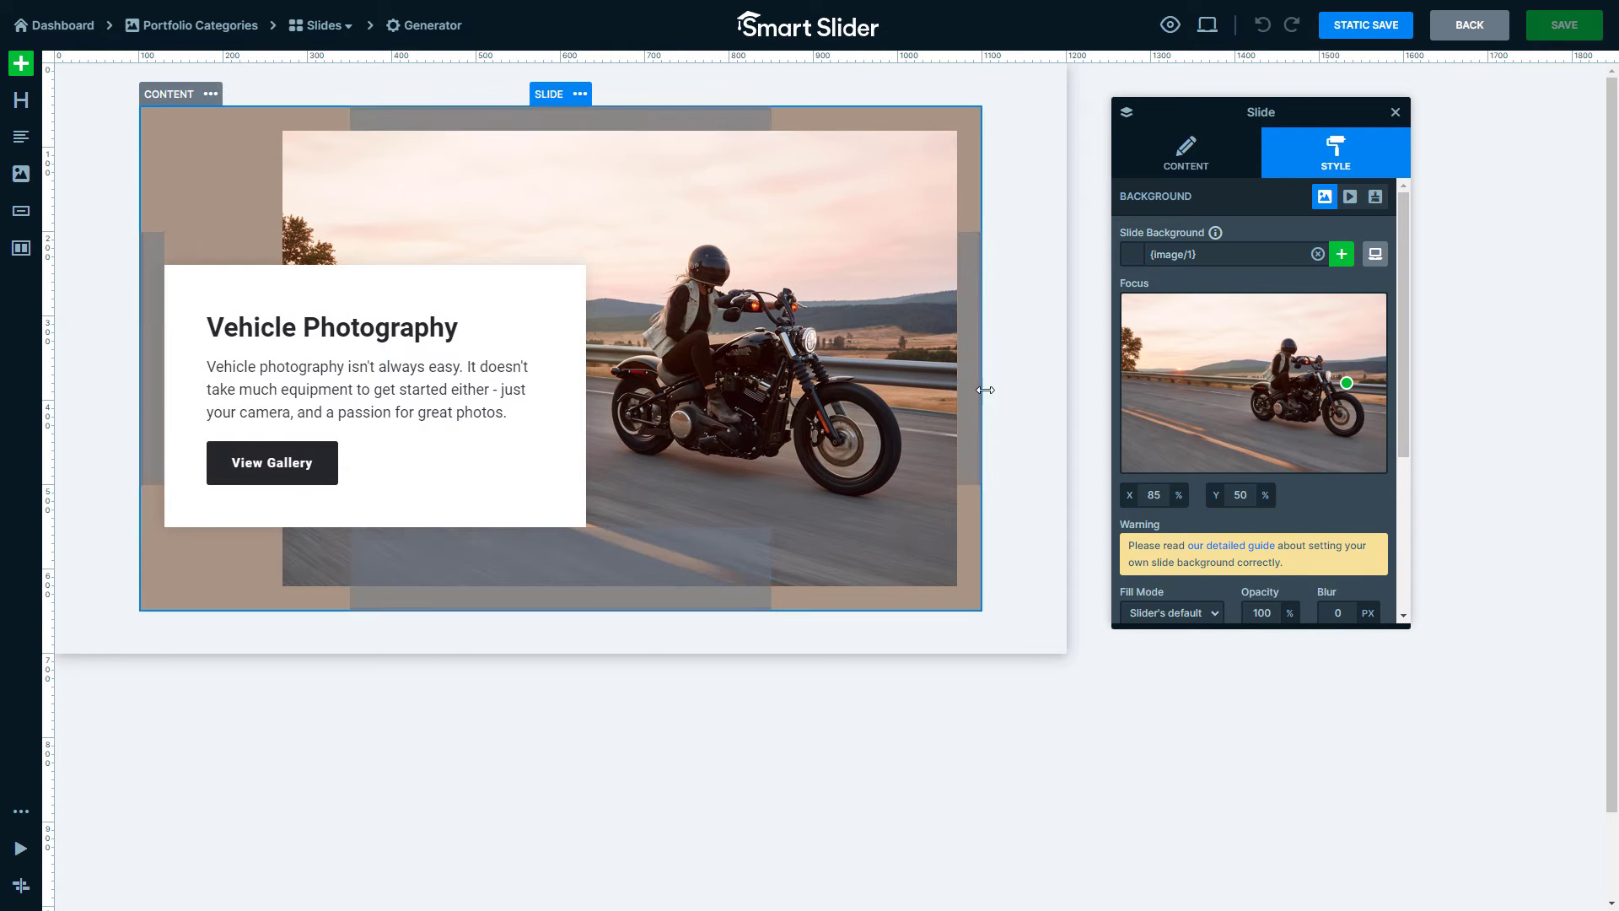
{"action": "scroll", "coordinate": [1187, 497], "scroll_direction": "down", "scroll_amount": 2}
{"action": "double_click", "coordinate": [1188, 496]}
{"action": "type", "text": "4E4E4EFF"}
{"action": "left_click", "coordinate": [1170, 534]}
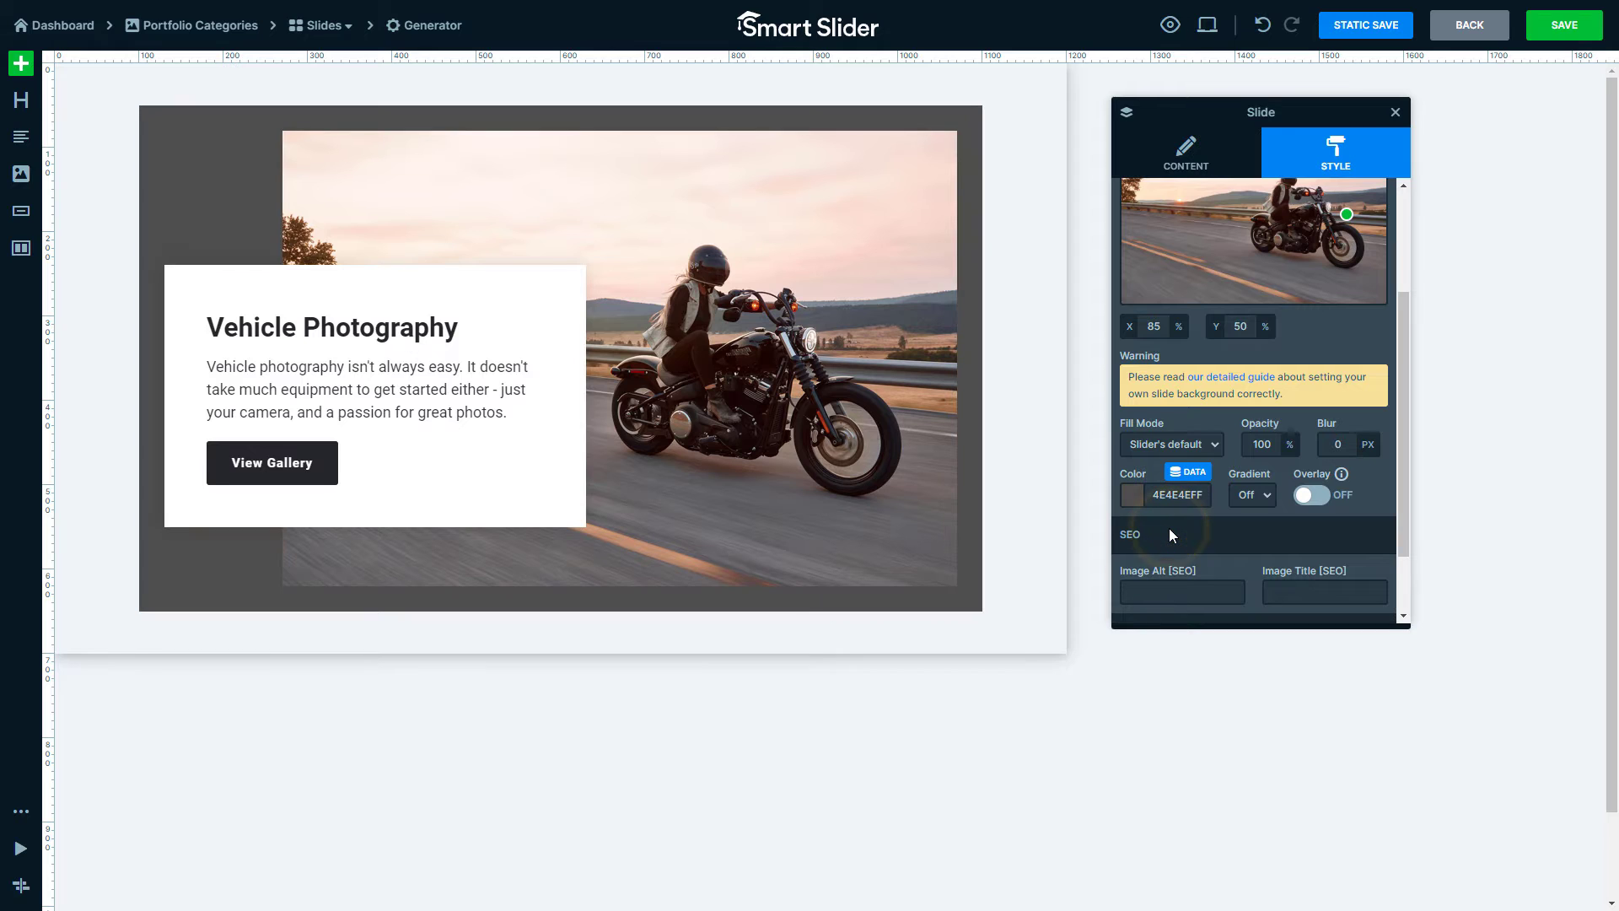
Set the View Gallery button's hover background colour to 4E4E4E
{"action": "left_click", "coordinate": [332, 470]}
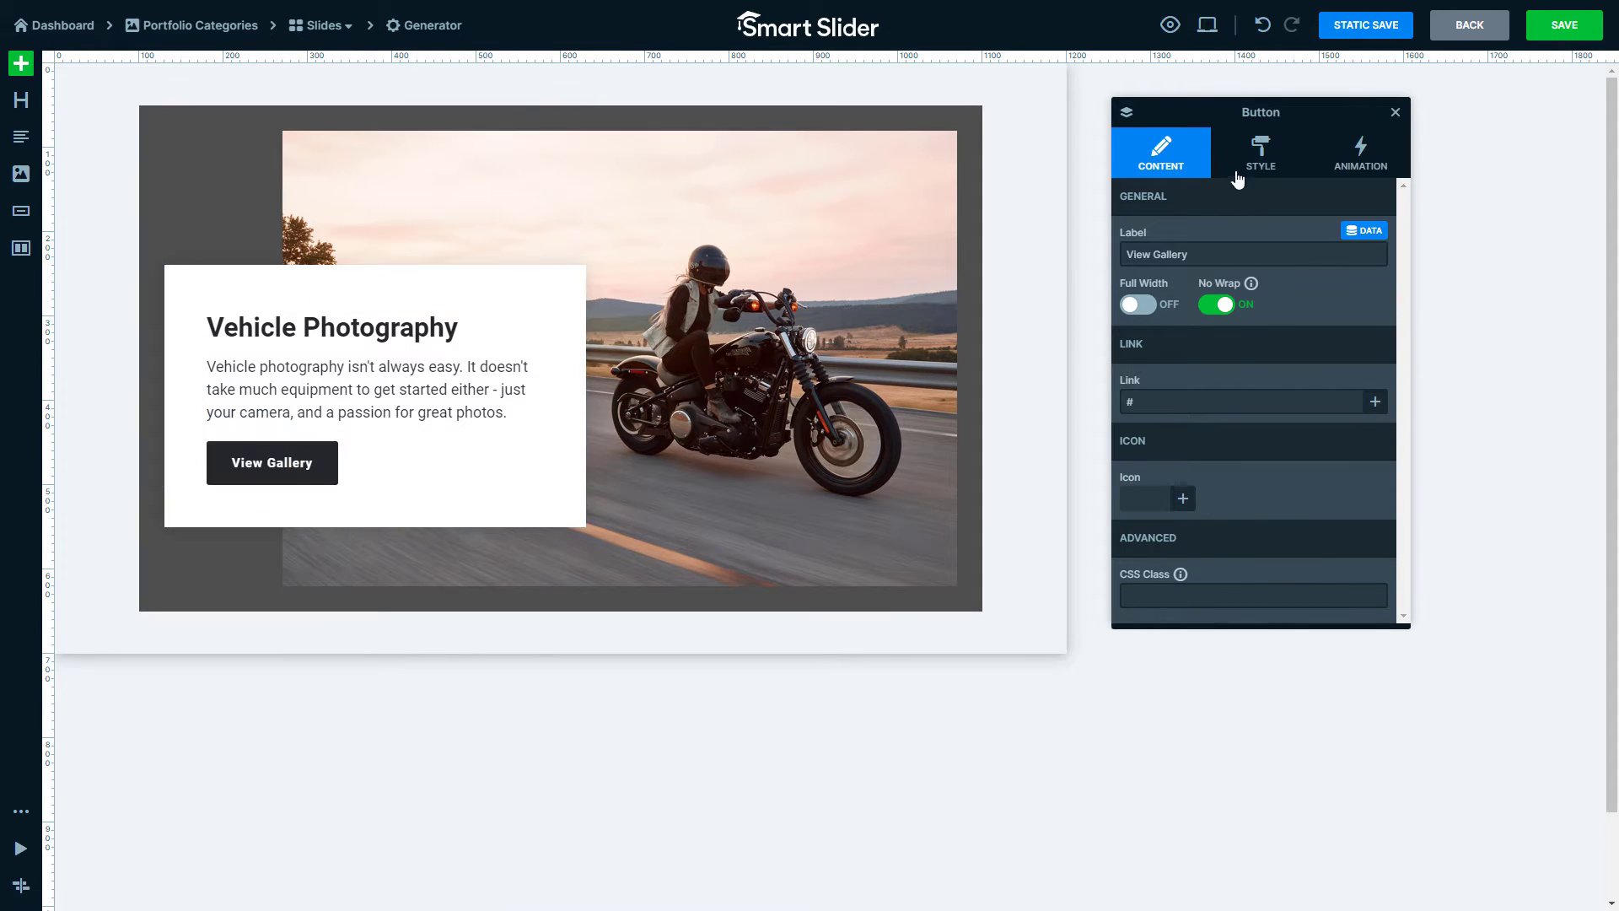
{"action": "left_click", "coordinate": [1237, 177]}
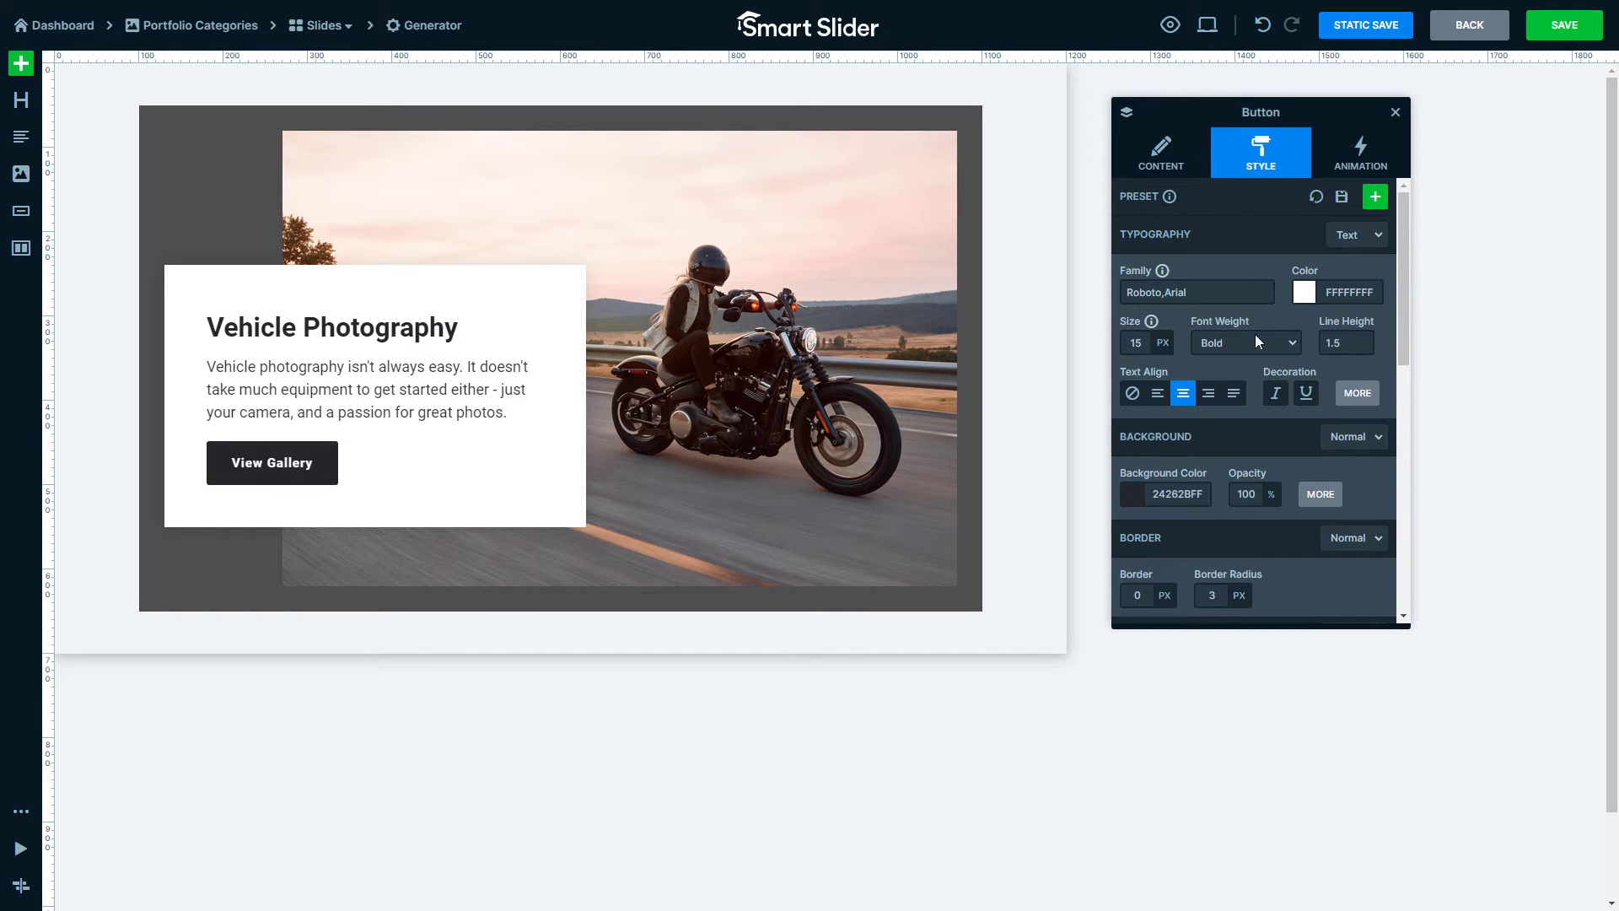
{"action": "left_click", "coordinate": [1349, 436]}
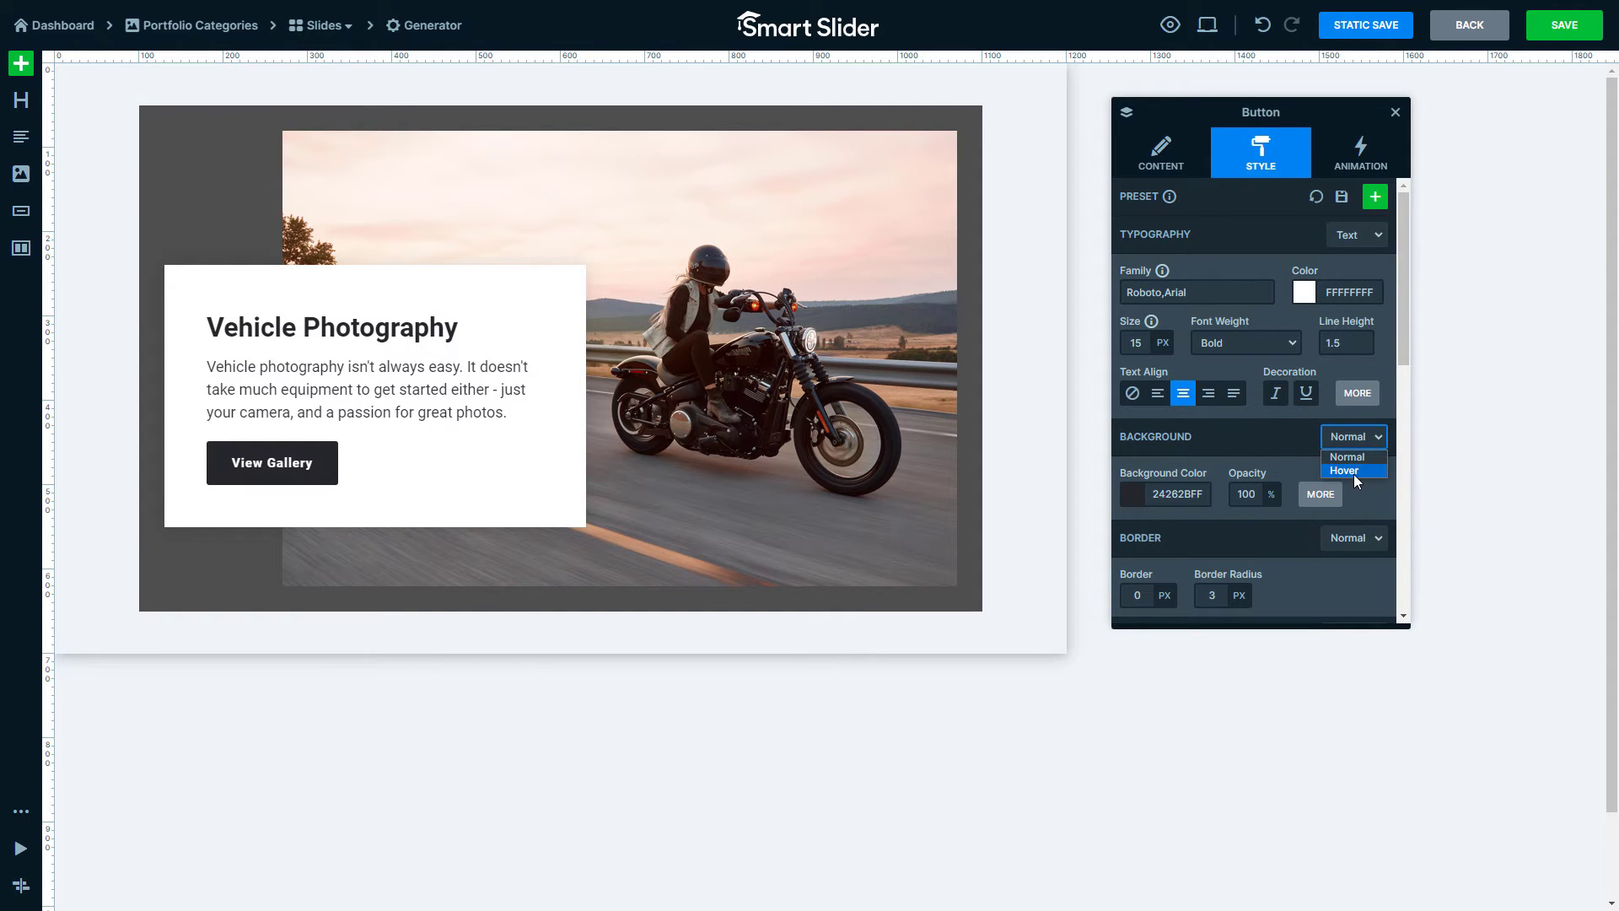
{"action": "left_click", "coordinate": [1353, 471]}
{"action": "left_click", "coordinate": [1178, 494]}
{"action": "key", "text": "ctrl+a"}
{"action": "type", "text": "4E4E4E"}
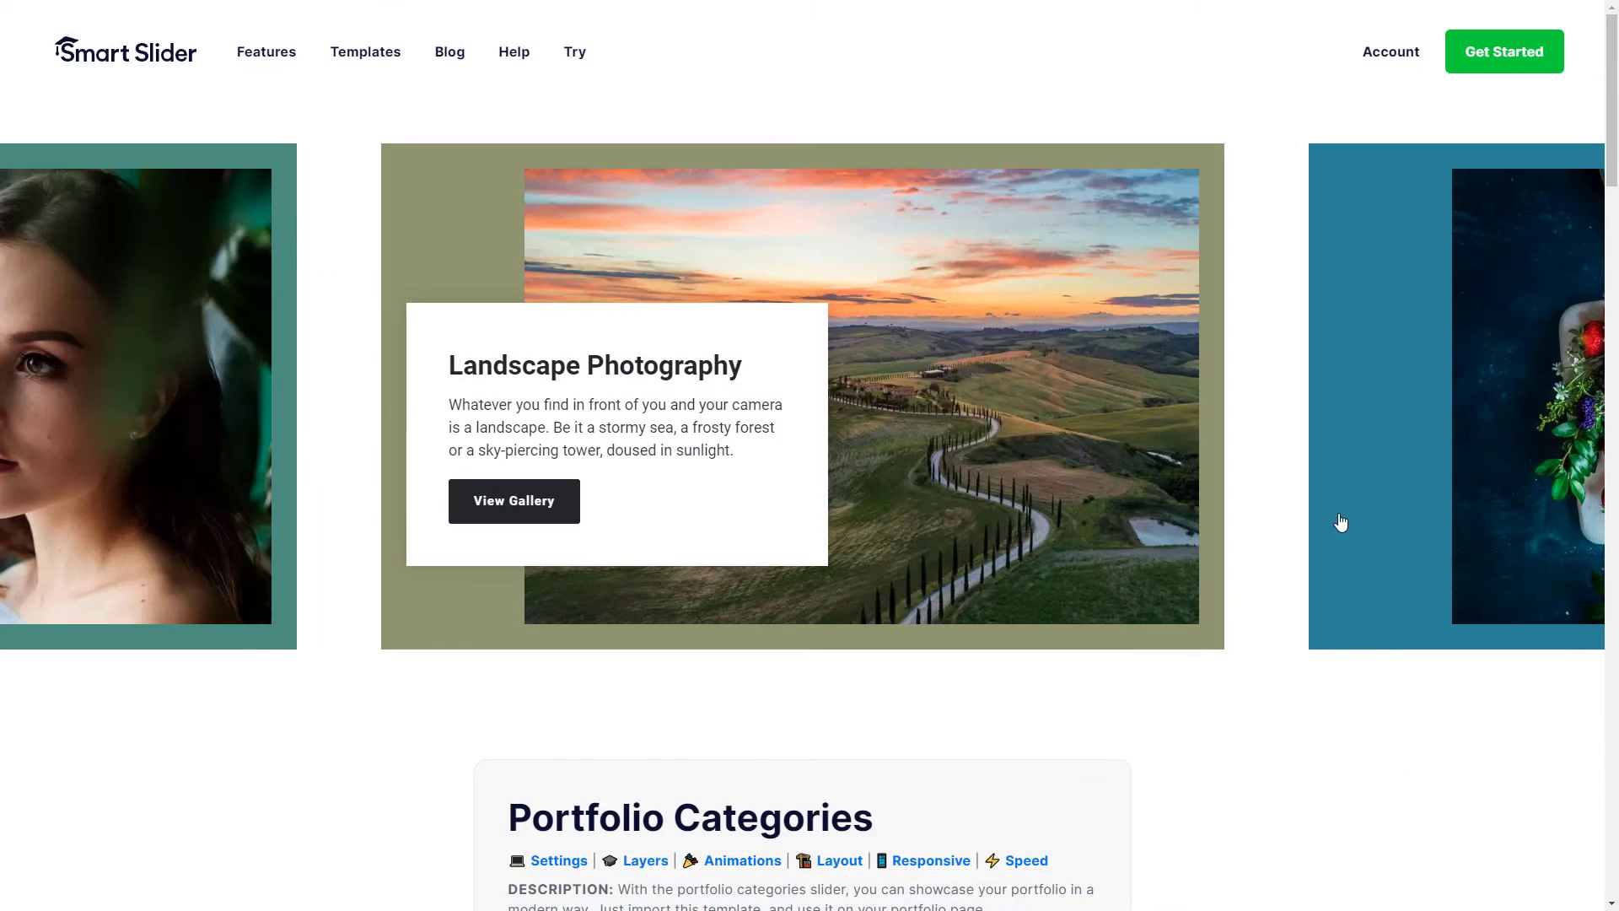
Advance the Portfolio Categories carousel past Food Photography to centre Drone Photography
{"action": "left_click", "coordinate": [1348, 452]}
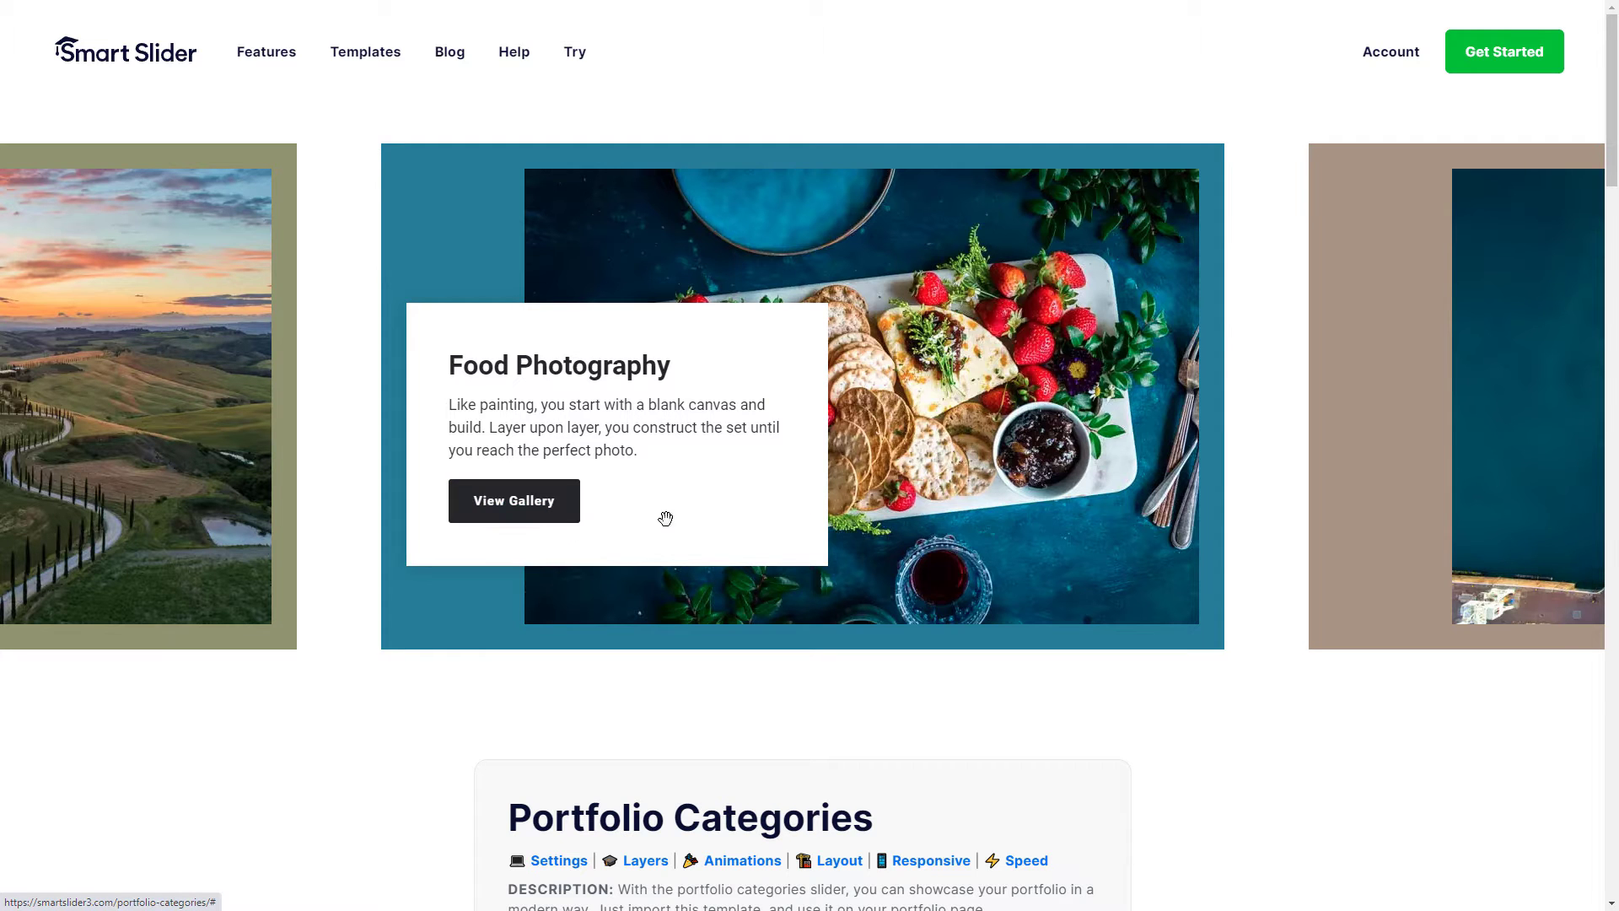
{"action": "left_click", "coordinate": [1337, 456]}
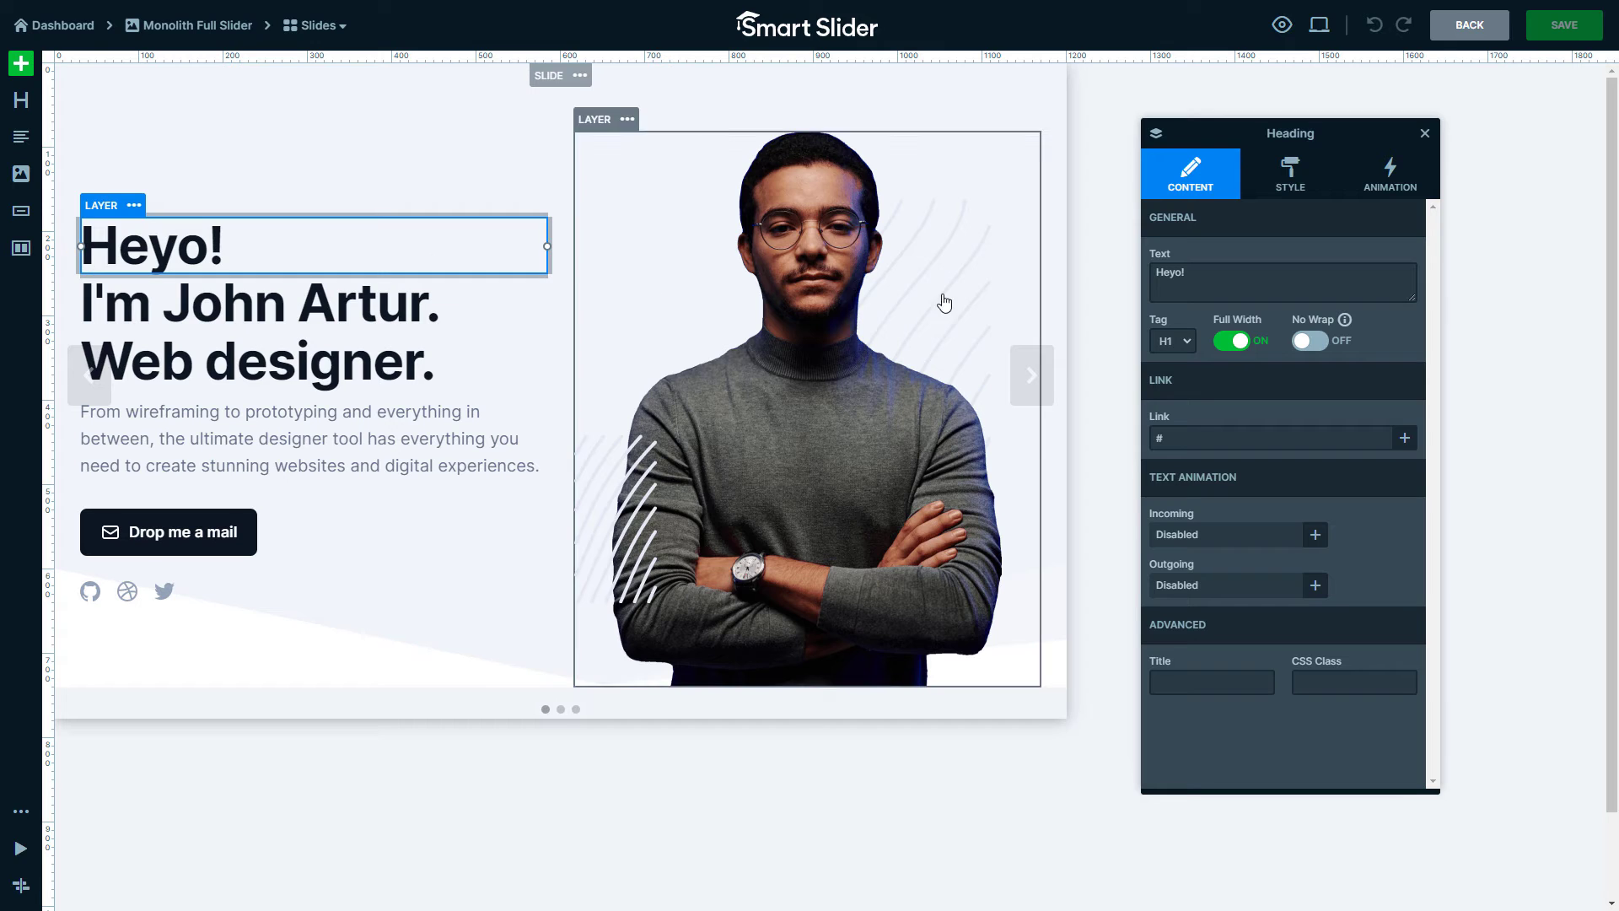
Browse the heading font families, keep Inter, and return to the Monolith Full Slider settings
{"action": "left_click", "coordinate": [1267, 200]}
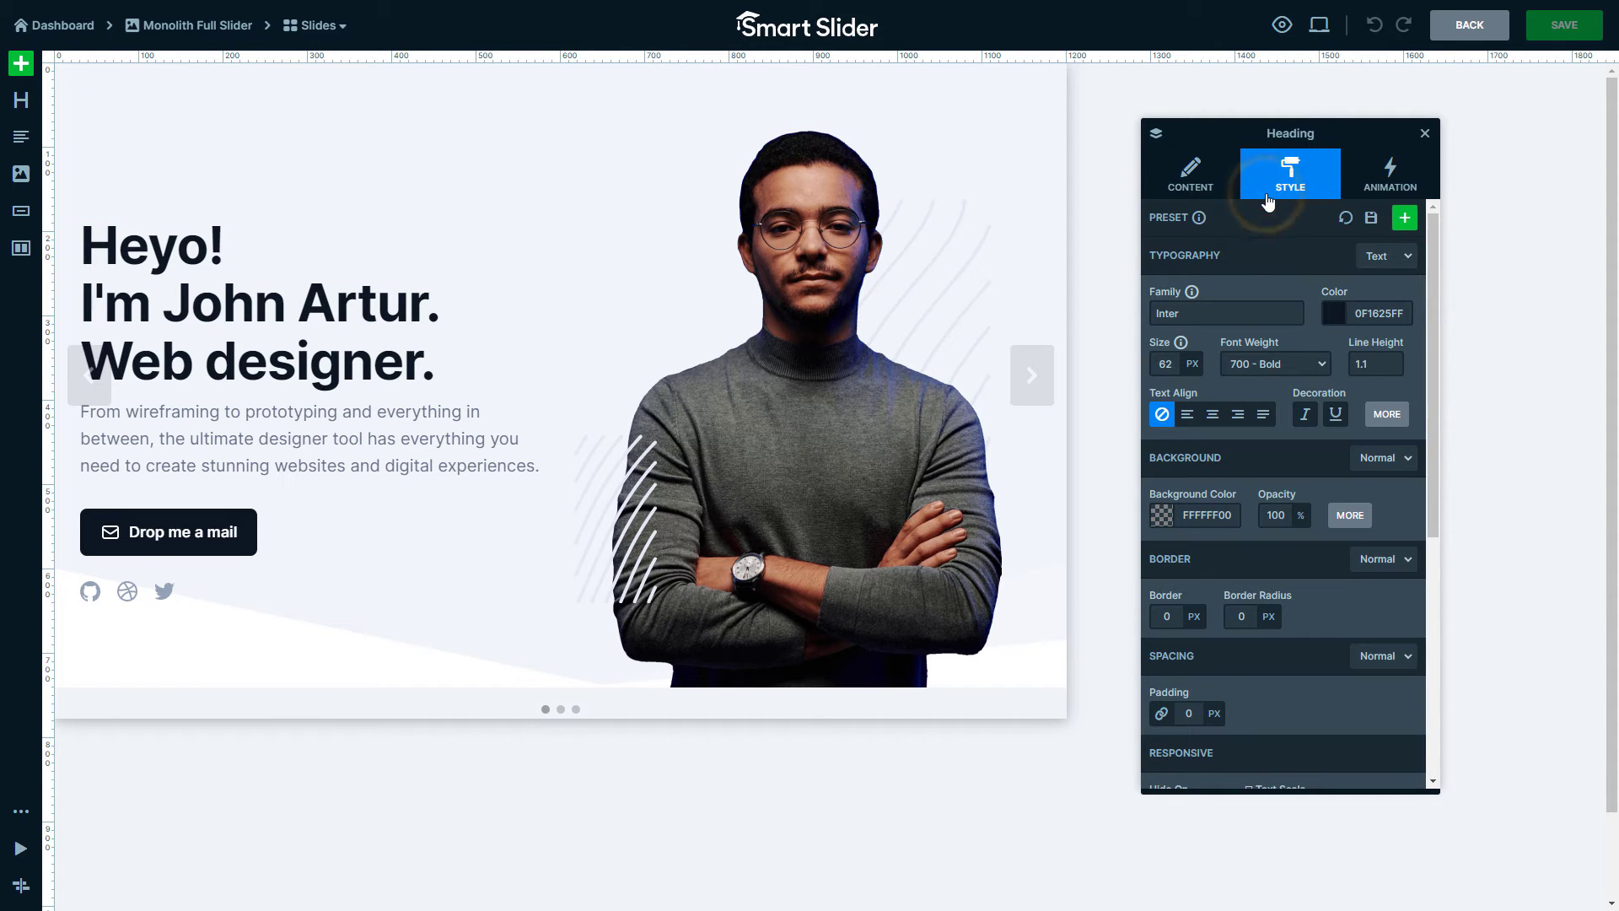
{"action": "left_click", "coordinate": [1227, 312]}
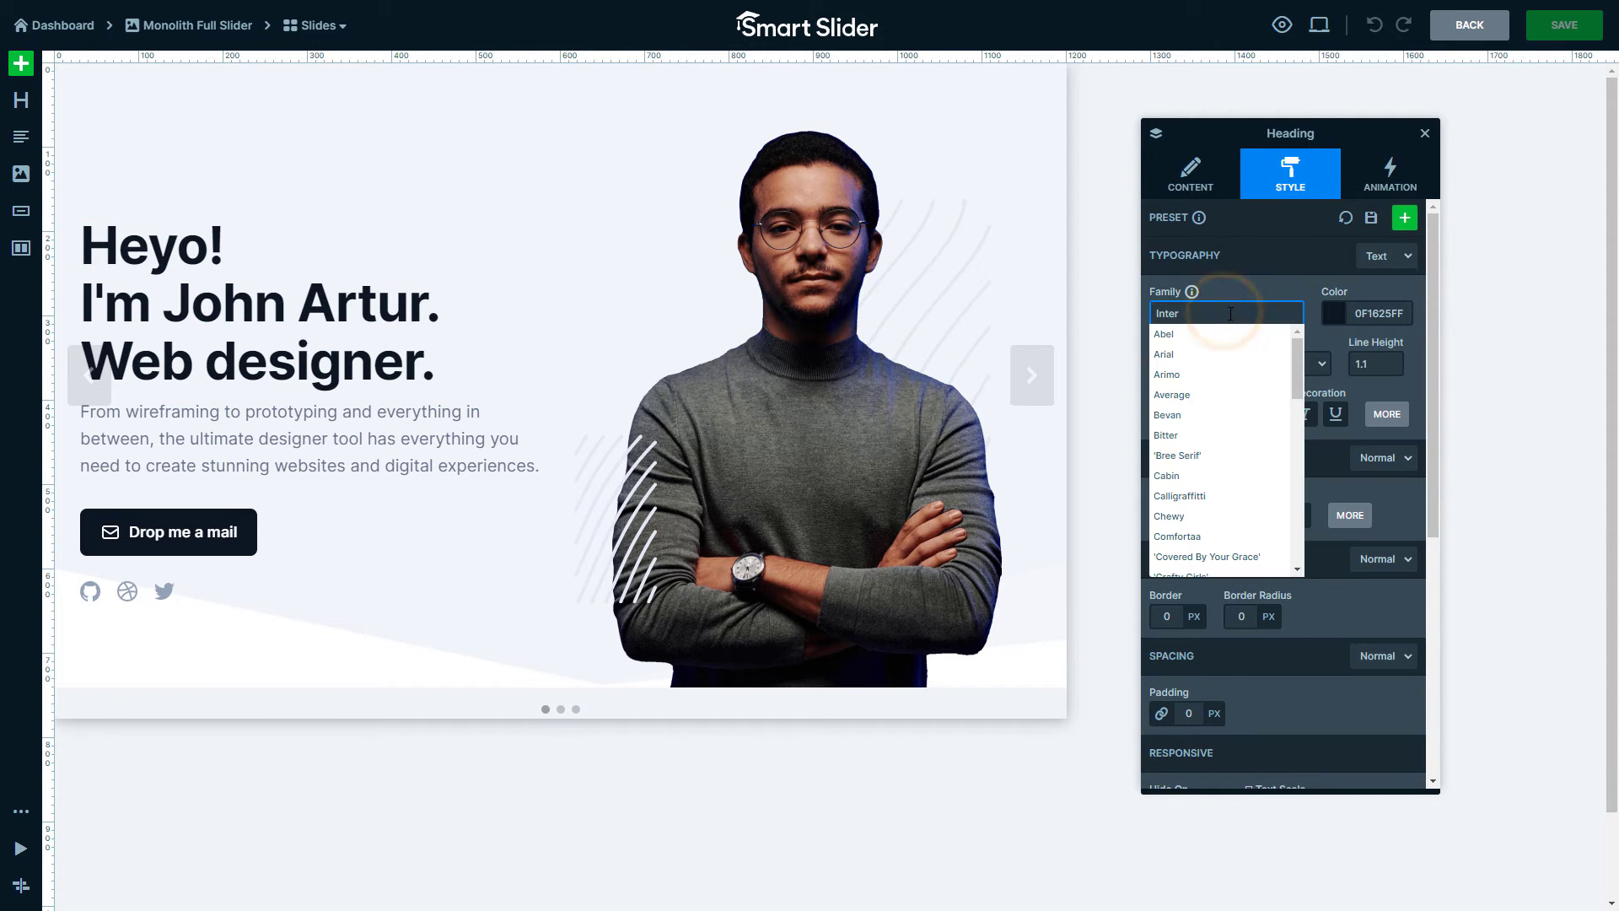
{"action": "left_click_drag", "start_coordinate": [1297, 375], "coordinate": [1301, 548]}
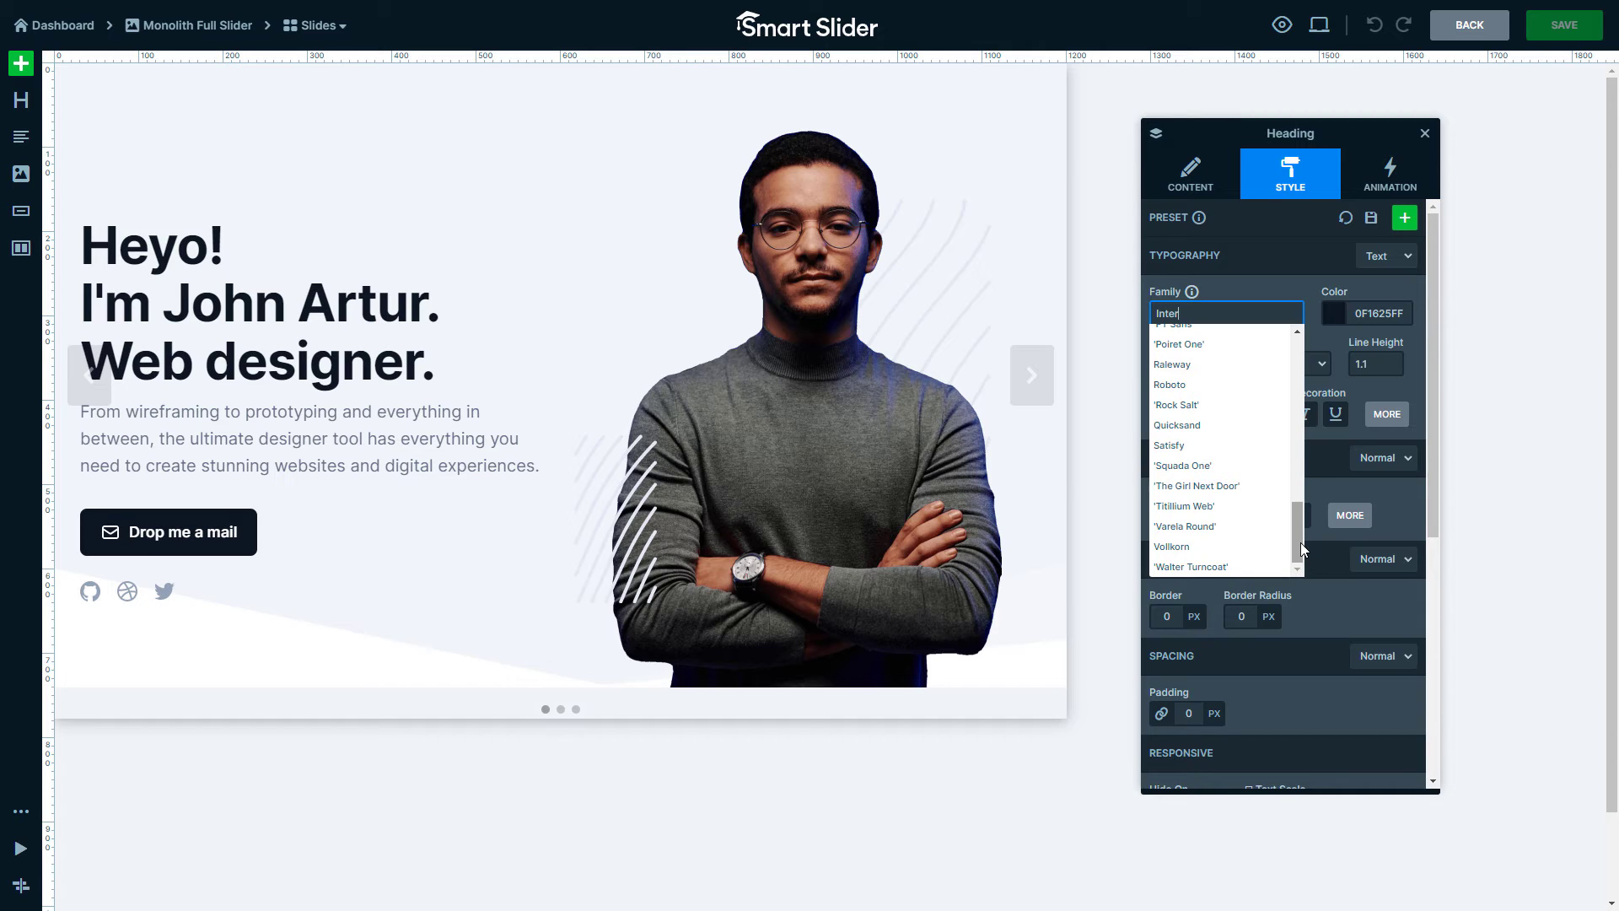
{"action": "left_click", "coordinate": [1310, 561]}
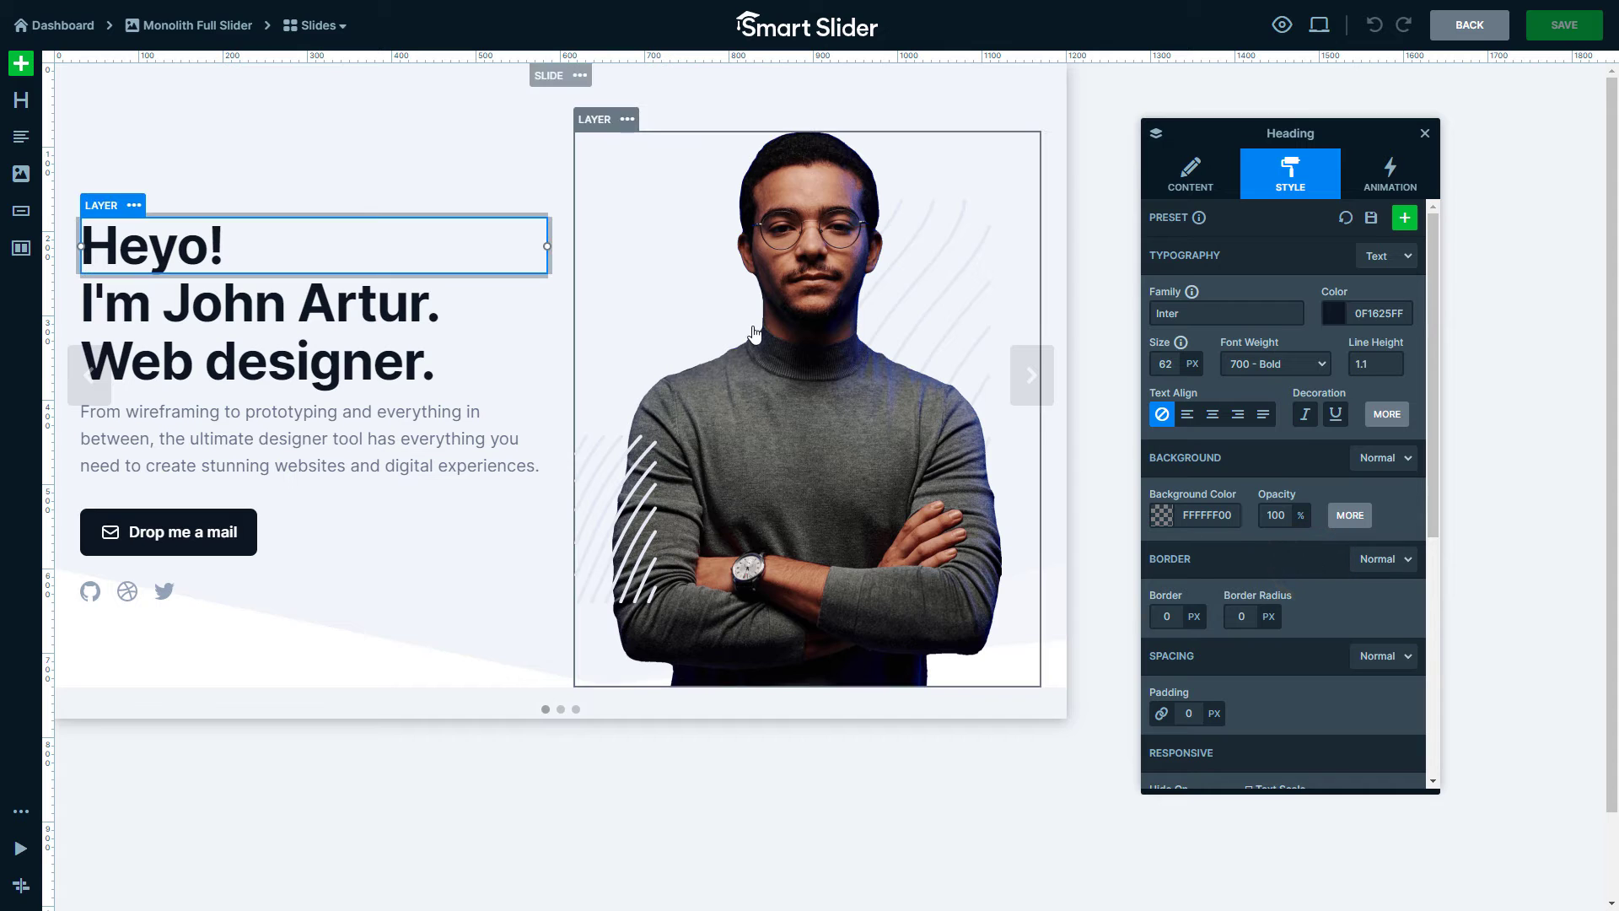
{"action": "left_click", "coordinate": [215, 32]}
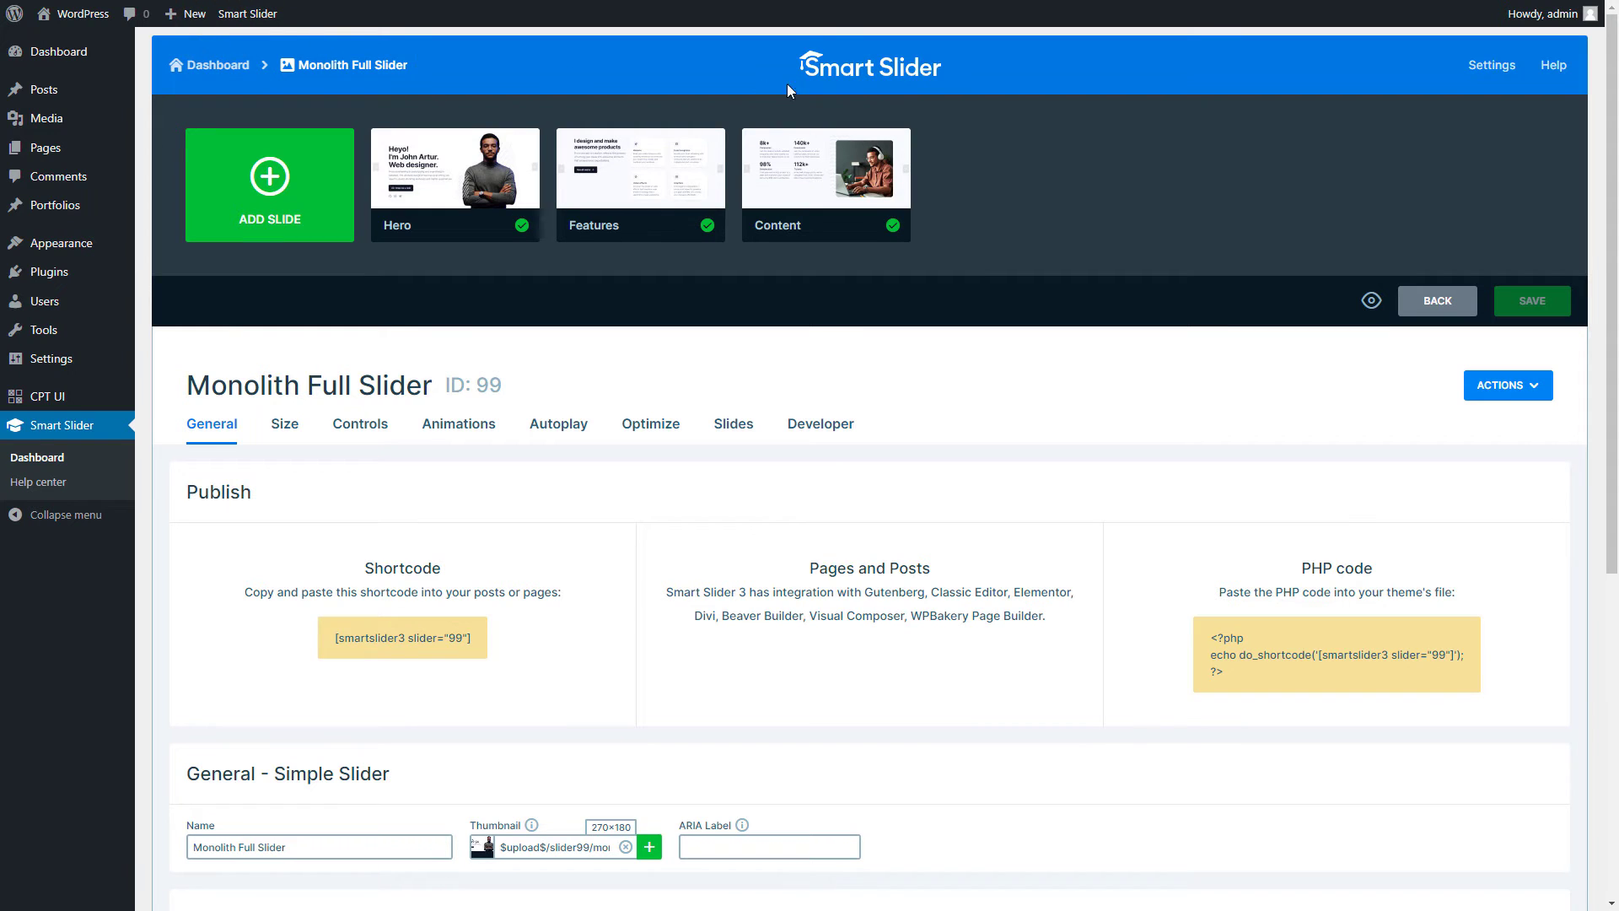
Show the global Fonts settings with default family Roboto,Arial and the preset font families
{"action": "left_click", "coordinate": [1485, 67]}
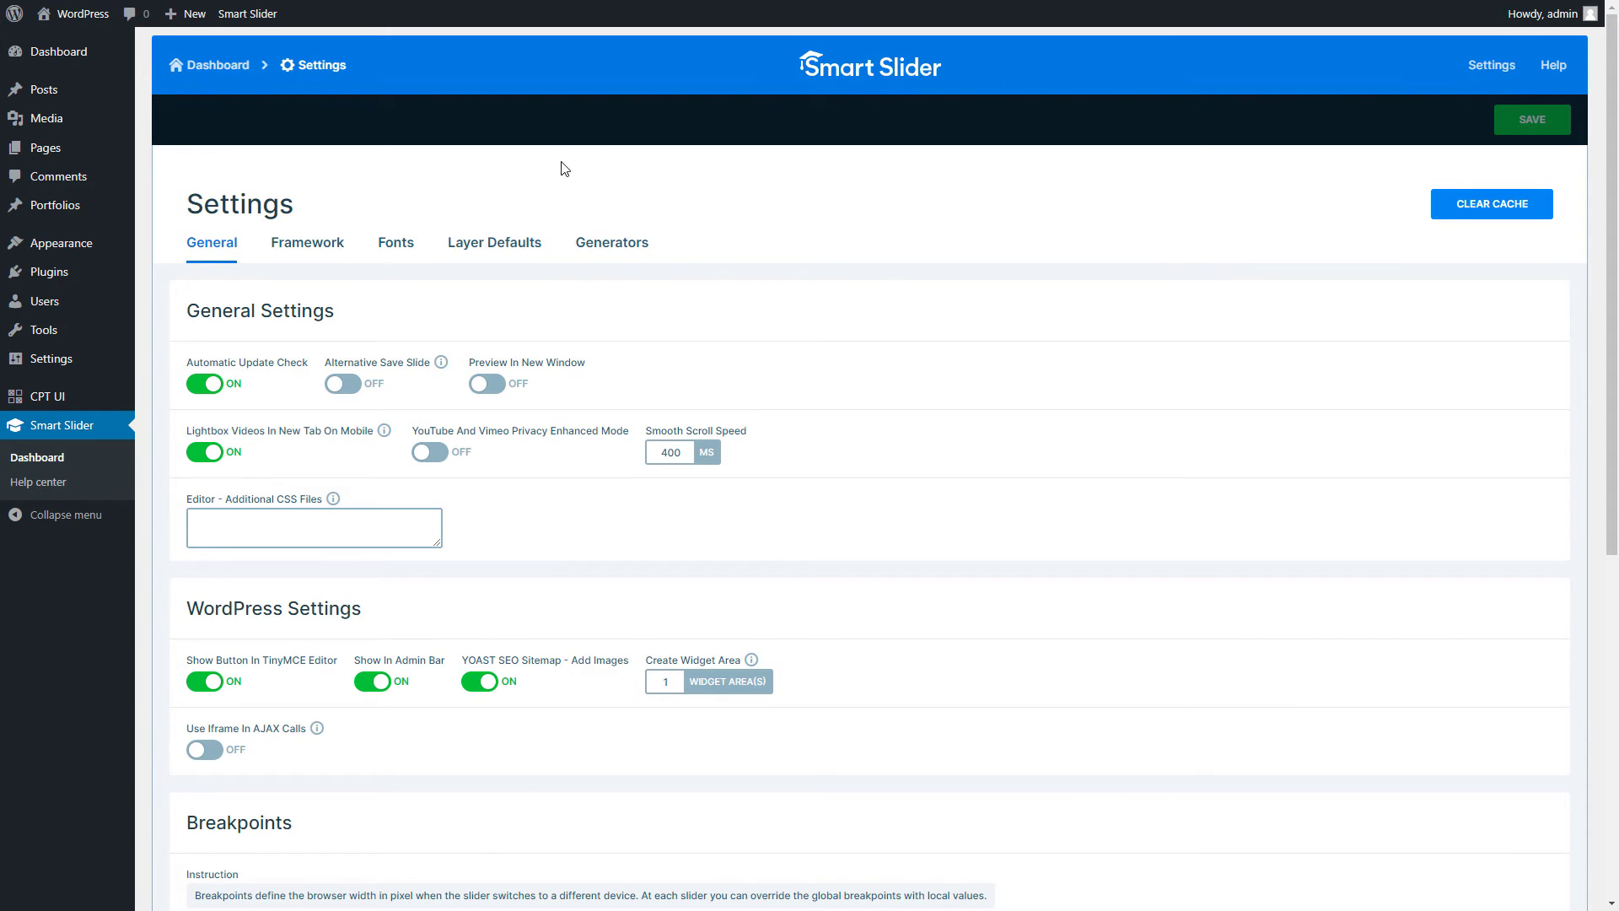
{"action": "left_click", "coordinate": [394, 253]}
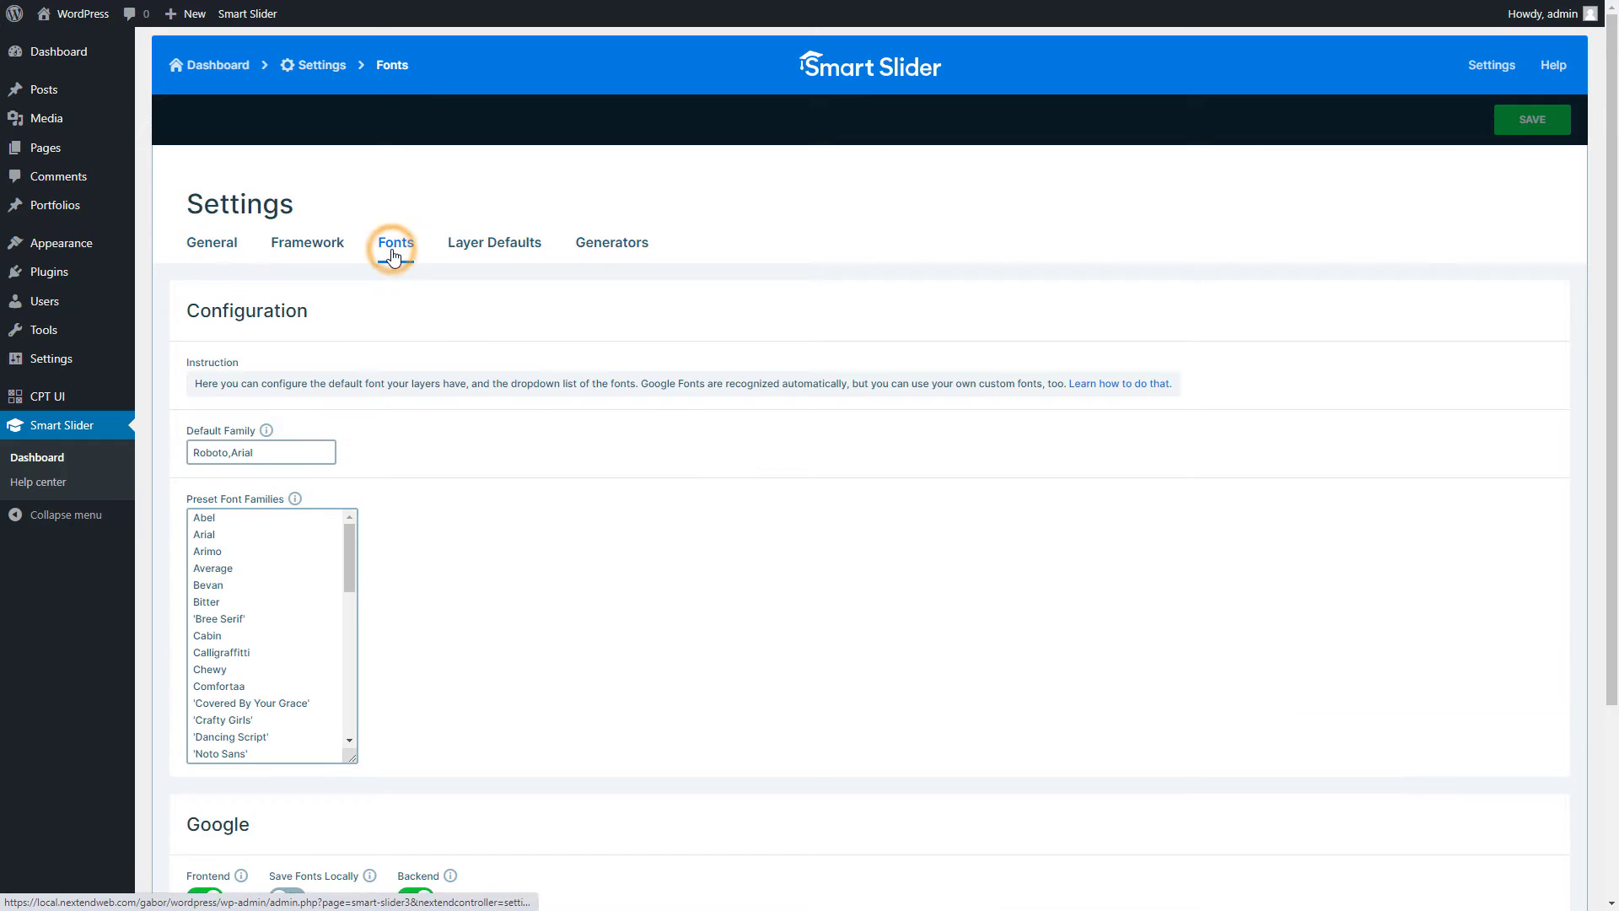
{"action": "scroll", "coordinate": [391, 253], "scroll_direction": "down", "scroll_amount": 2}
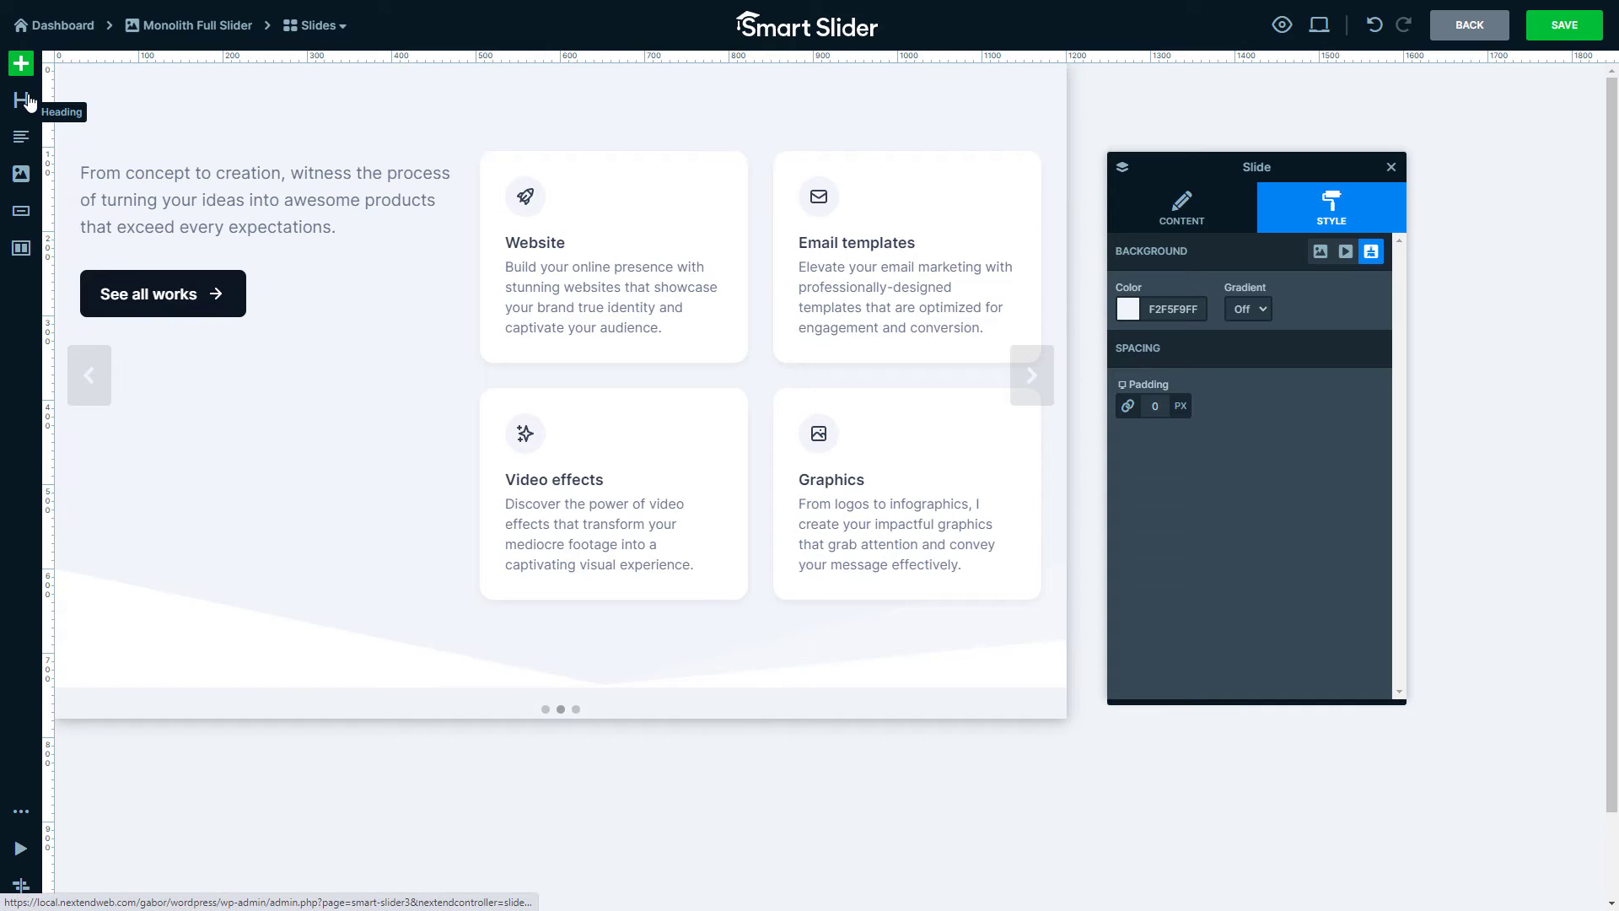
Add a Heading layer above the paragraph and change its font to Quicksand
{"action": "left_click_drag", "start_coordinate": [27, 102], "coordinate": [163, 164]}
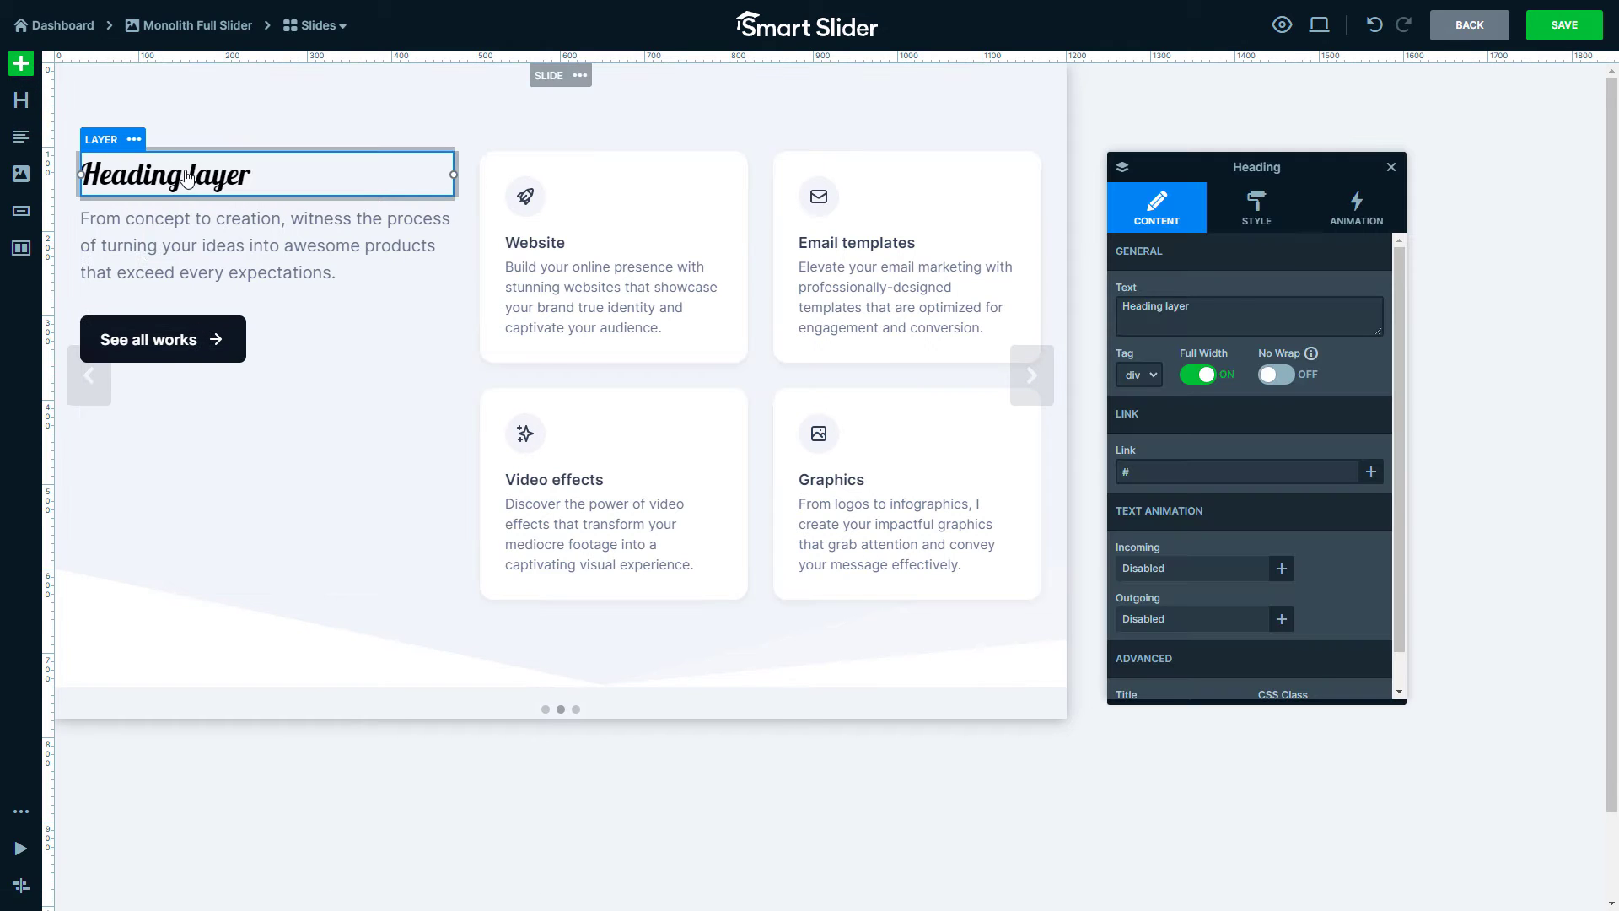
{"action": "left_click", "coordinate": [1229, 224]}
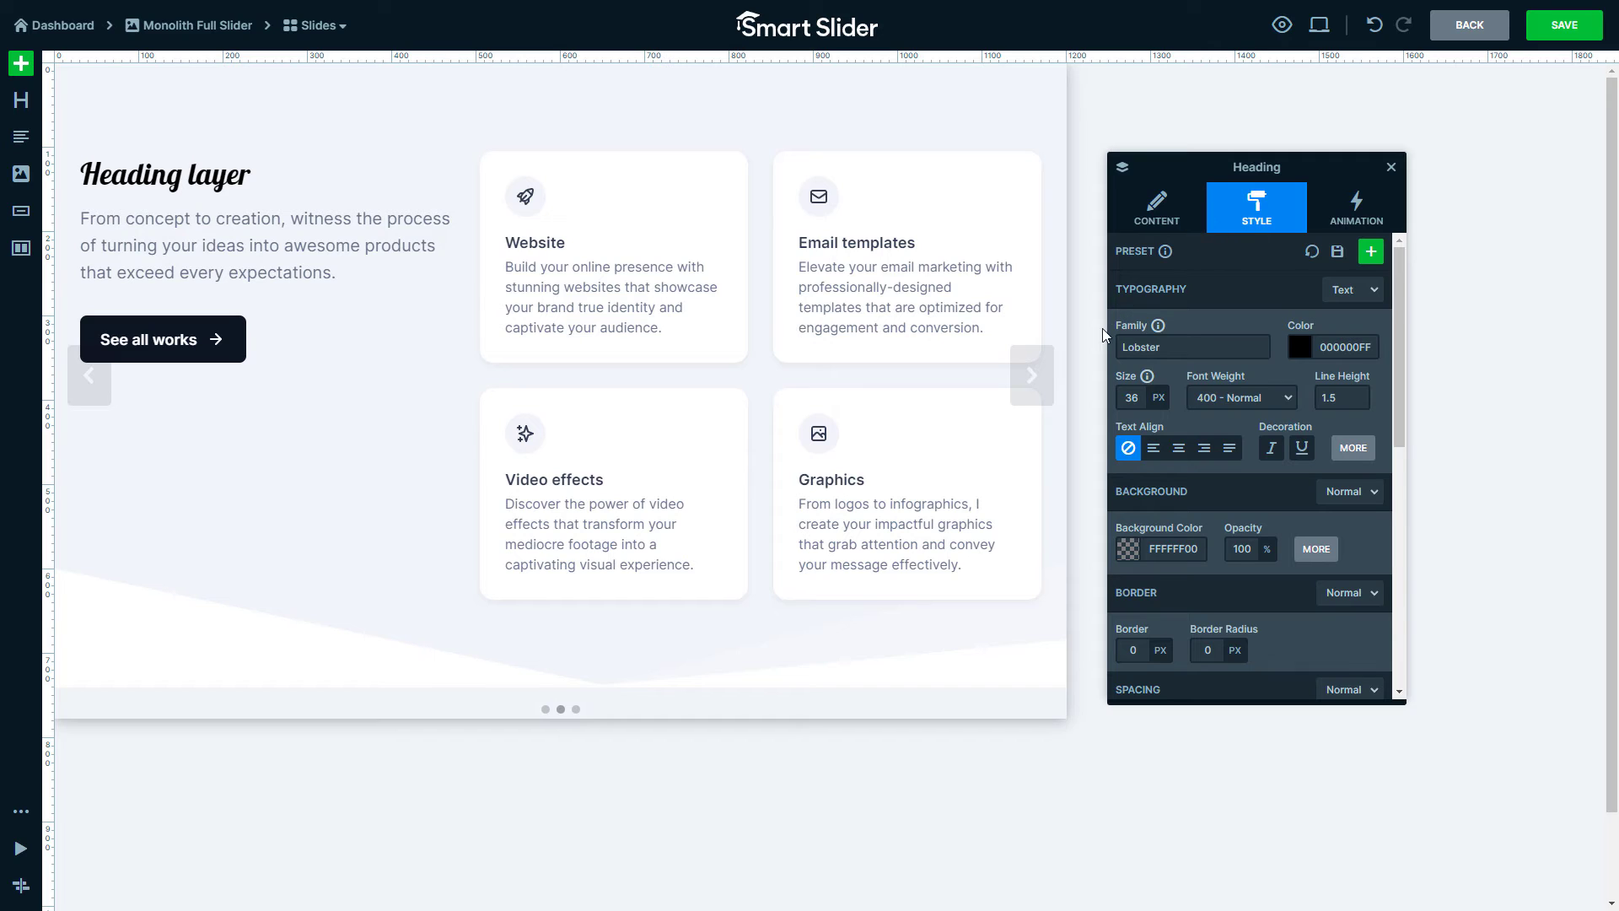
{"action": "left_click", "coordinate": [1173, 351]}
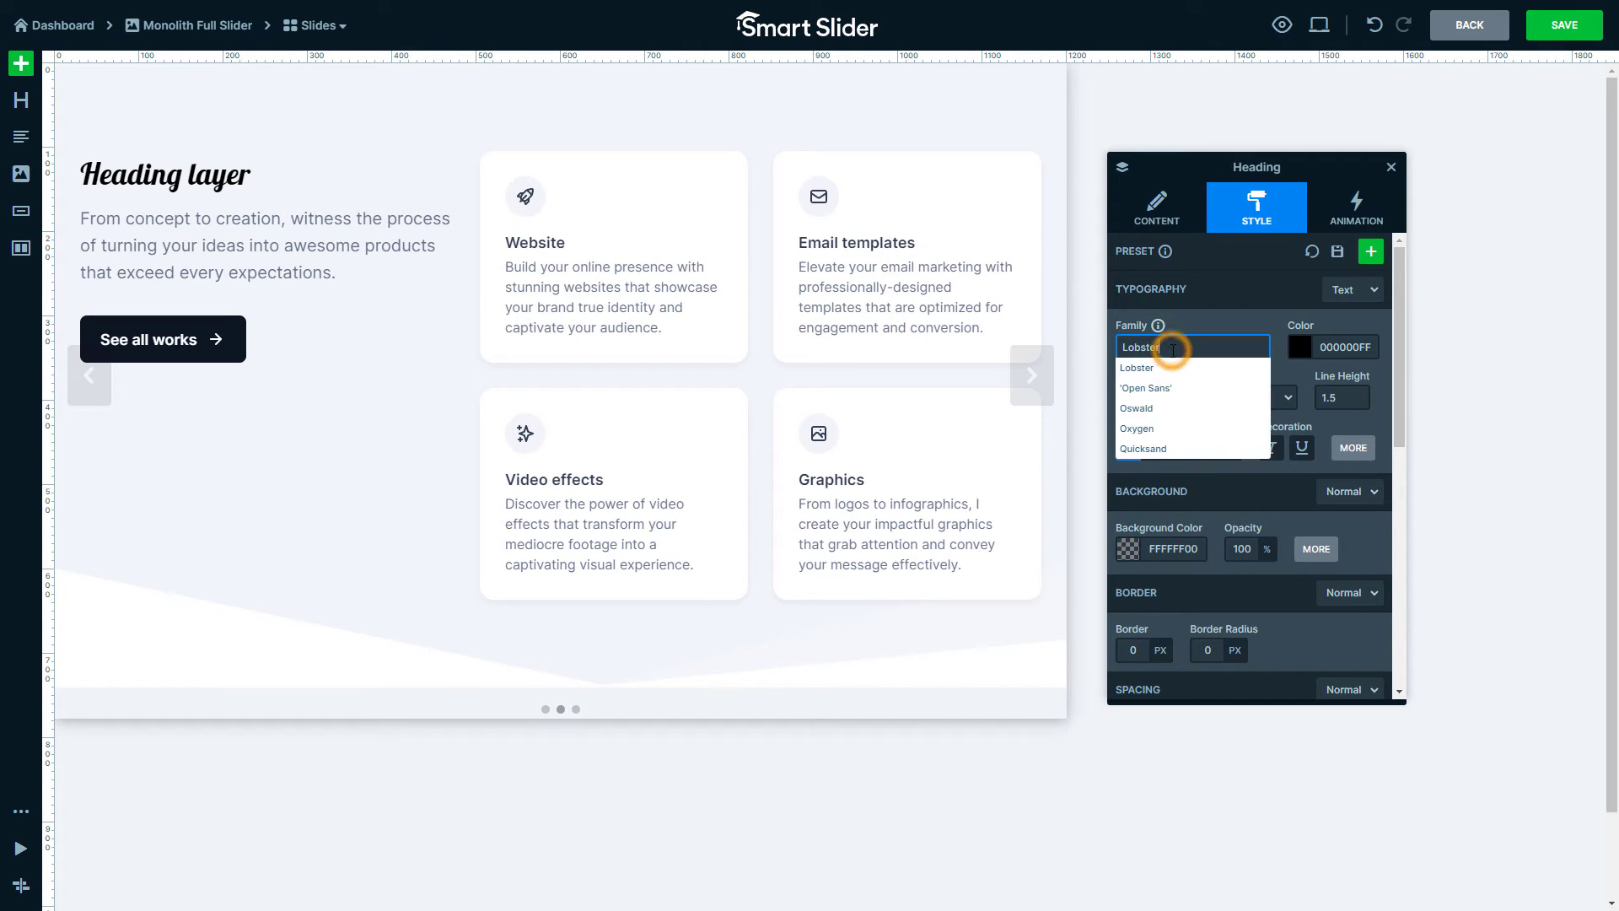
{"action": "left_click", "coordinate": [1148, 450]}
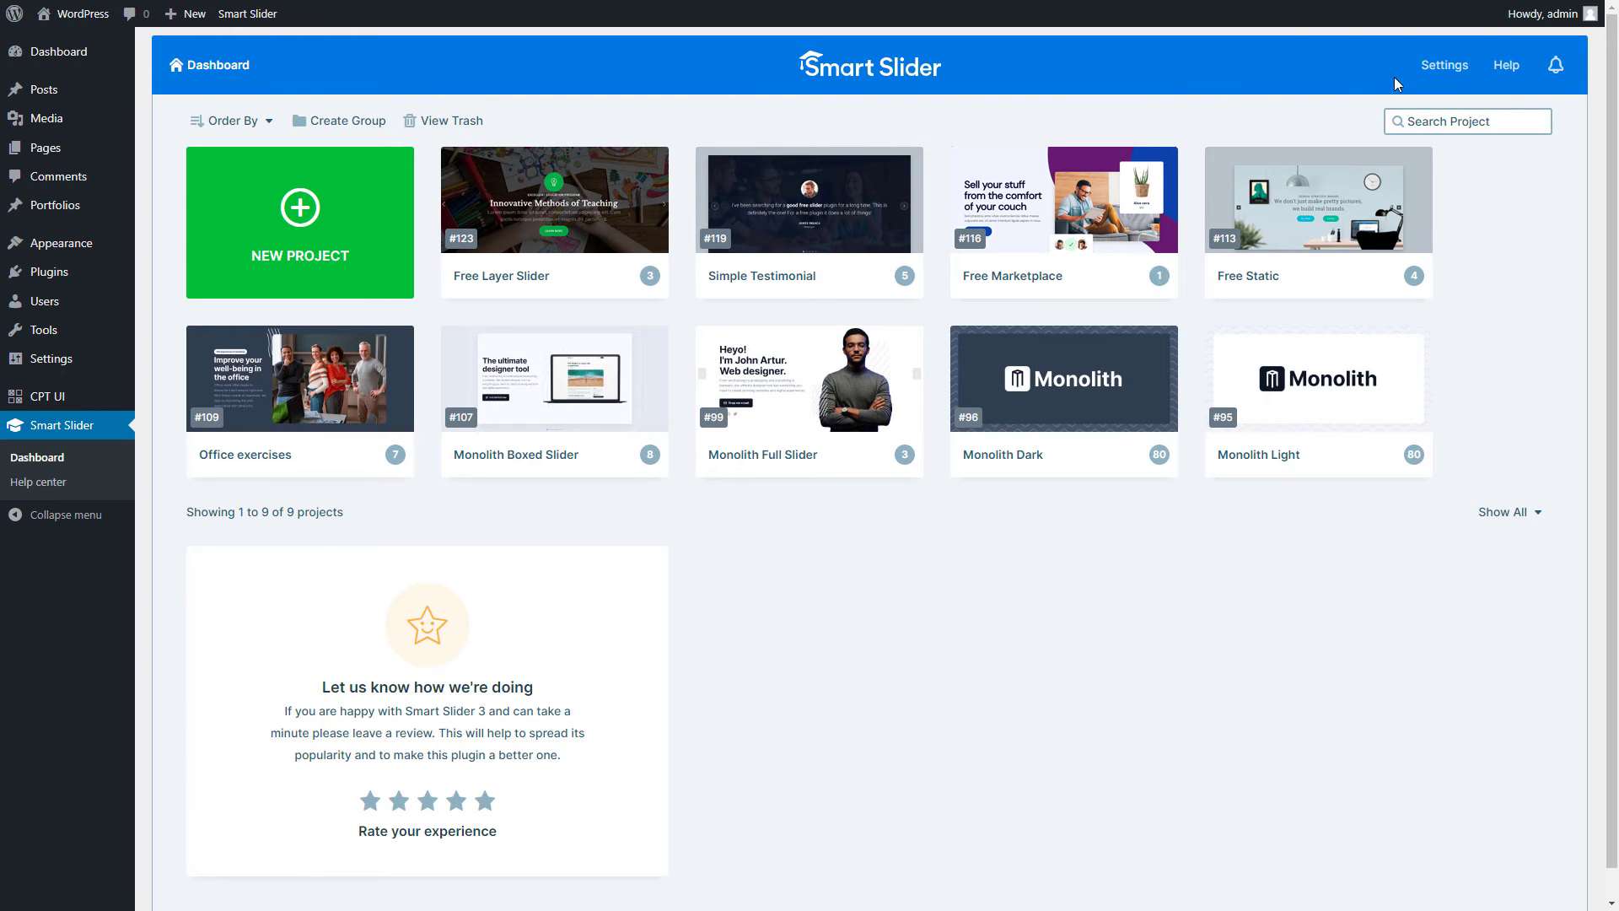
Bring the Button font and style defaults into view under Settings' Layer Defaults
{"action": "left_click", "coordinate": [1431, 72]}
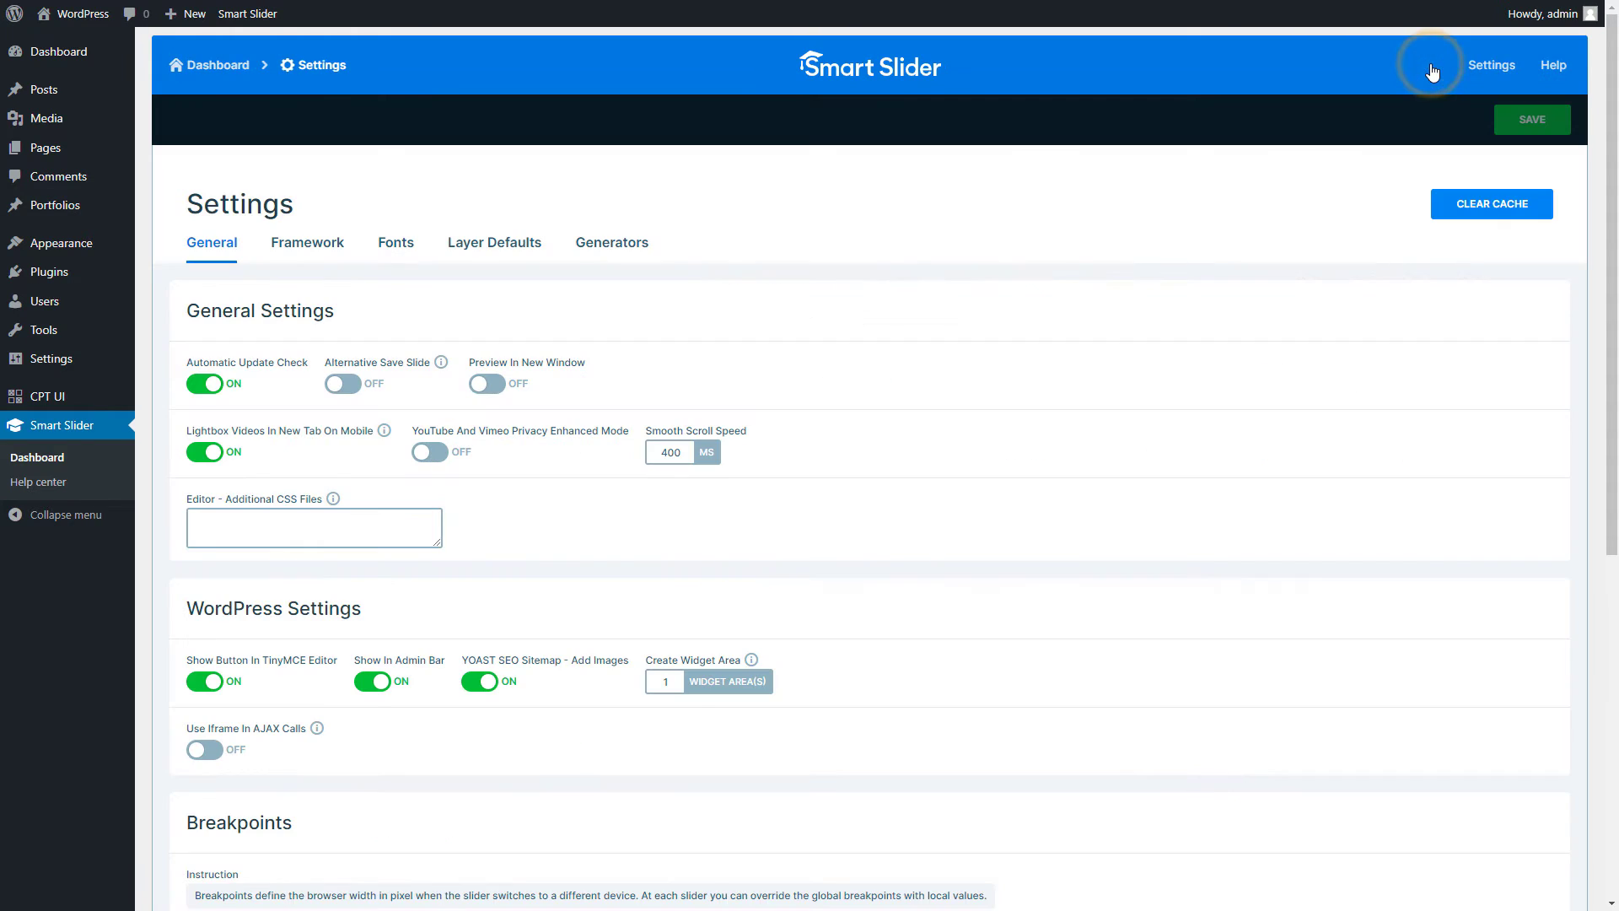
{"action": "left_click", "coordinate": [508, 246]}
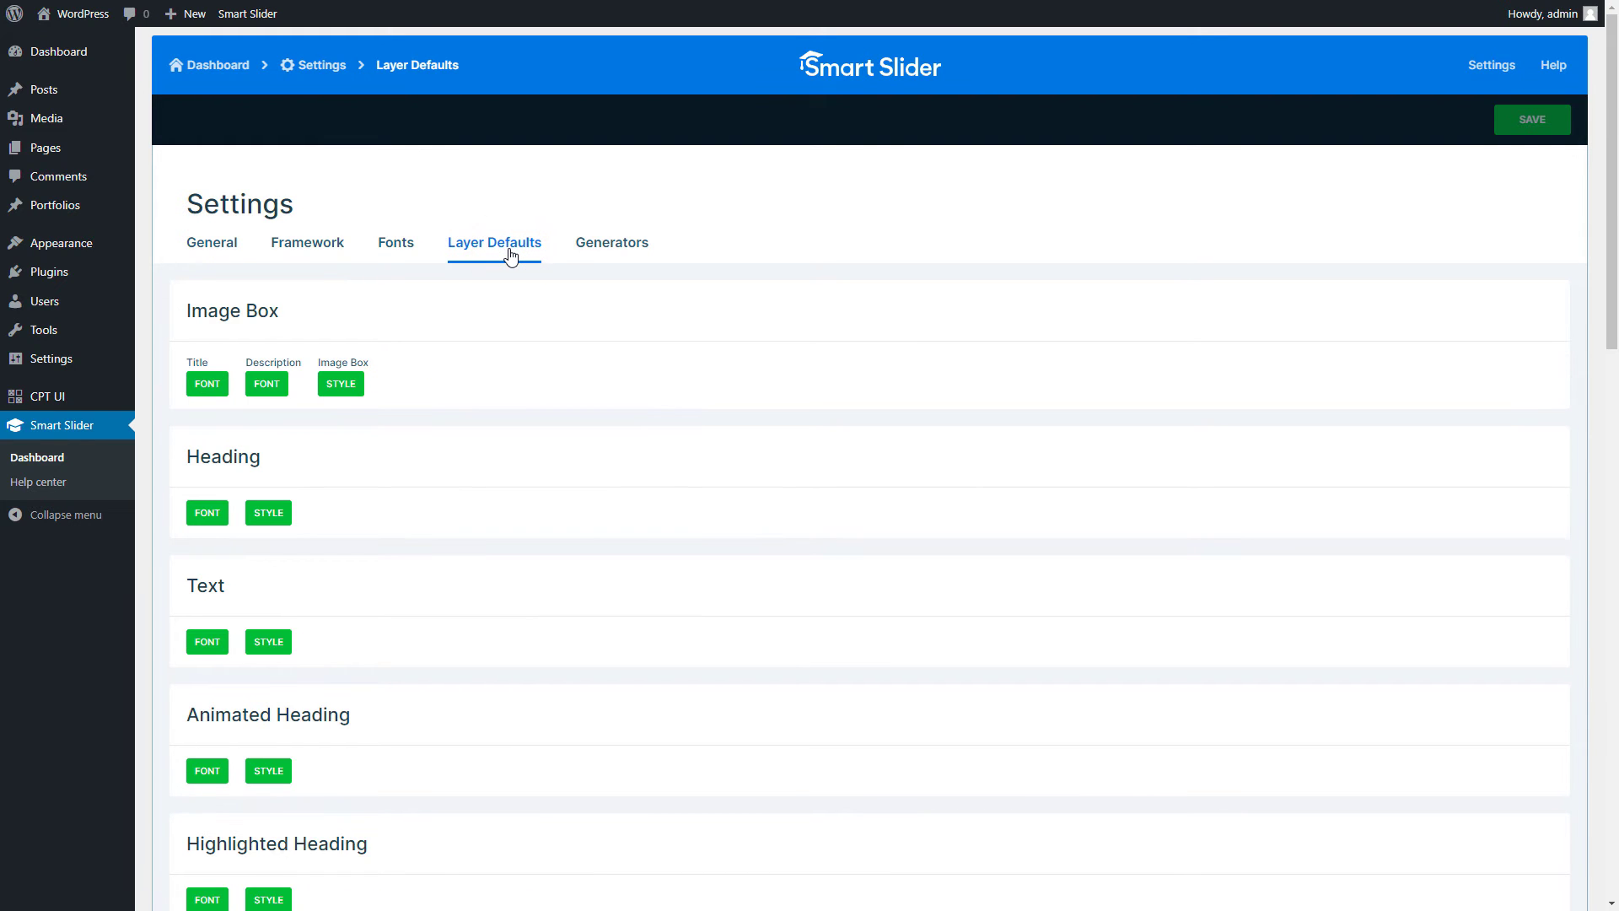
{"action": "scroll", "coordinate": [499, 291], "scroll_direction": "down", "scroll_amount": 10}
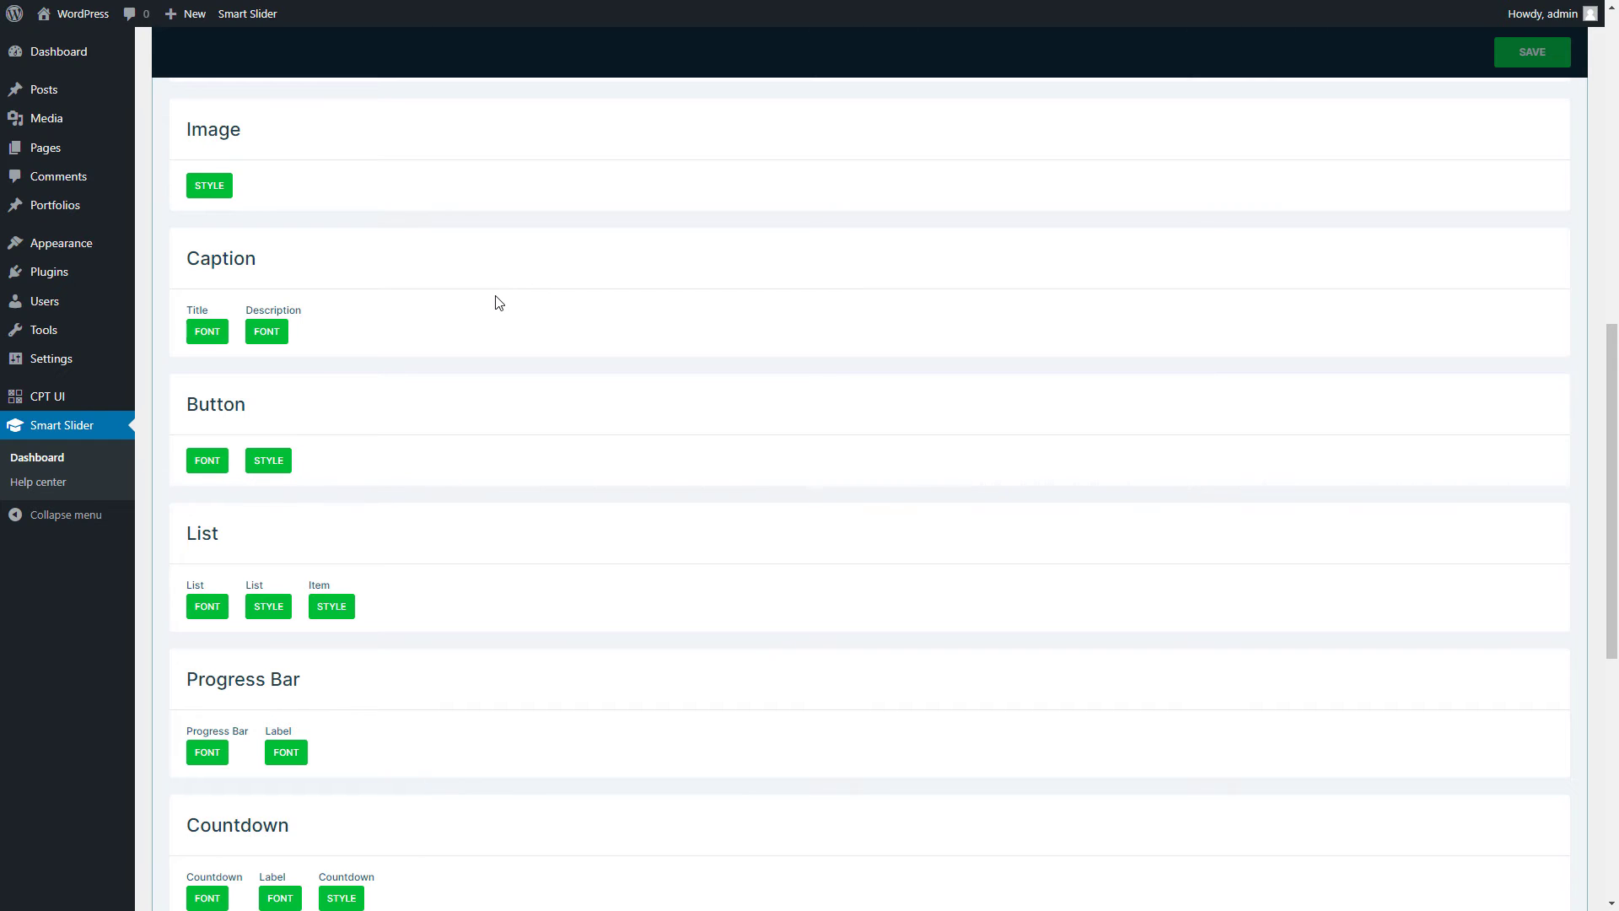
Set the default button font to Open Sans at 14px and apply it
{"action": "left_click", "coordinate": [207, 468]}
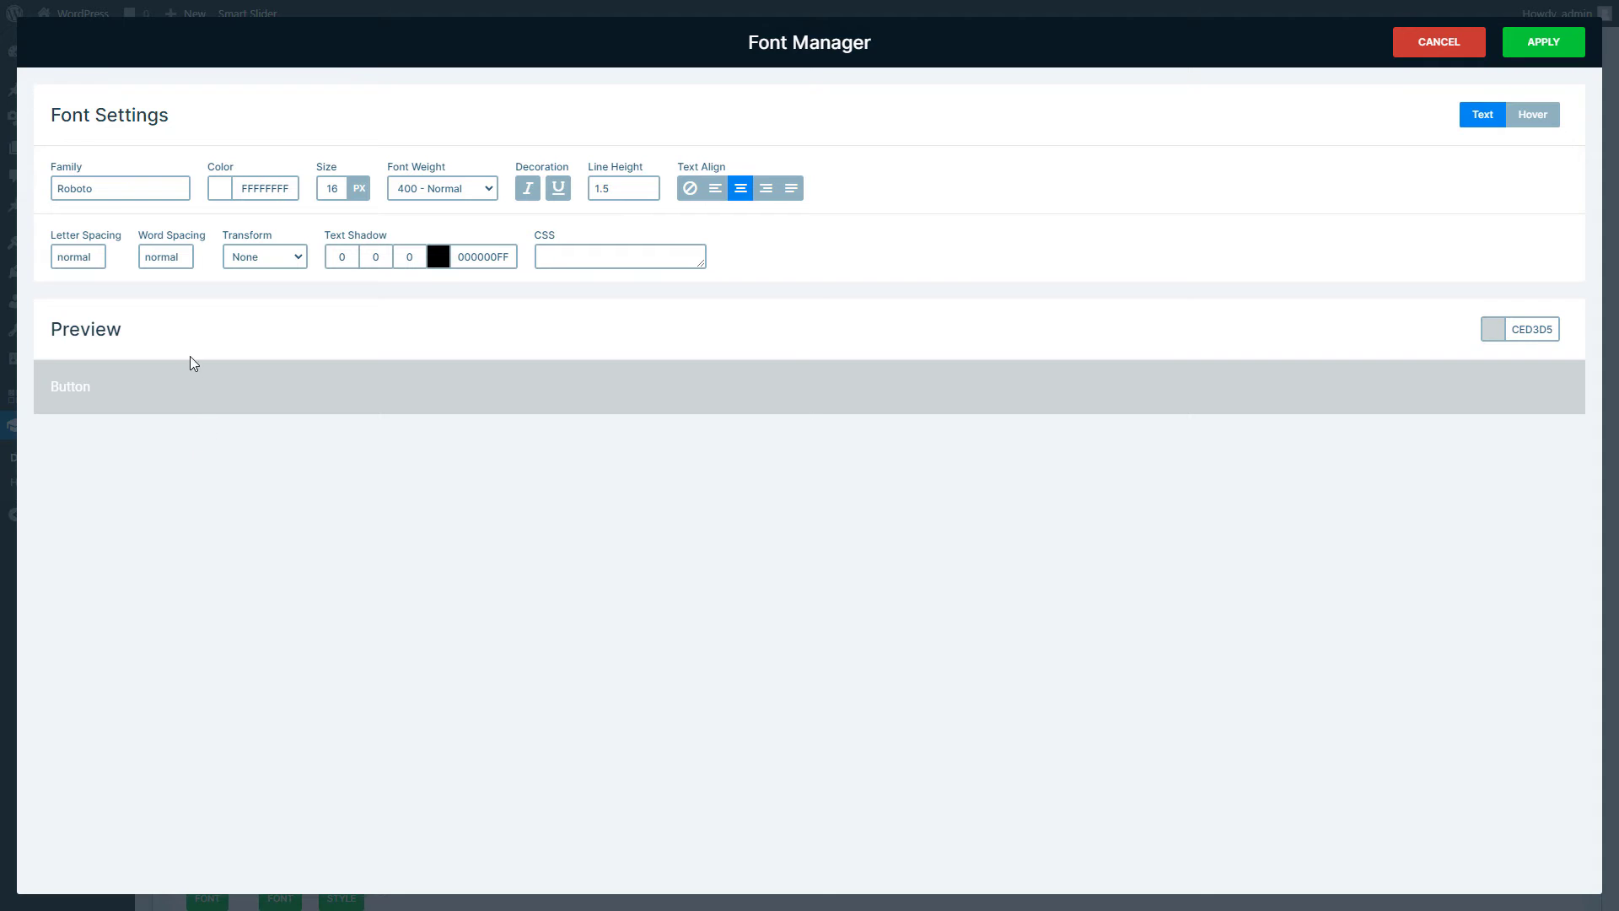
{"action": "left_click", "coordinate": [128, 189]}
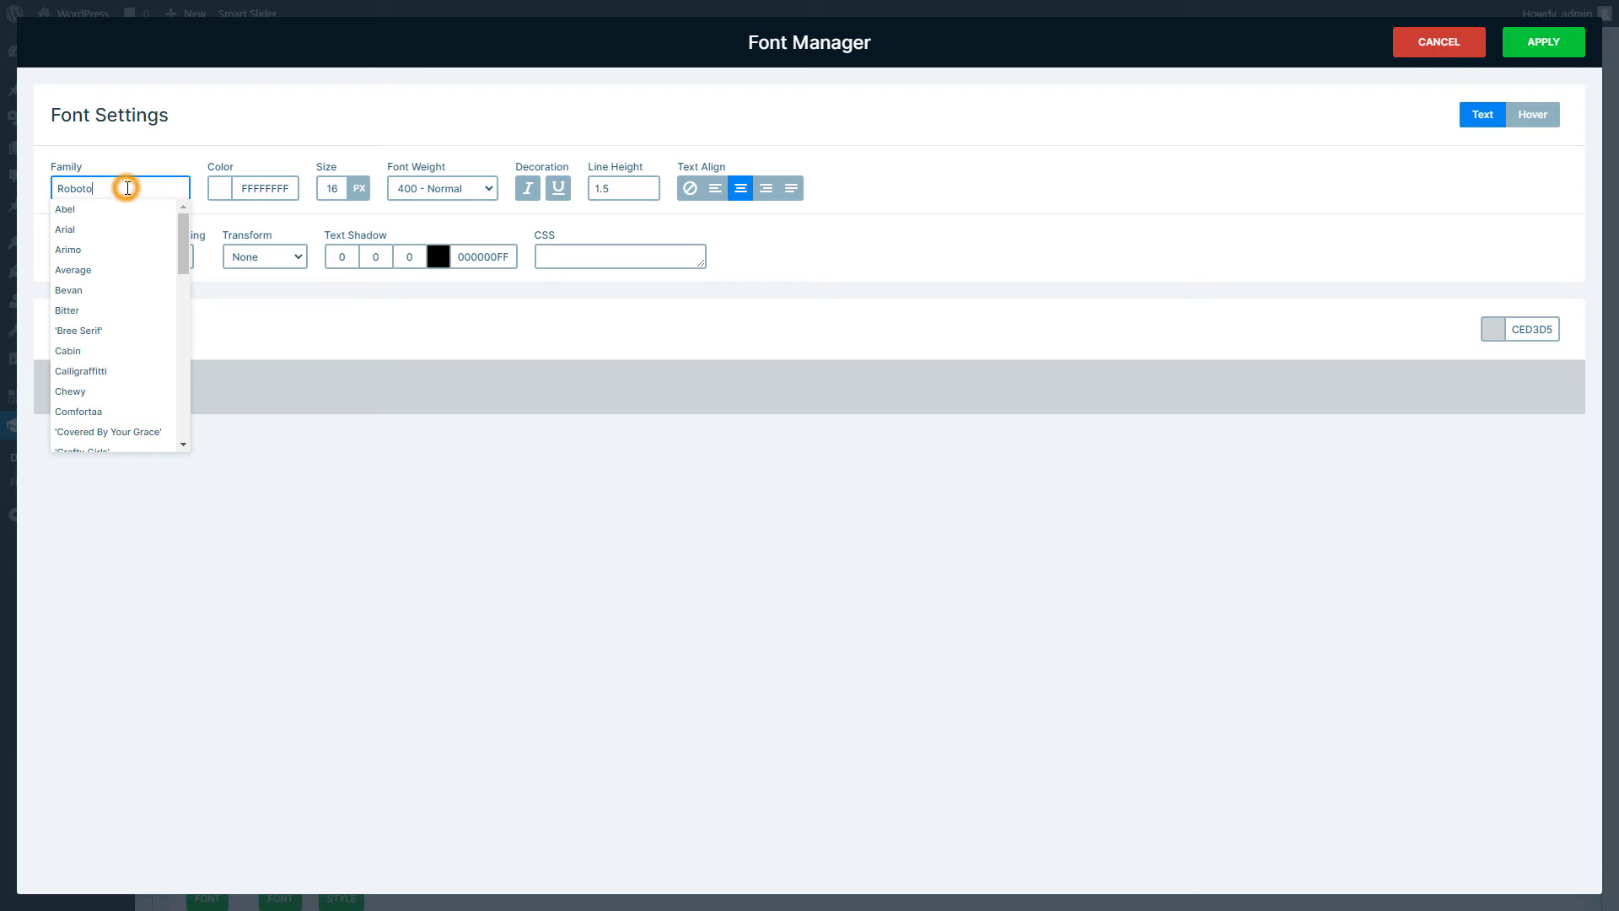
{"action": "scroll", "coordinate": [110, 253], "scroll_direction": "down", "scroll_amount": 5}
{"action": "left_click", "coordinate": [110, 252]}
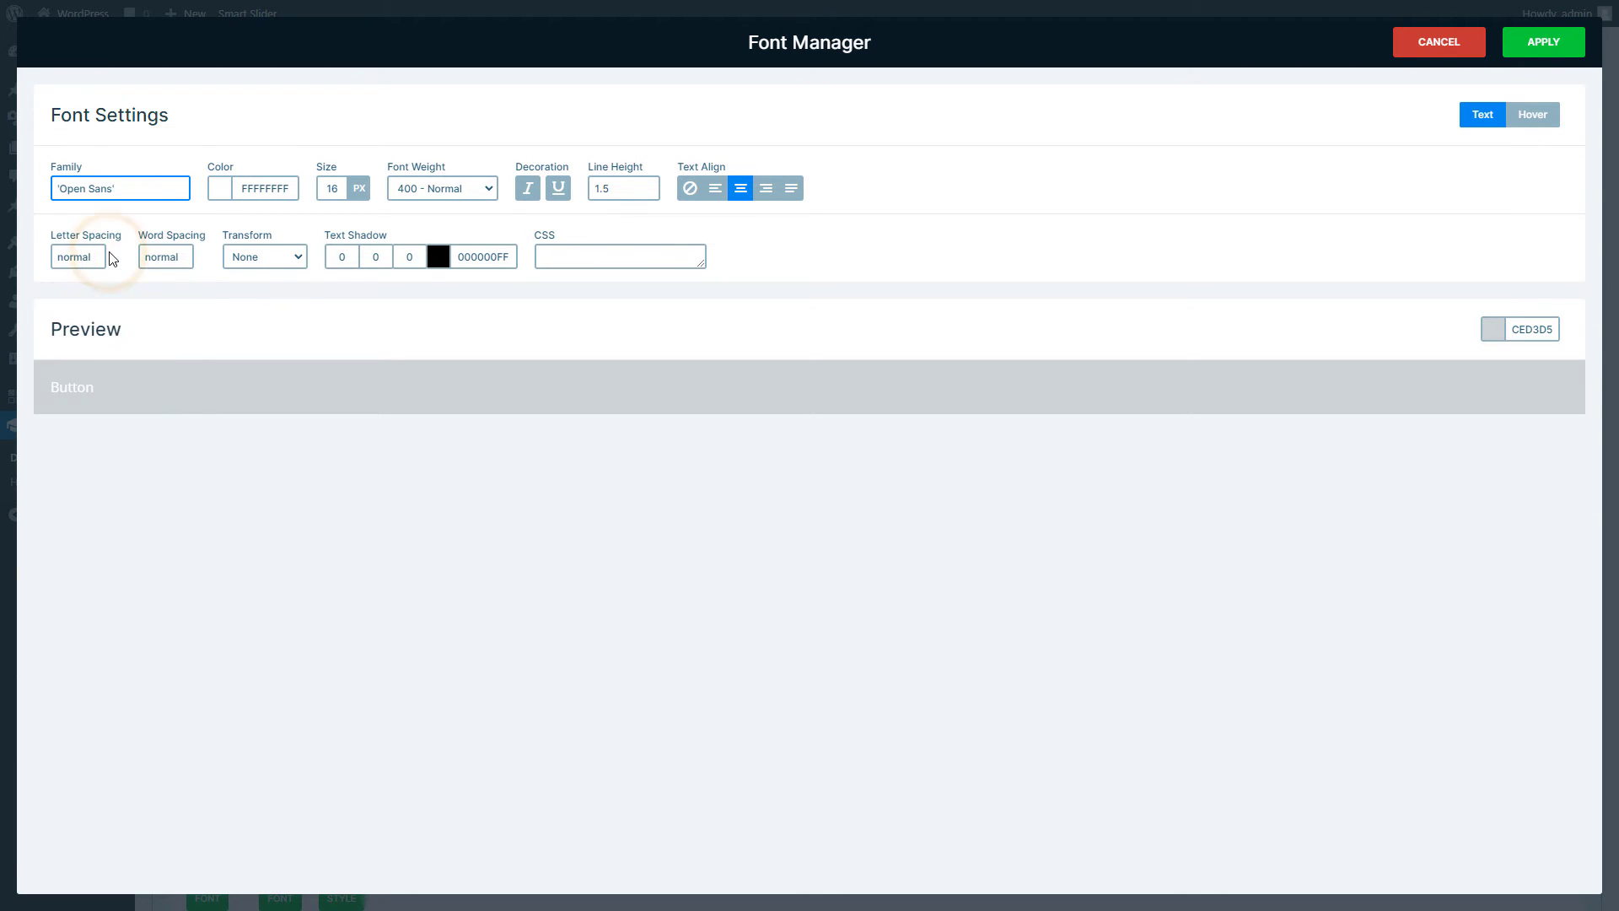
{"action": "double_click", "coordinate": [334, 189]}
{"action": "type", "text": "14"}
{"action": "left_click", "coordinate": [392, 139]}
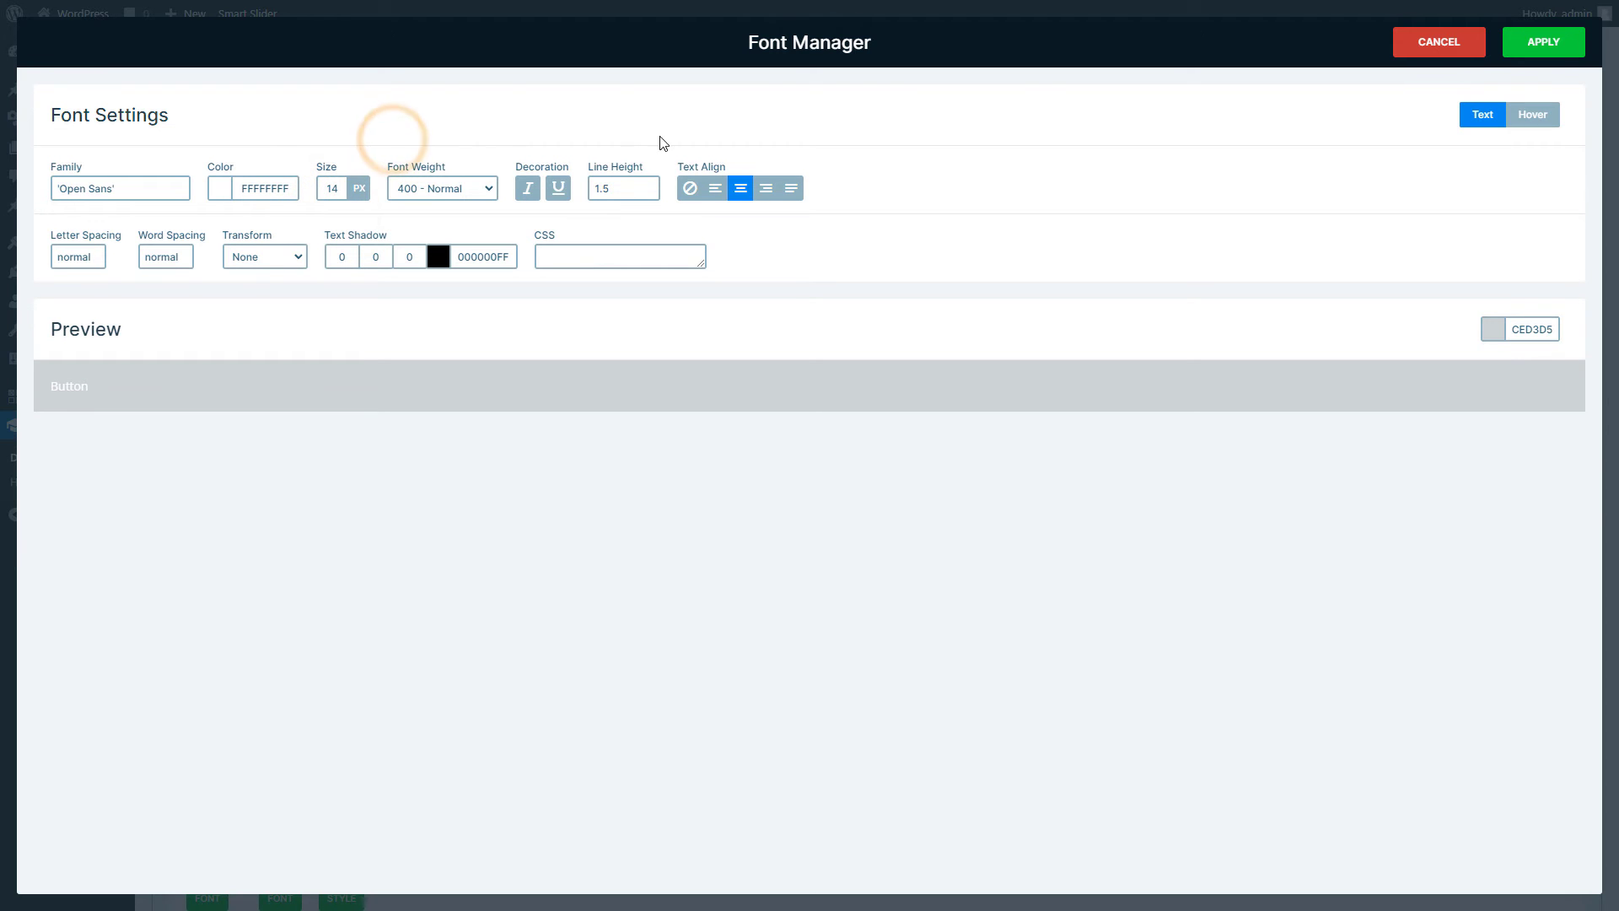
{"action": "left_click", "coordinate": [1545, 47]}
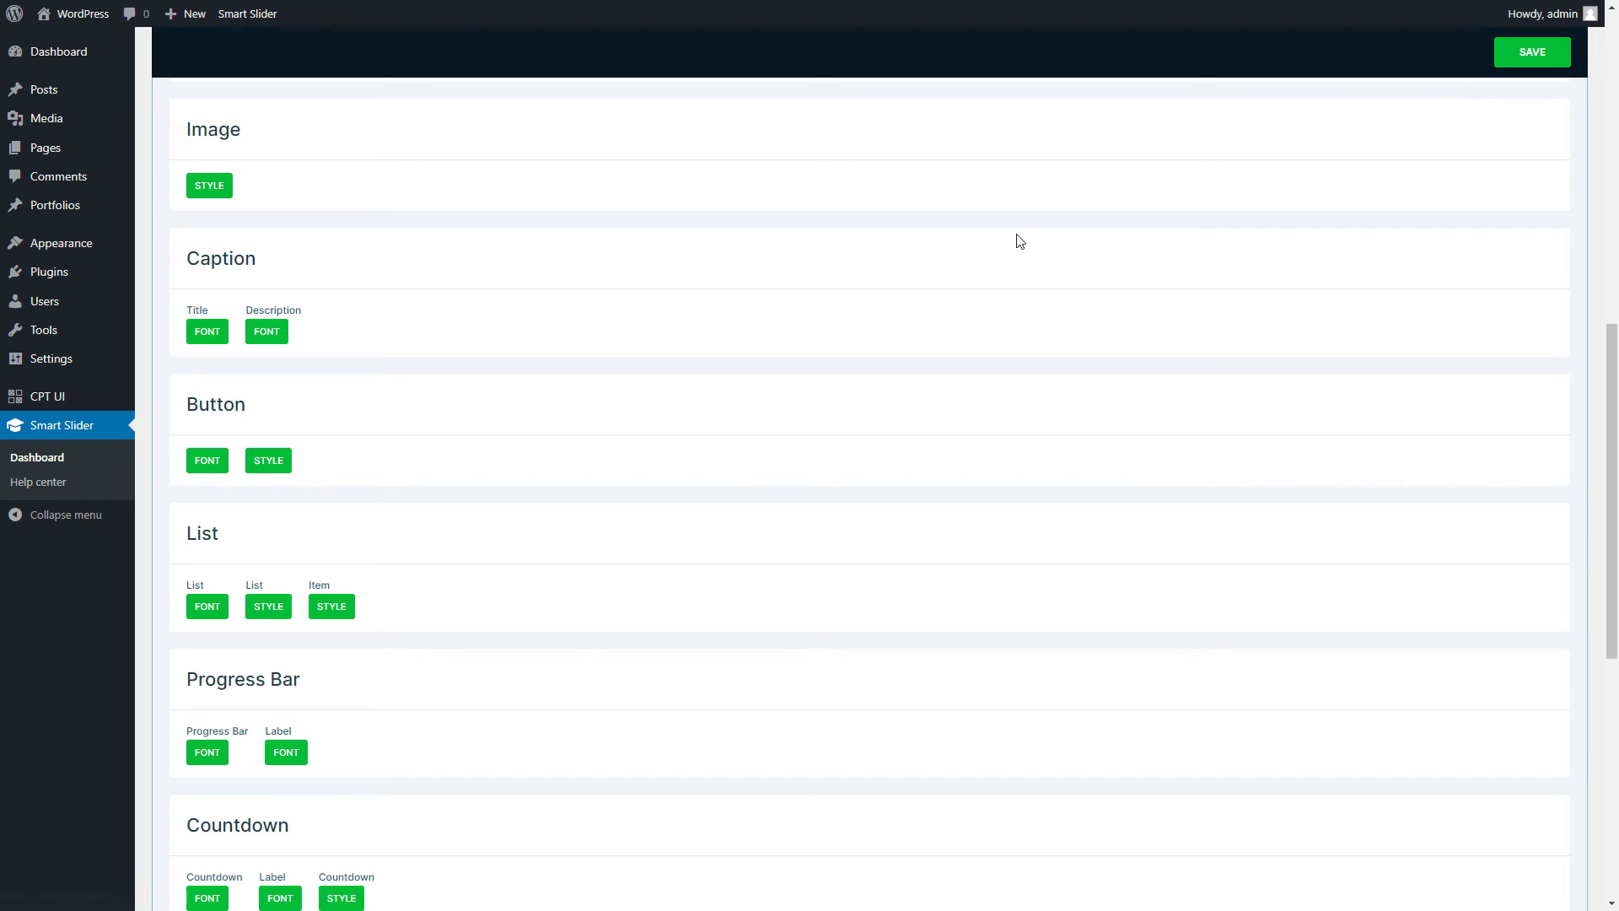
Change the default button style background colour to purple 875BF7FF
{"action": "left_click", "coordinate": [270, 463]}
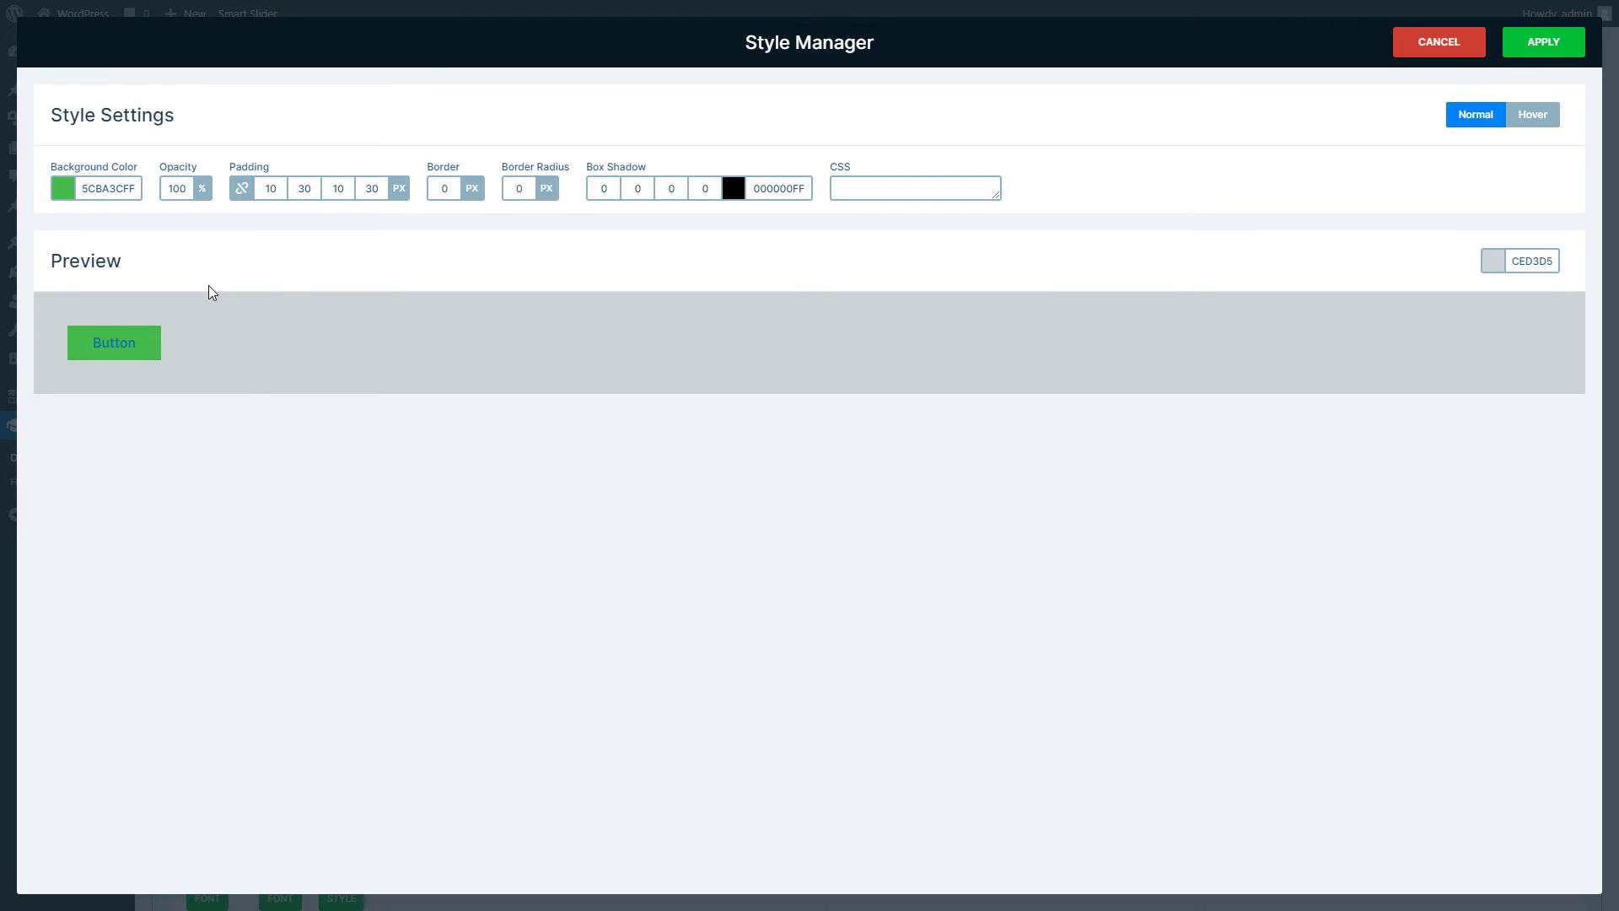
{"action": "double_click", "coordinate": [117, 188]}
{"action": "type", "text": "875BF7FF"}
{"action": "left_click", "coordinate": [118, 230]}
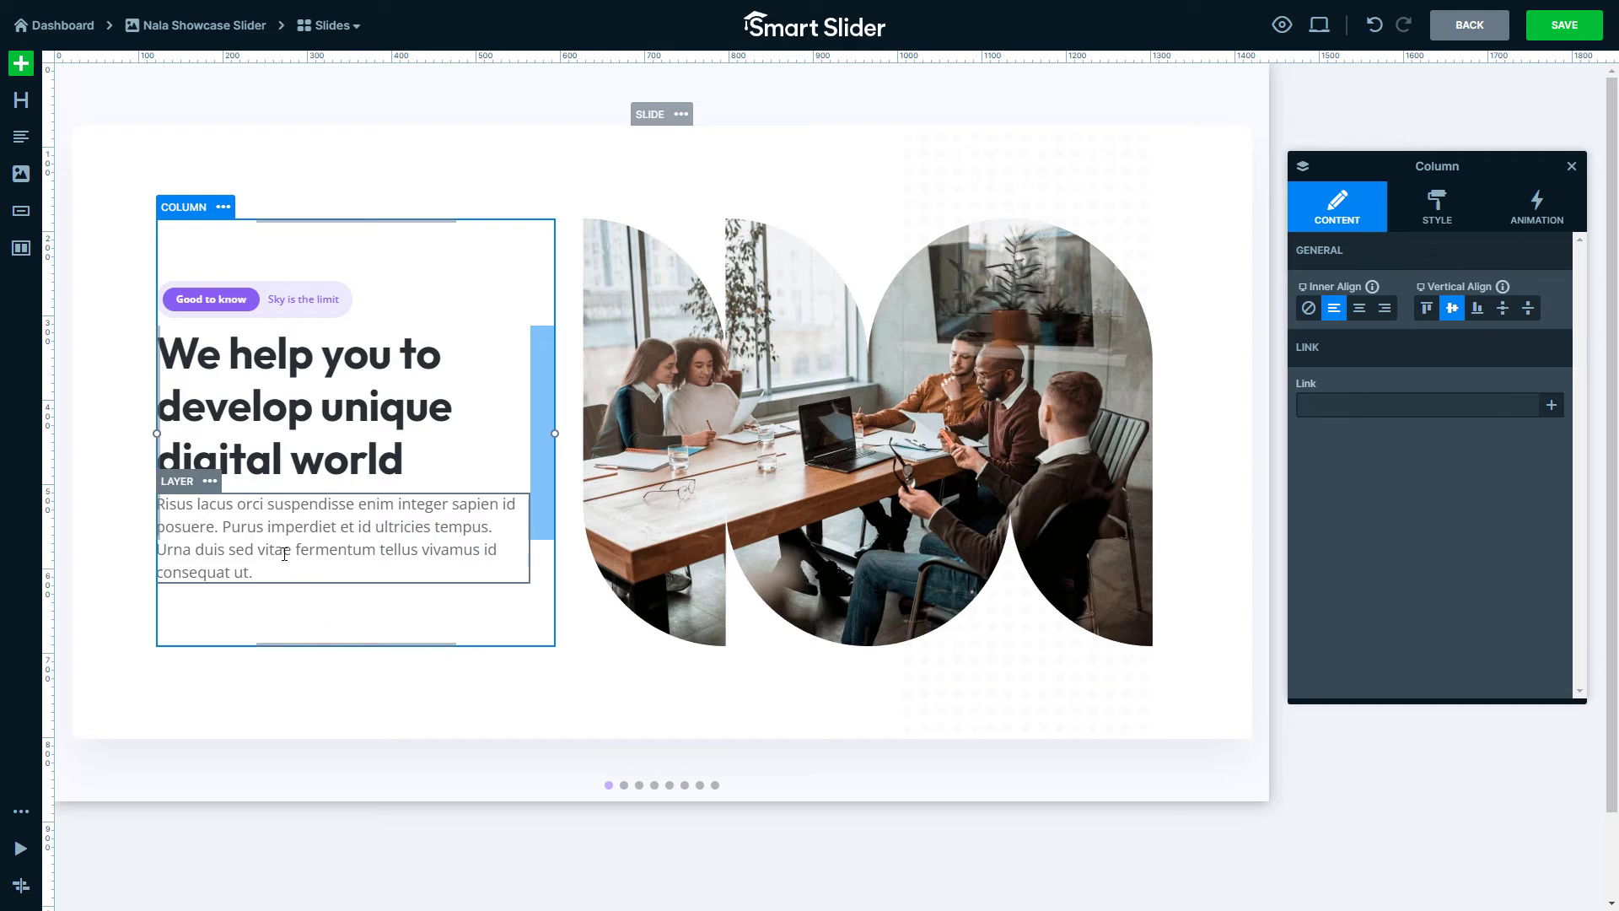
Add a Button layer to the Nala Showcase slide
{"action": "left_click_drag", "start_coordinate": [21, 211], "coordinate": [227, 575]}
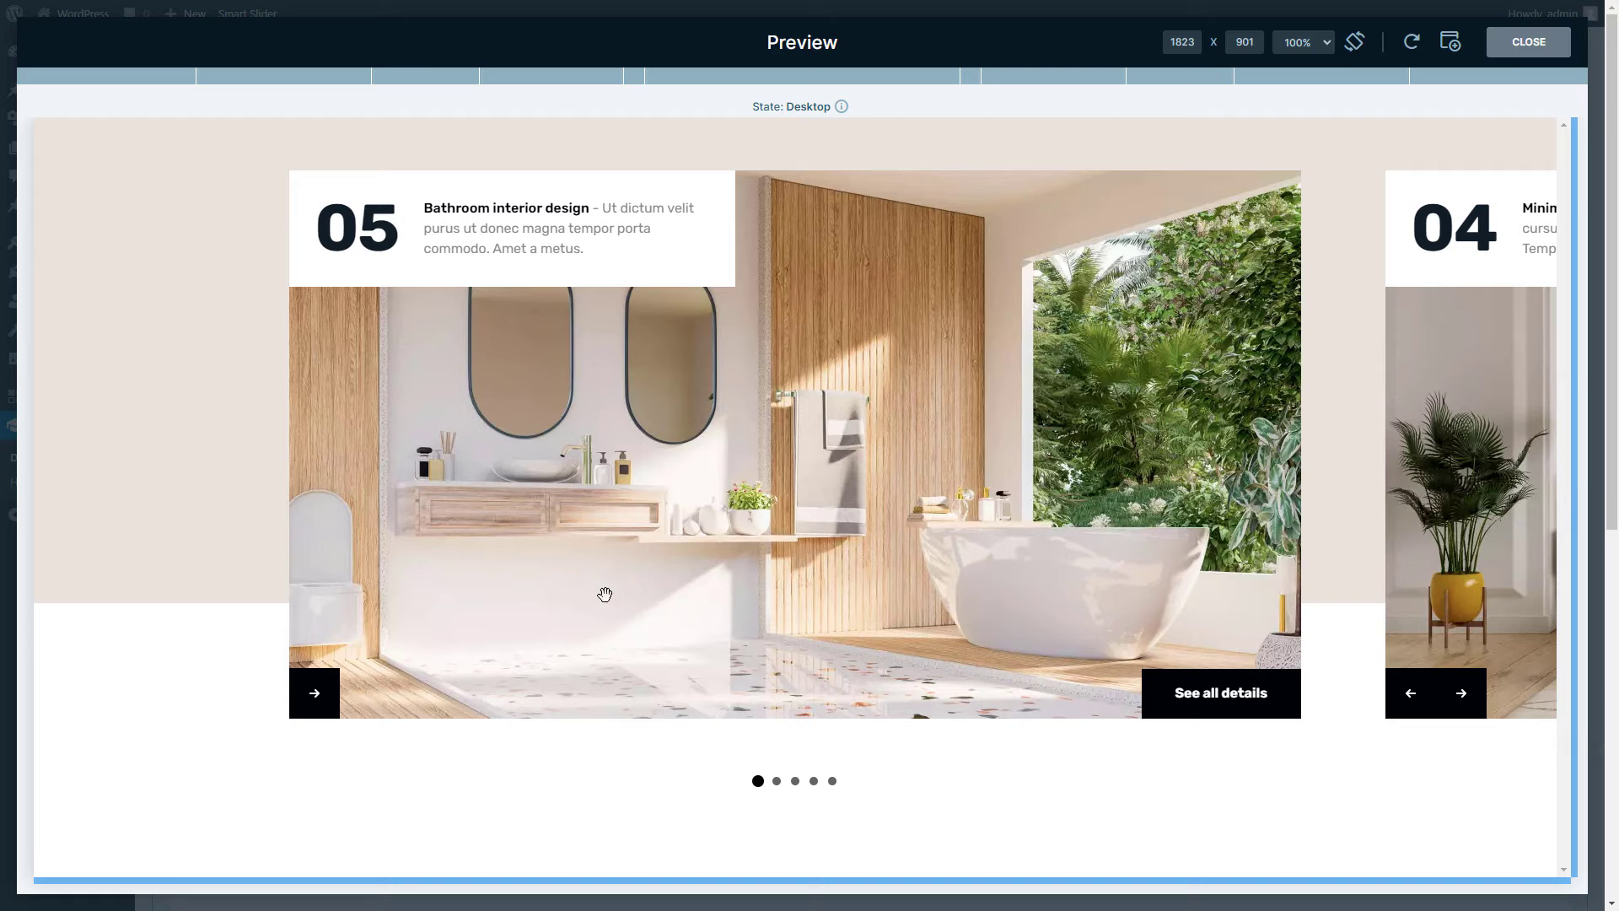
Advance the preview carousel from slide 05 through 04 to 01, then close the preview
{"action": "left_click", "coordinate": [319, 696]}
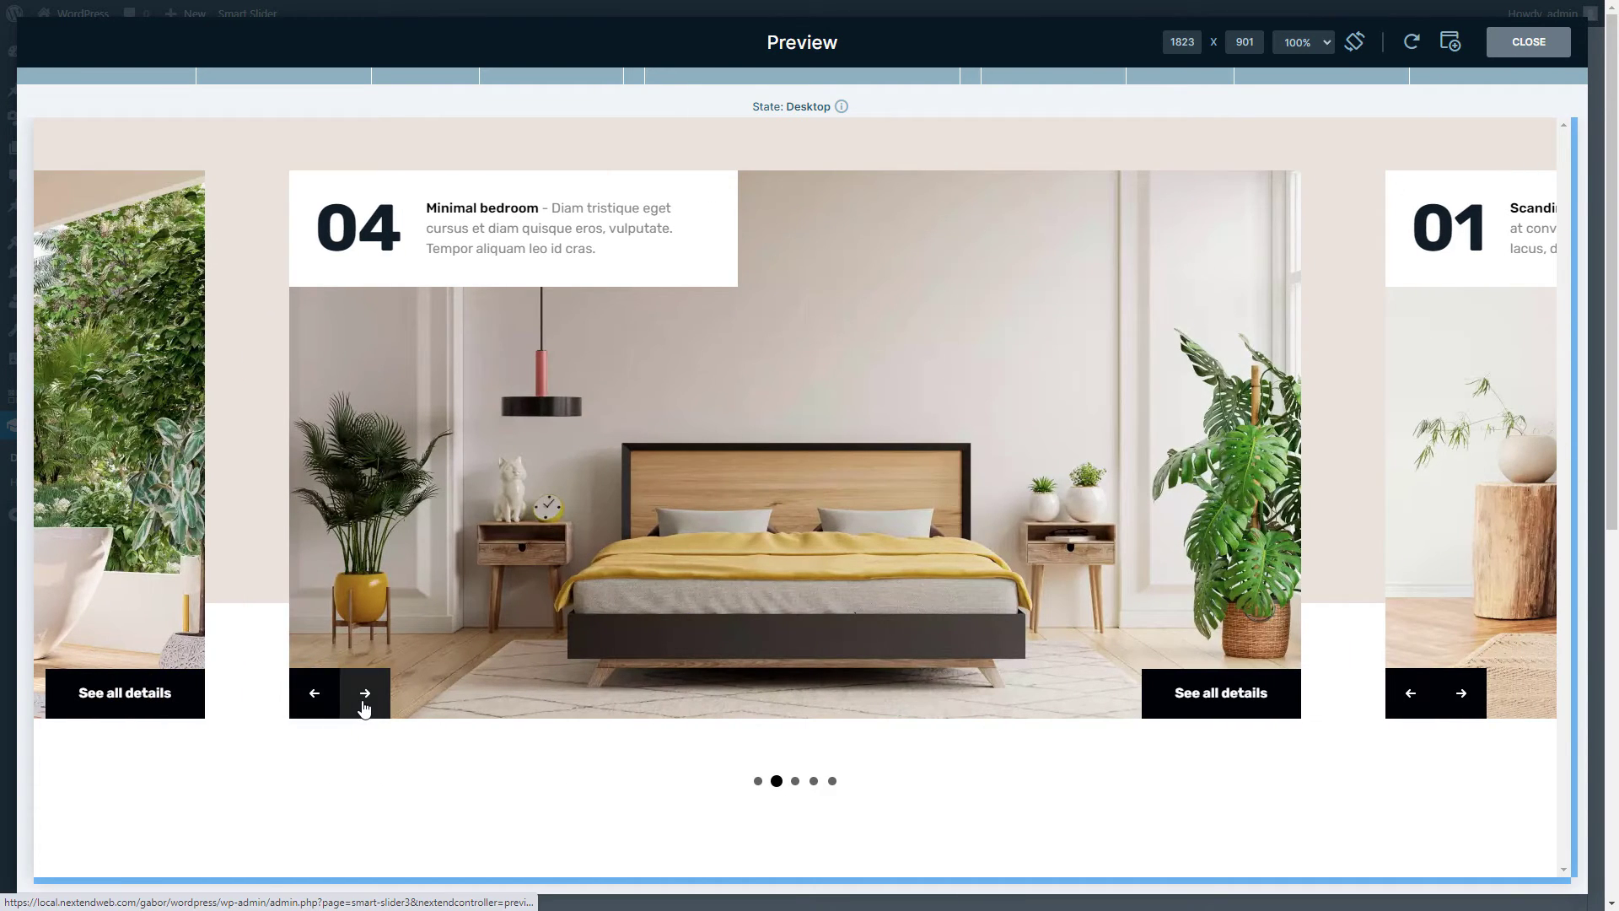
{"action": "left_click", "coordinate": [364, 696]}
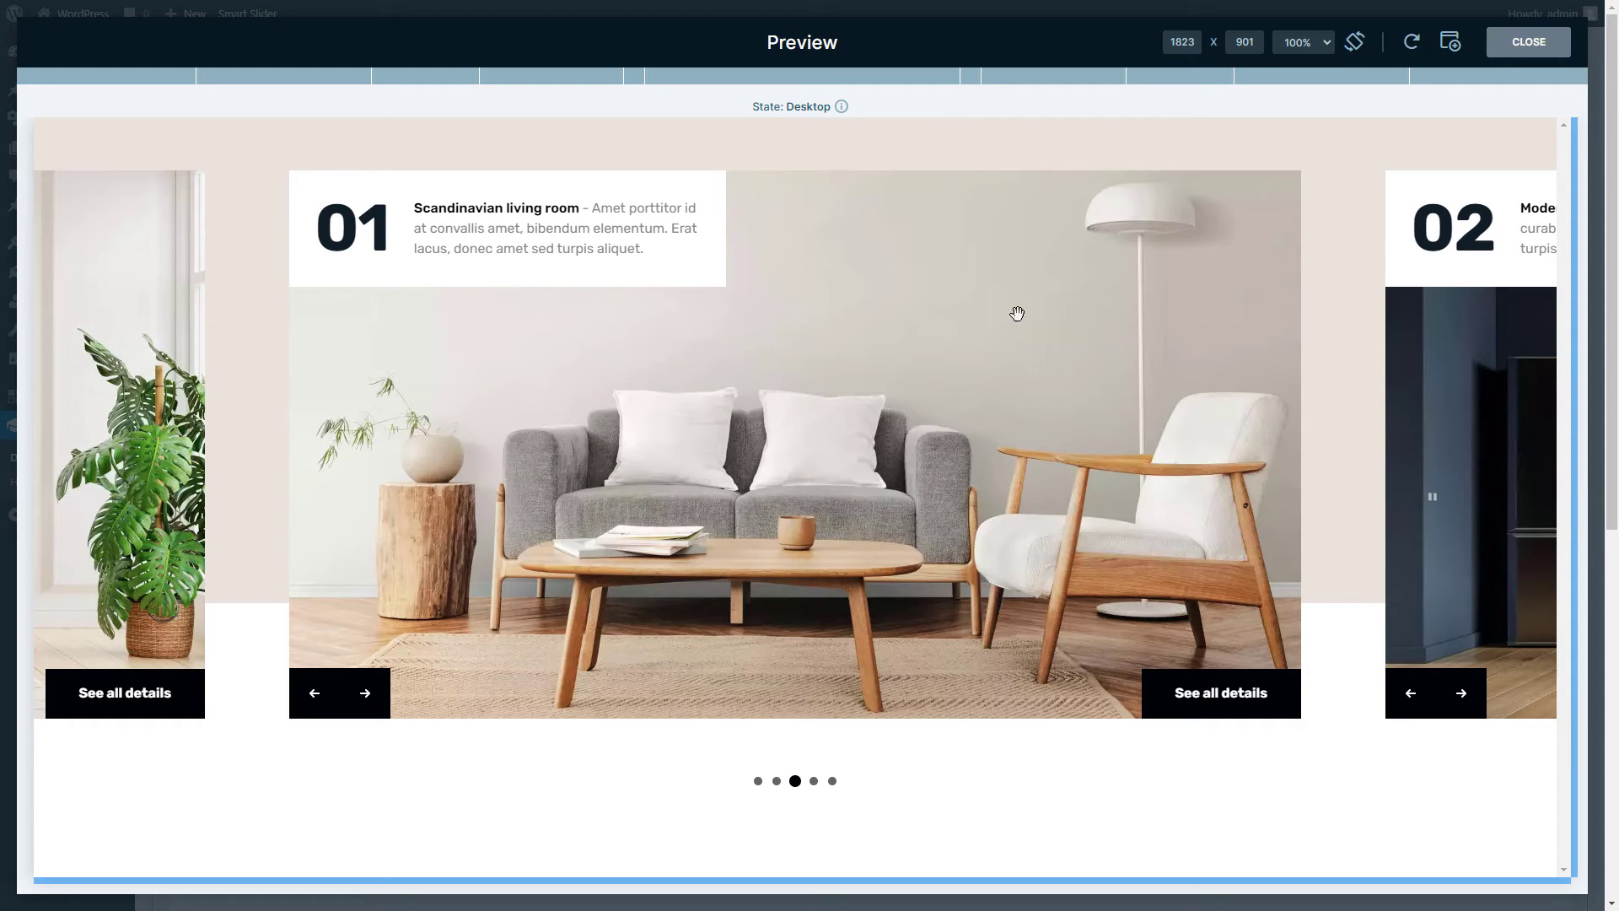
{"action": "left_click", "coordinate": [1503, 54]}
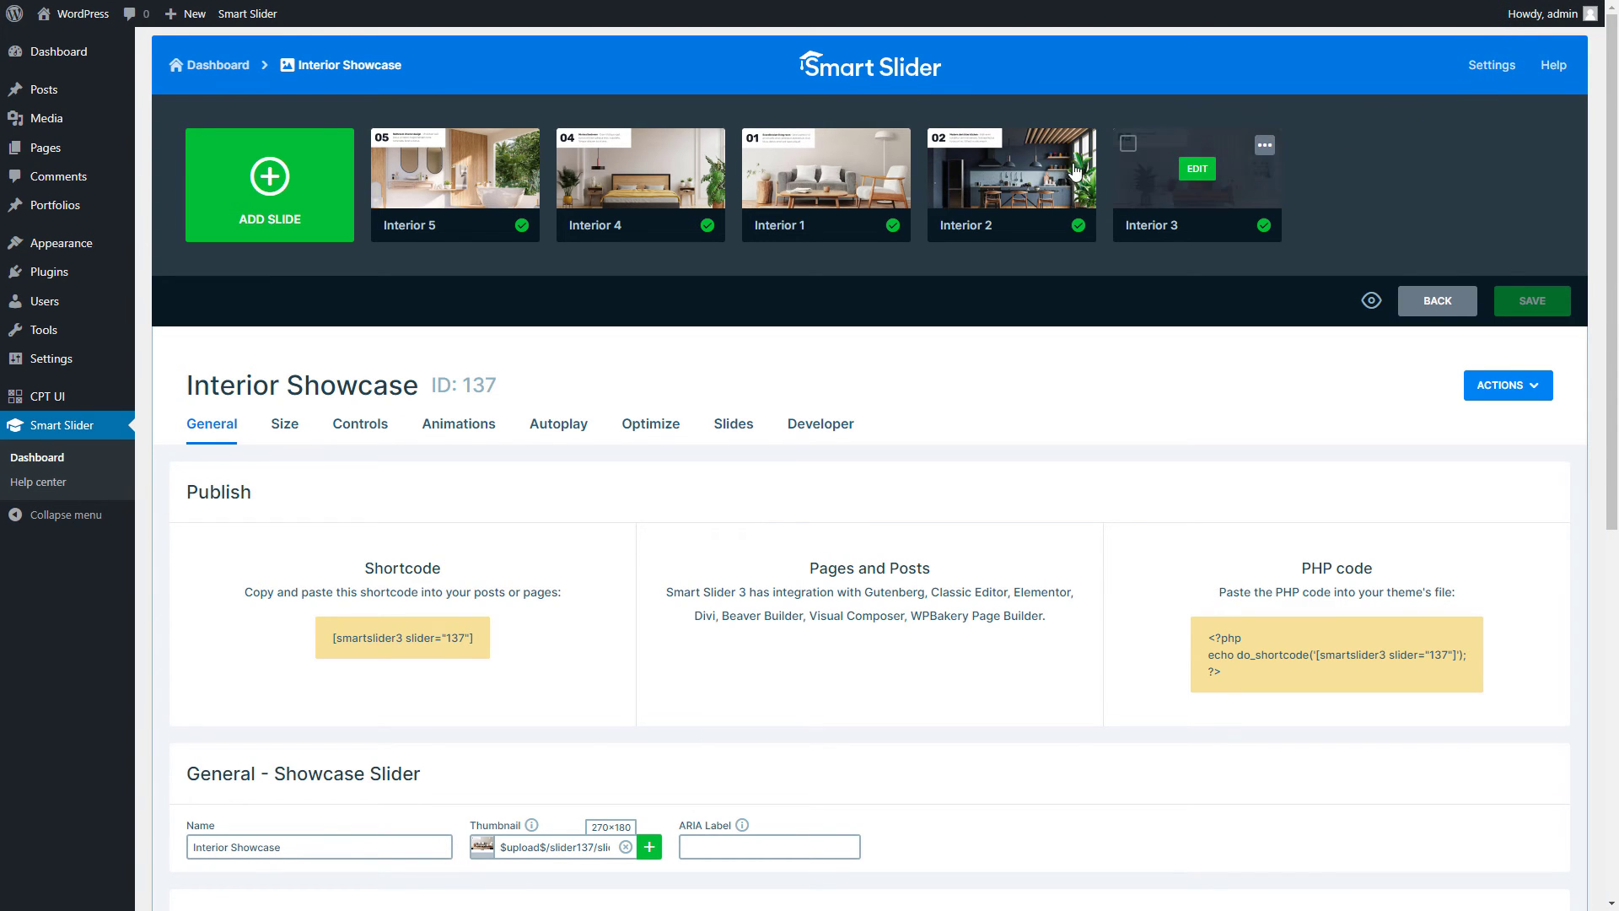
Set Interior 1 as the Interior Showcase's first slide and preview the slider
{"action": "left_click", "coordinate": [897, 147]}
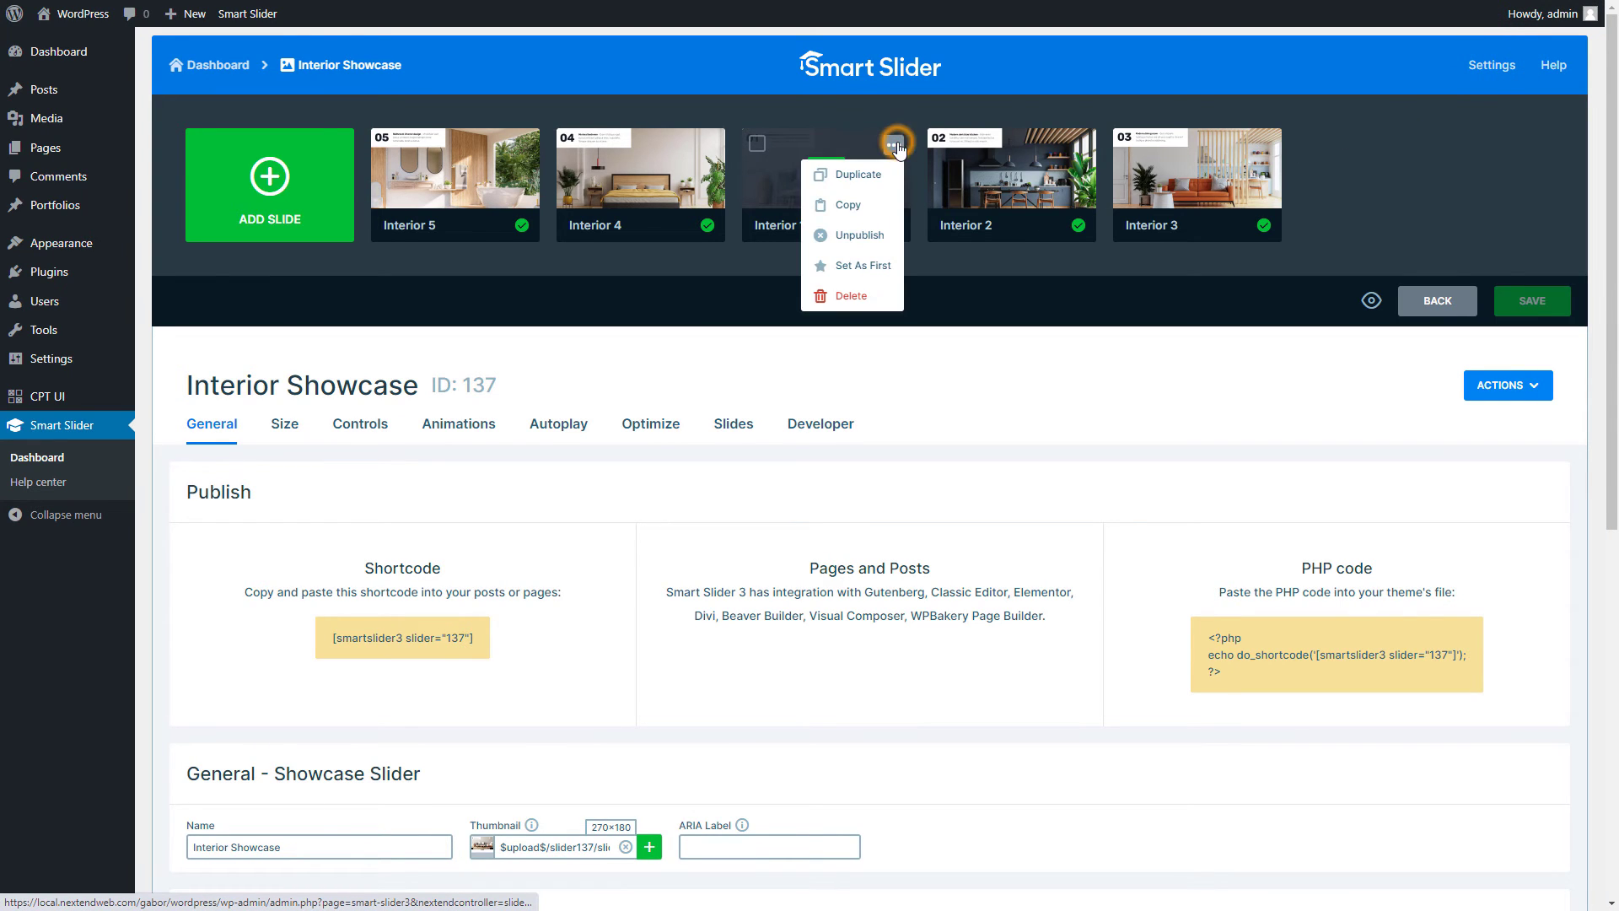
{"action": "left_click", "coordinate": [863, 266]}
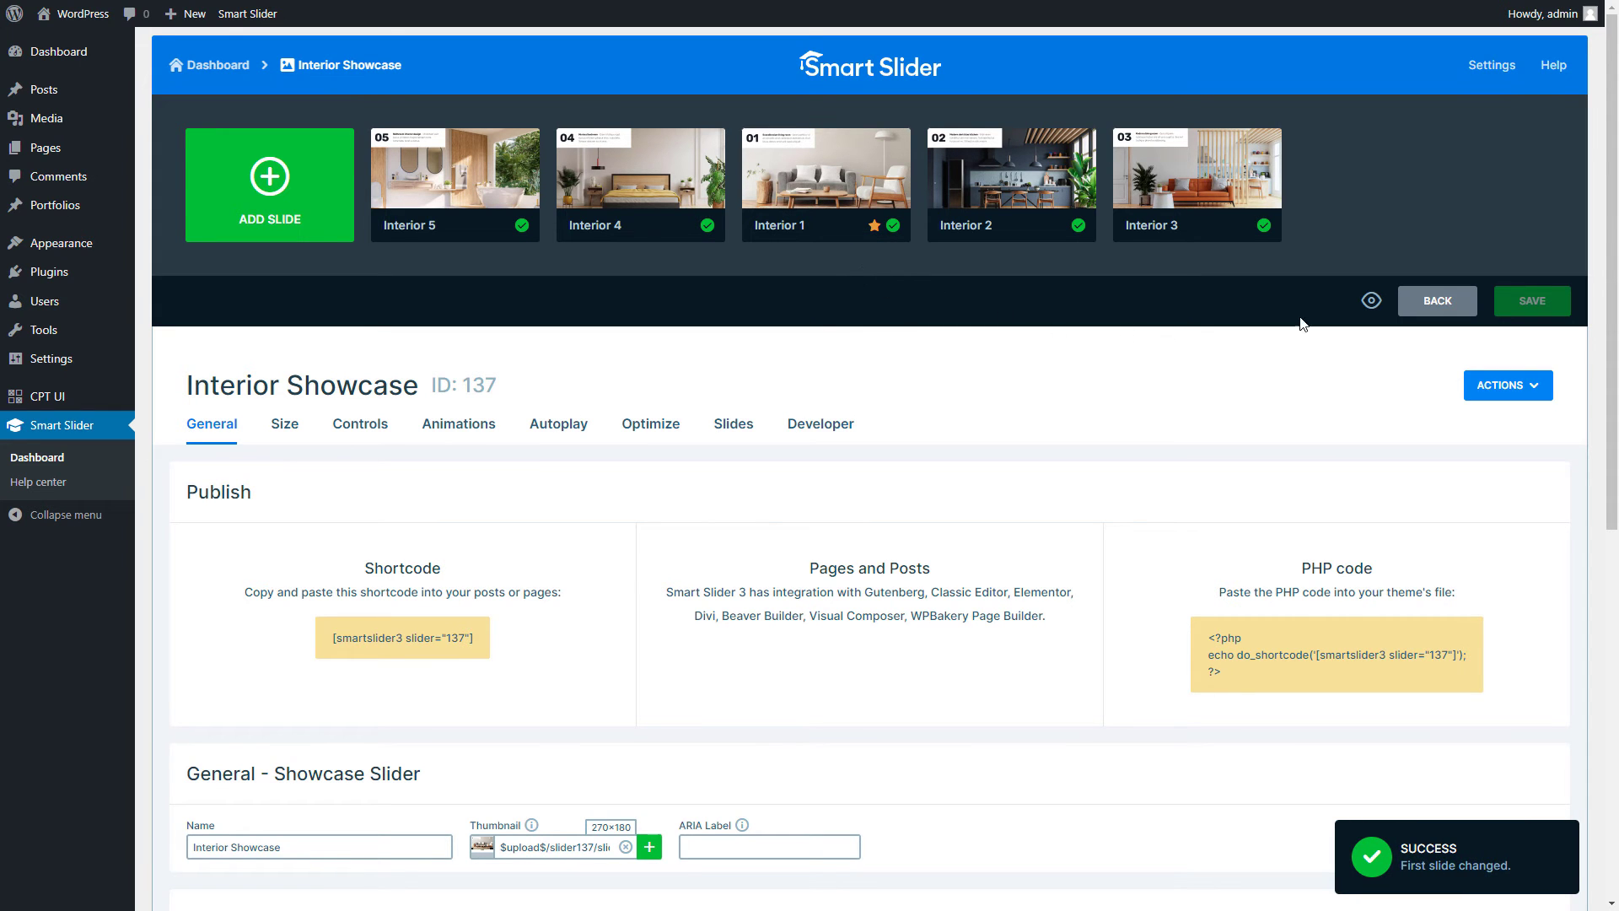
{"action": "left_click", "coordinate": [1372, 301]}
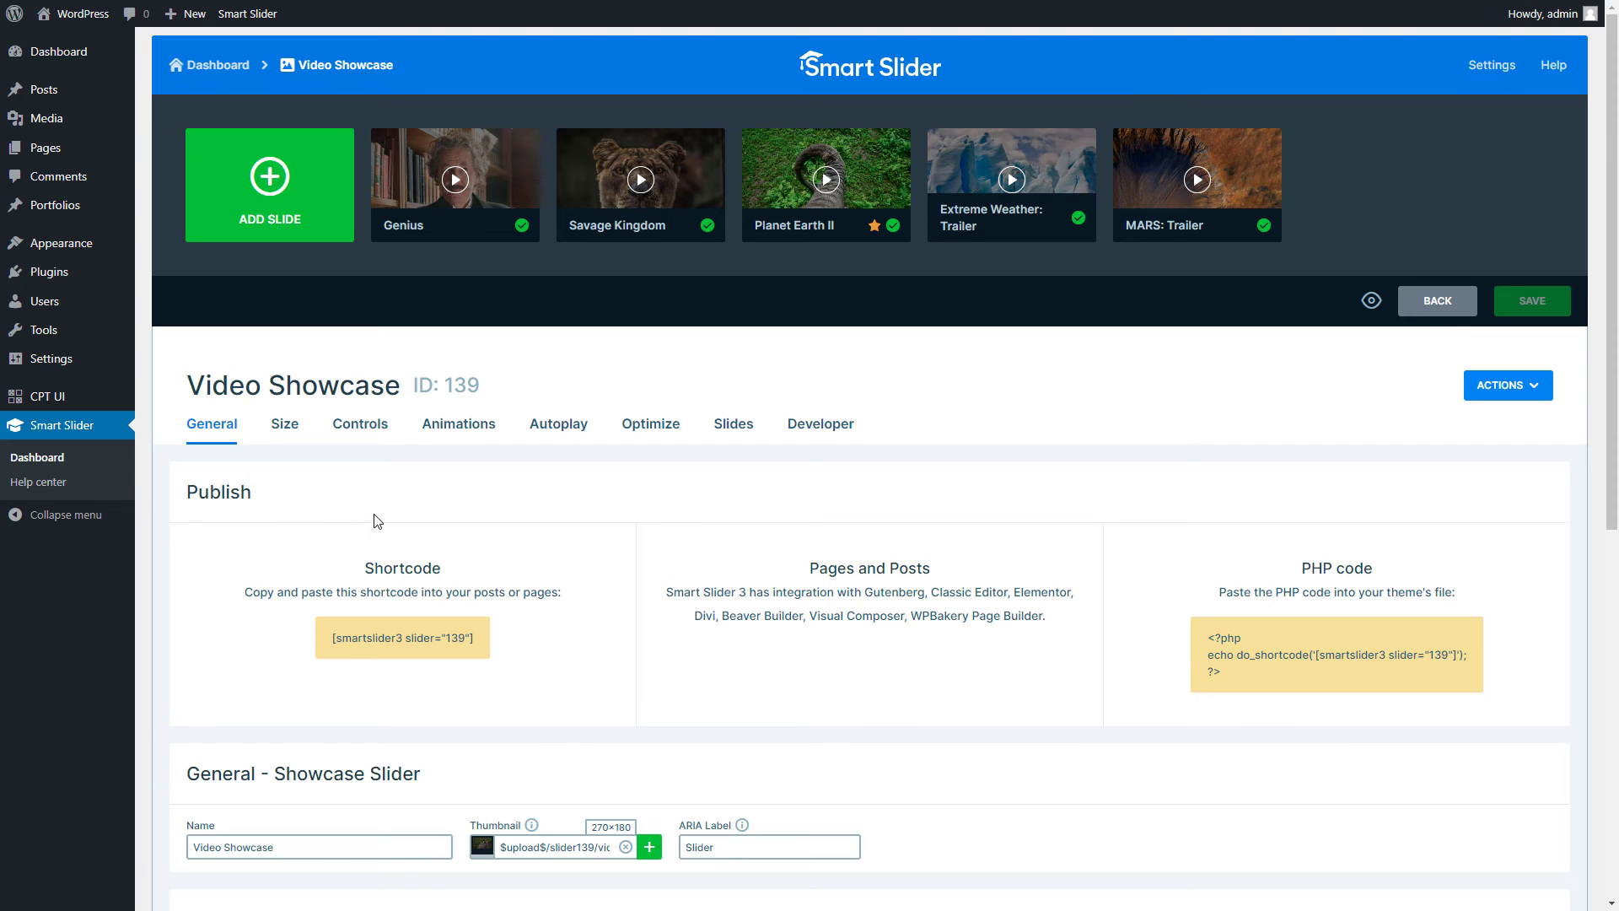
Show the Video Showcase's Animations settings and preview jumping to the first (Genius) and last (MARS) videos
{"action": "left_click", "coordinate": [448, 427]}
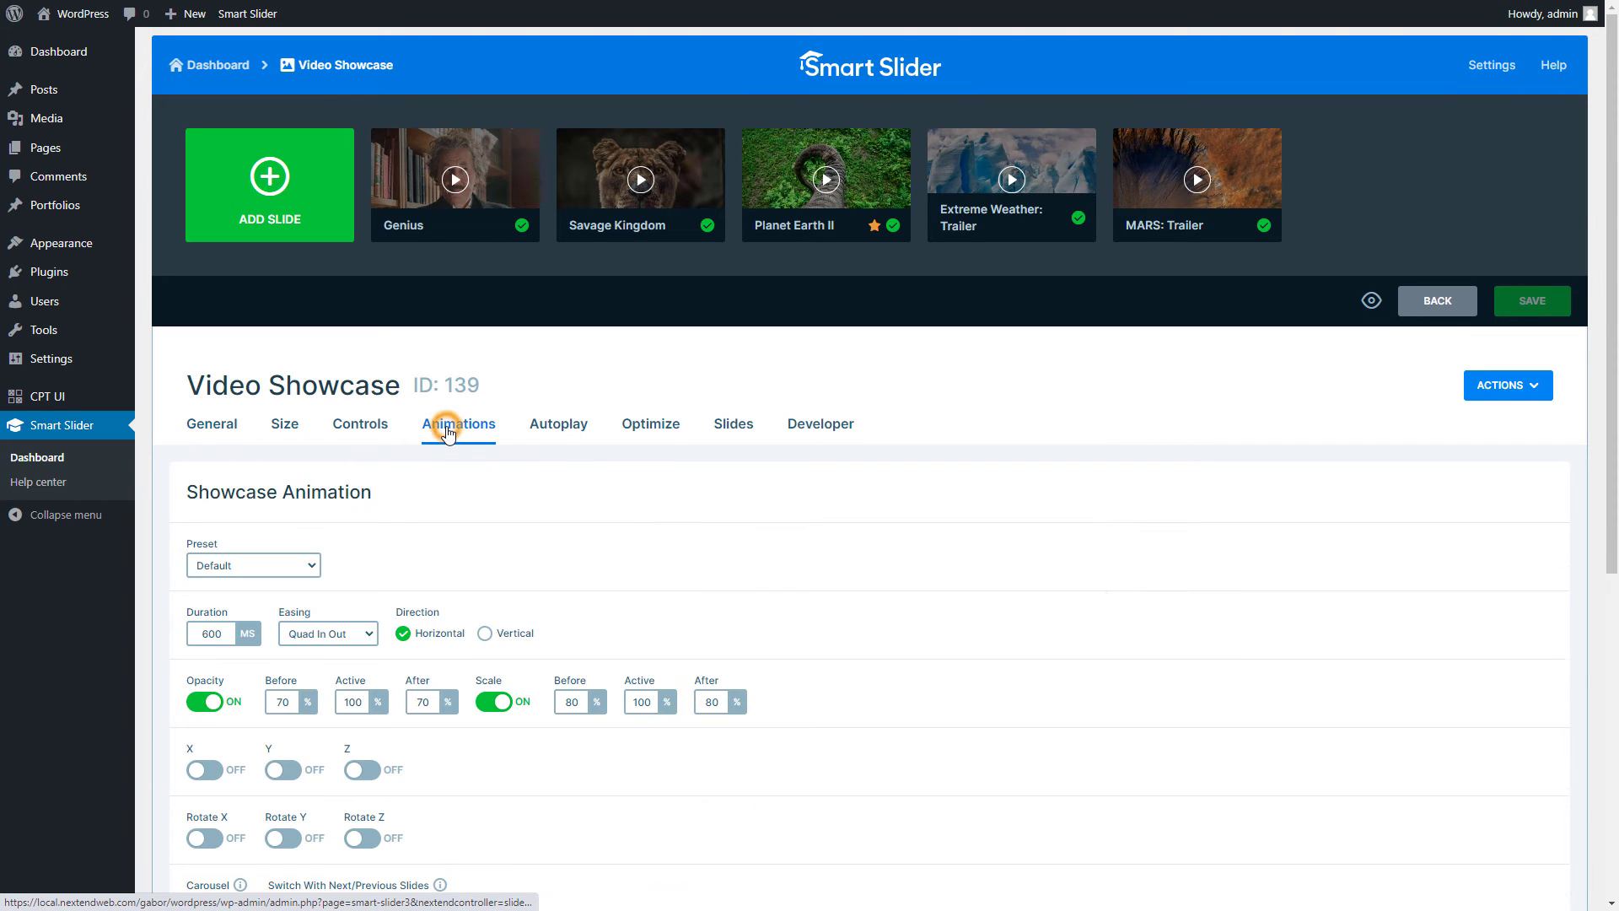
{"action": "scroll", "coordinate": [448, 434], "scroll_direction": "down", "scroll_amount": 3}
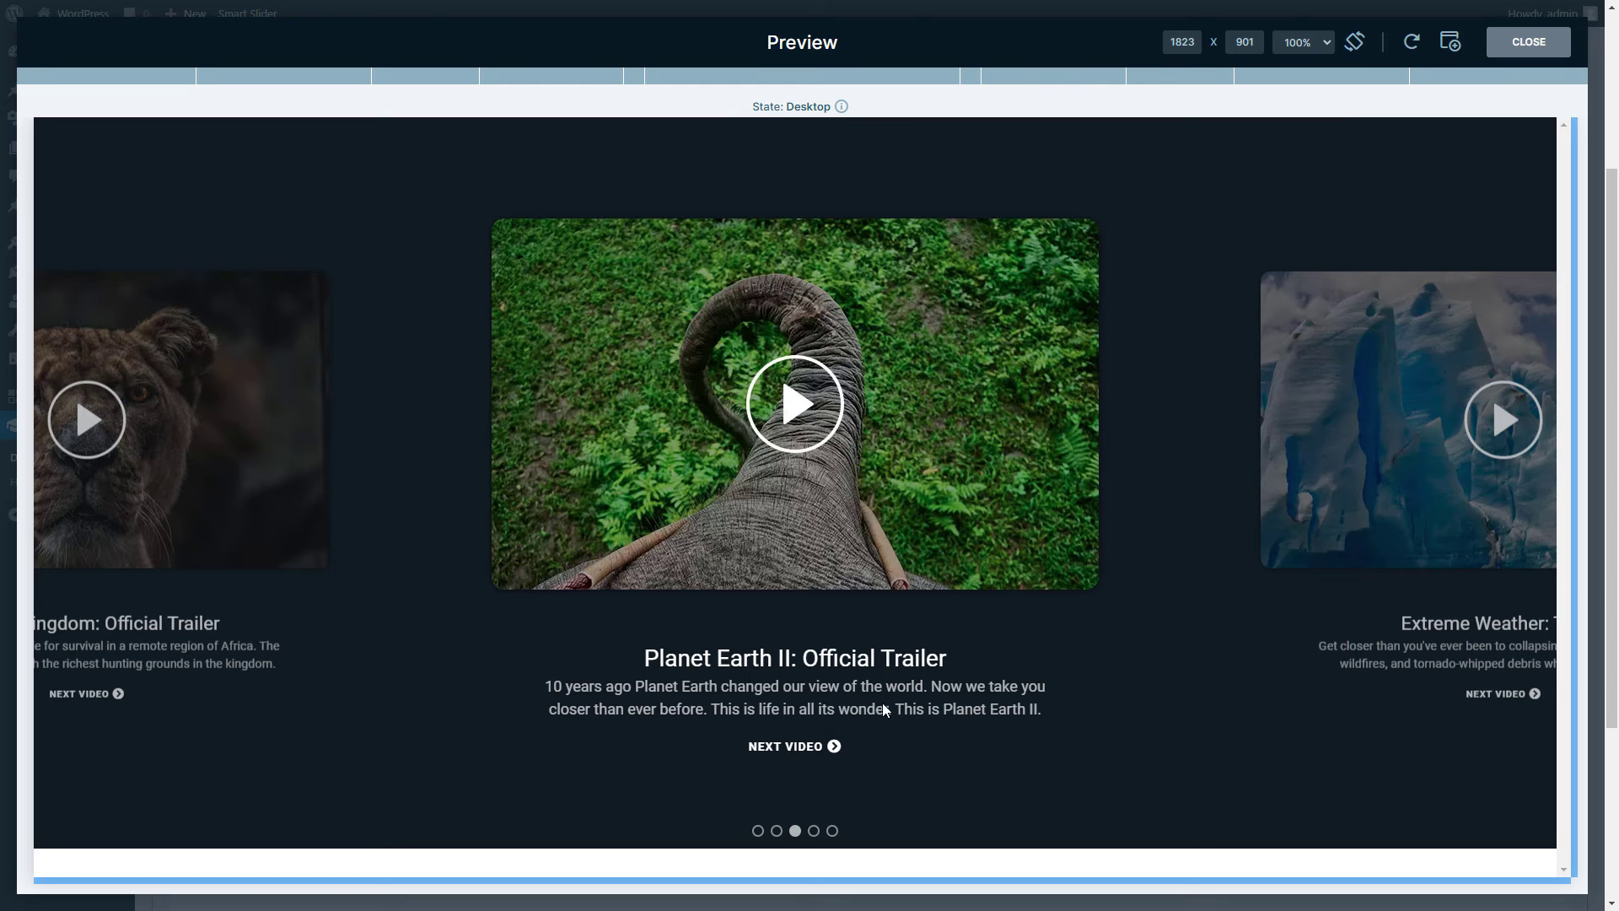
{"action": "left_click", "coordinate": [758, 831]}
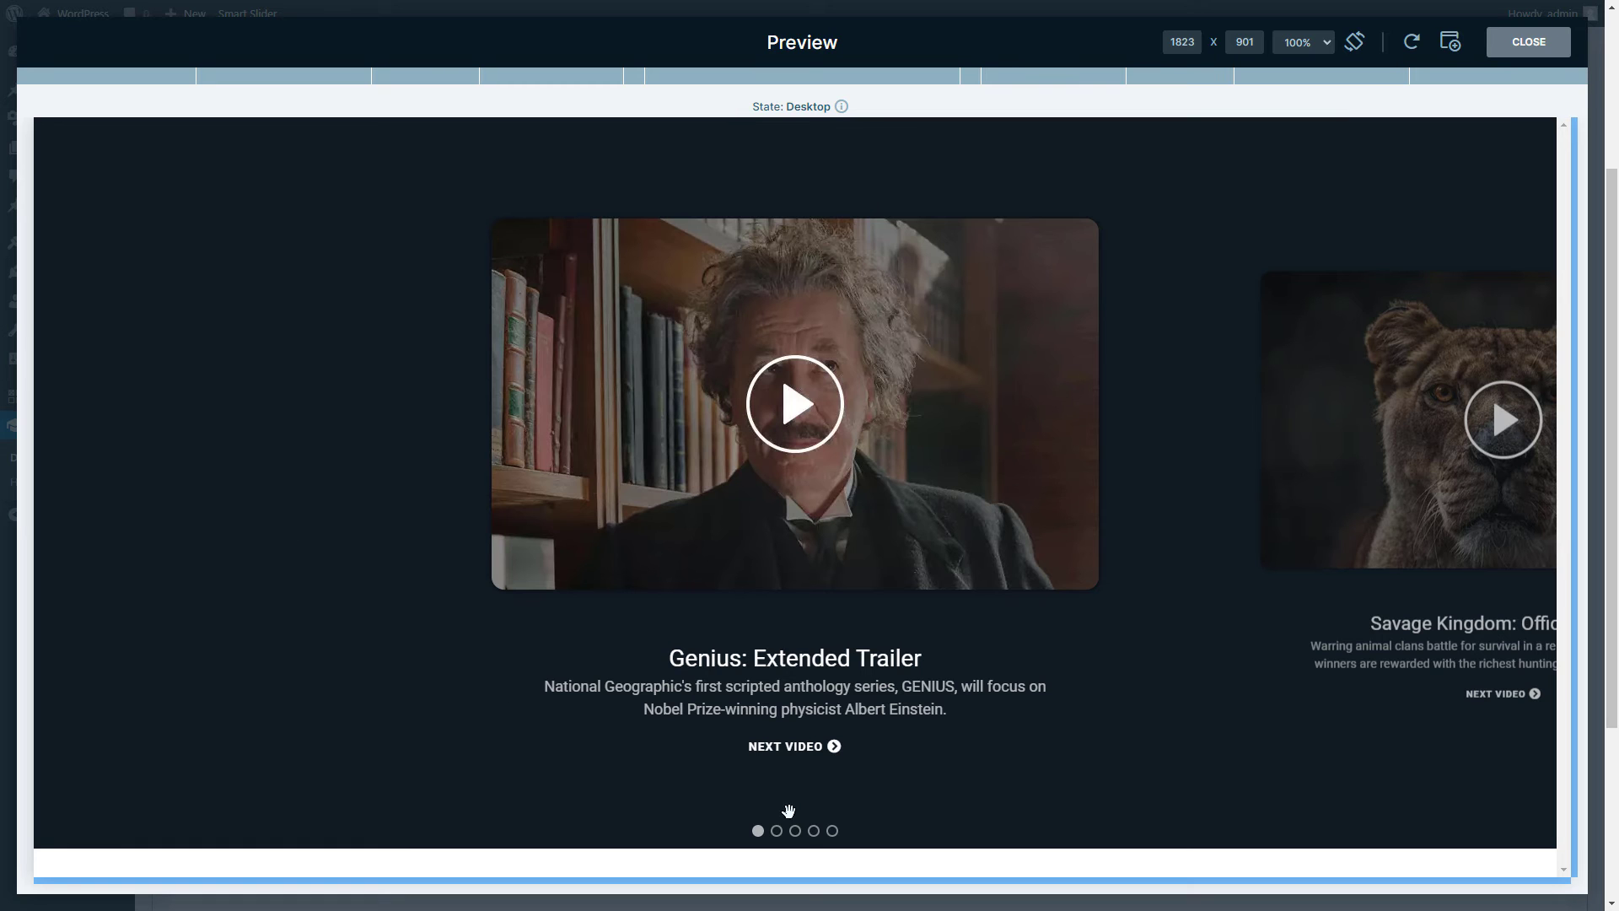
{"action": "left_click", "coordinate": [831, 835]}
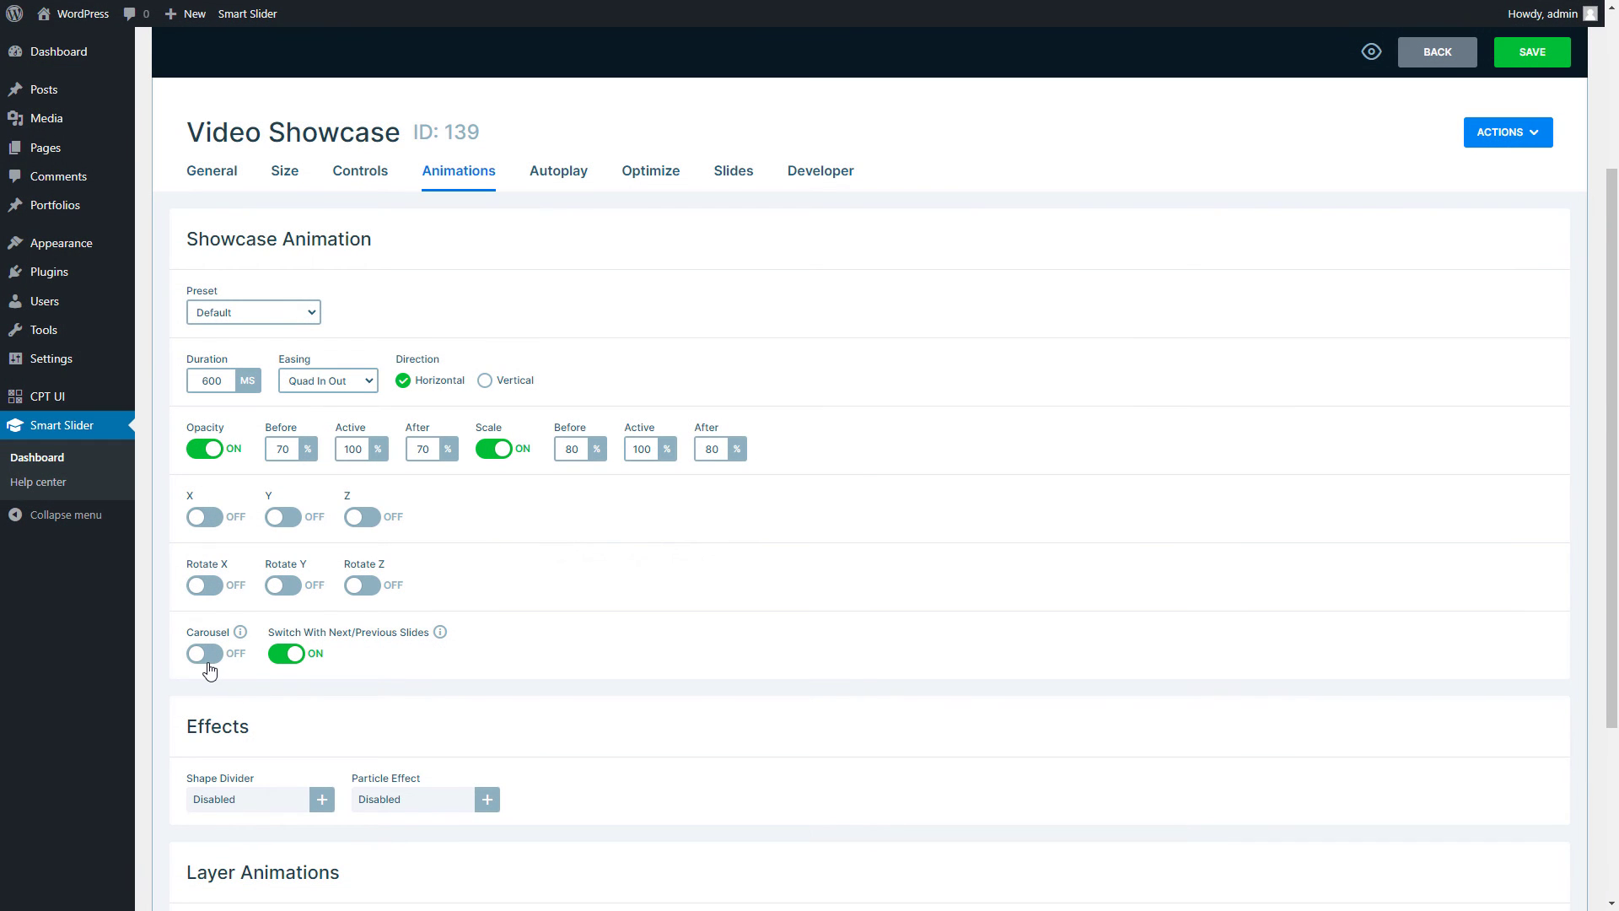
Turn Carousel on and check the preview wraps backward from Genius to MARS: Trailer, Extreme Weather, Planet Earth II
{"action": "left_click", "coordinate": [208, 665]}
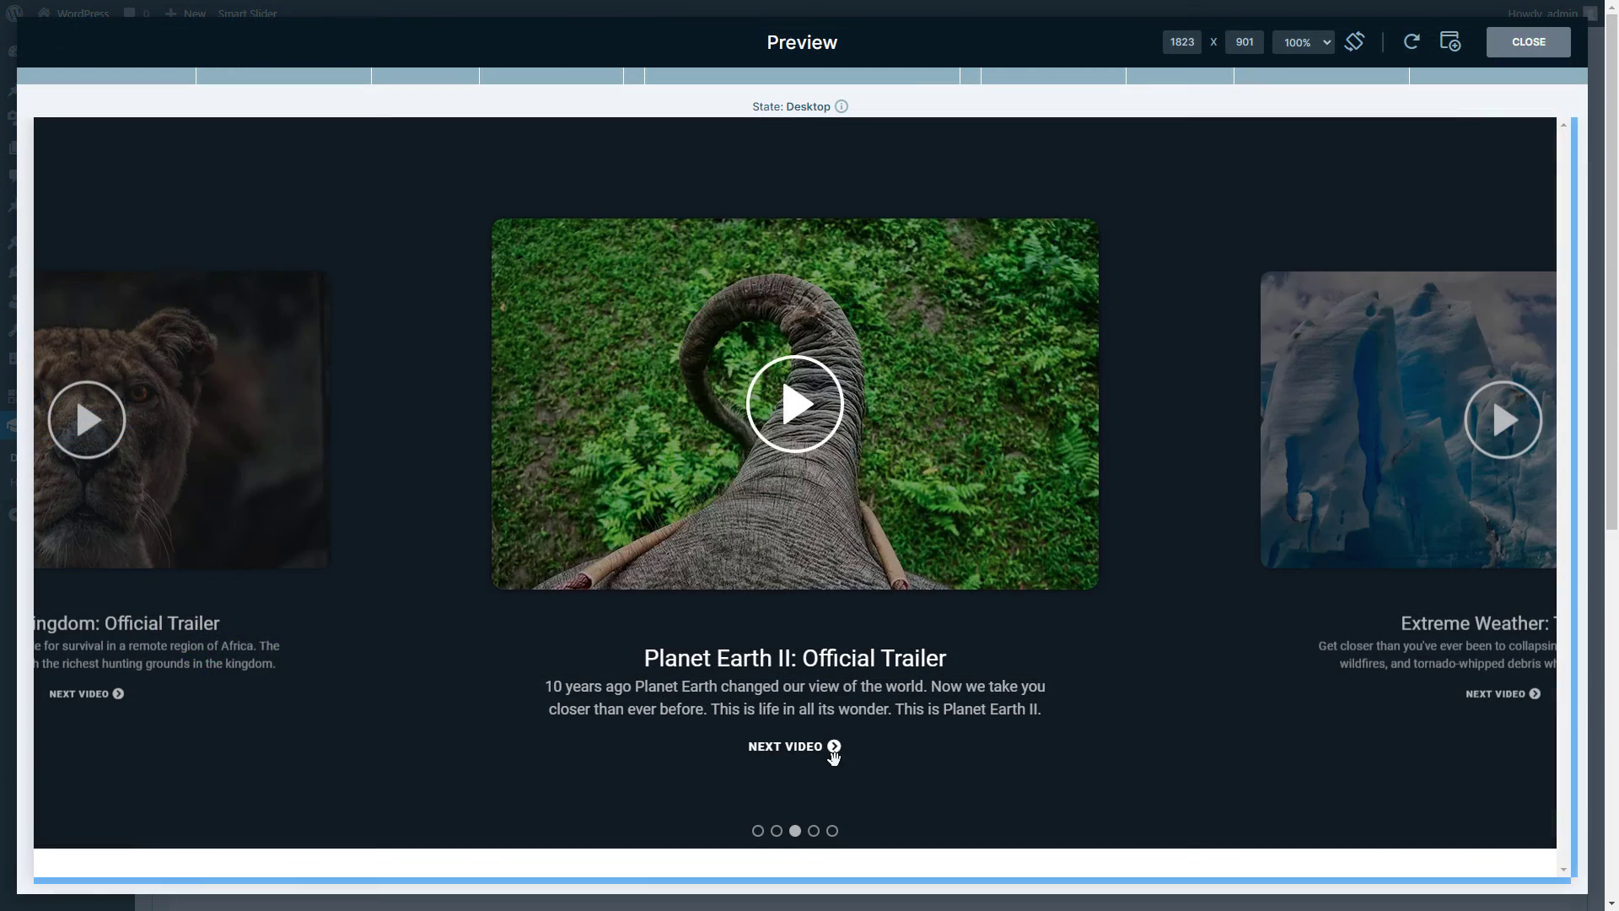
{"action": "left_click", "coordinate": [758, 831]}
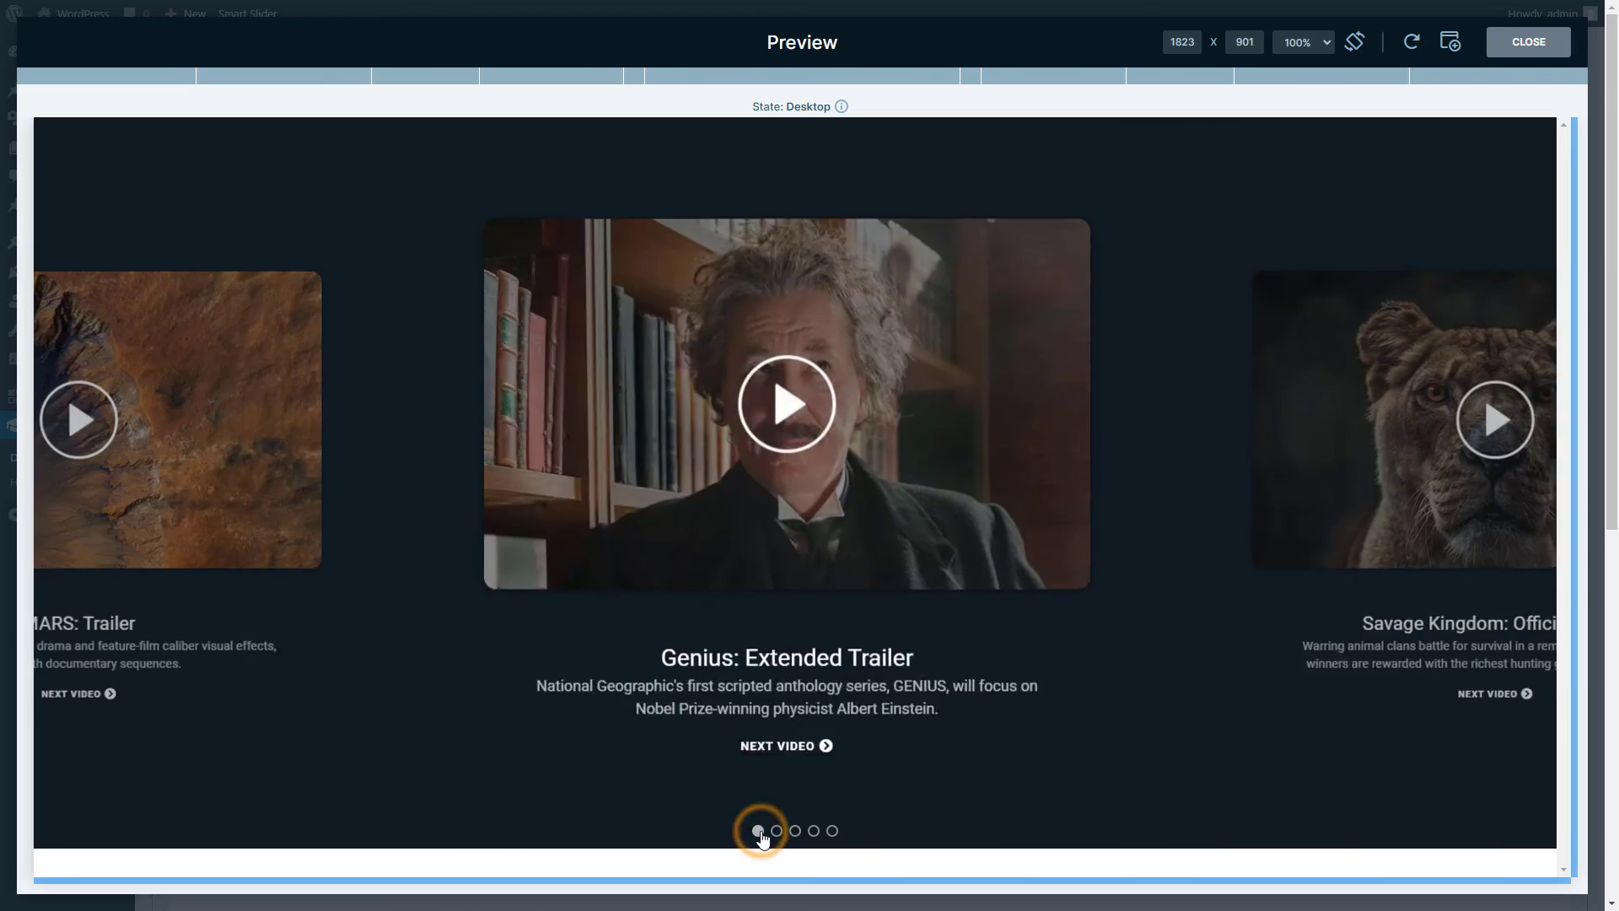
{"action": "left_click", "coordinate": [272, 514]}
{"action": "left_click", "coordinate": [267, 515]}
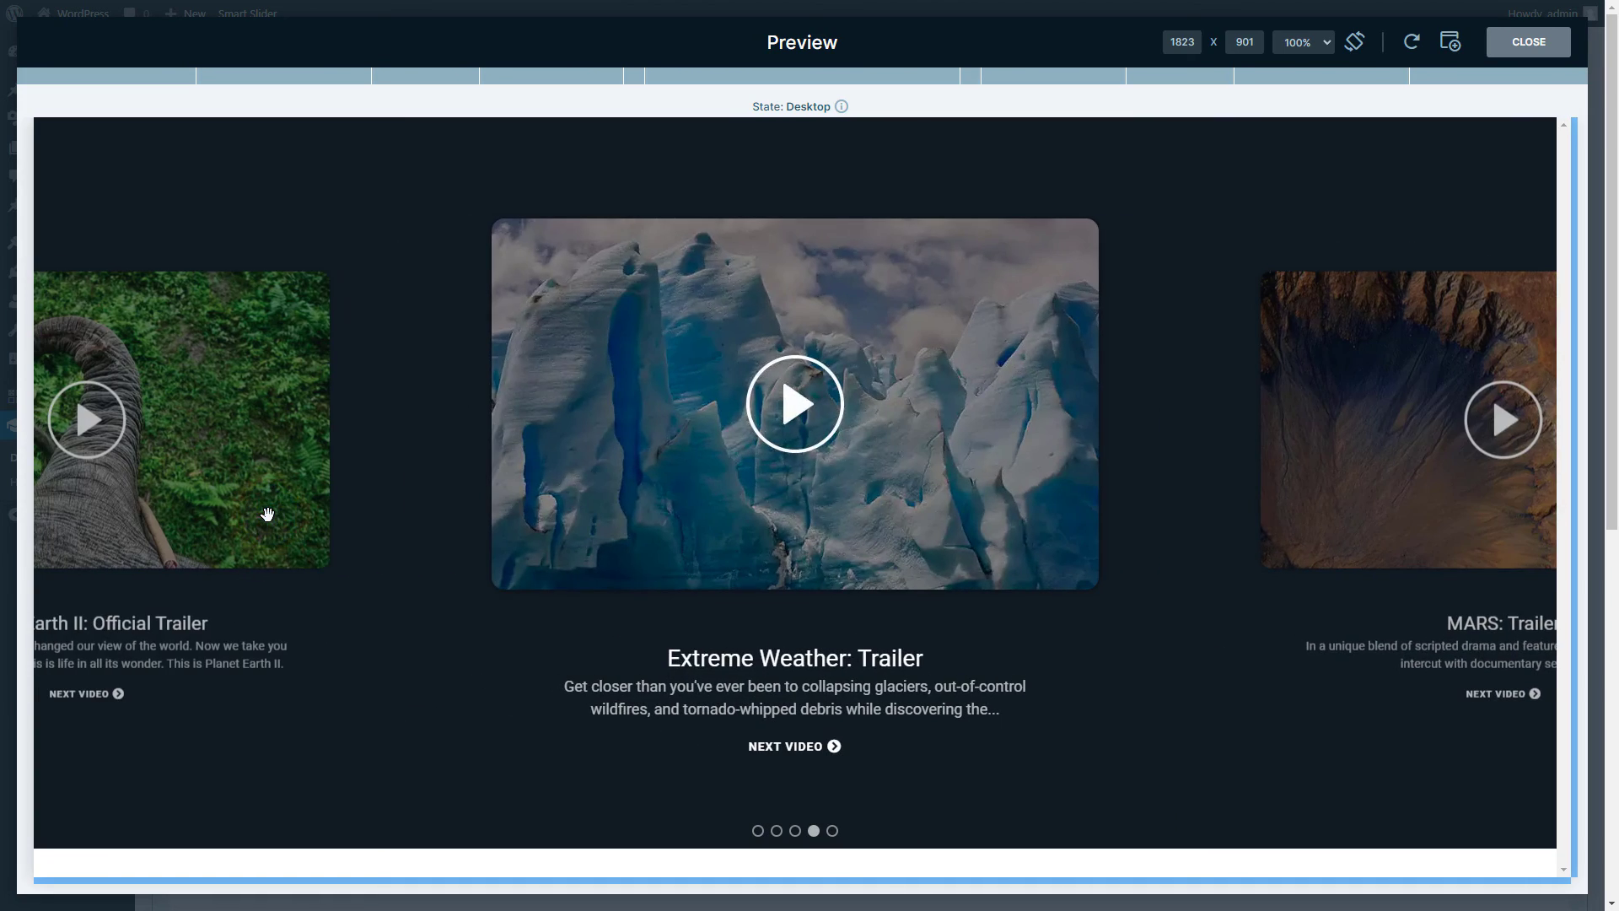
{"action": "left_click", "coordinate": [267, 514]}
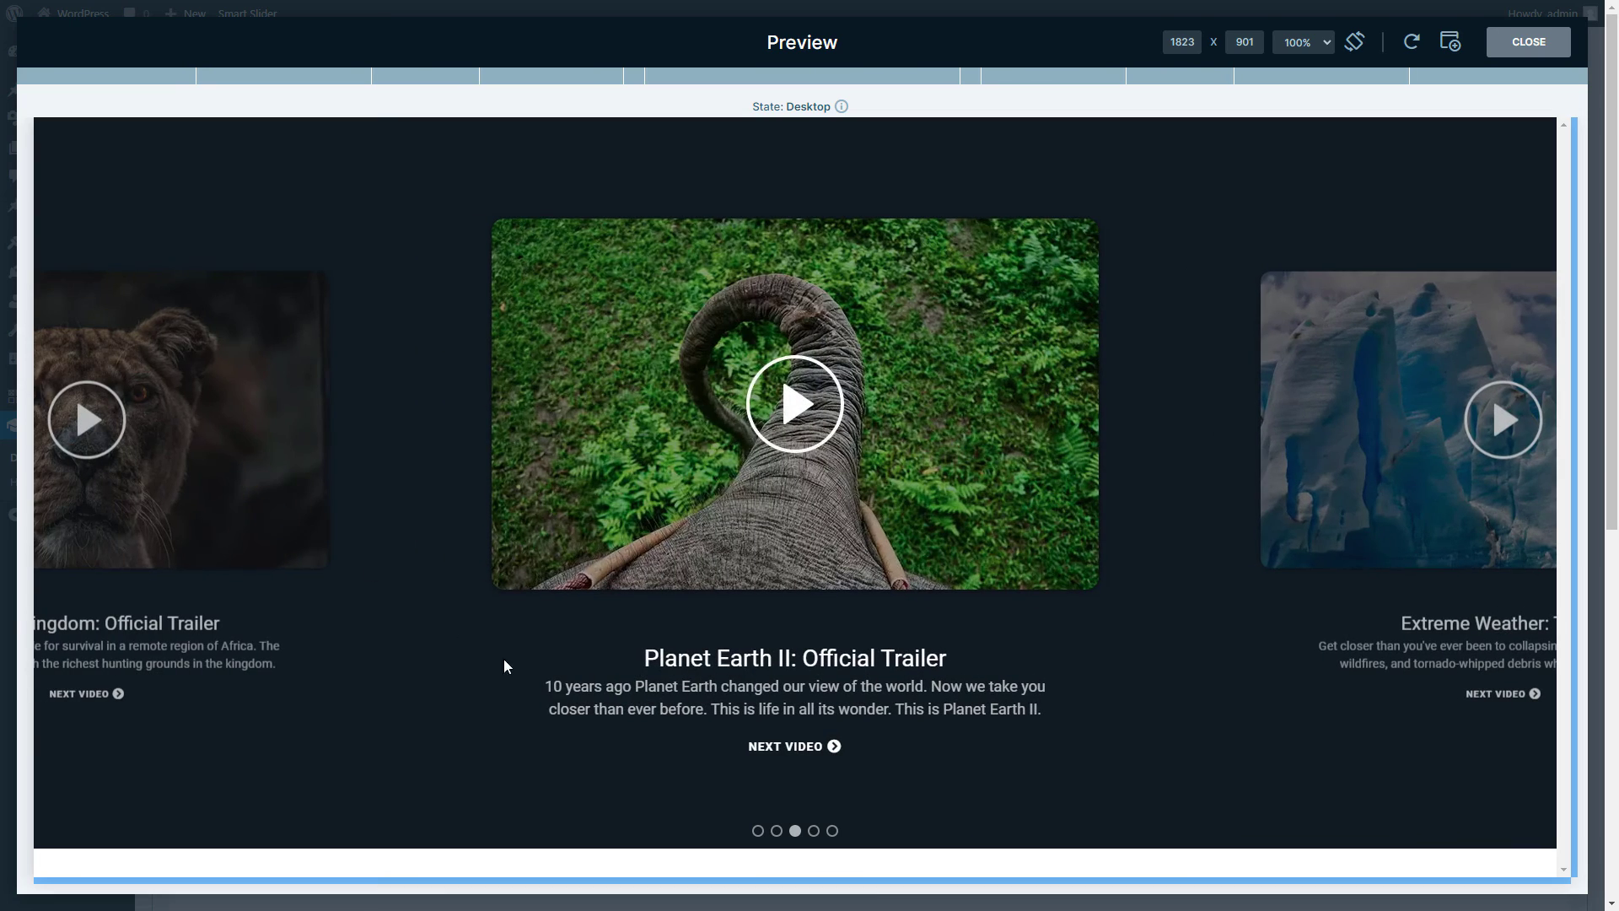
Check the preview wraps forward from MARS to Genius, Savage Kingdom and Planet Earth II, then drag back one video
{"action": "left_click", "coordinate": [832, 832]}
{"action": "left_click", "coordinate": [1317, 491]}
{"action": "left_click", "coordinate": [1314, 482]}
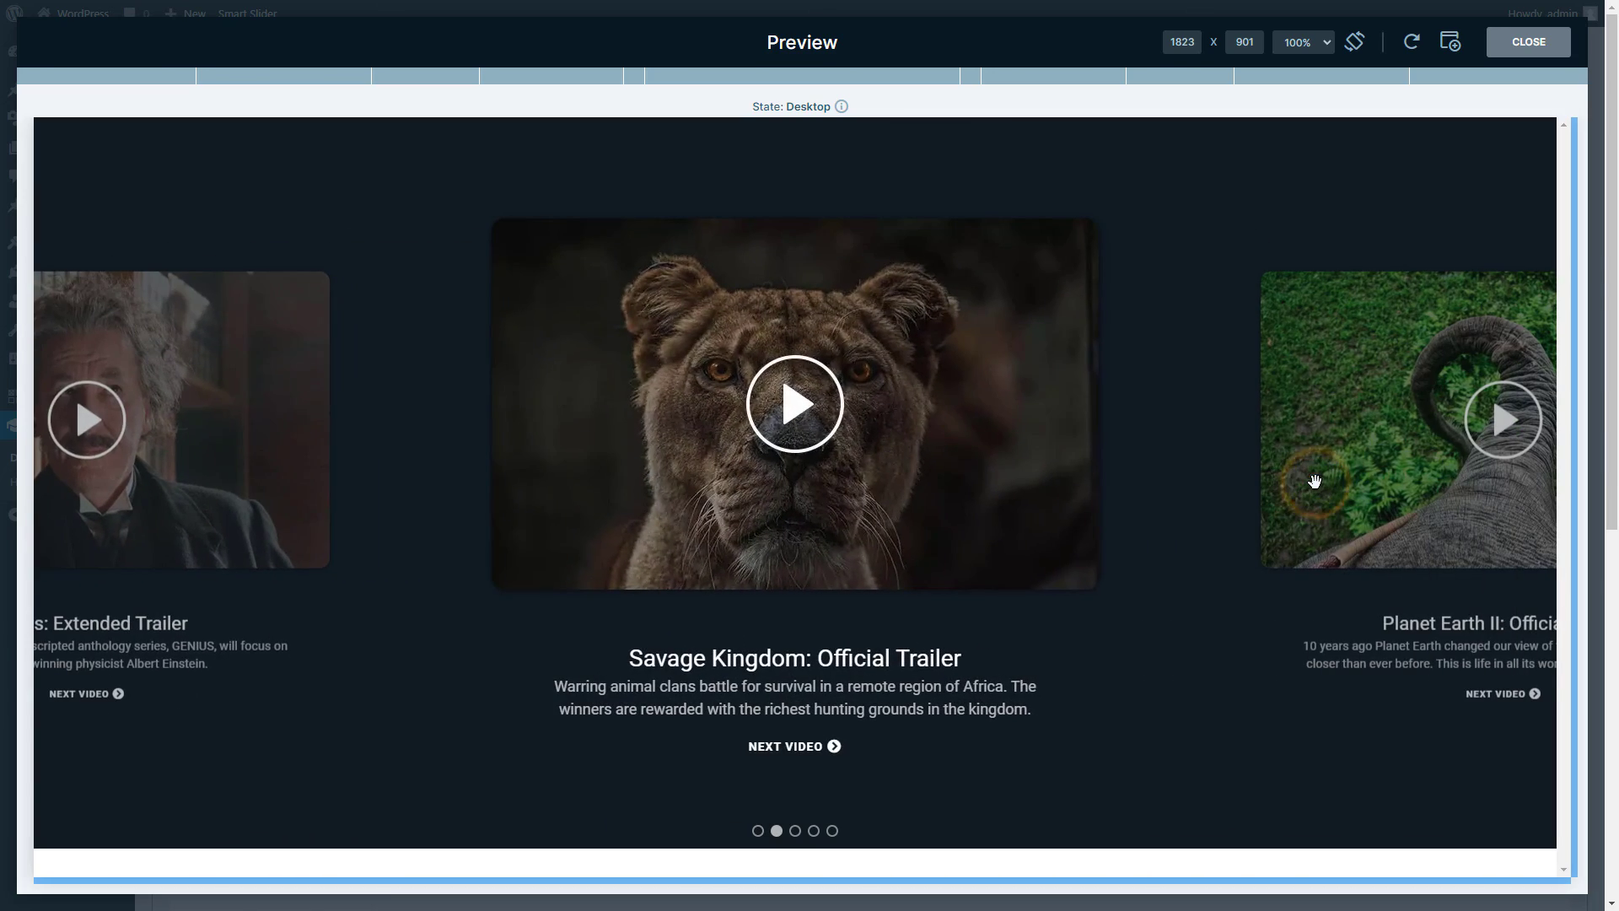
{"action": "left_click", "coordinate": [1314, 483]}
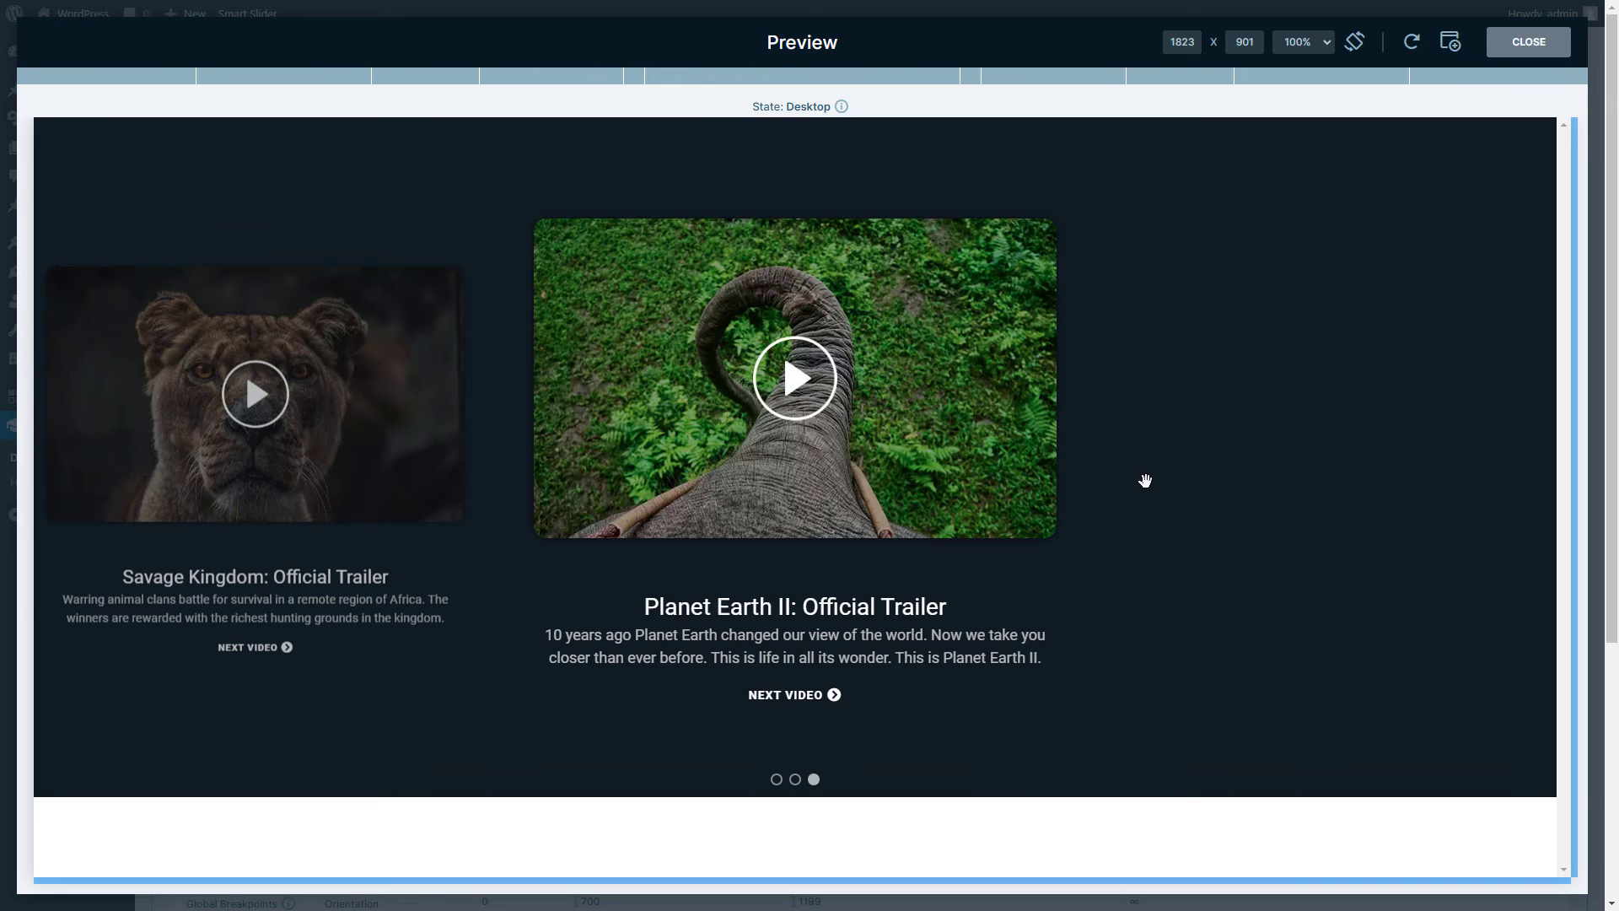
{"action": "left_click_drag", "start_coordinate": [607, 497], "coordinate": [893, 505]}
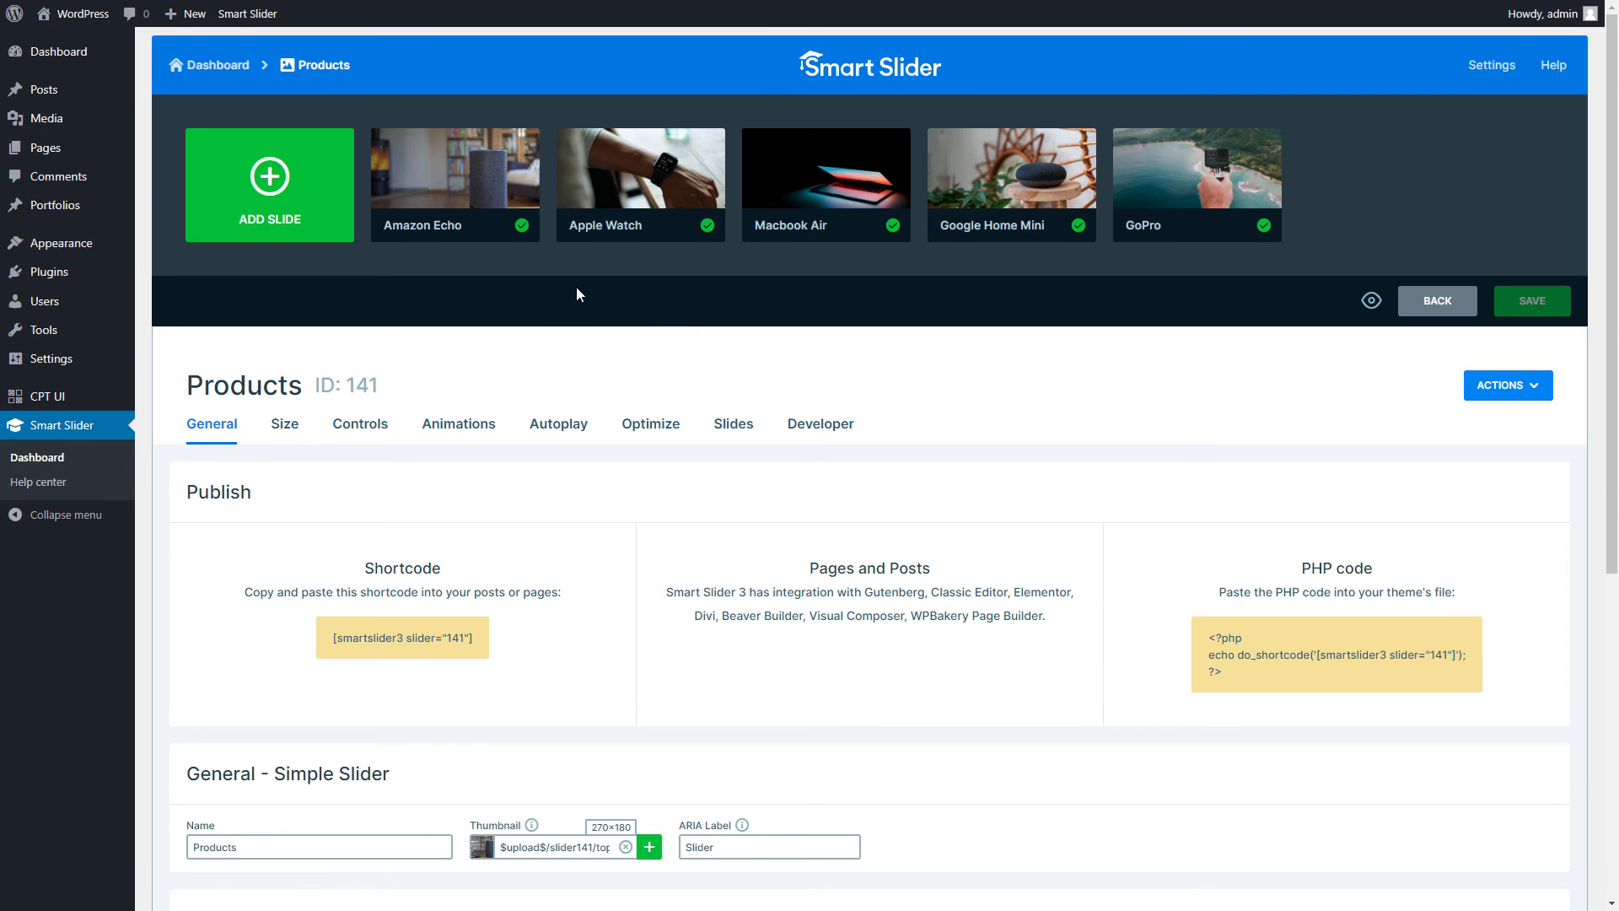
In the Amazon Echo slide's content settings, enable Publish On and set it to day 12, 00:00
{"action": "left_click", "coordinate": [456, 169]}
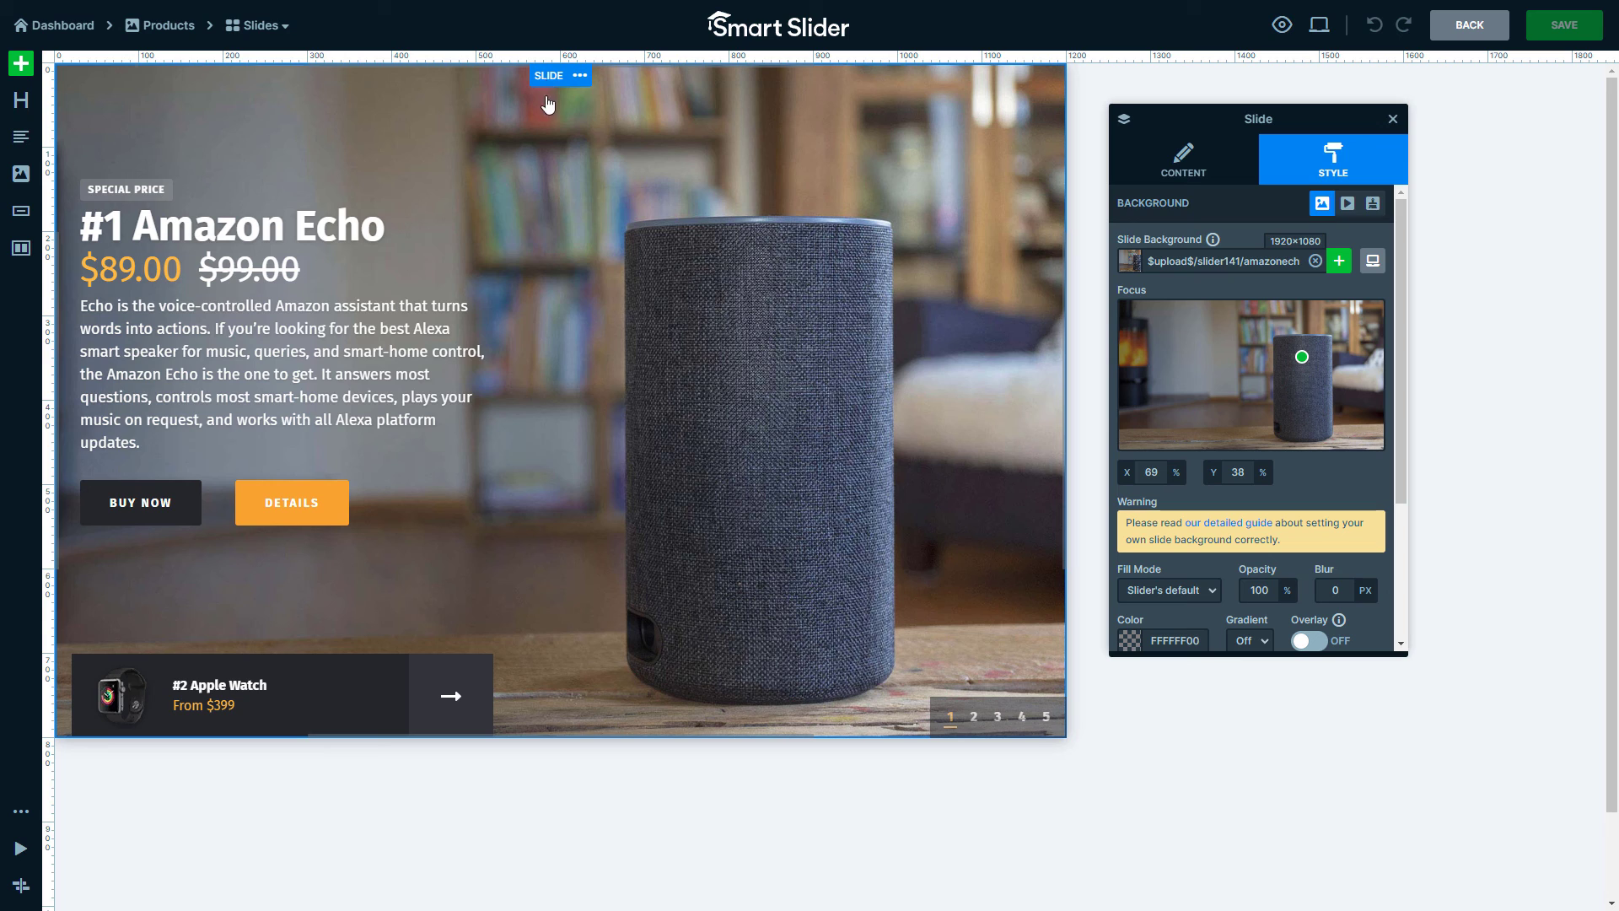
{"action": "left_click", "coordinate": [1163, 180]}
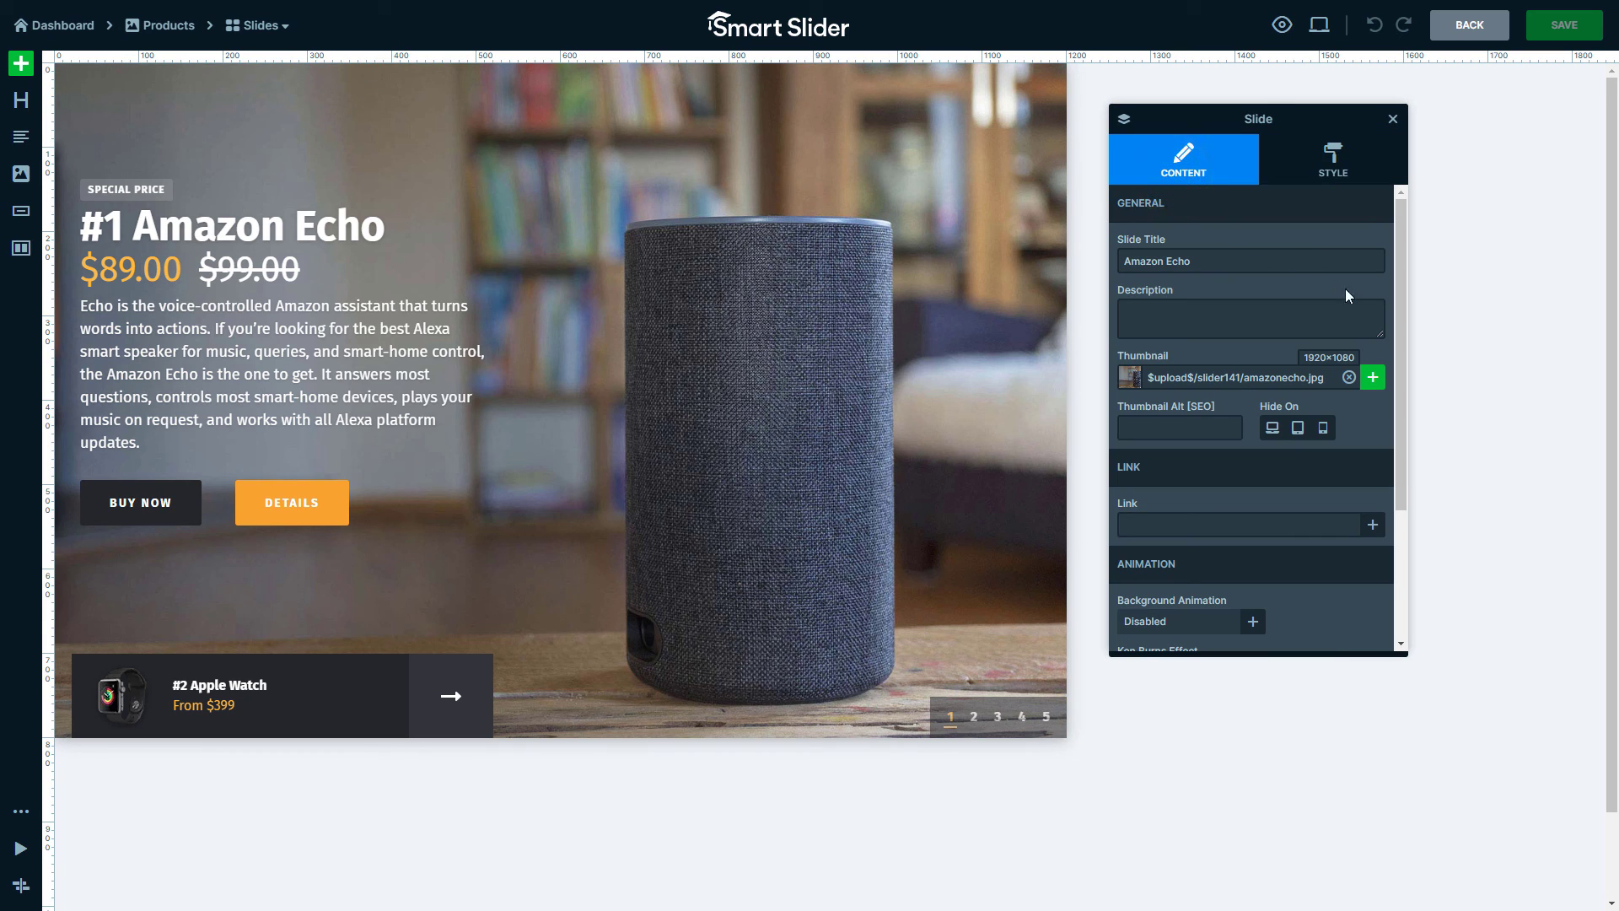
{"action": "left_click_drag", "start_coordinate": [1401, 327], "coordinate": [1396, 488]}
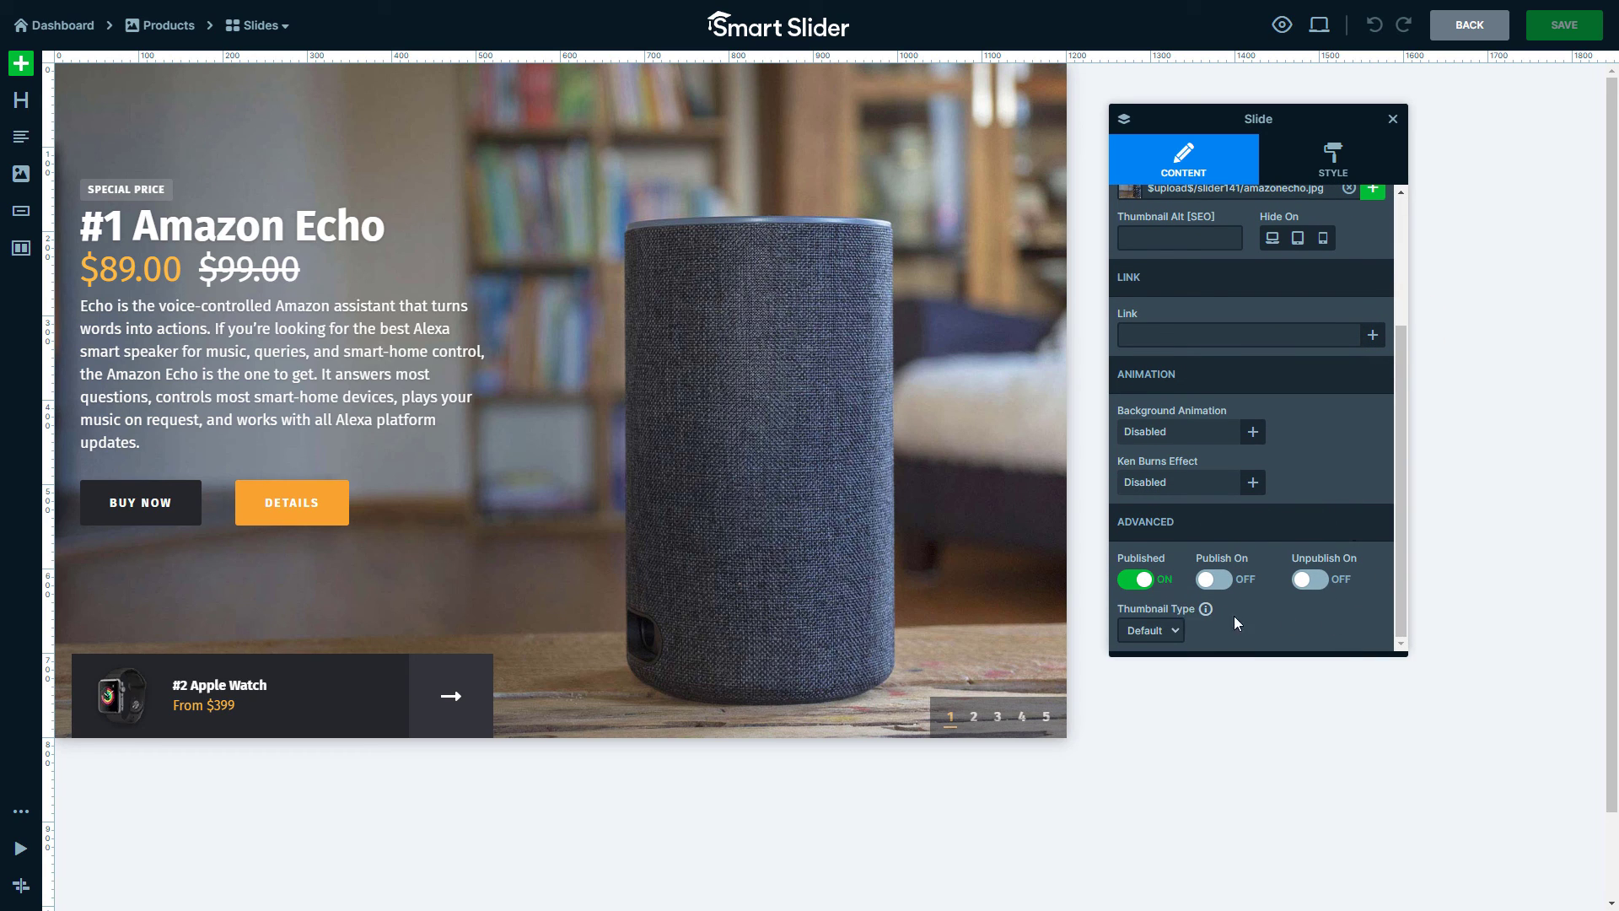
{"action": "left_click", "coordinate": [1215, 578]}
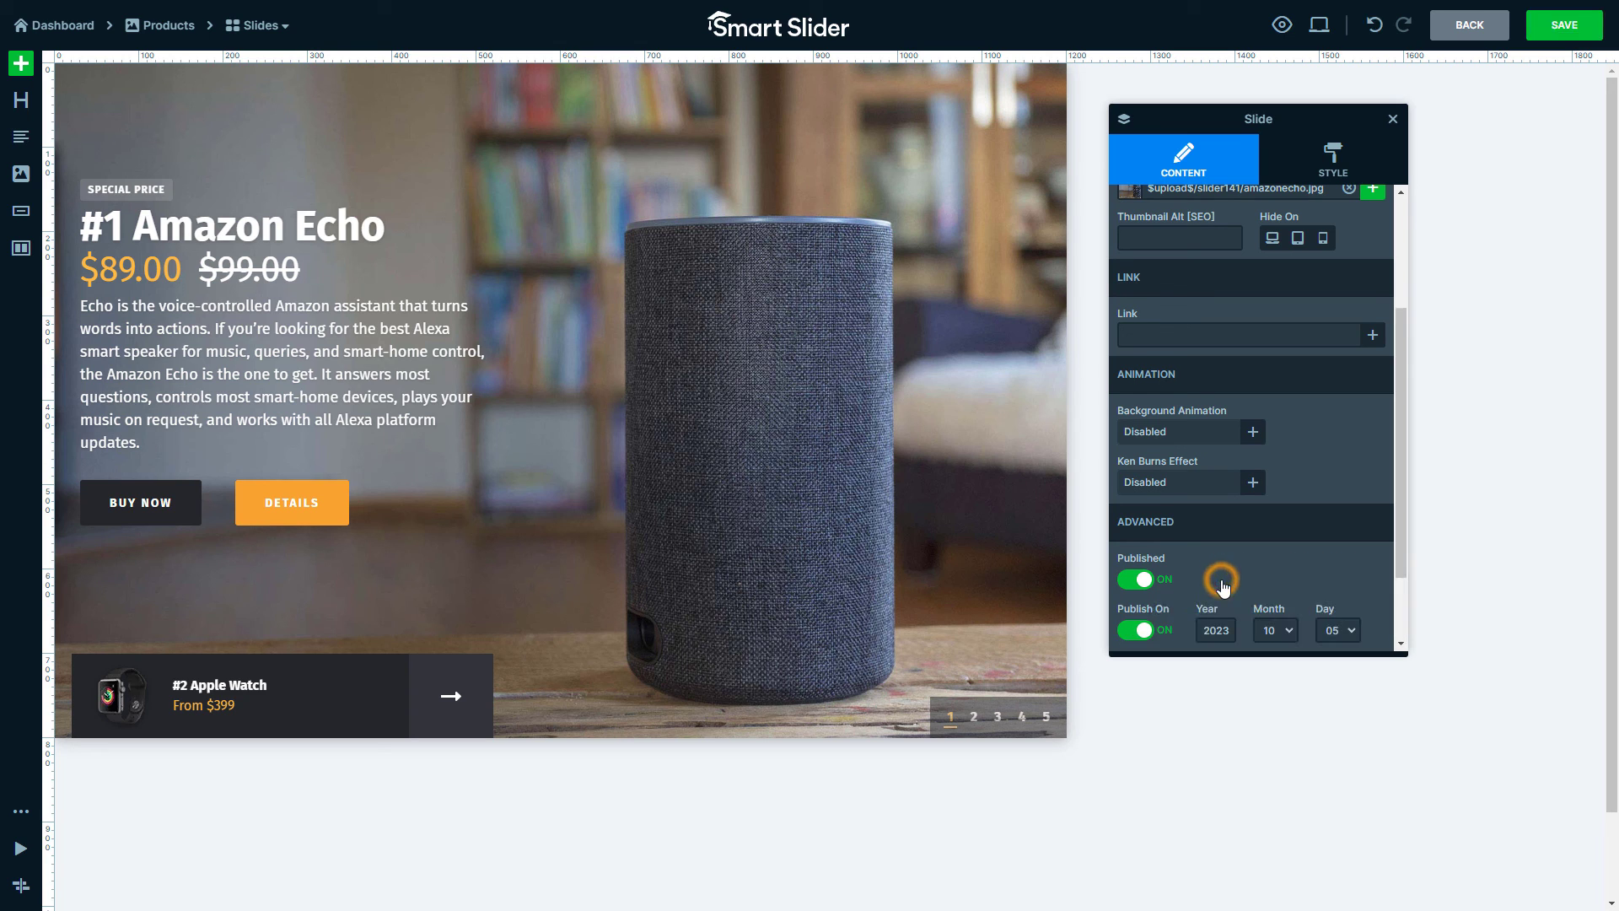
{"action": "scroll", "coordinate": [1233, 575], "scroll_direction": "down", "scroll_amount": 2}
{"action": "left_click", "coordinate": [1332, 532]}
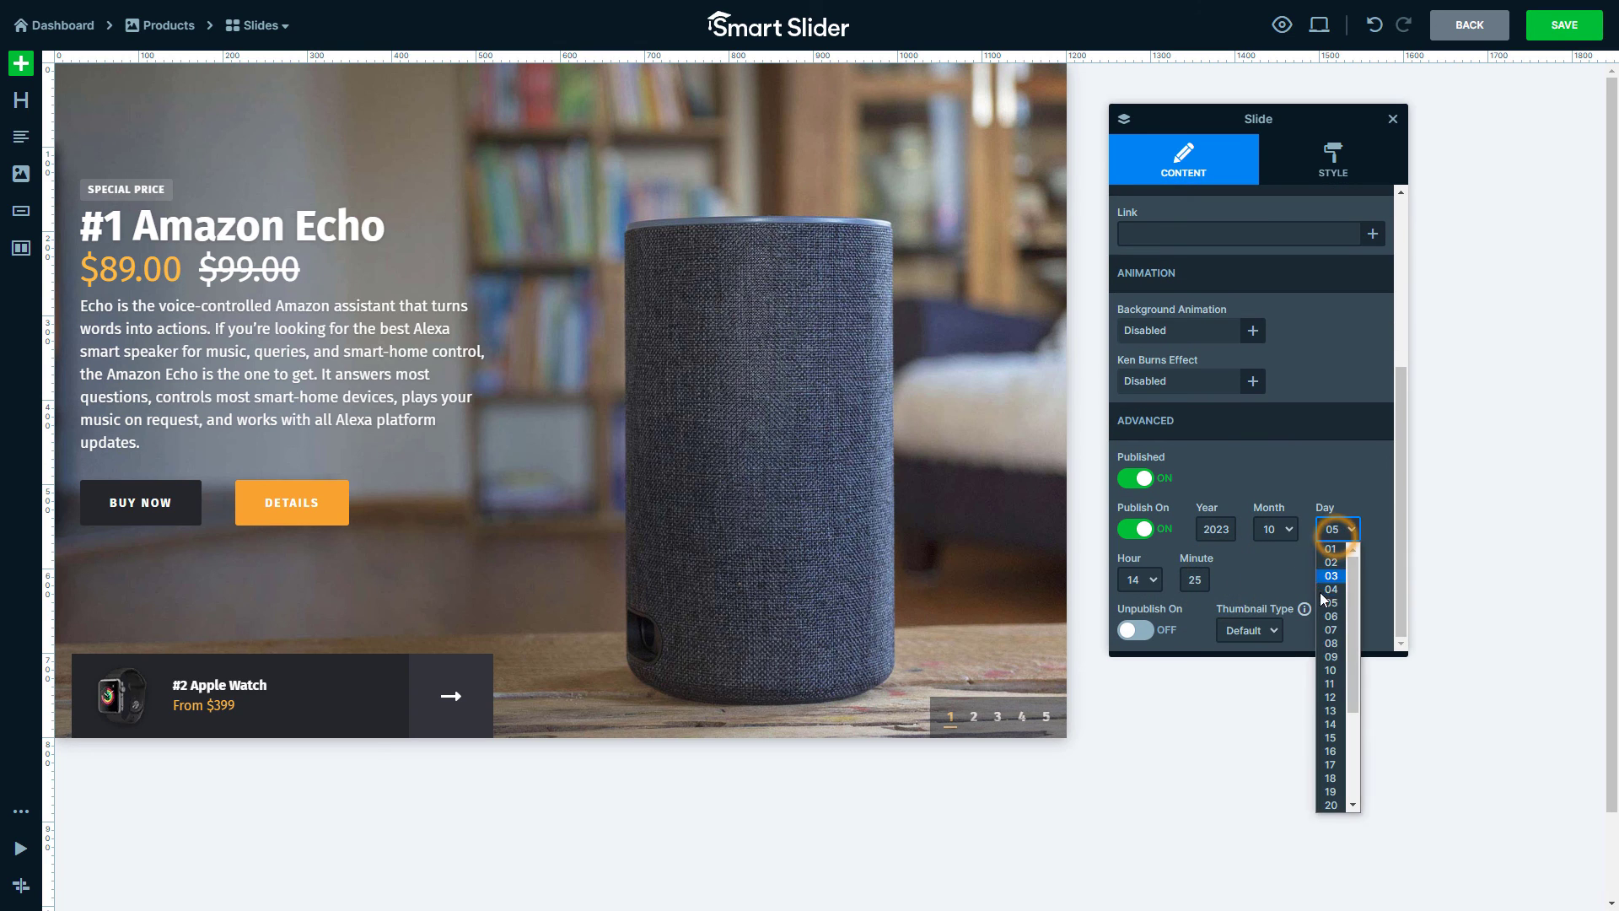
{"action": "left_click", "coordinate": [1332, 700]}
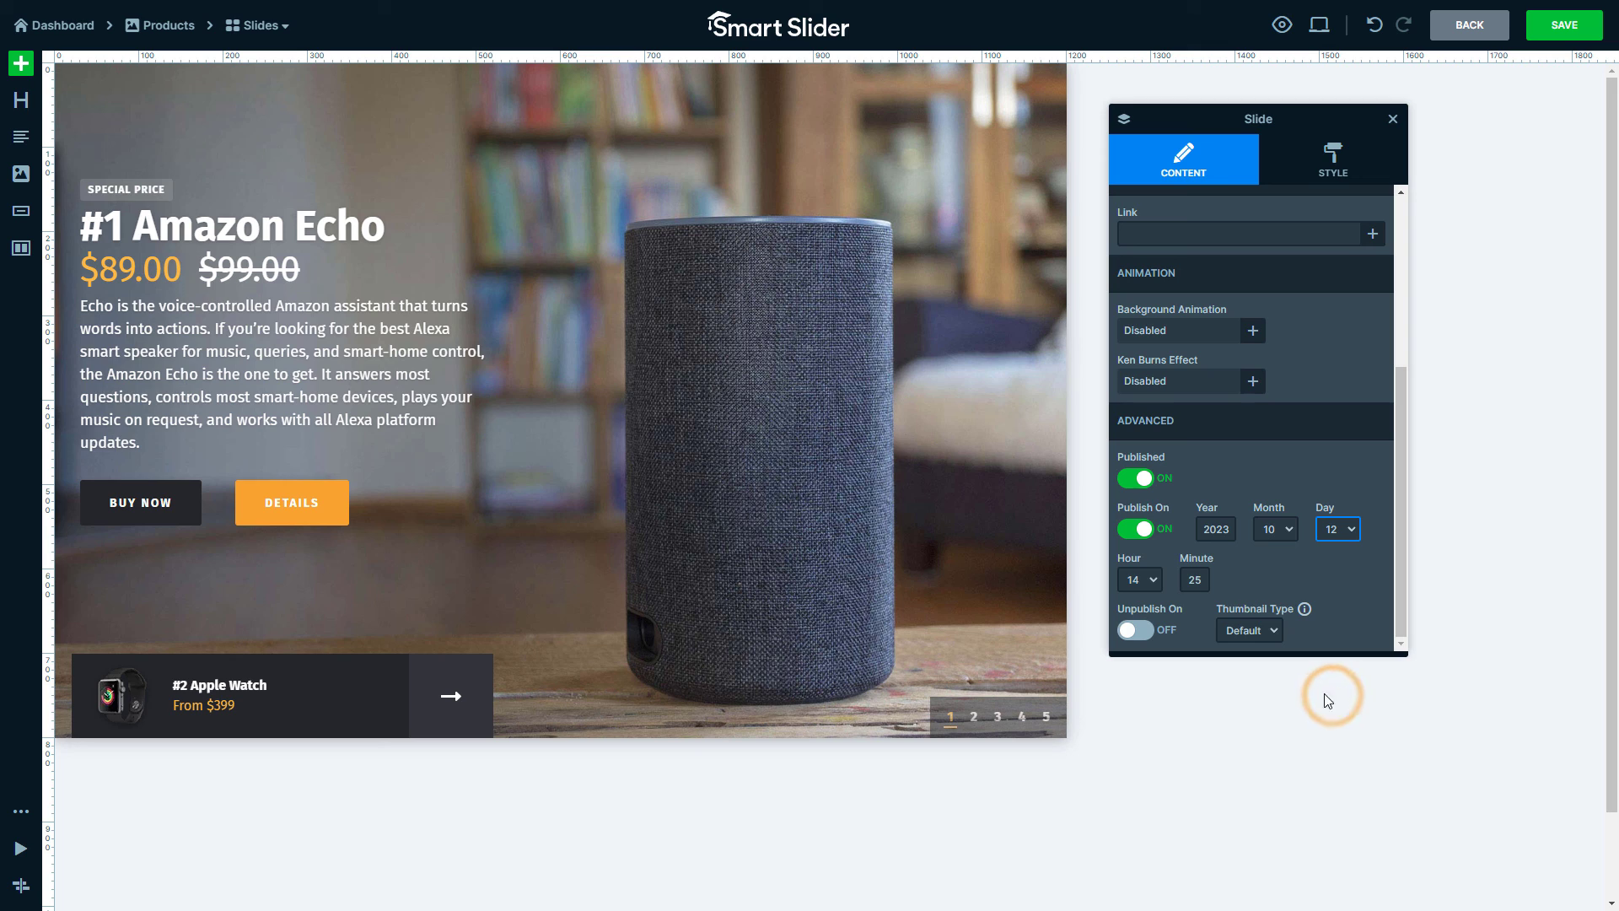
{"action": "left_click", "coordinate": [1152, 582]}
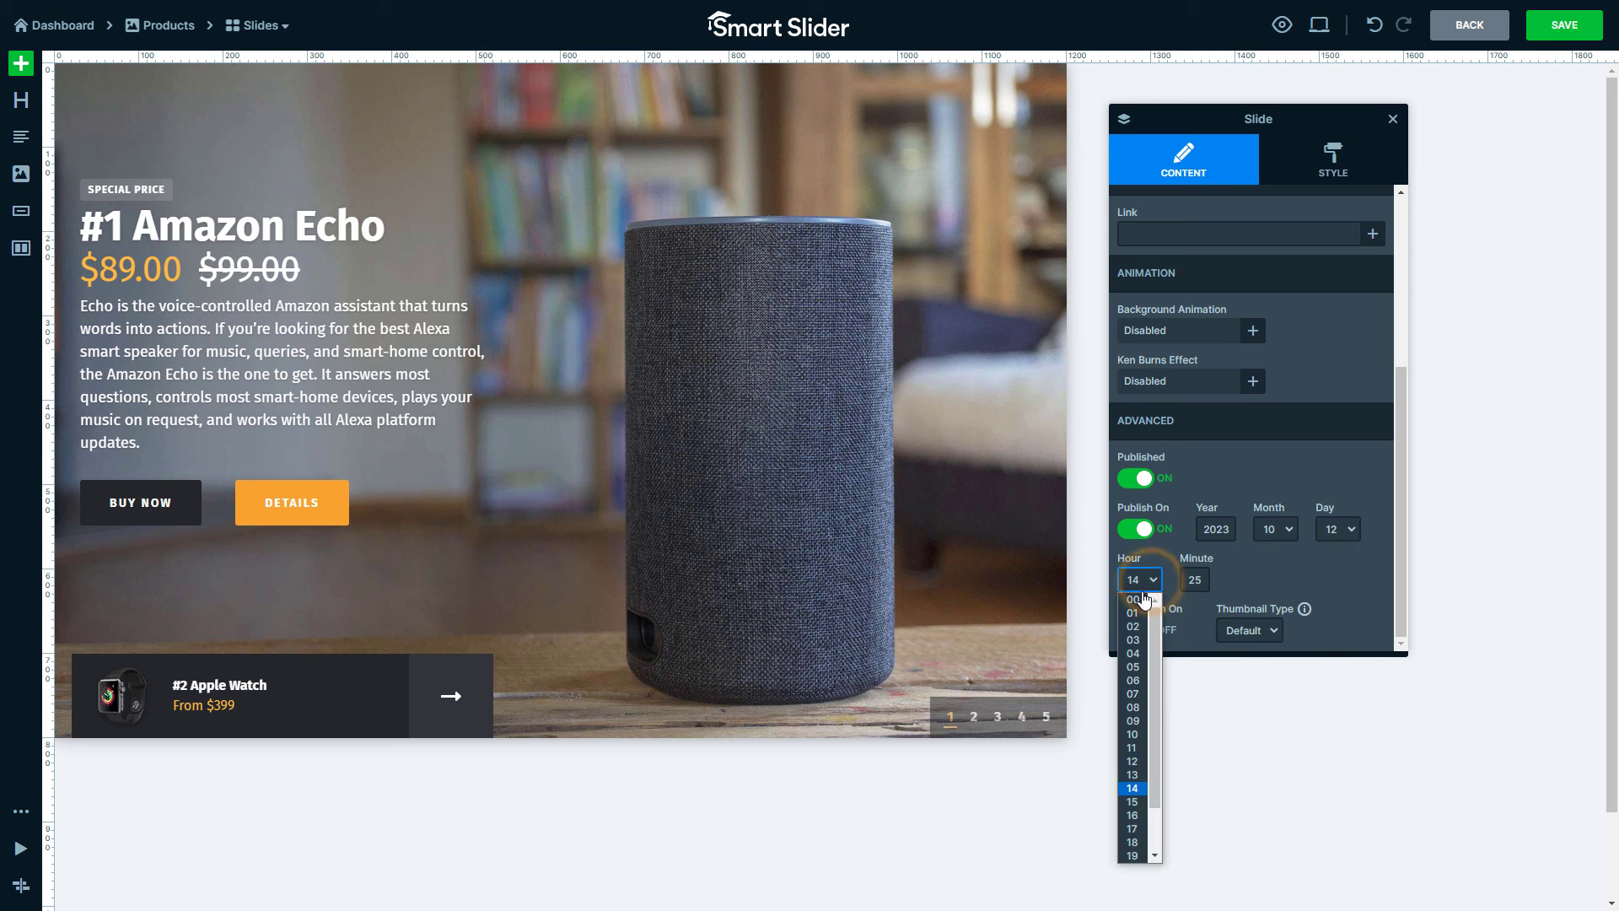
{"action": "left_click", "coordinate": [1143, 601]}
{"action": "left_click", "coordinate": [1194, 579]}
{"action": "type", "text": "0"}
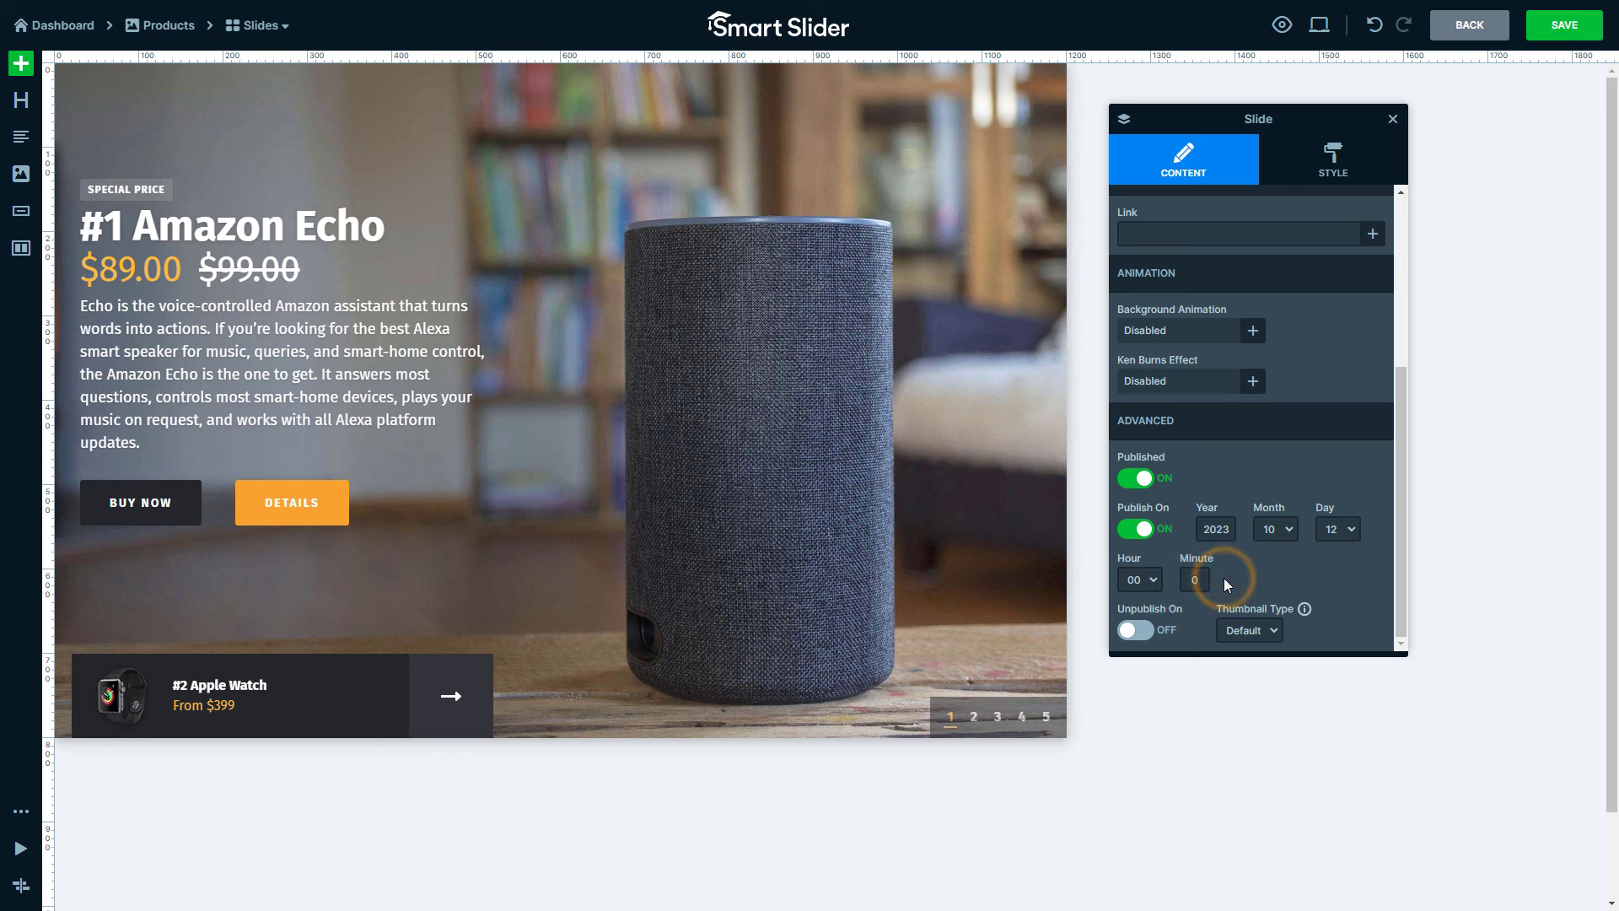
Enable Unpublish On and set it to day 19 at 00:00
{"action": "left_click", "coordinate": [1138, 631]}
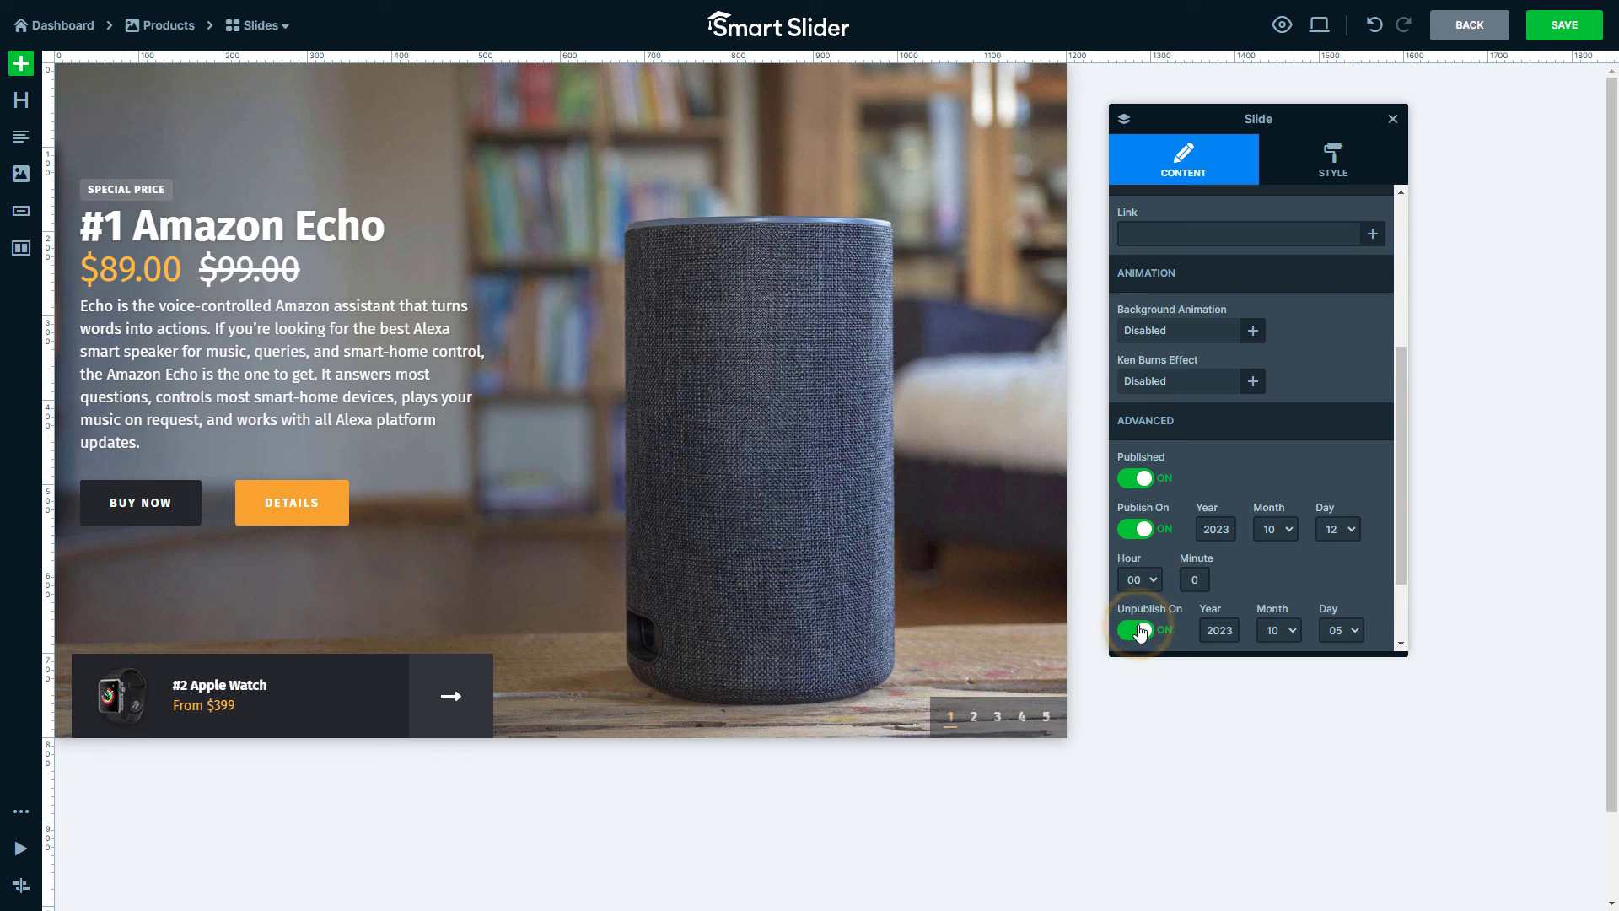
{"action": "scroll", "coordinate": [1227, 613], "scroll_direction": "down", "scroll_amount": 1}
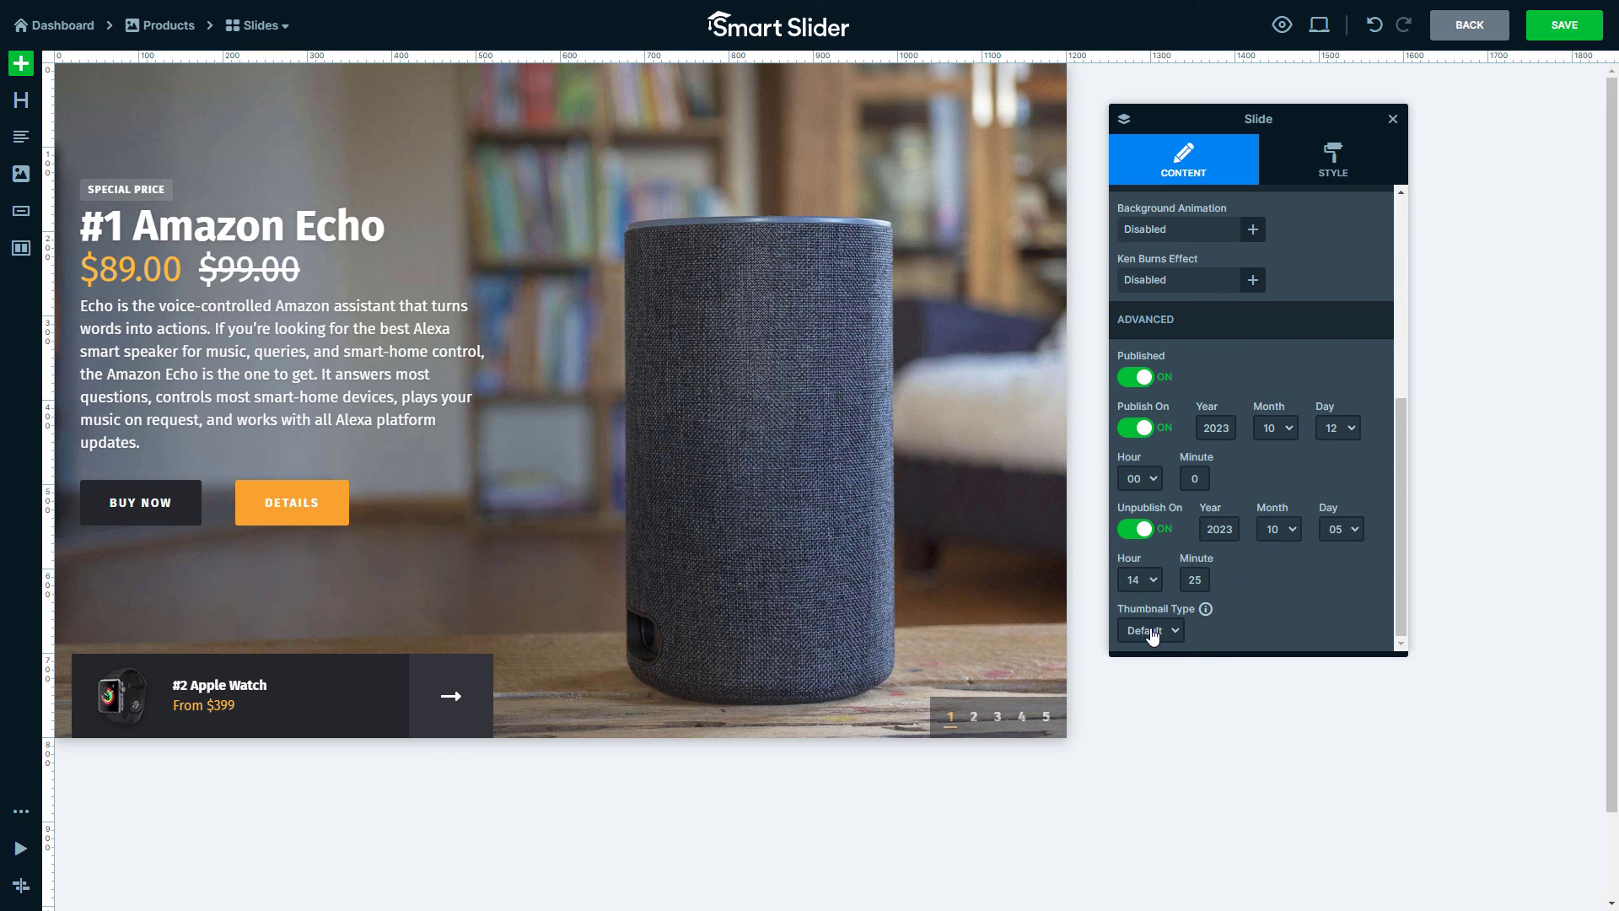
{"action": "left_click", "coordinate": [1340, 529]}
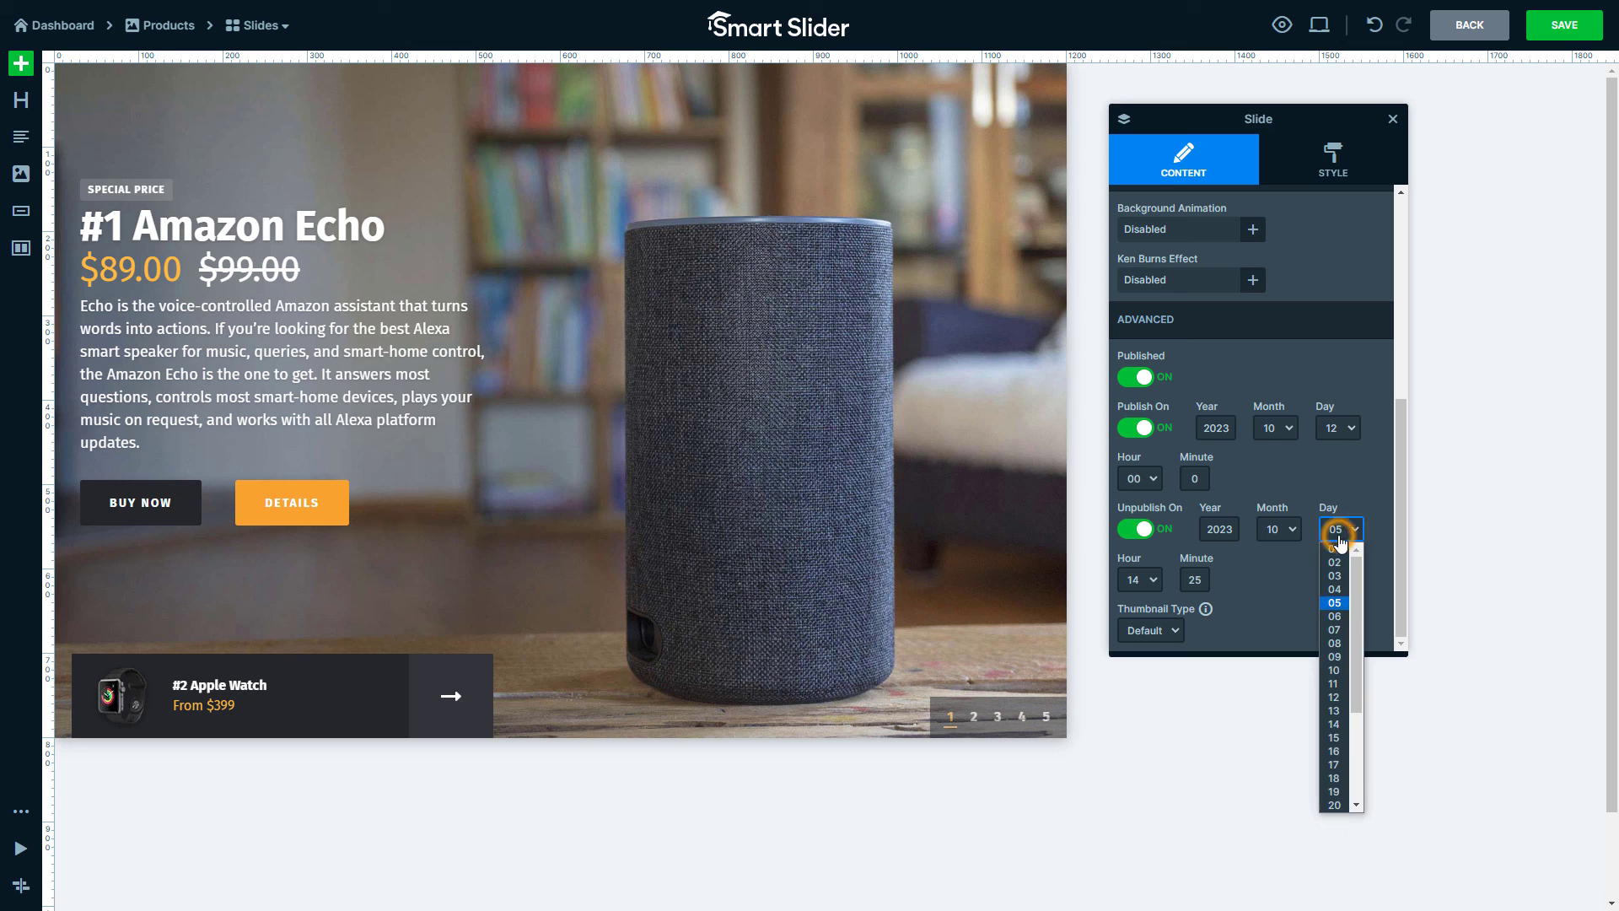
{"action": "left_click", "coordinate": [1331, 790]}
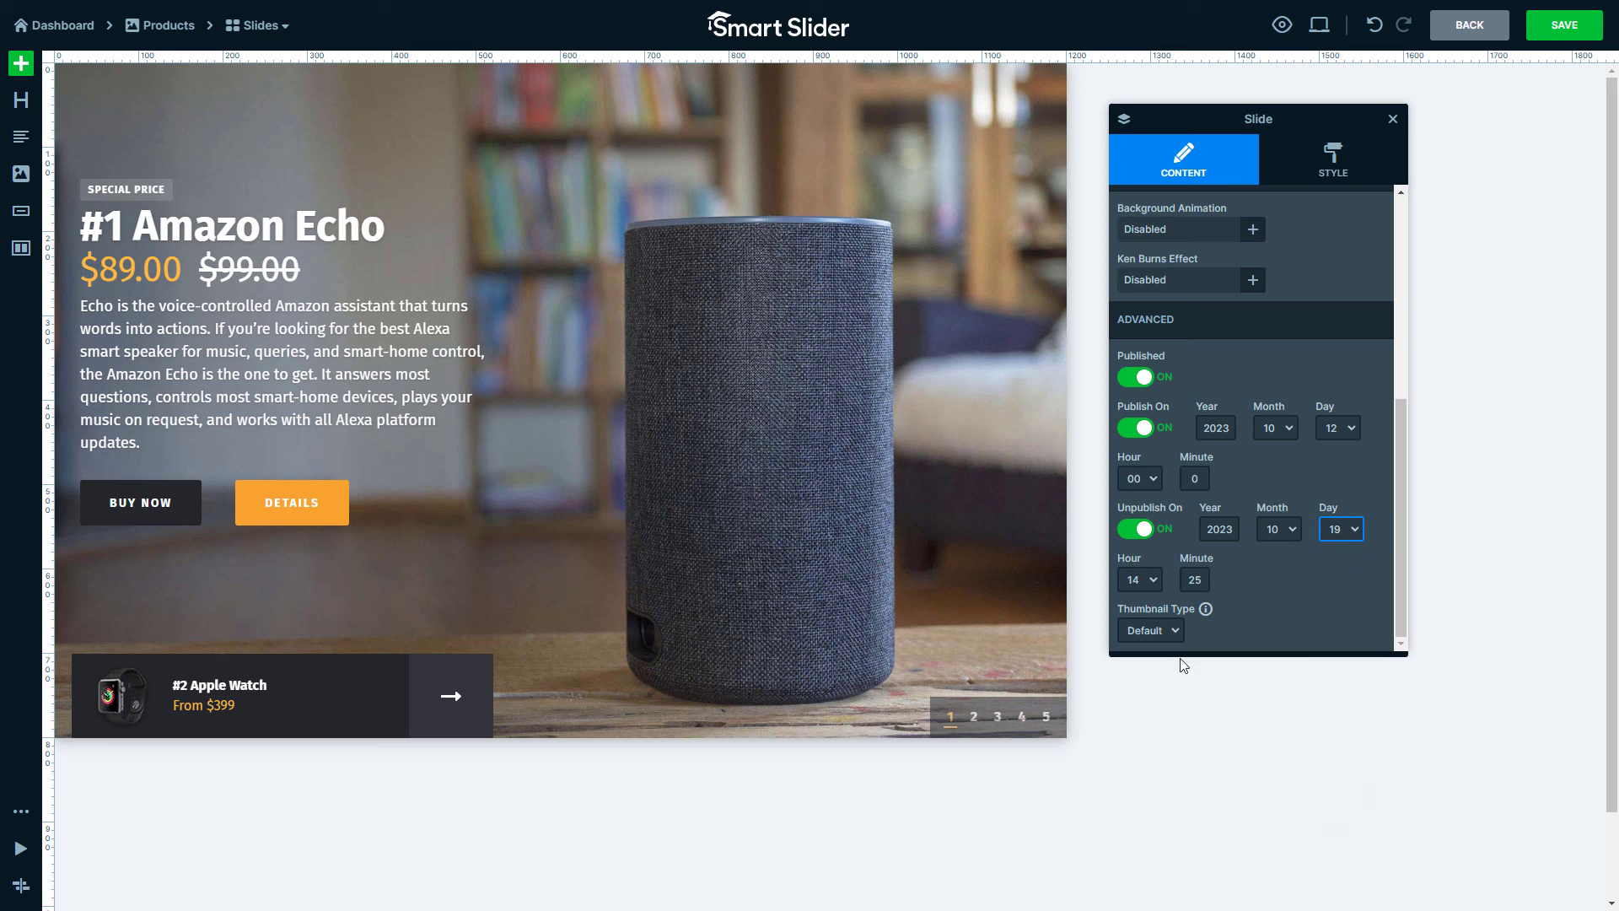
{"action": "left_click", "coordinate": [1153, 580]}
{"action": "left_click", "coordinate": [1132, 600]}
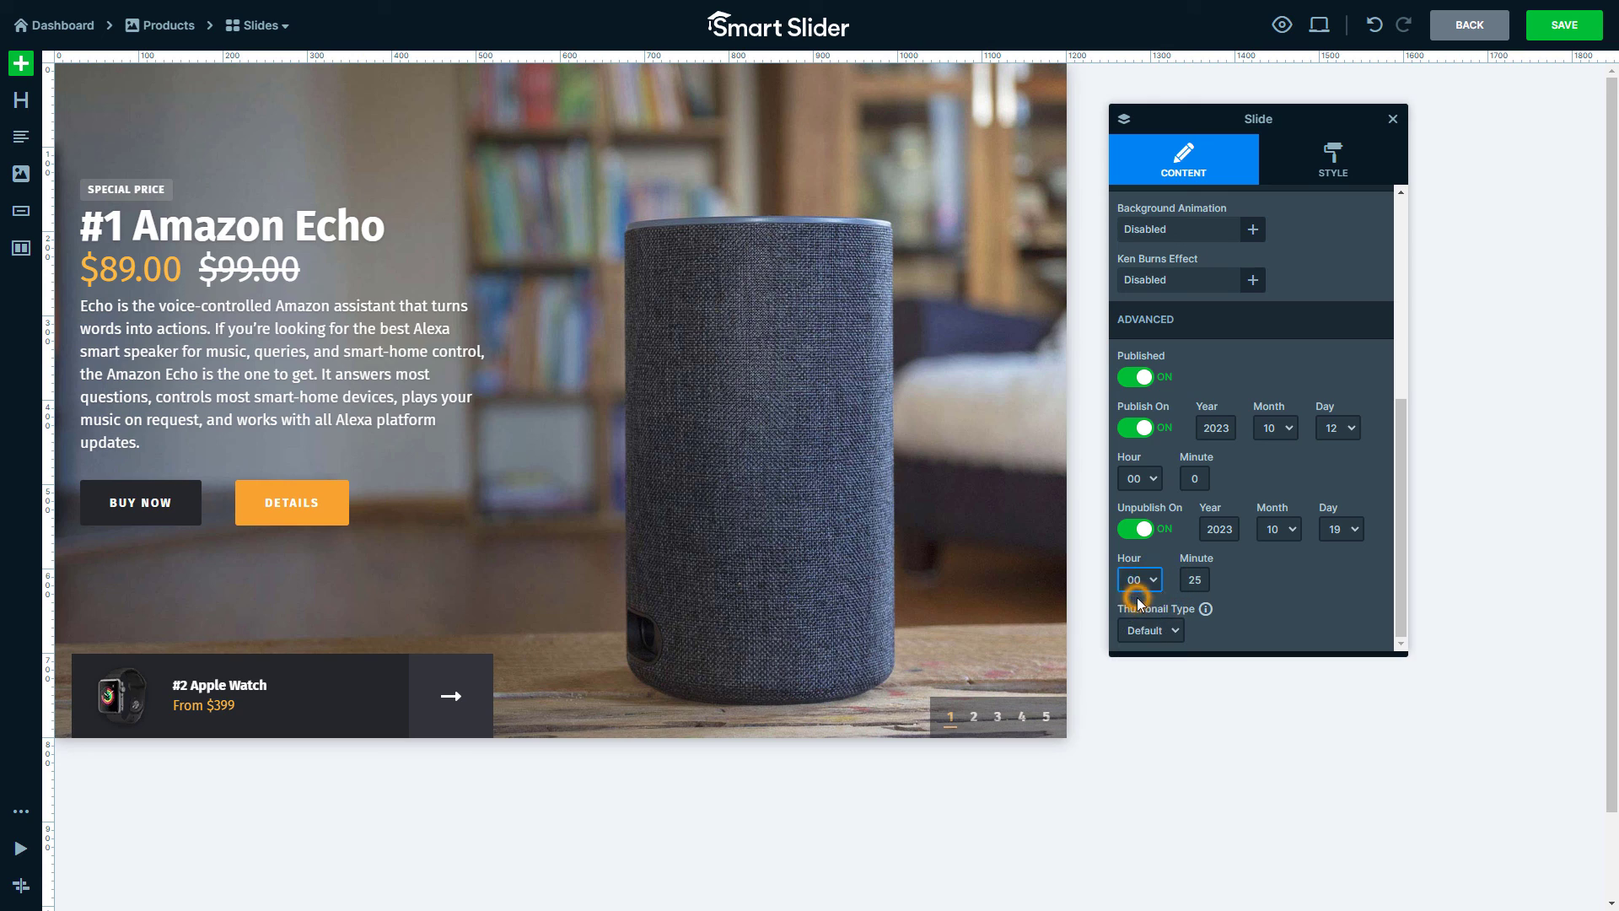
{"action": "left_click", "coordinate": [1195, 580]}
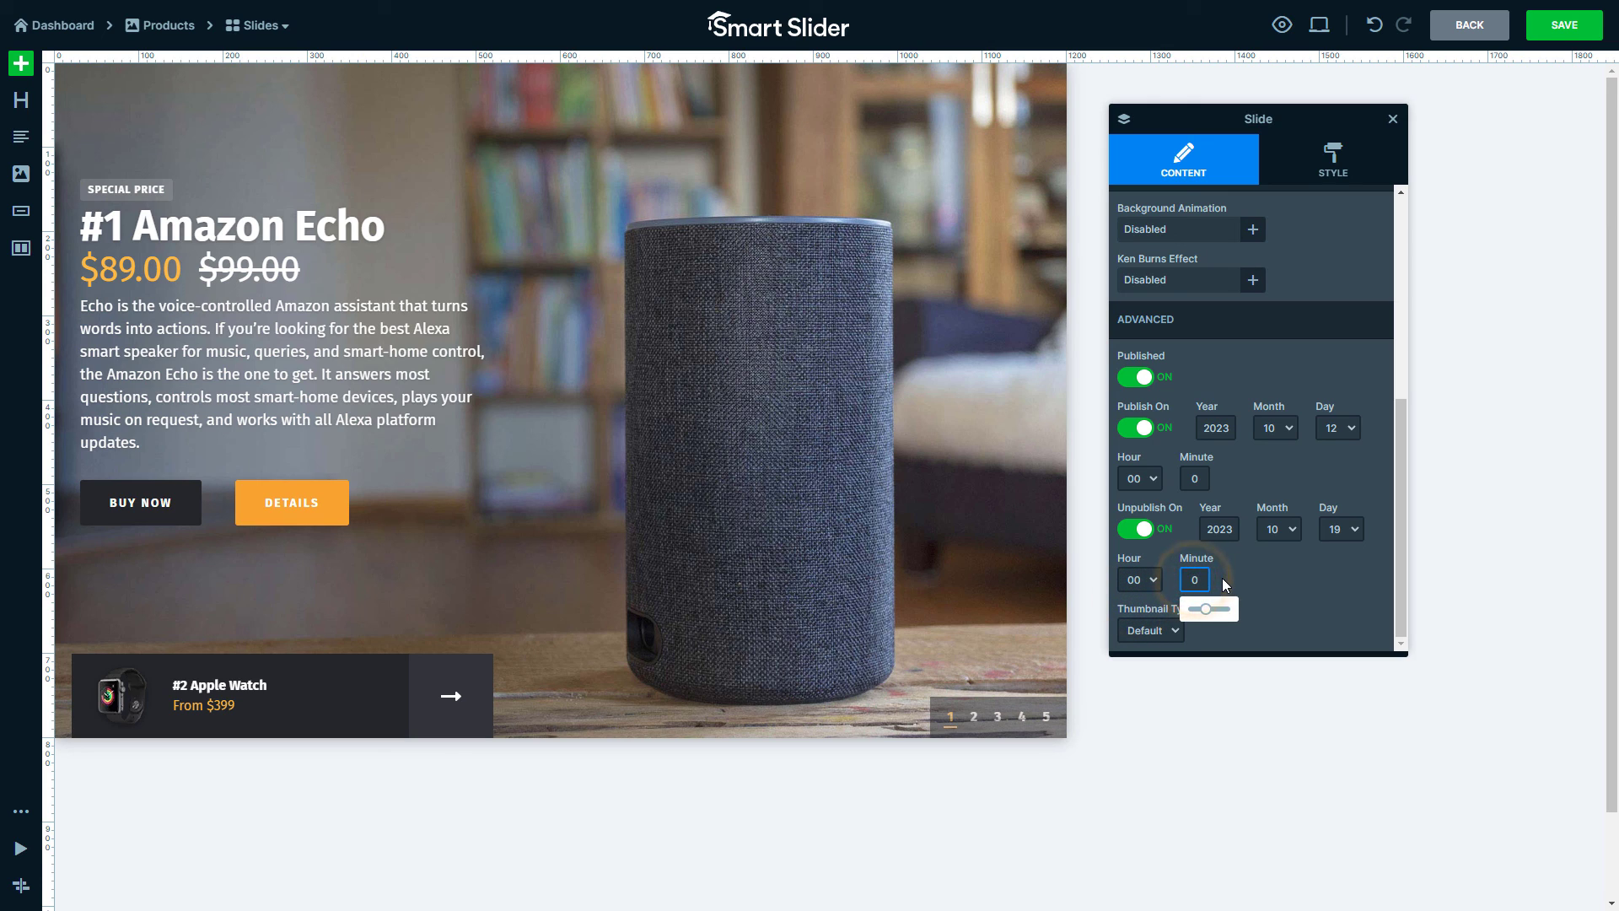
{"action": "left_click", "coordinate": [1222, 578]}
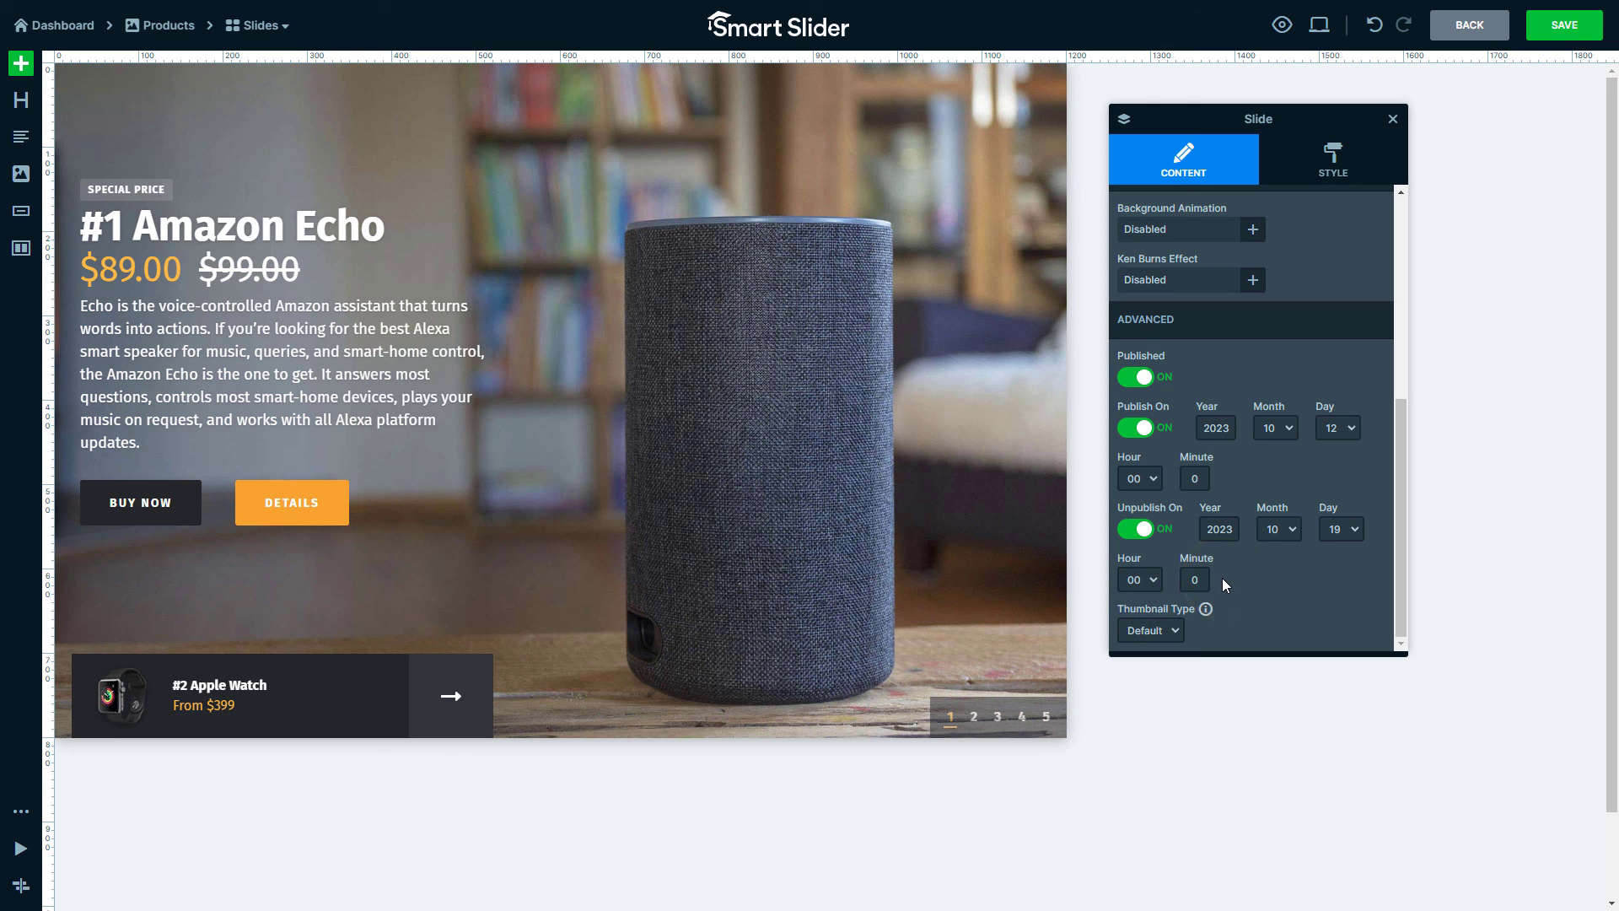